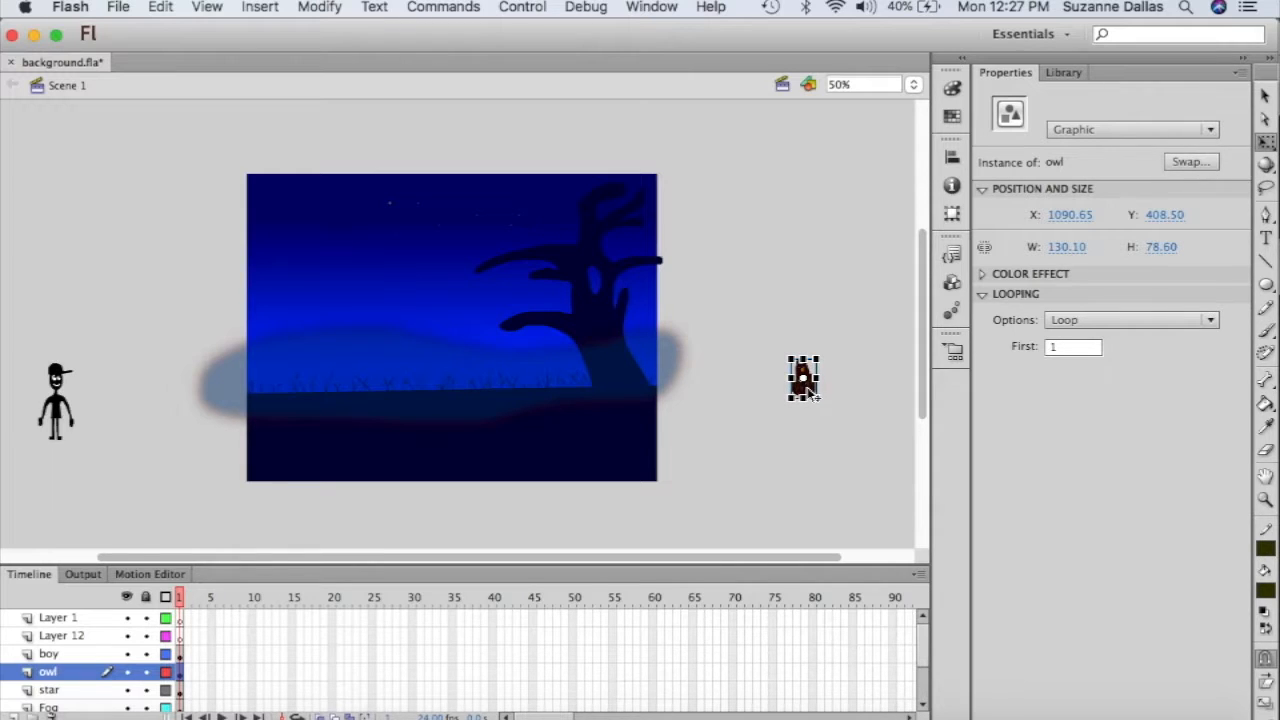
- Place the owl on the tree branch and move the boy onto the stage's lower left
{"action": "left_click_drag", "start_coordinate": [812, 395], "coordinate": [515, 253]}
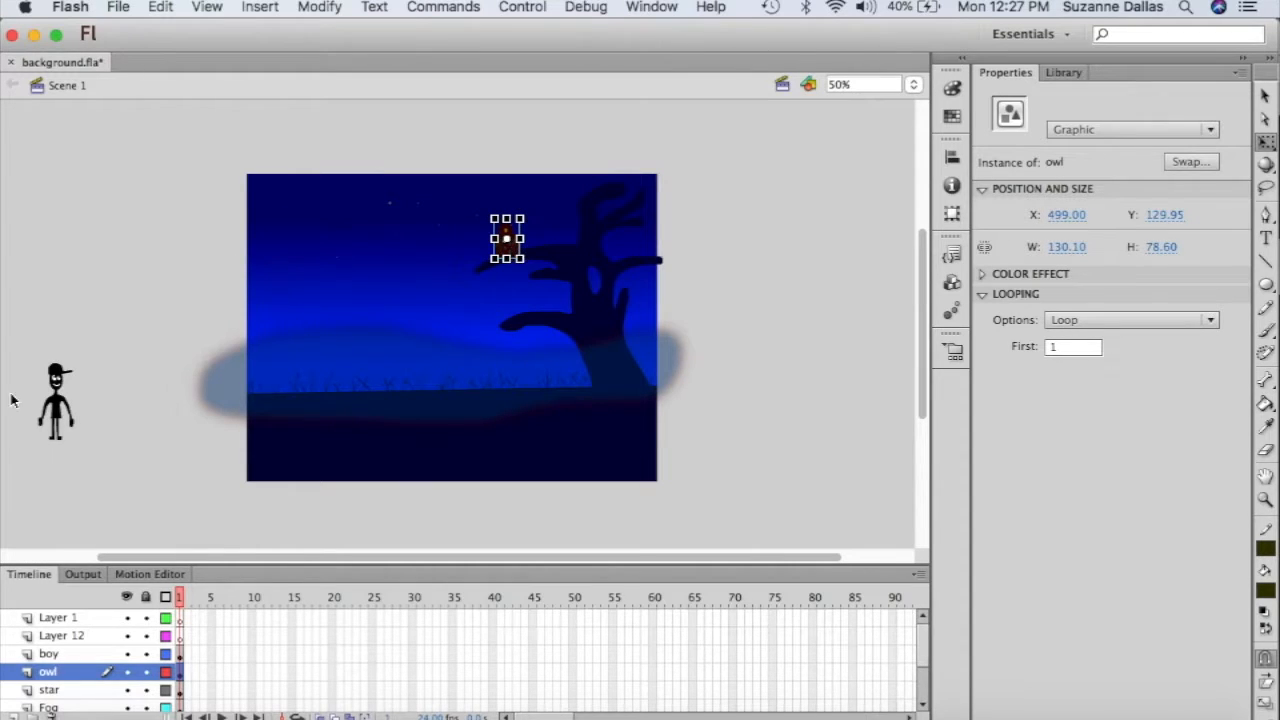
{"action": "left_click", "coordinate": [60, 408]}
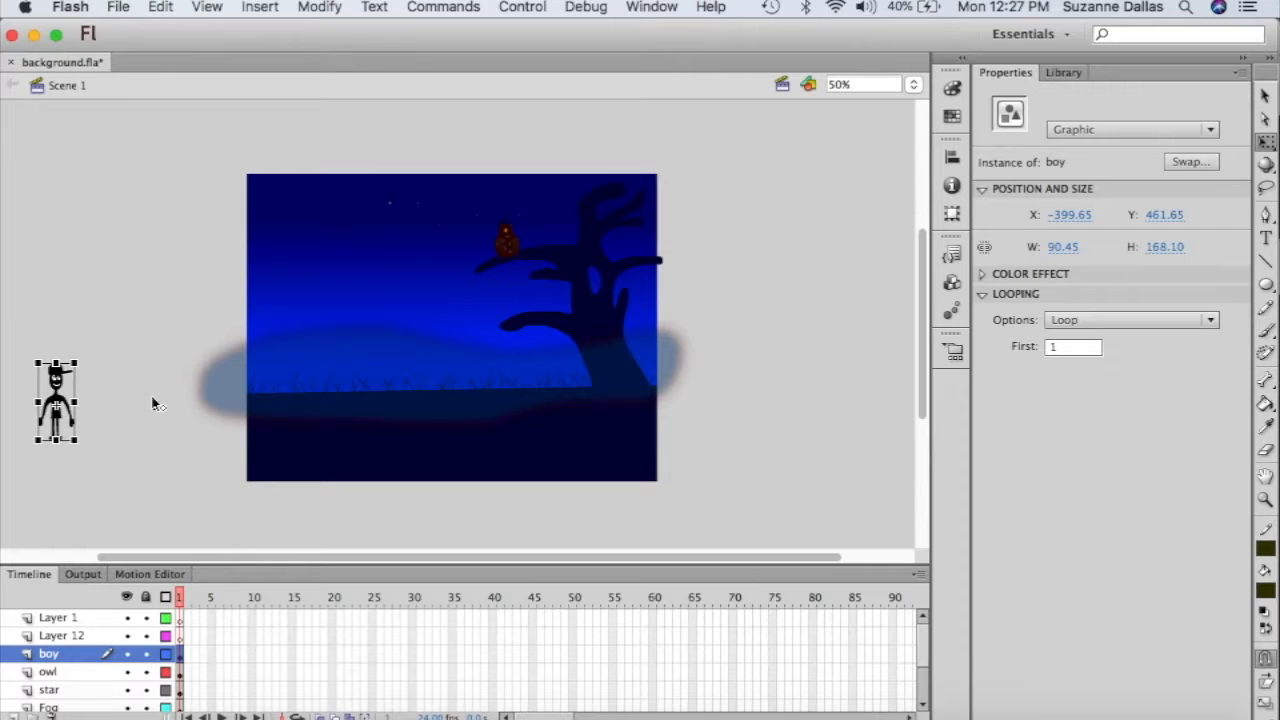
{"action": "key", "text": "super+c"}
{"action": "left_click_drag", "start_coordinate": [61, 388], "coordinate": [301, 380]}
{"action": "left_click", "coordinate": [726, 372]}
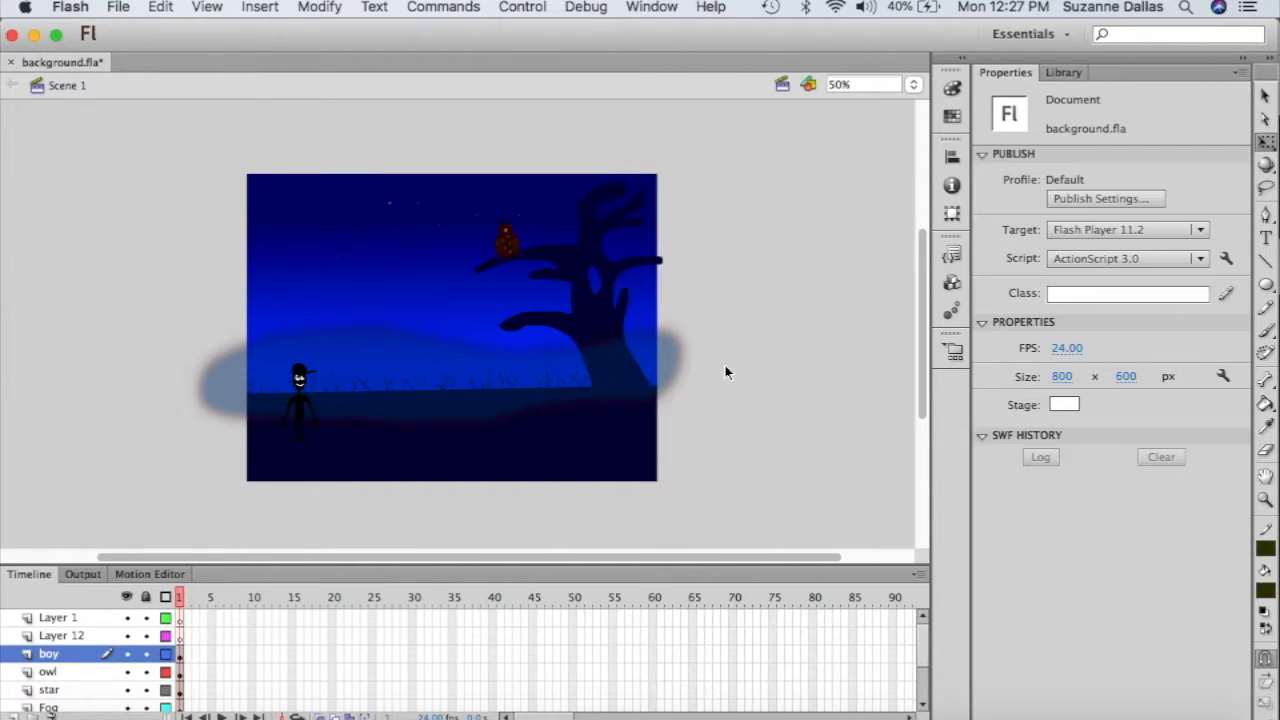
- Set the stage zoom to 100%
{"action": "left_click", "coordinate": [913, 85]}
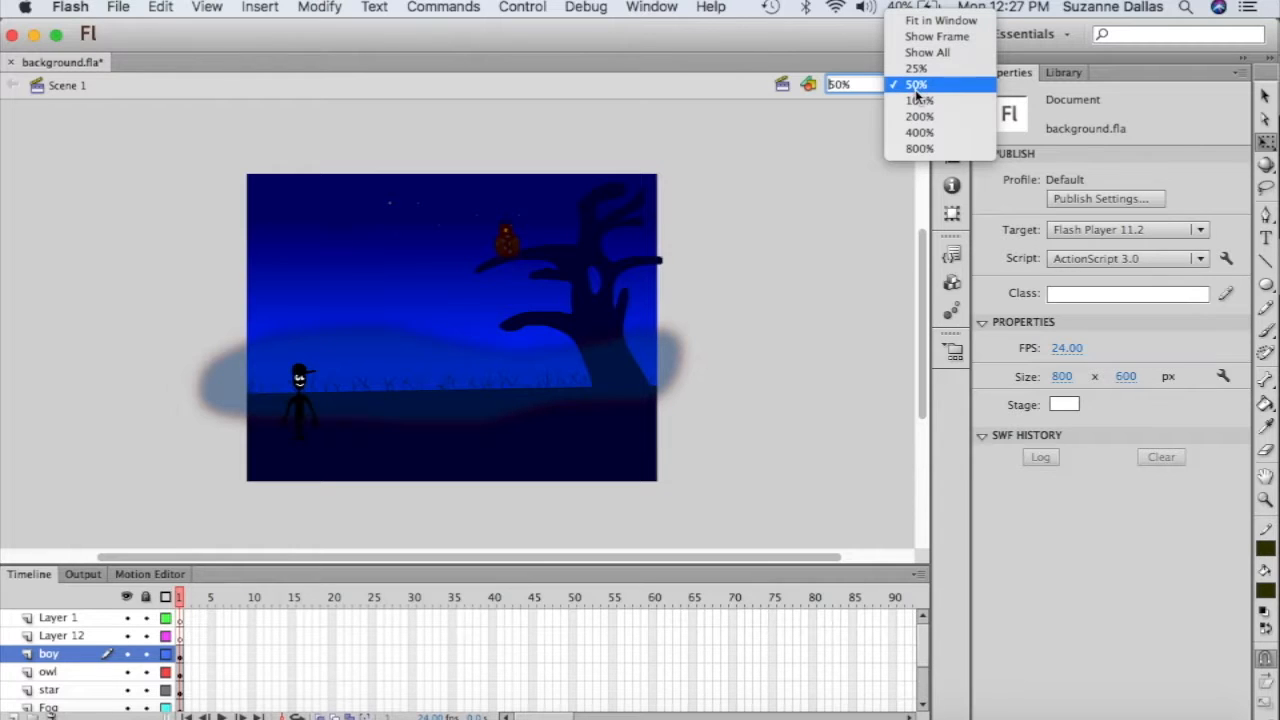
{"action": "left_click", "coordinate": [918, 100]}
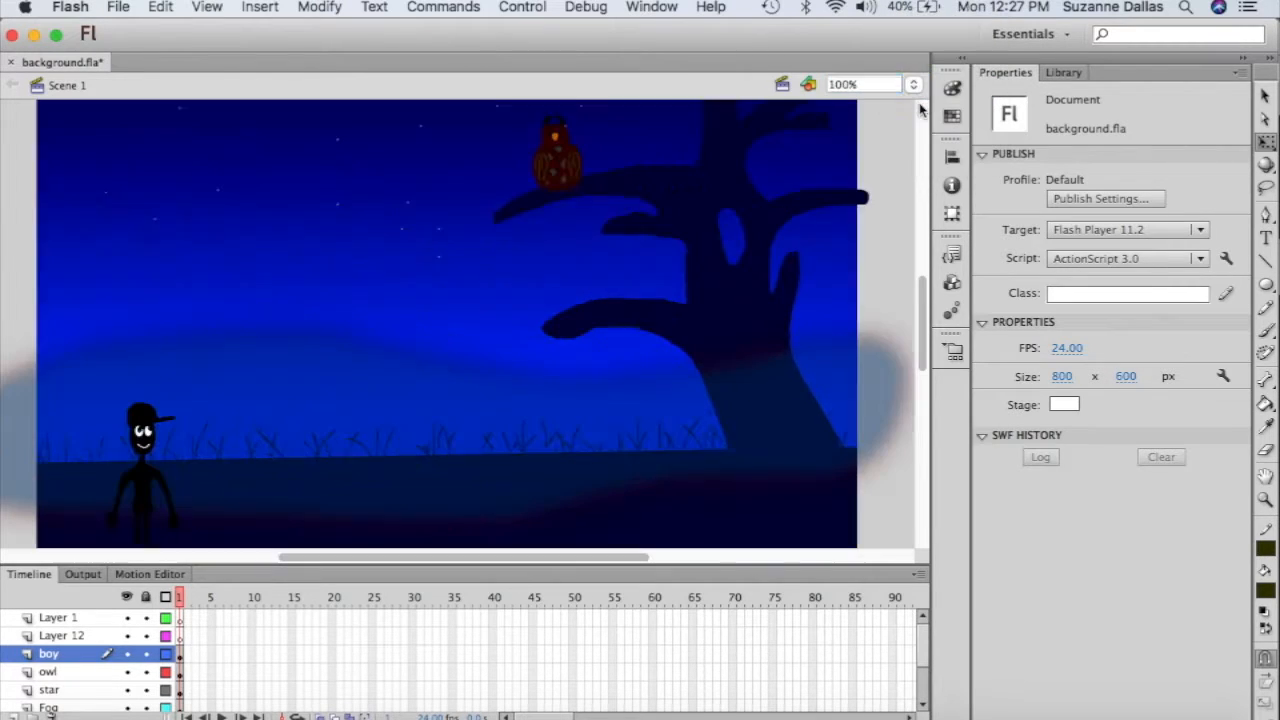
{"action": "scroll", "coordinate": [705, 282], "scroll_direction": "down", "scroll_amount": 5}
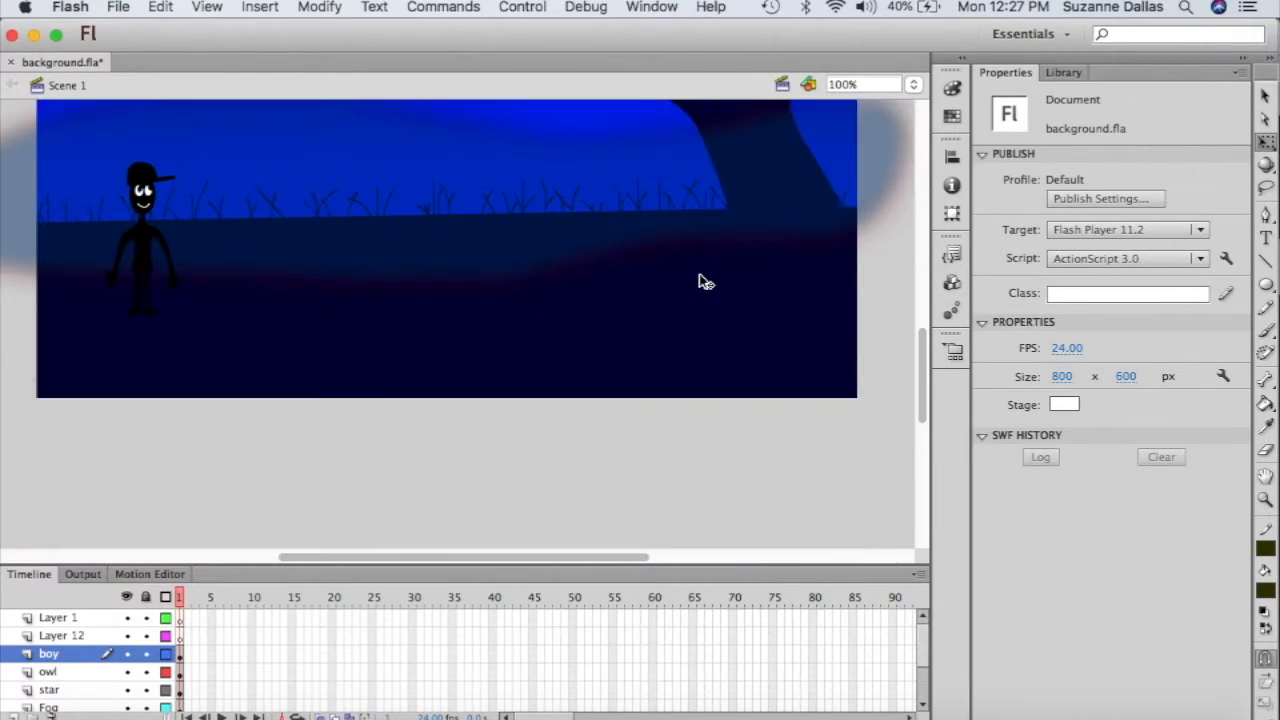
{"action": "scroll", "coordinate": [705, 282], "scroll_direction": "up", "scroll_amount": 7}
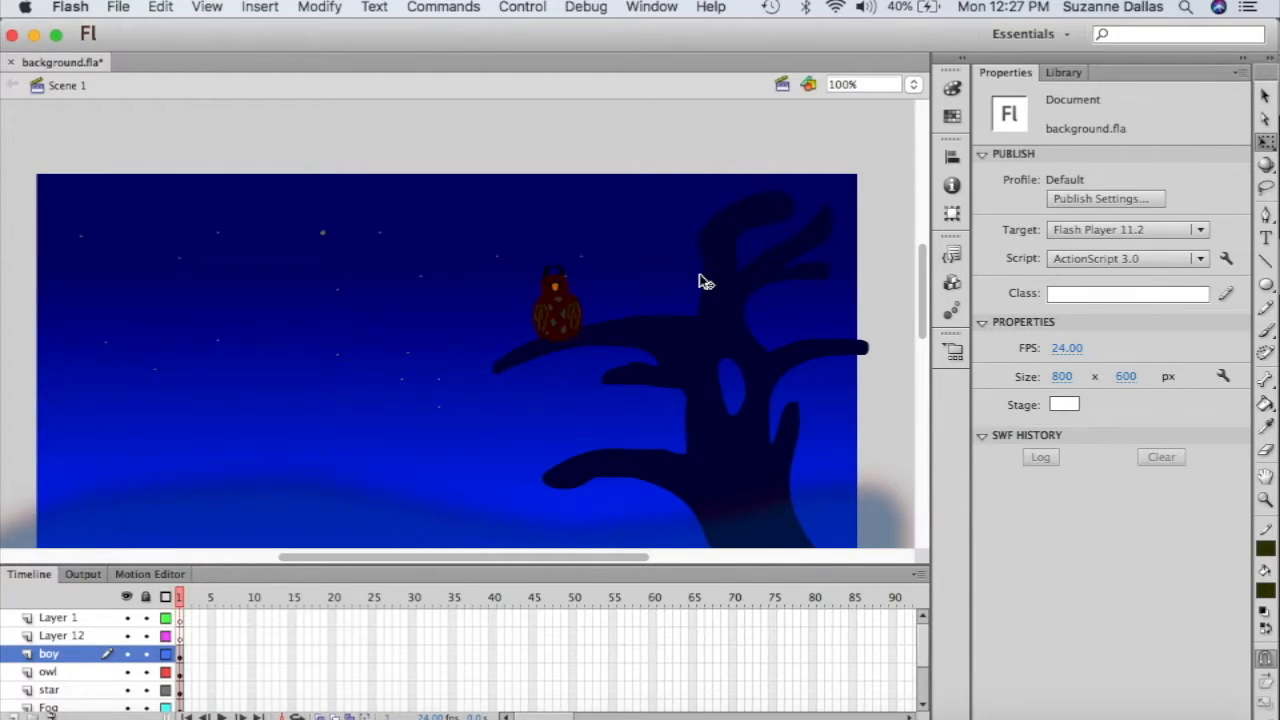
- Select frames 226–229 across all layers in the timeline
{"action": "scroll", "coordinate": [705, 282], "scroll_direction": "down", "scroll_amount": 2}
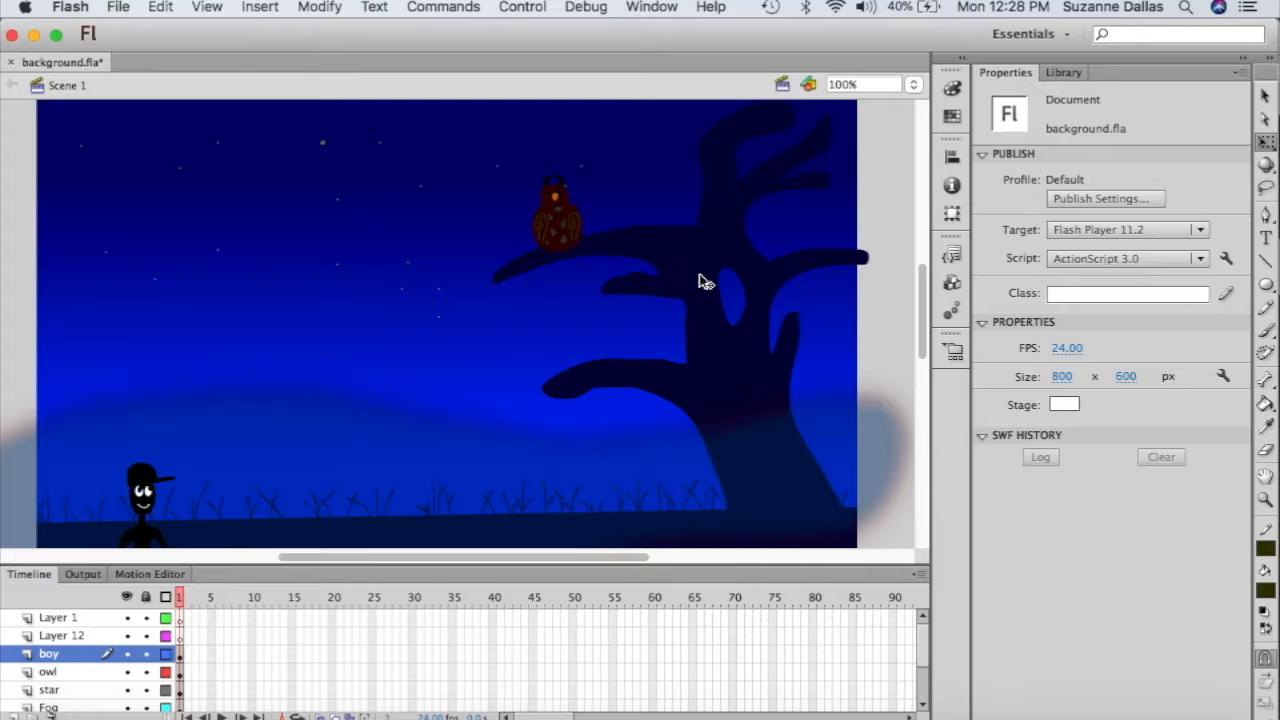
{"action": "scroll", "coordinate": [705, 282], "scroll_direction": "down", "scroll_amount": 3}
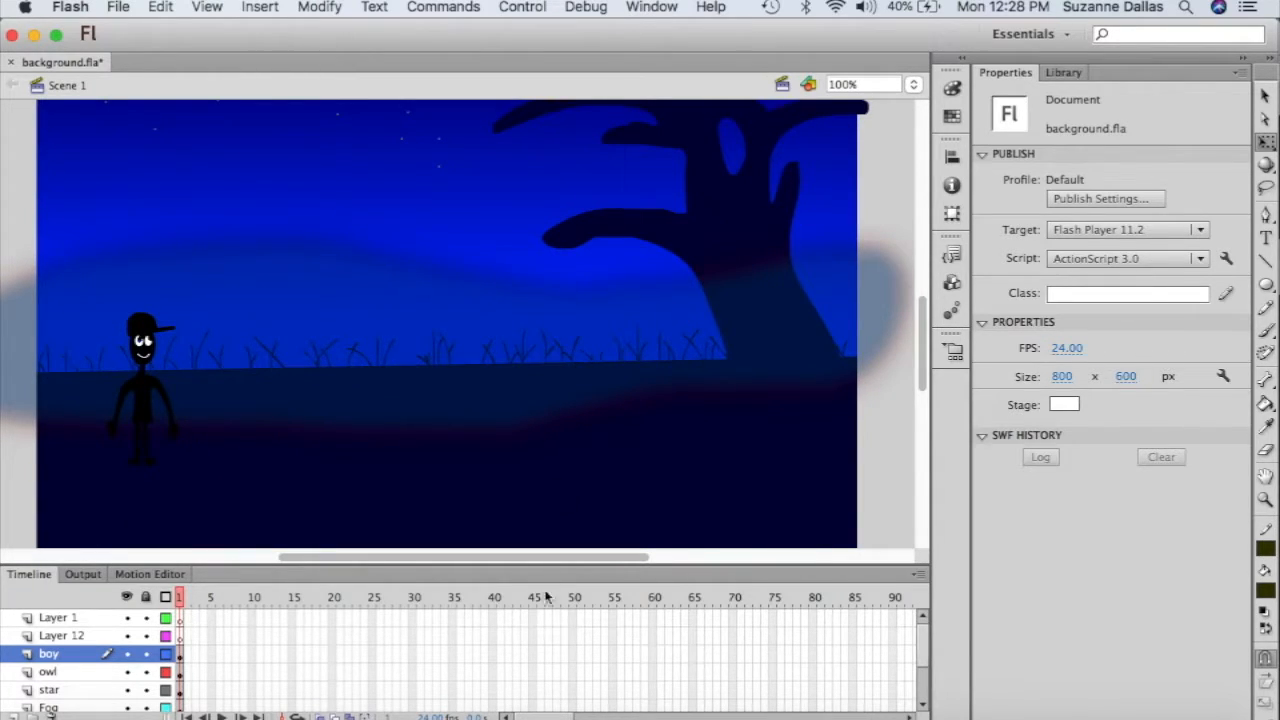
{"action": "left_click_drag", "start_coordinate": [546, 717], "coordinate": [674, 717]}
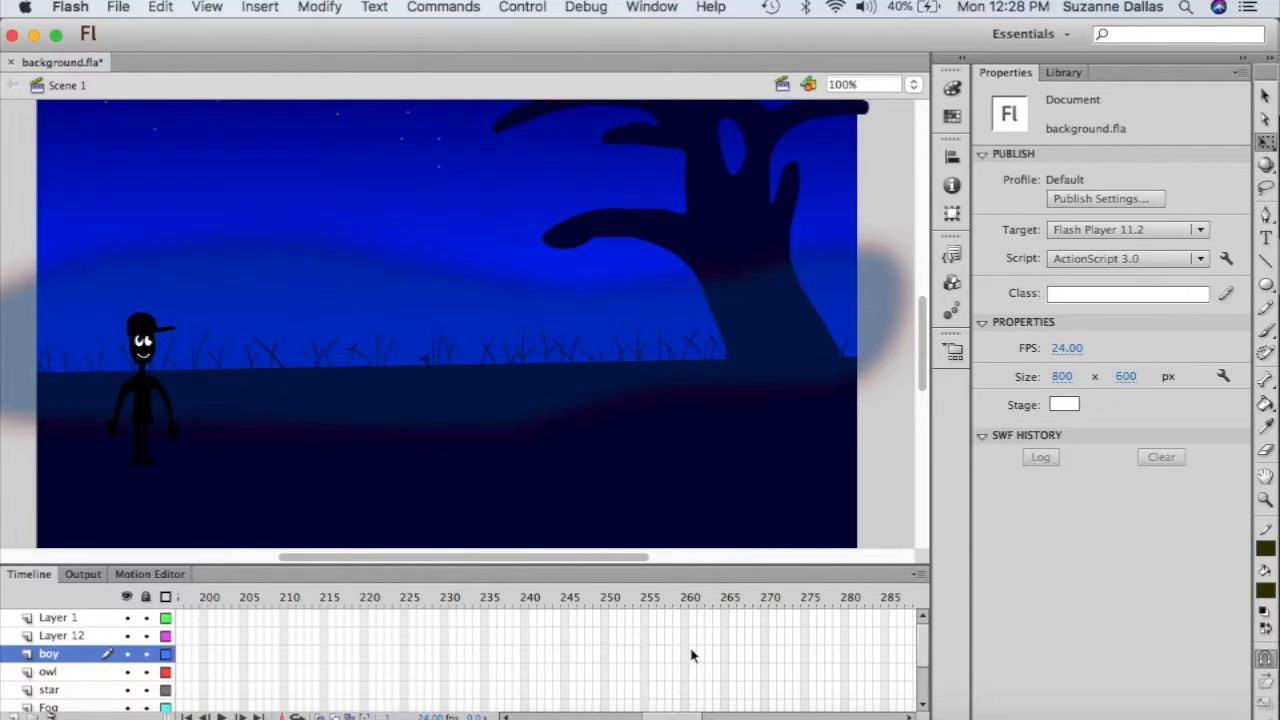
{"action": "scroll", "coordinate": [643, 638], "scroll_direction": "down", "scroll_amount": 2}
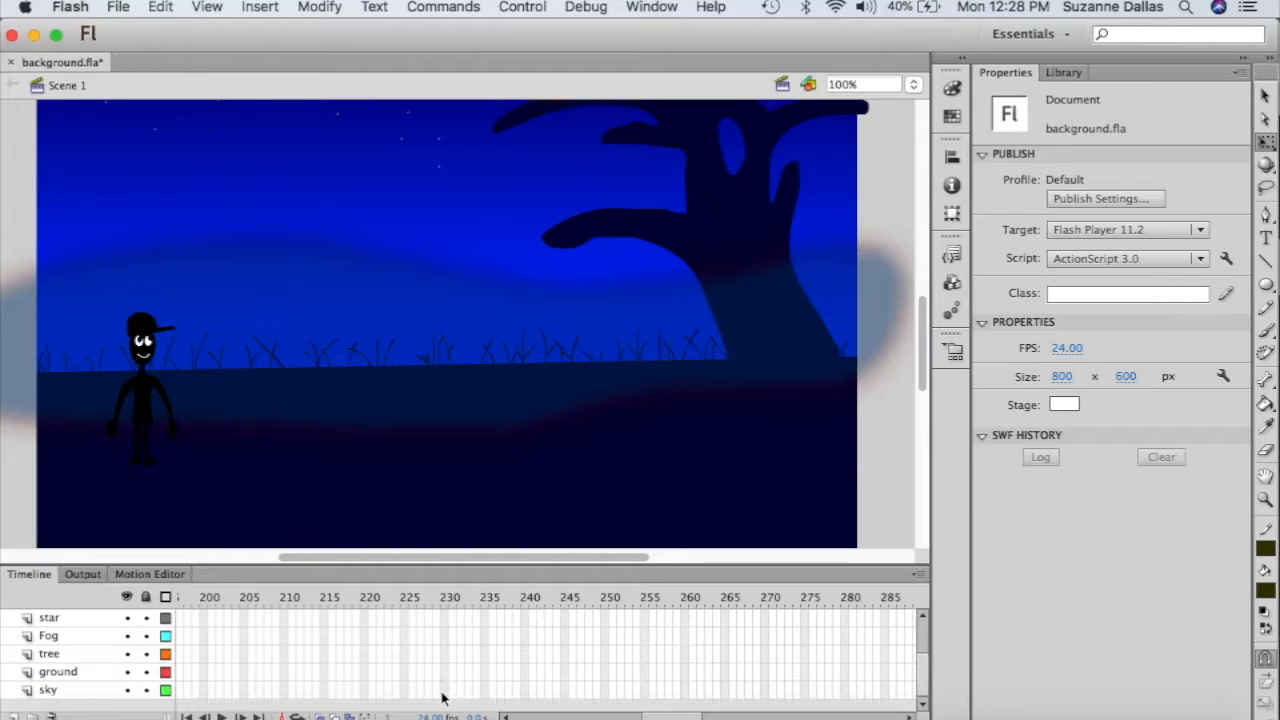
{"action": "left_click_drag", "start_coordinate": [443, 698], "coordinate": [416, 574]}
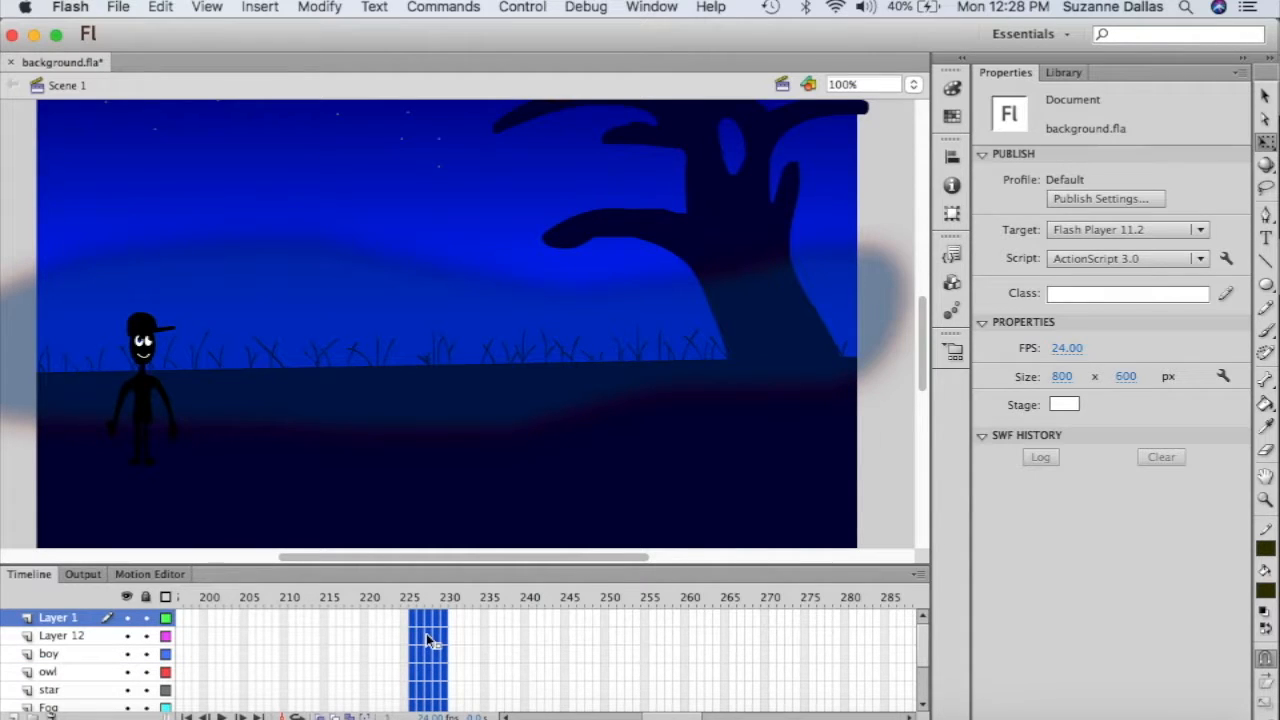
- Insert frames so every layer extends to about frame 230
{"action": "right_click", "coordinate": [427, 641]}
{"action": "left_click", "coordinate": [493, 288]}
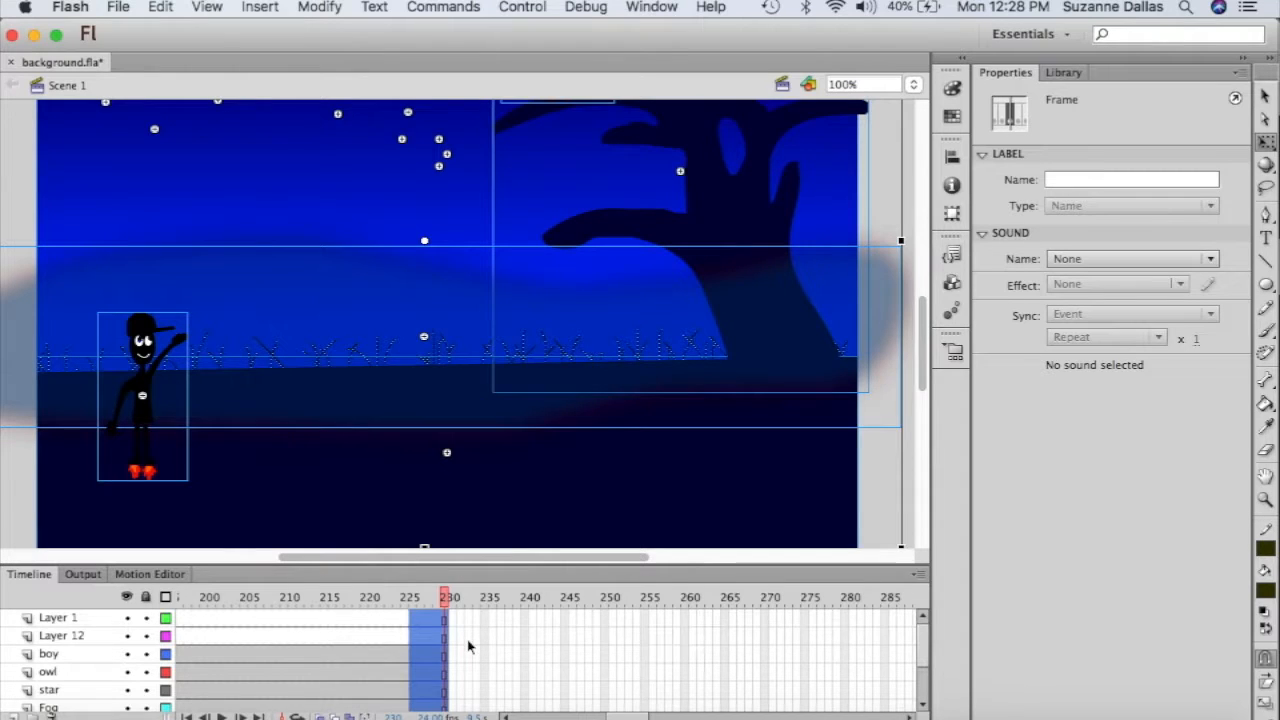
{"action": "scroll", "coordinate": [468, 646], "scroll_direction": "left", "scroll_amount": 15}
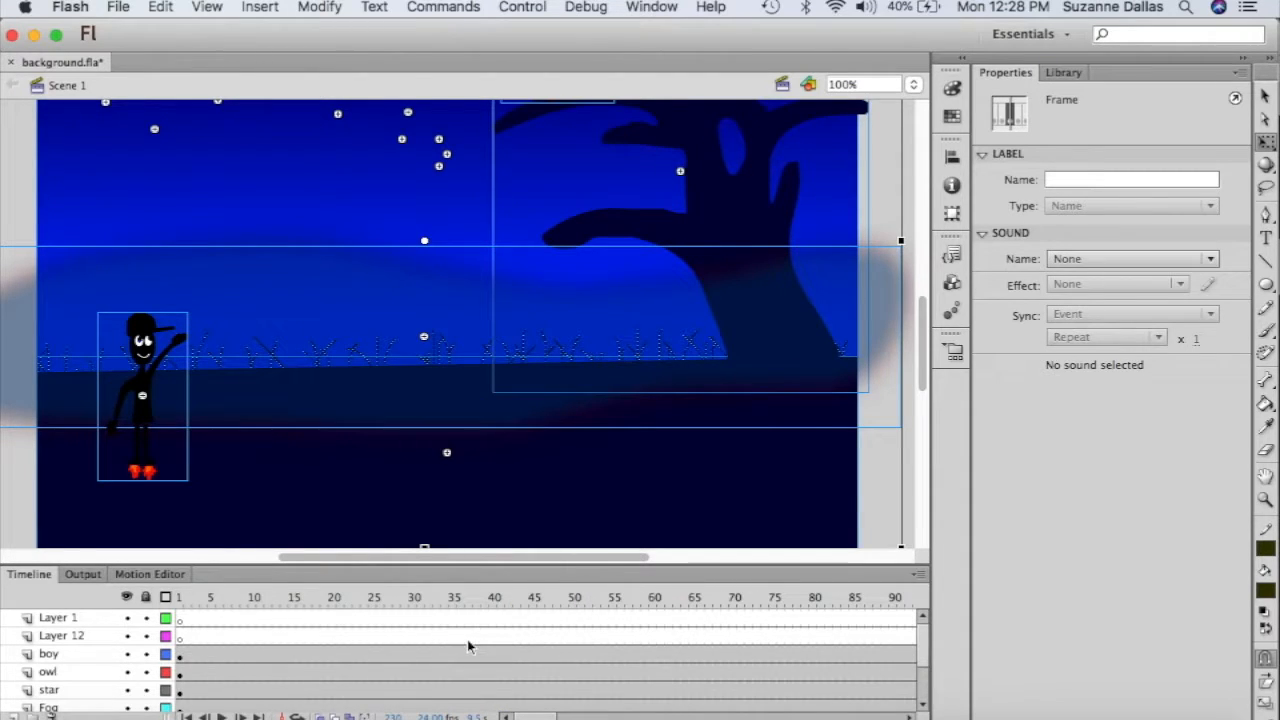
- Delete the empty Layer 12 and Layer 1 and return the playhead to frame 1
{"action": "left_click", "coordinate": [80, 637]}
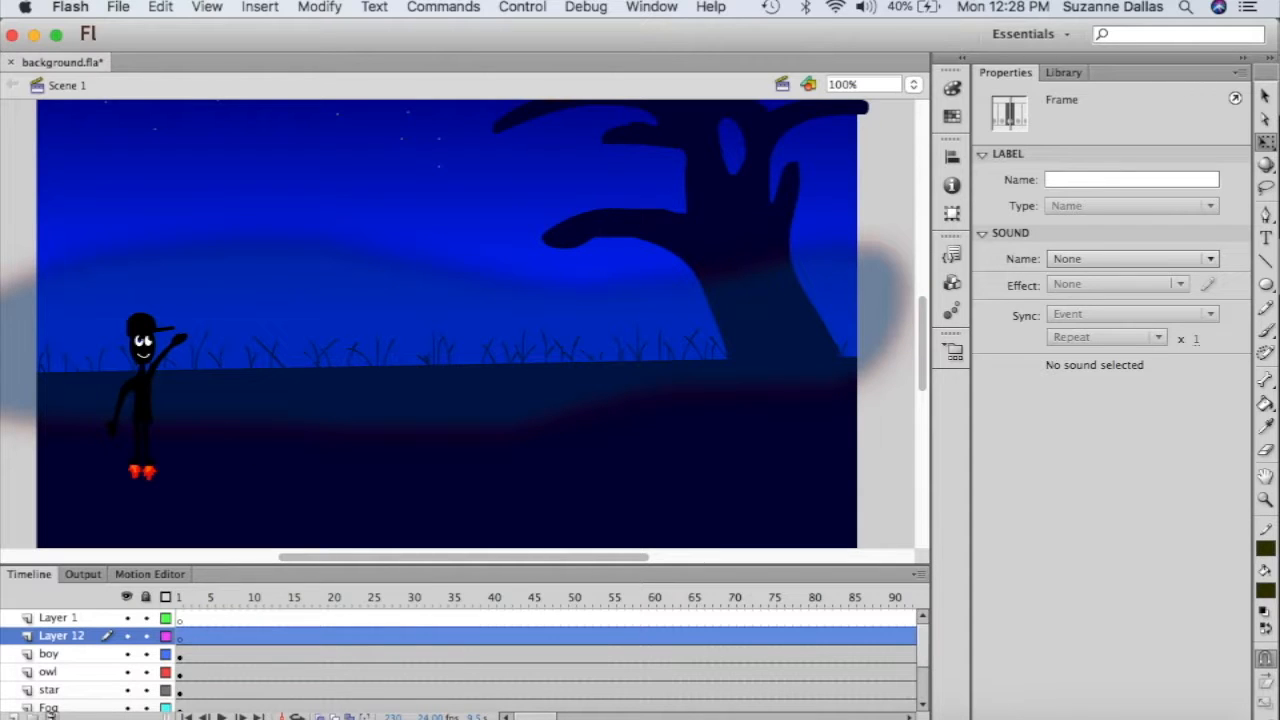
{"action": "left_click", "coordinate": [50, 714]}
{"action": "left_click", "coordinate": [57, 622]}
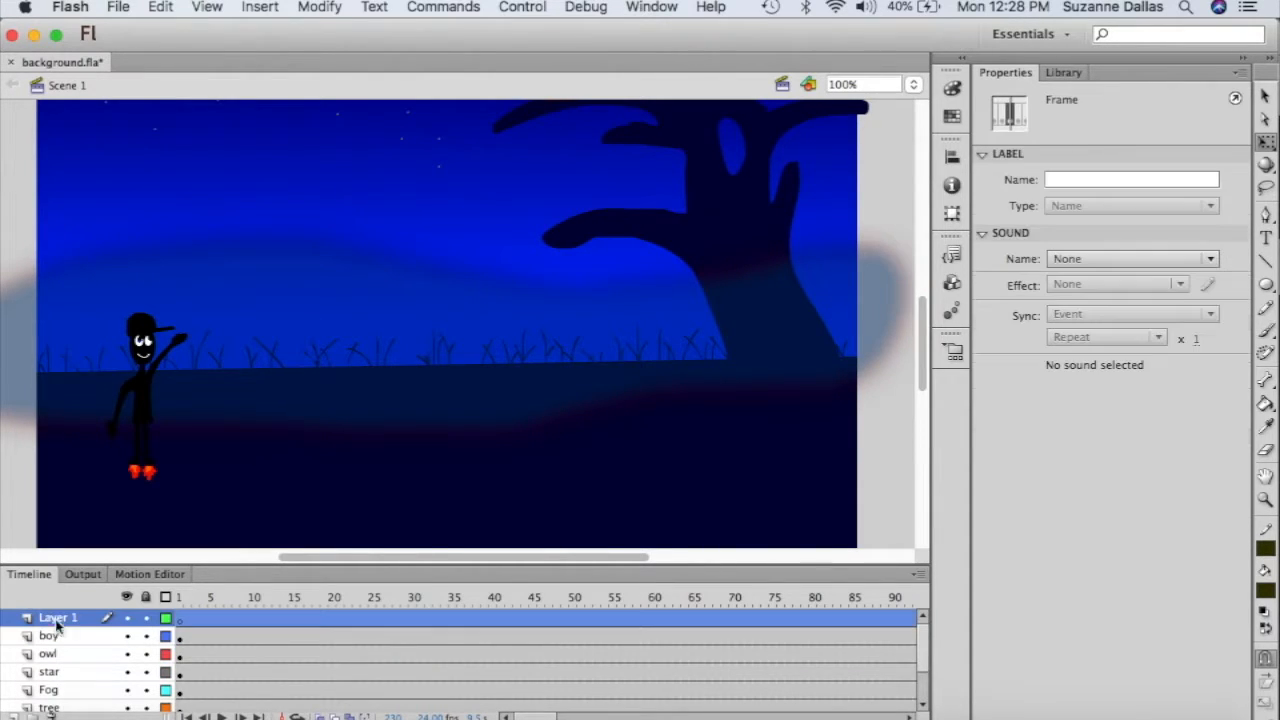
{"action": "left_click", "coordinate": [50, 714]}
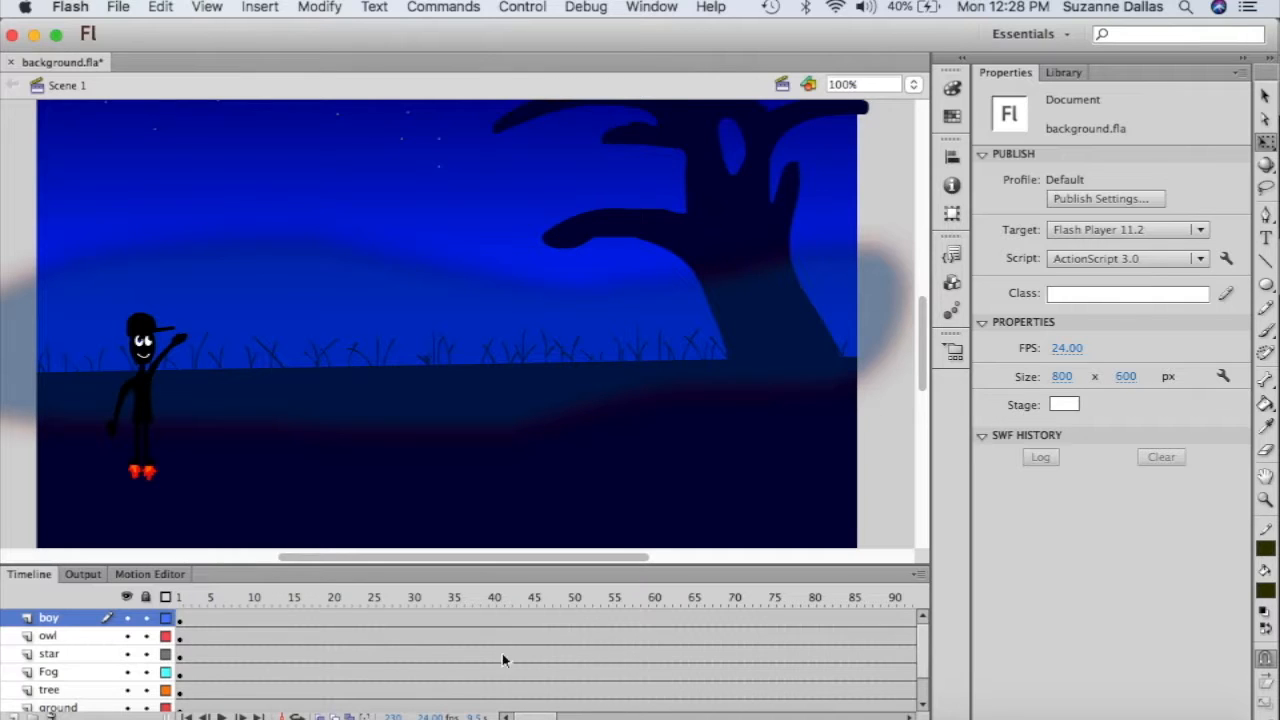
{"action": "left_click", "coordinate": [180, 598]}
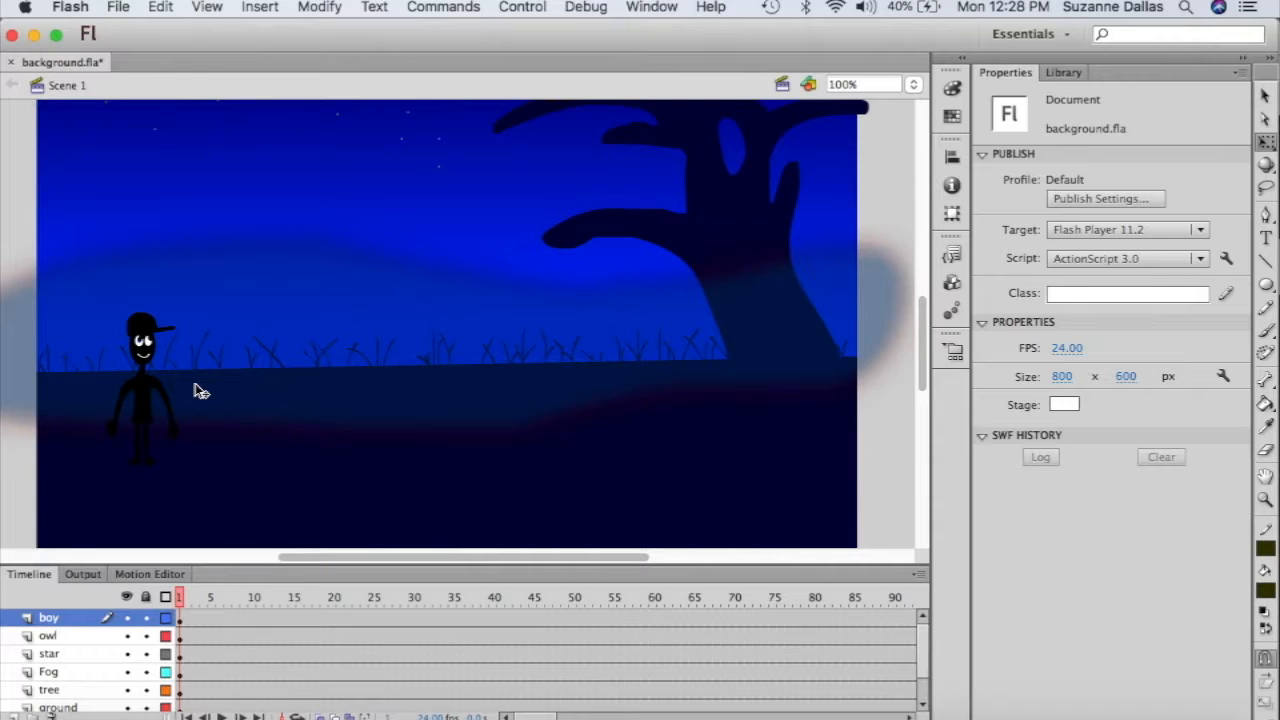
- Set the boy to Single Frame looping and raise him to X 86.20, Y 396.65 on the grass
{"action": "left_click", "coordinate": [146, 390]}
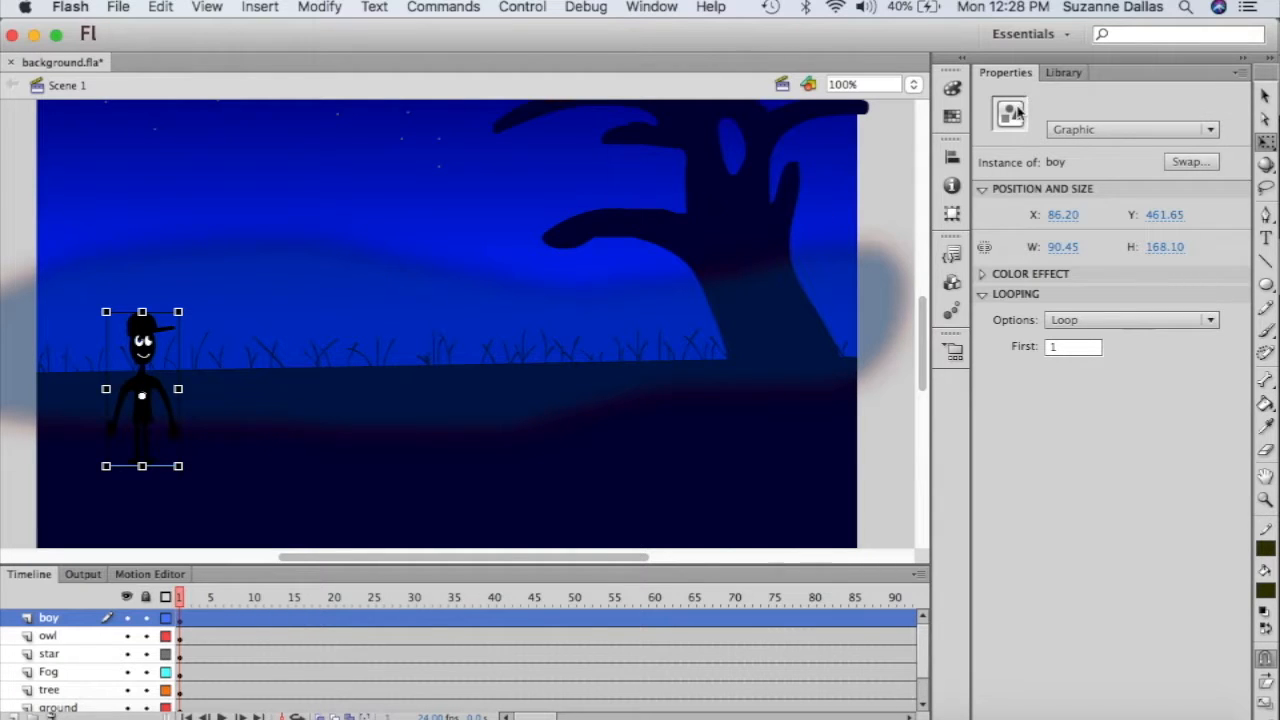
{"action": "left_click", "coordinate": [1210, 321]}
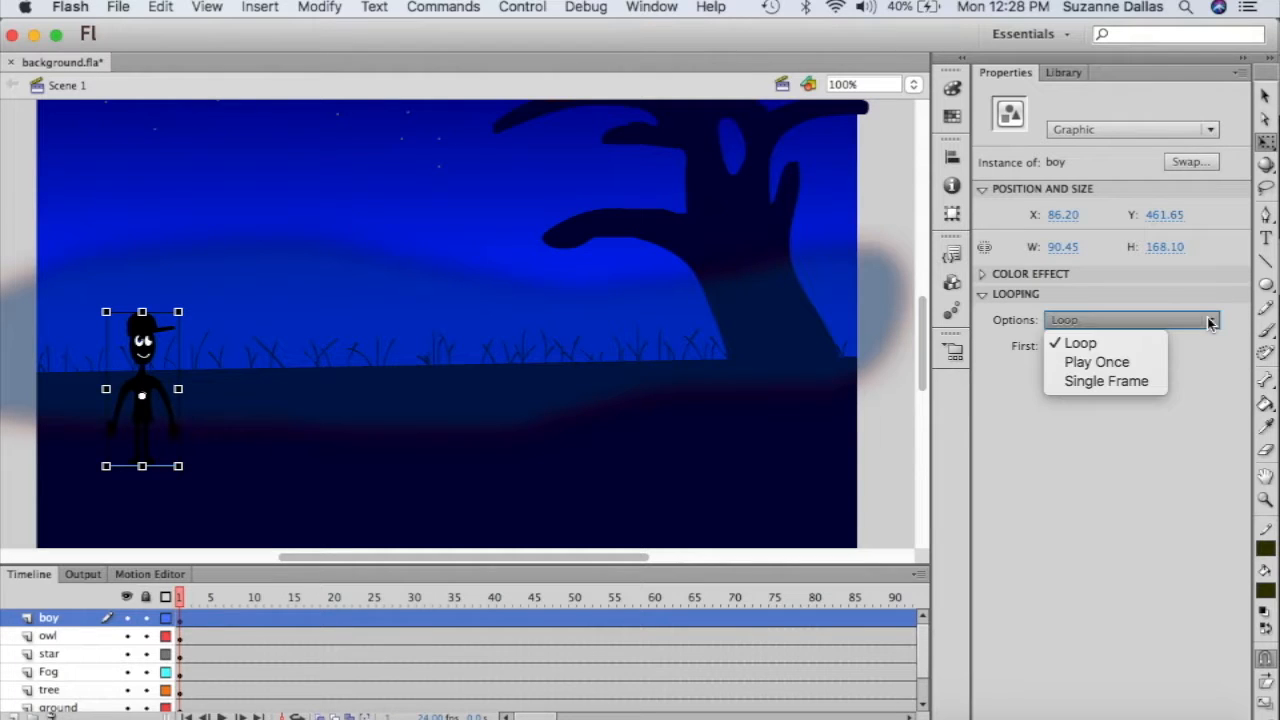
{"action": "left_click", "coordinate": [1133, 386]}
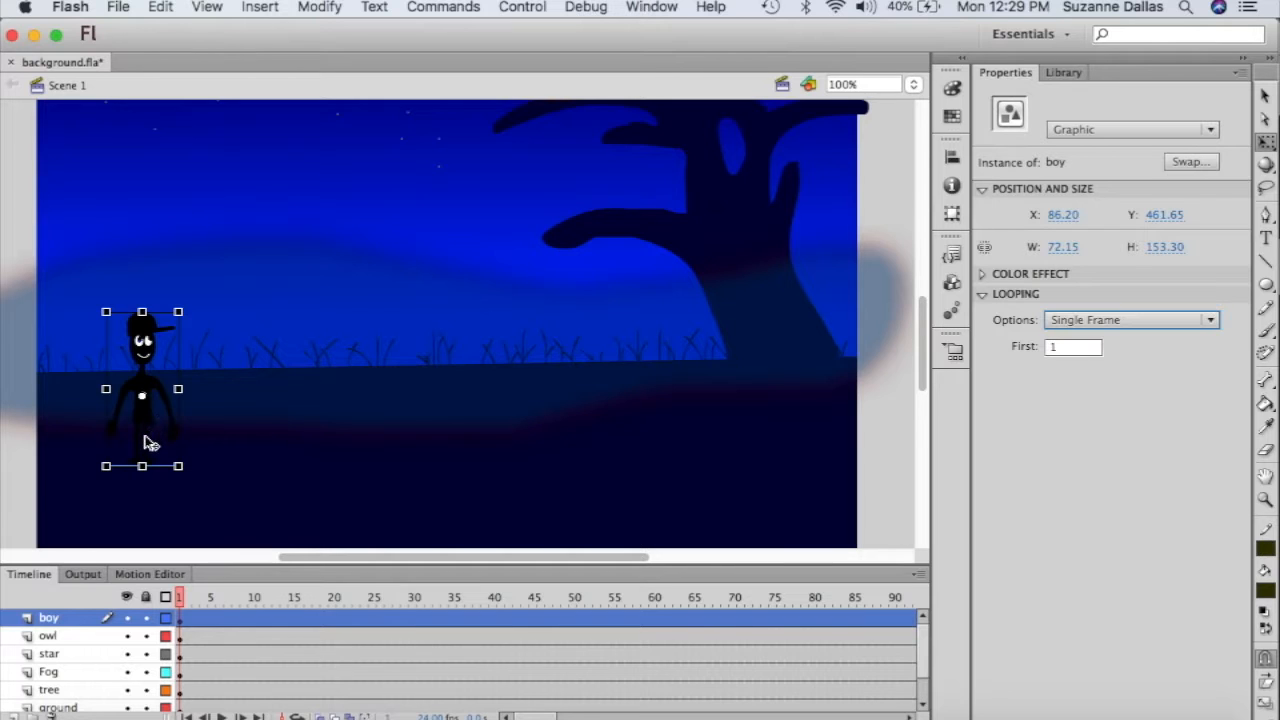
{"action": "left_click_drag", "start_coordinate": [152, 440], "coordinate": [140, 378]}
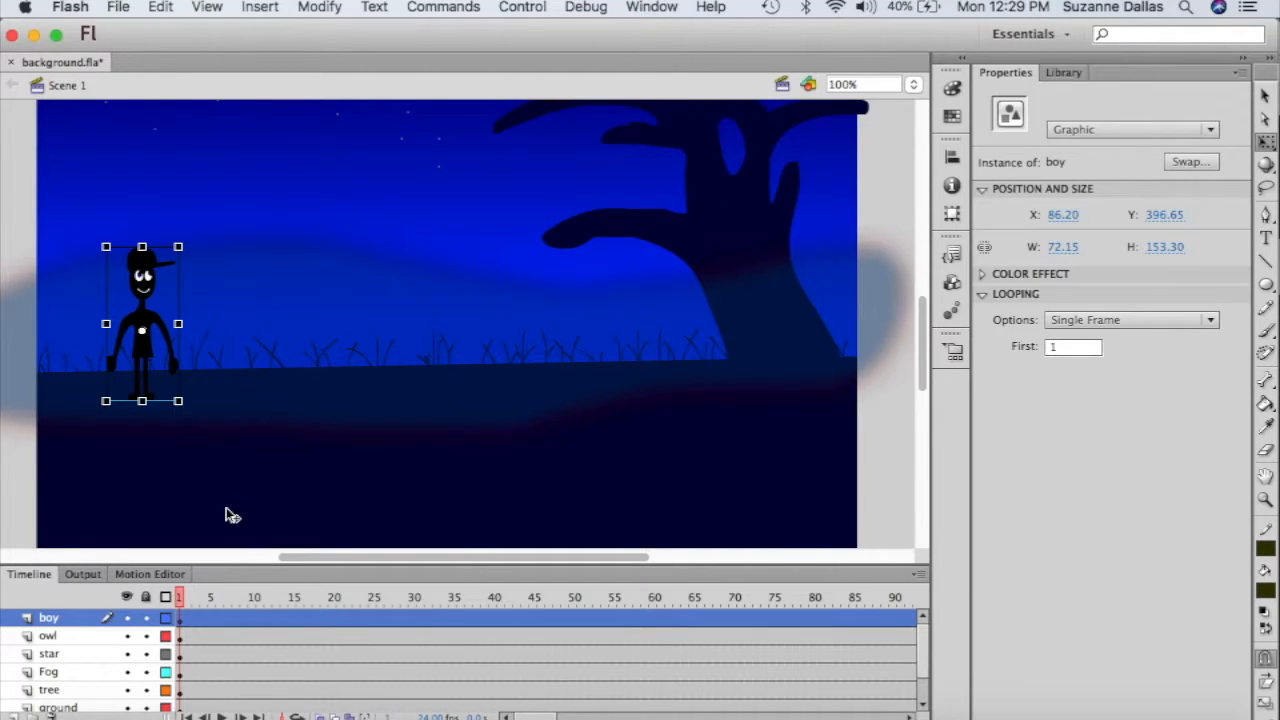
{"action": "left_click", "coordinate": [190, 605]}
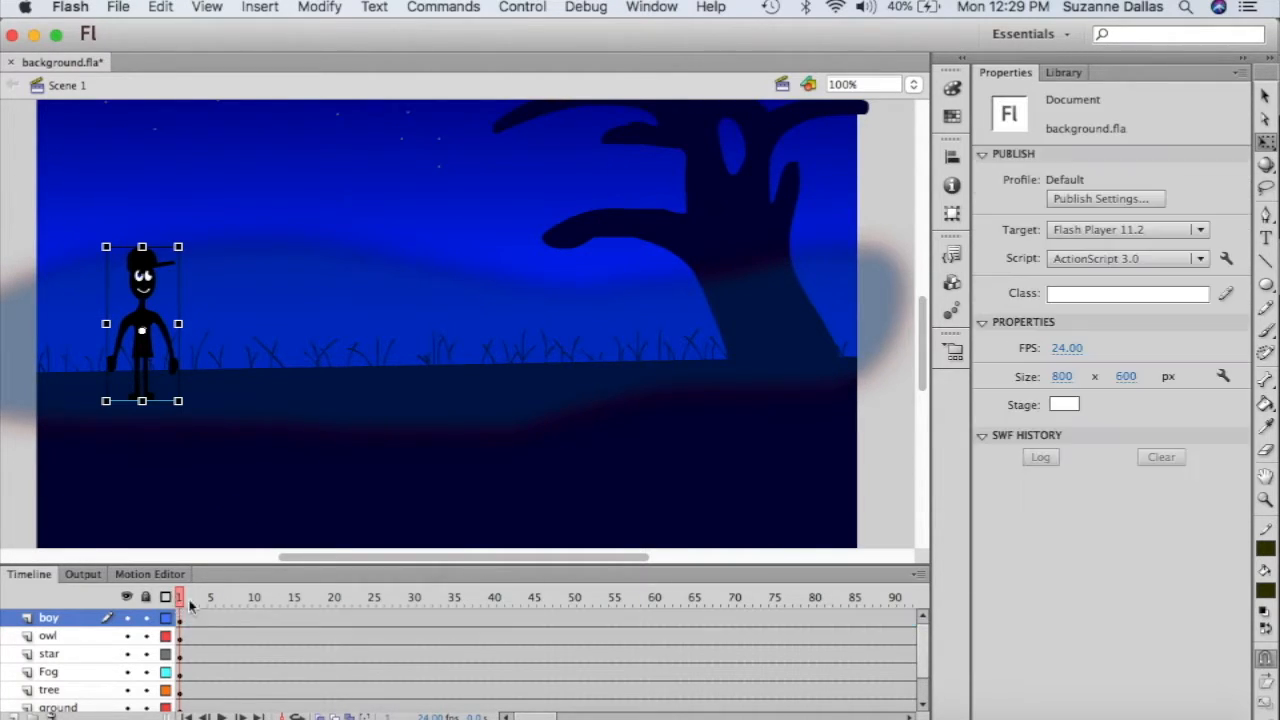
- Move the playhead to frame 50 and insert a keyframe there on the owl layer
{"action": "left_click_drag", "start_coordinate": [190, 600], "coordinate": [576, 625]}
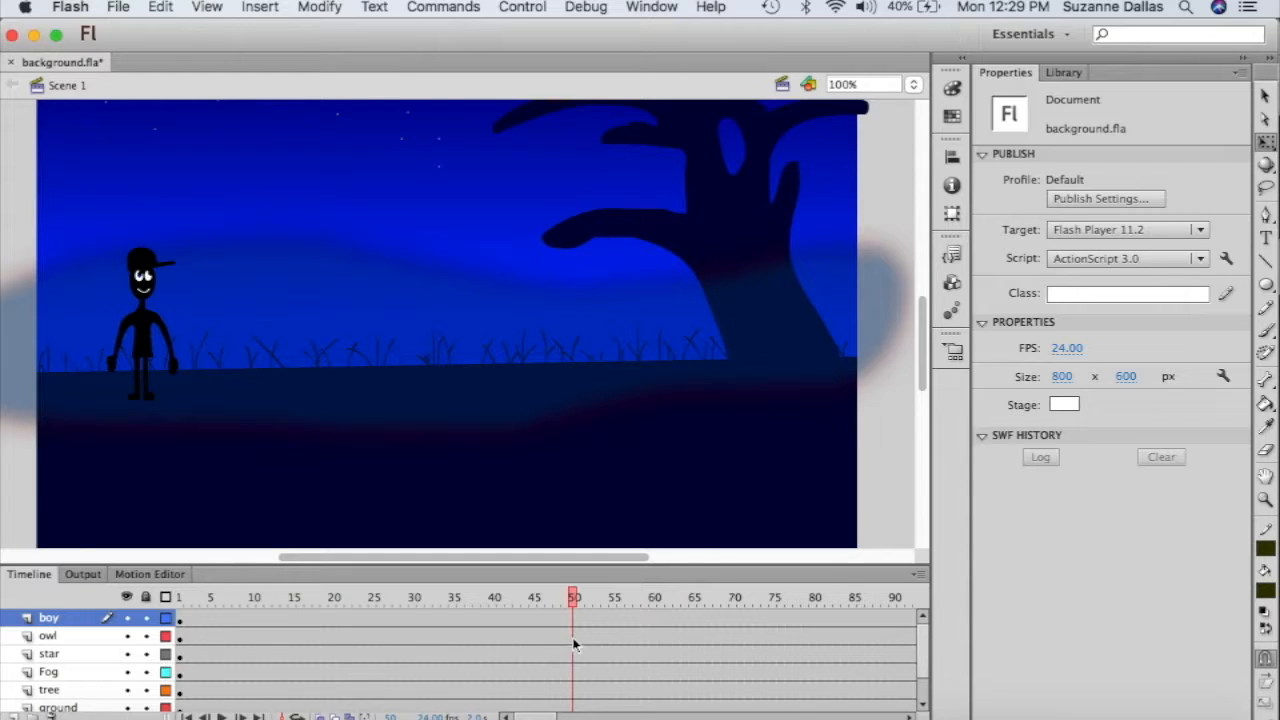
{"action": "left_click", "coordinate": [574, 637]}
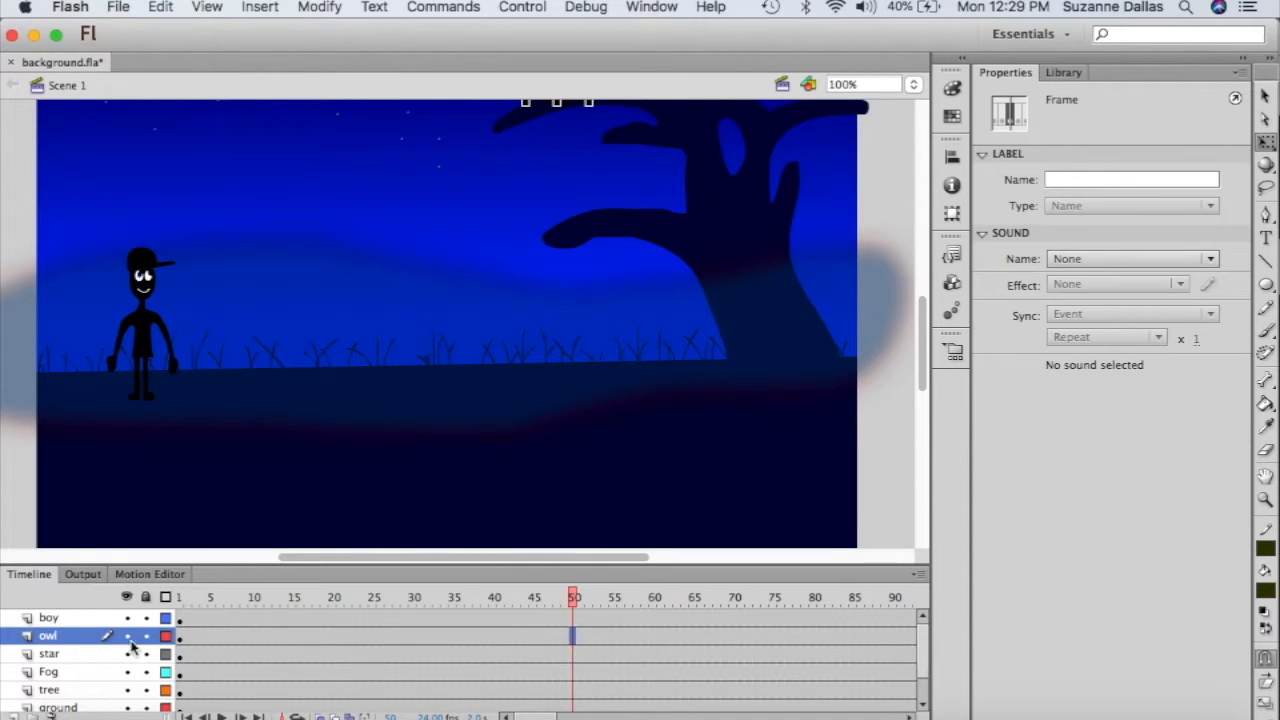
{"action": "right_click", "coordinate": [577, 641]}
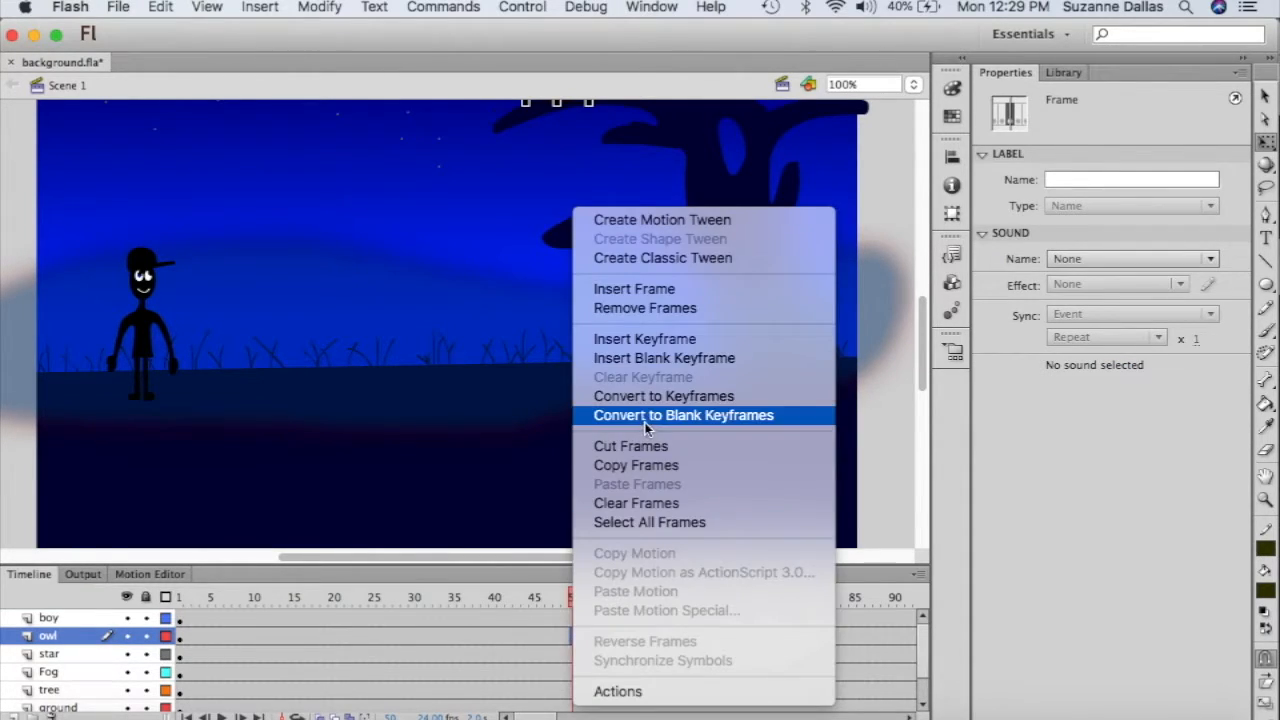
{"action": "left_click", "coordinate": [657, 340]}
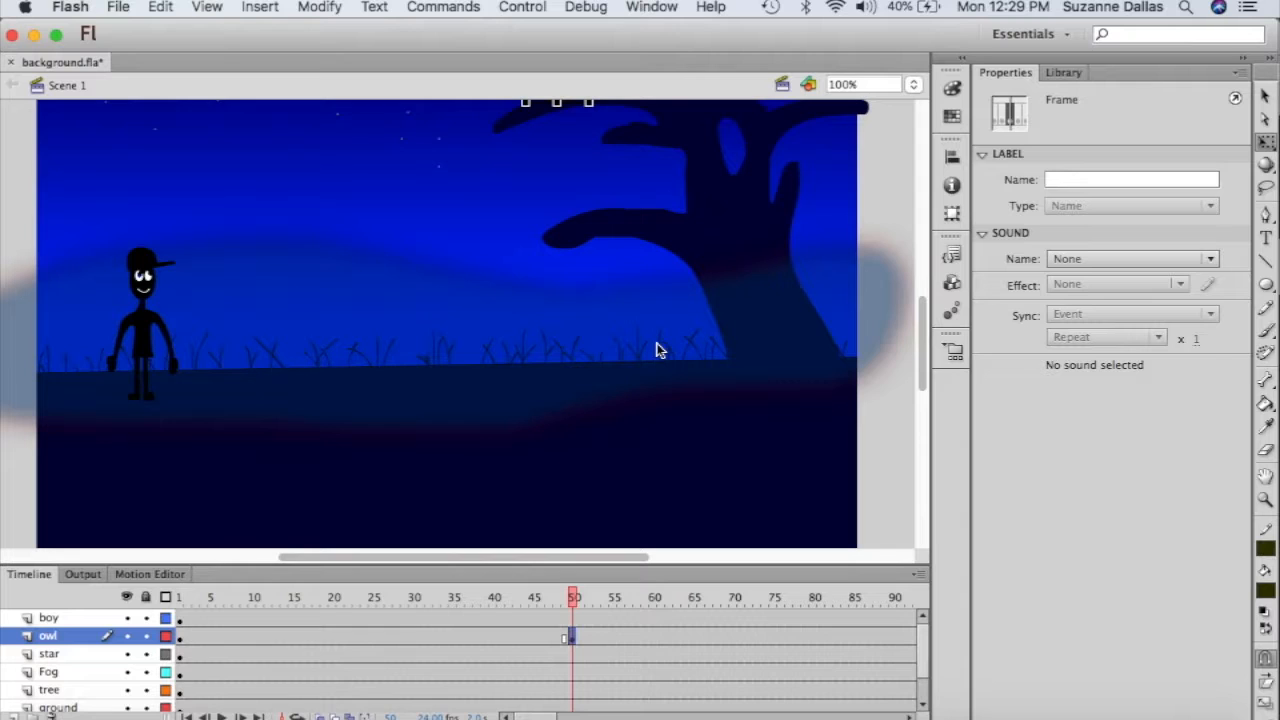
{"action": "scroll", "coordinate": [657, 350], "scroll_direction": "up", "scroll_amount": 10}
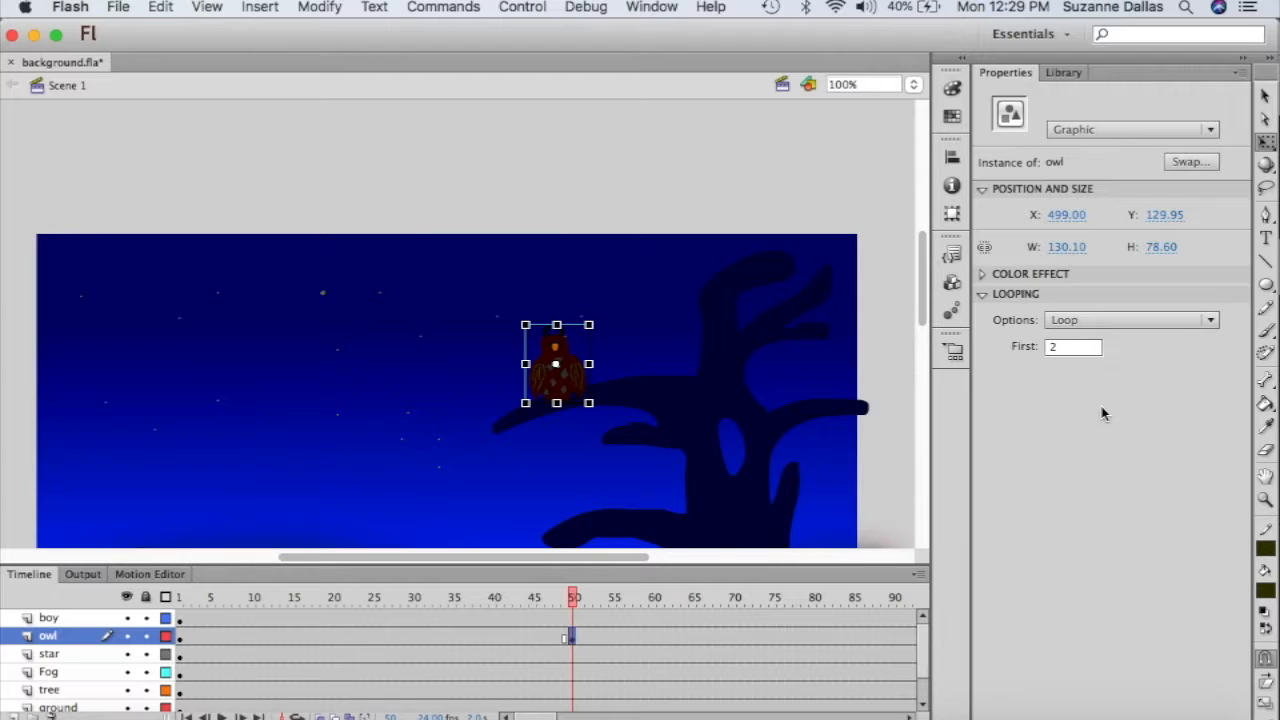
- Create a motion tween for the owl starting at frame 50
{"action": "right_click", "coordinate": [575, 390]}
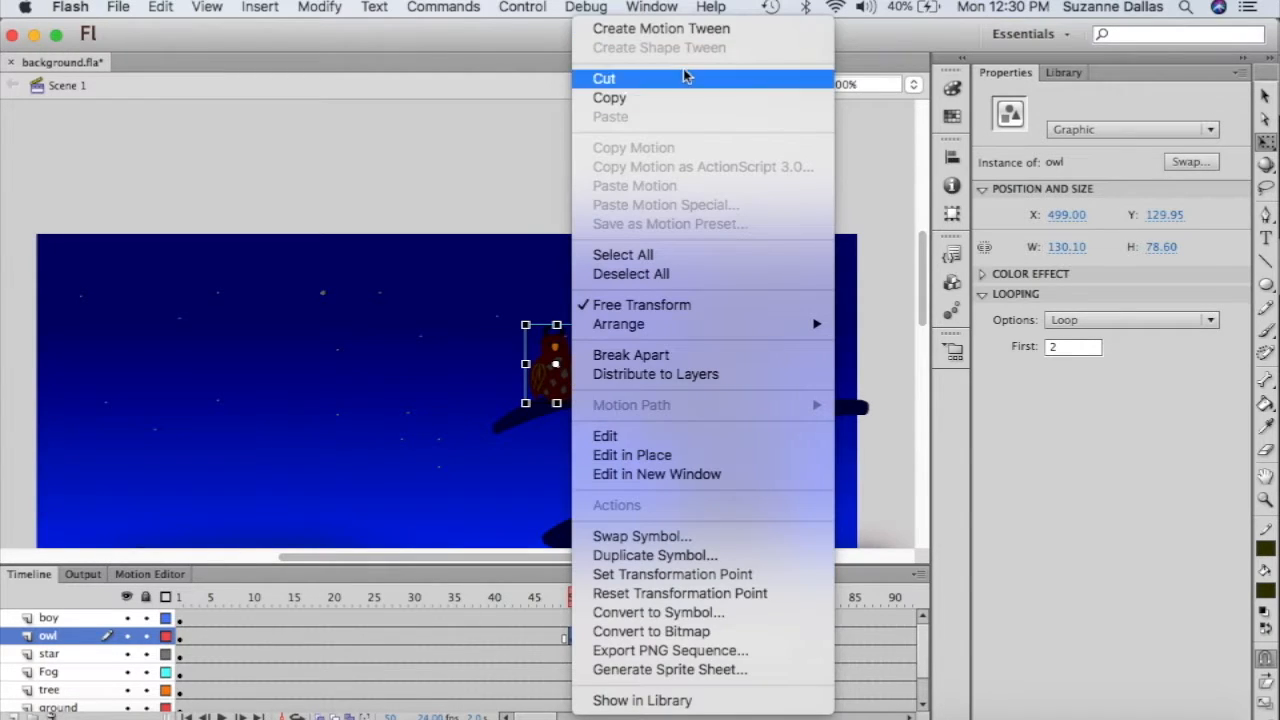
{"action": "left_click", "coordinate": [676, 30]}
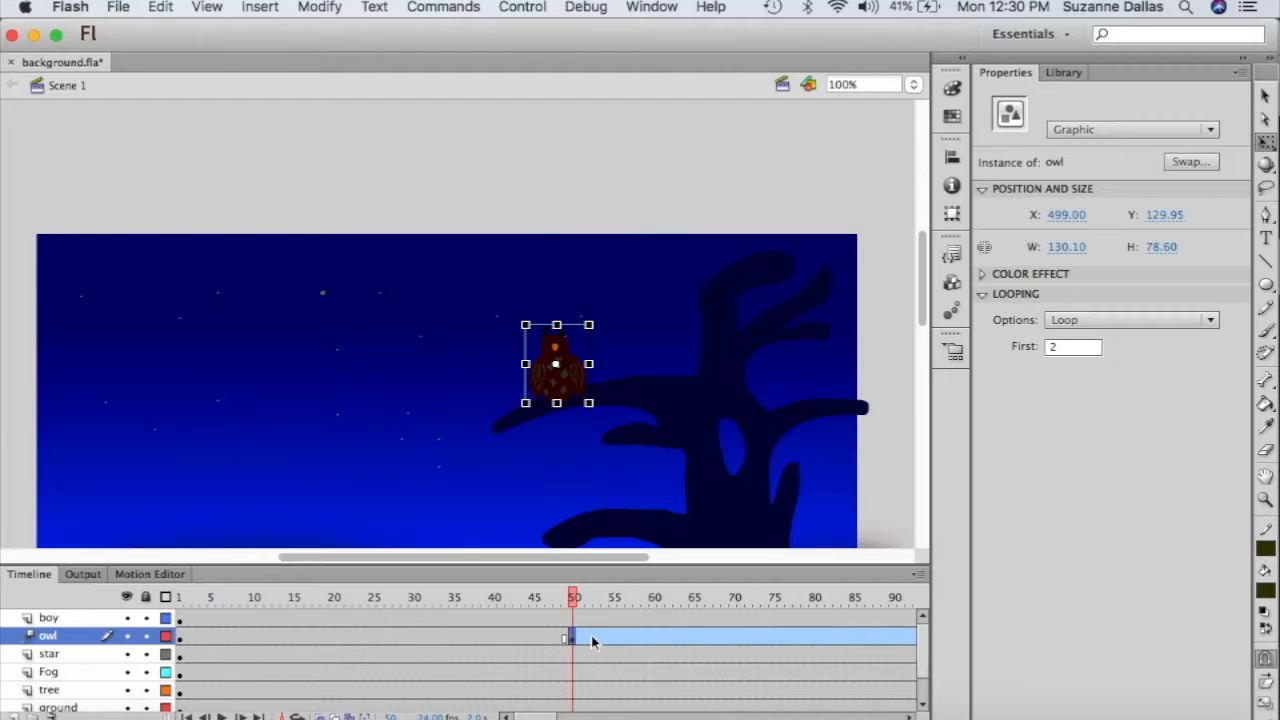
{"action": "scroll", "coordinate": [651, 609], "scroll_direction": "right", "scroll_amount": 3}
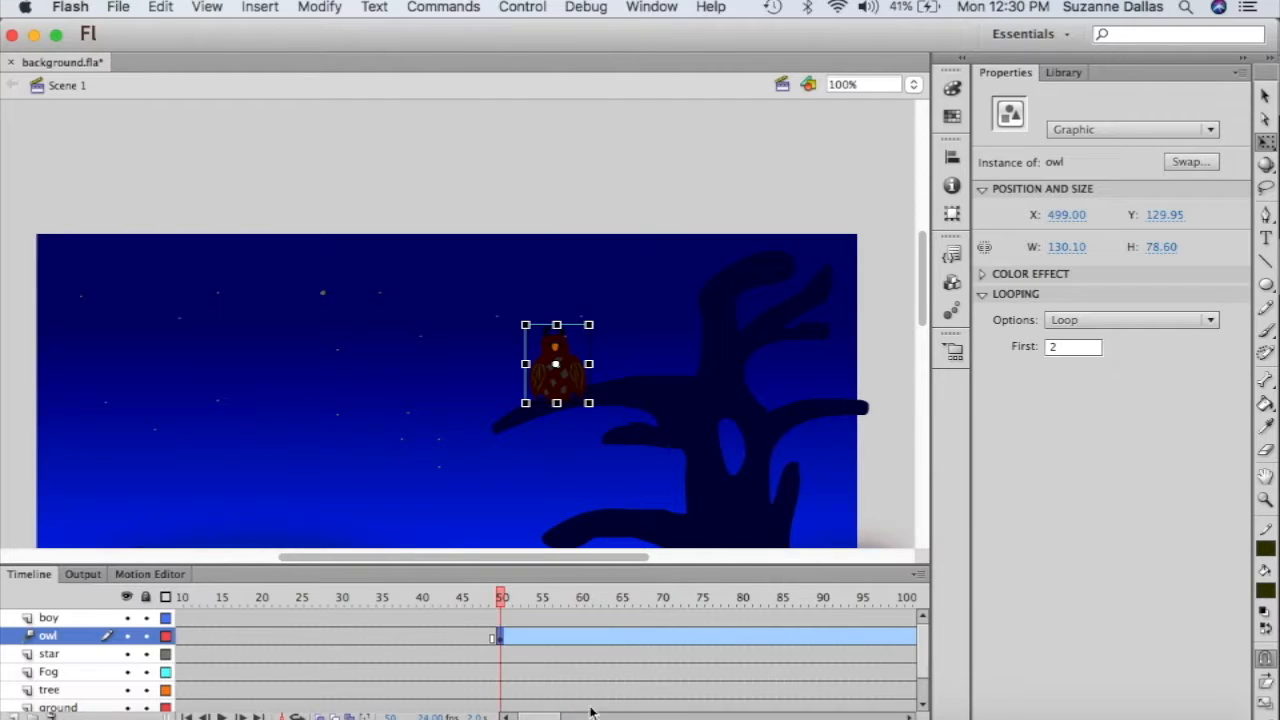
{"action": "scroll", "coordinate": [548, 716], "scroll_direction": "right", "scroll_amount": 3}
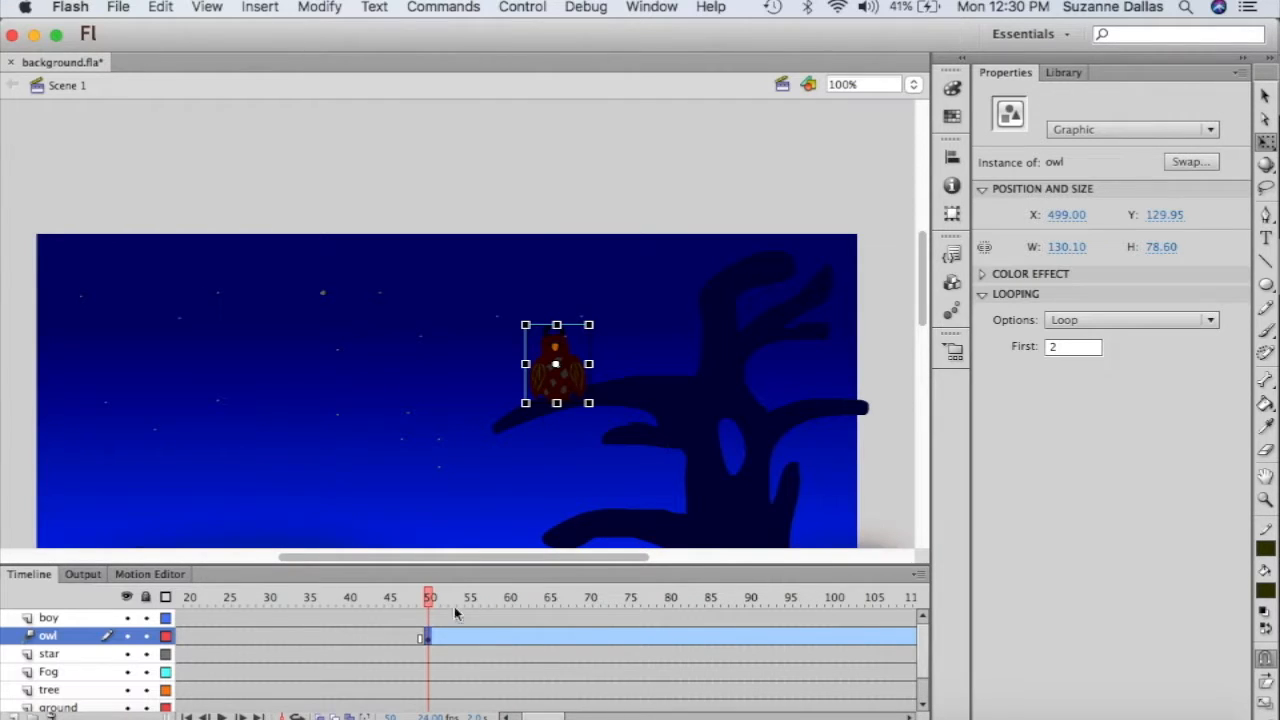
{"action": "scroll", "coordinate": [455, 615], "scroll_direction": "right", "scroll_amount": 3}
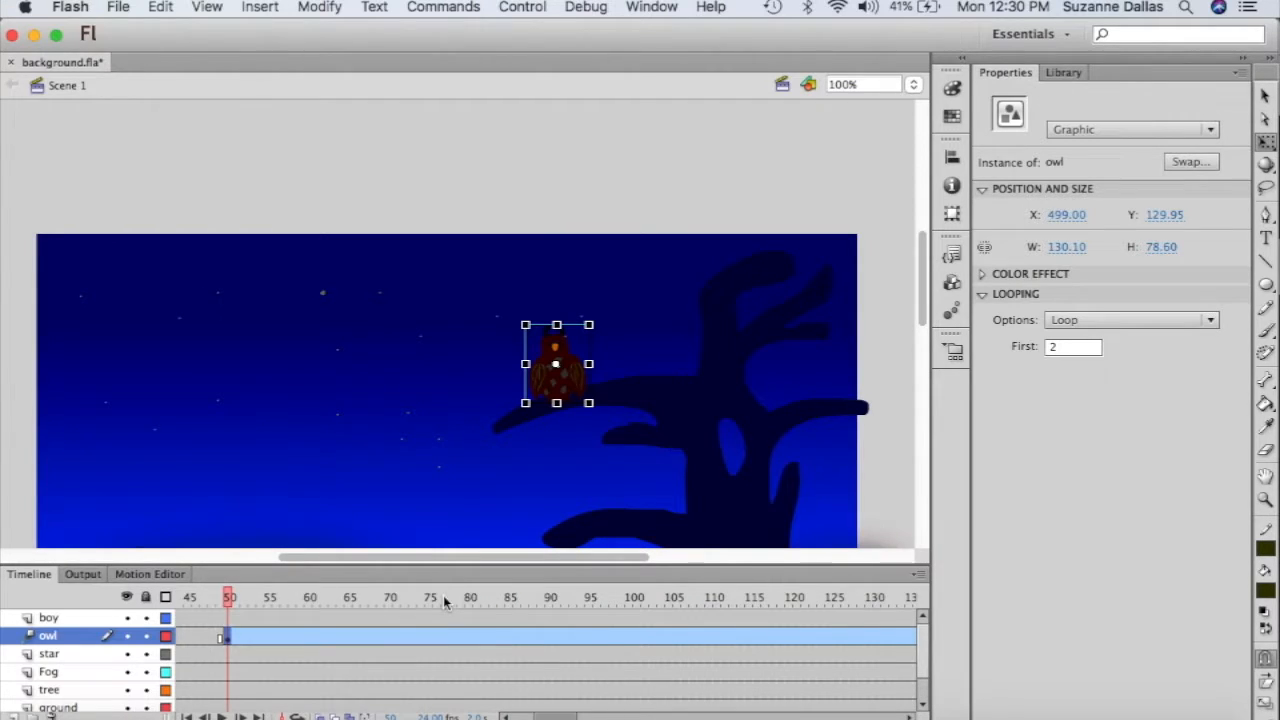
- Move the playhead to frame 122 near the end of the owl's tween
{"action": "left_click", "coordinate": [799, 599]}
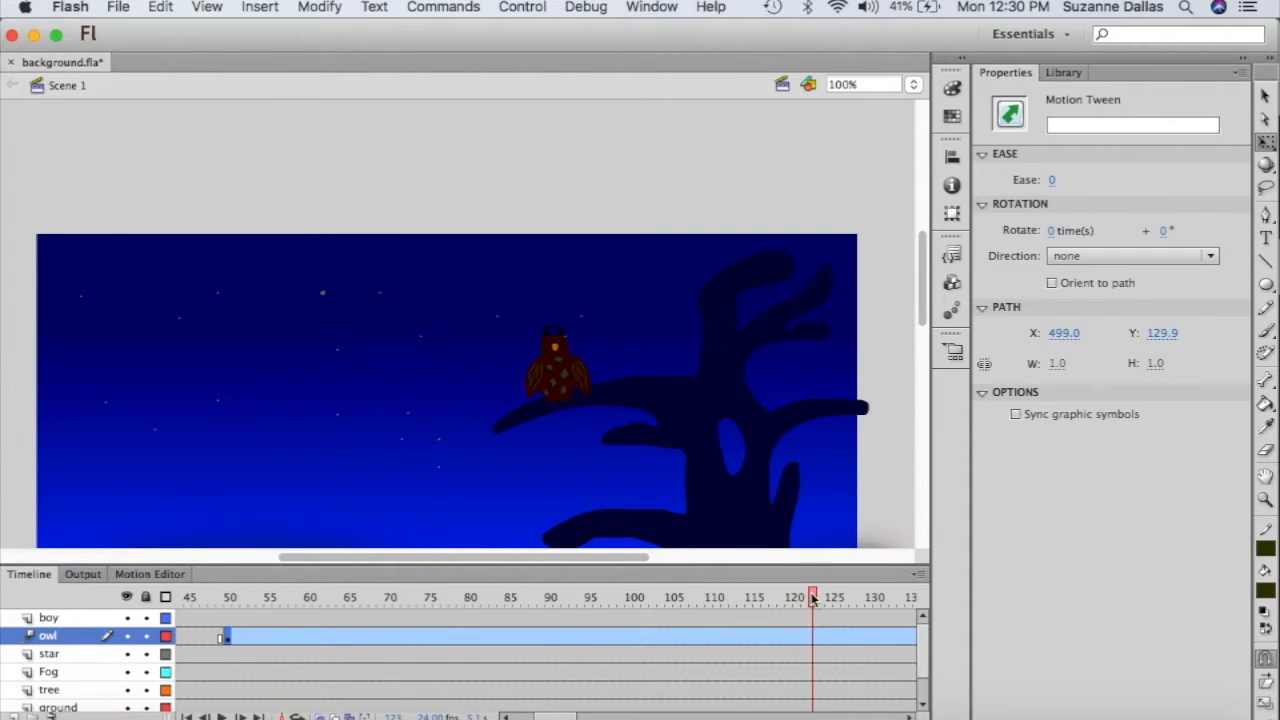
{"action": "left_click", "coordinate": [801, 598]}
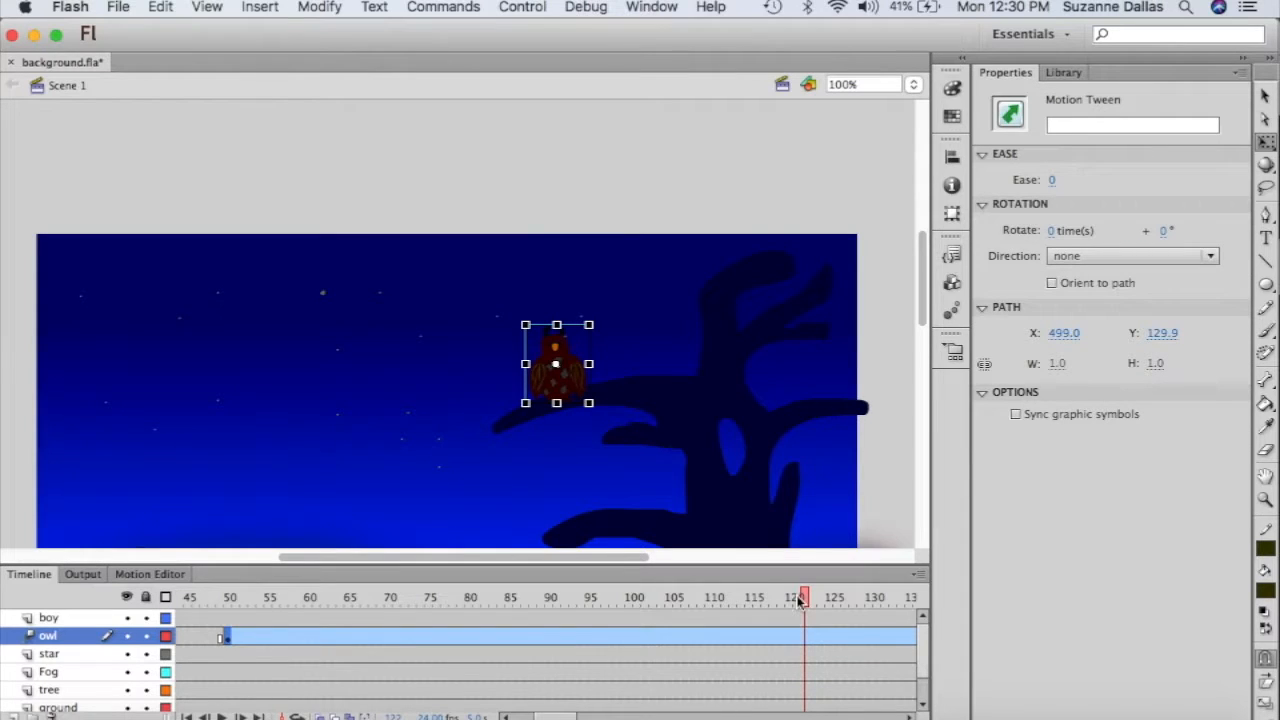
{"action": "scroll", "coordinate": [771, 437], "scroll_direction": "down", "scroll_amount": 1}
{"action": "scroll", "coordinate": [771, 437], "scroll_direction": "down", "scroll_amount": 8}
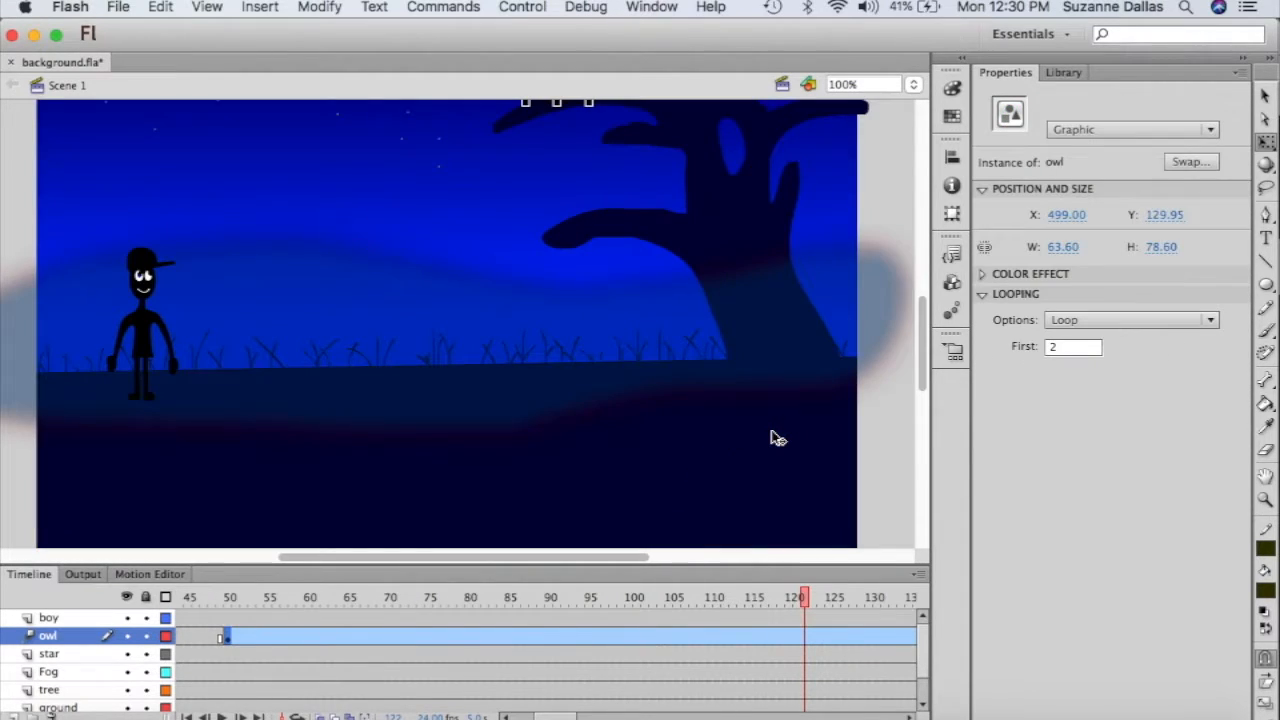
{"action": "scroll", "coordinate": [706, 343], "scroll_direction": "up", "scroll_amount": 2}
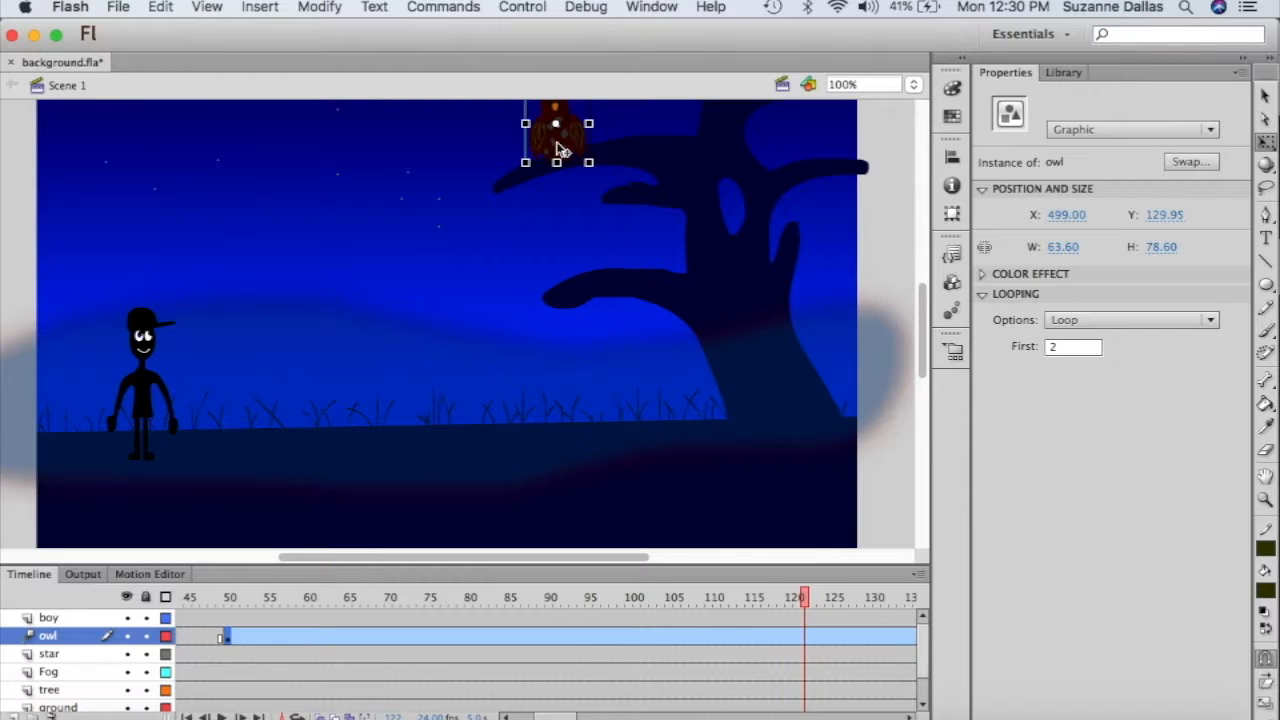
- At frame 122, move the owl down onto the tree branch
{"action": "left_click_drag", "start_coordinate": [560, 148], "coordinate": [547, 277]}
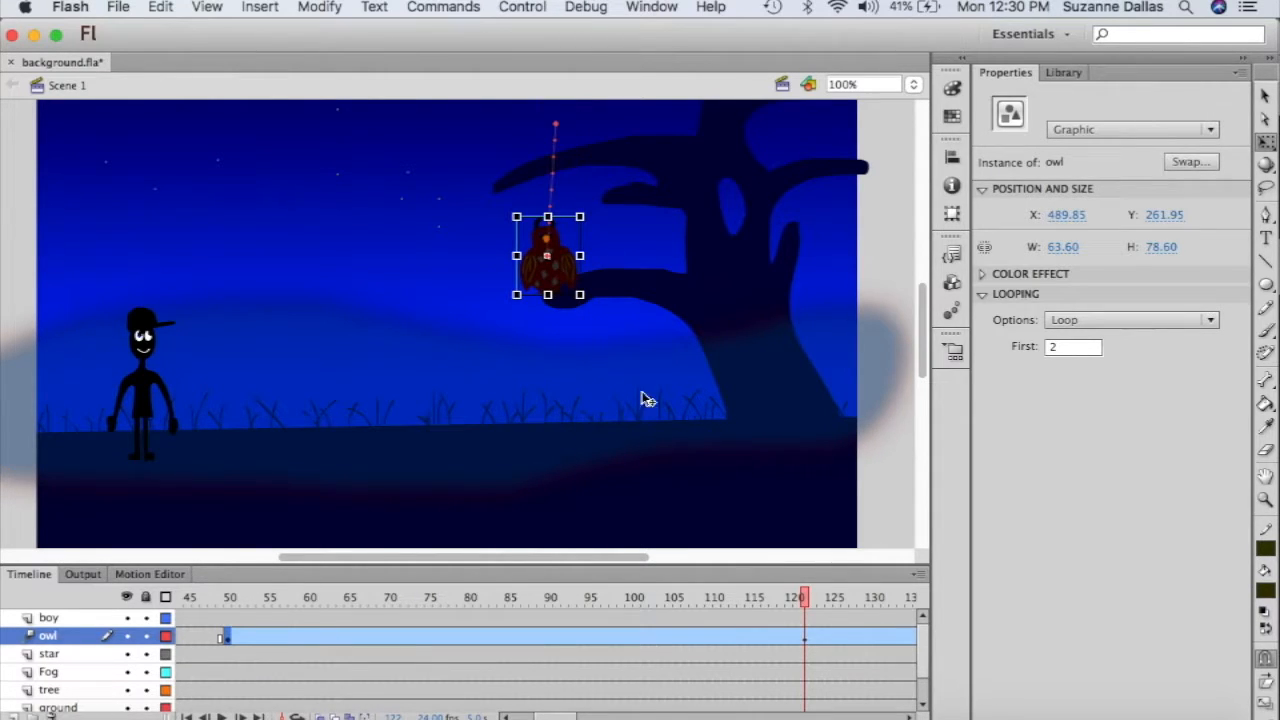
{"action": "left_click", "coordinate": [589, 340]}
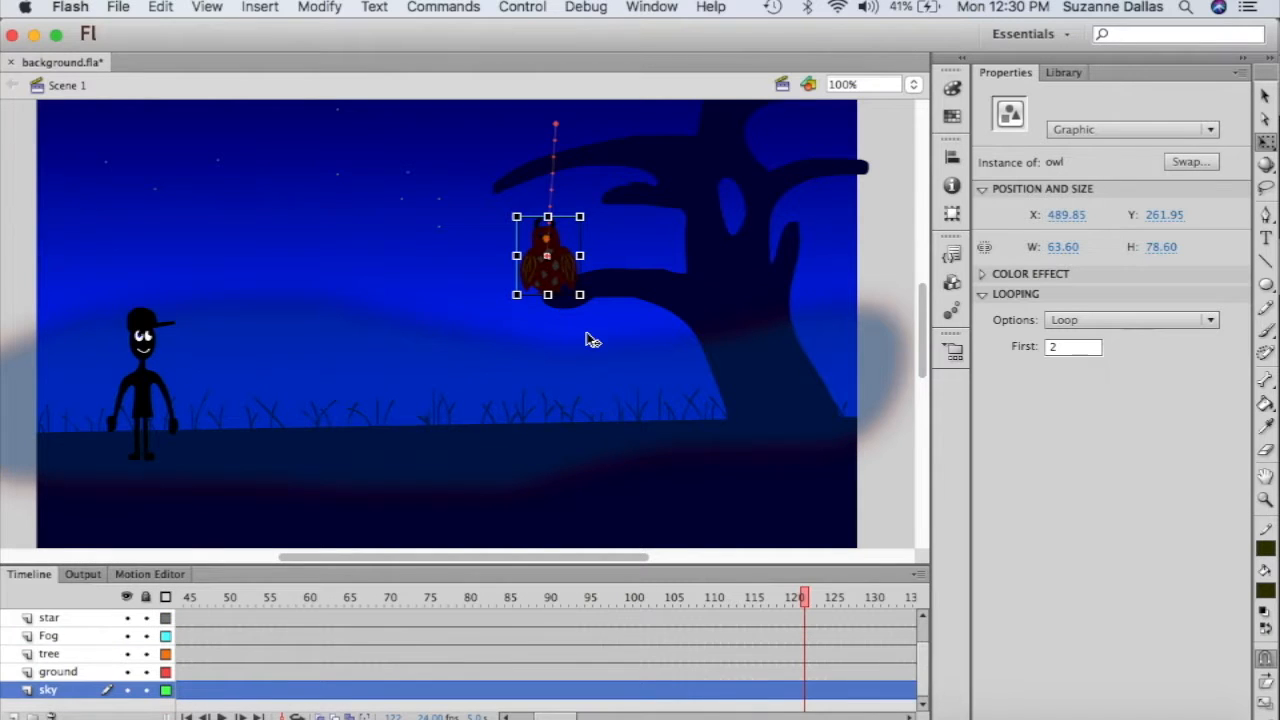
{"action": "left_click", "coordinate": [557, 268]}
{"action": "left_click_drag", "start_coordinate": [558, 272], "coordinate": [565, 273]}
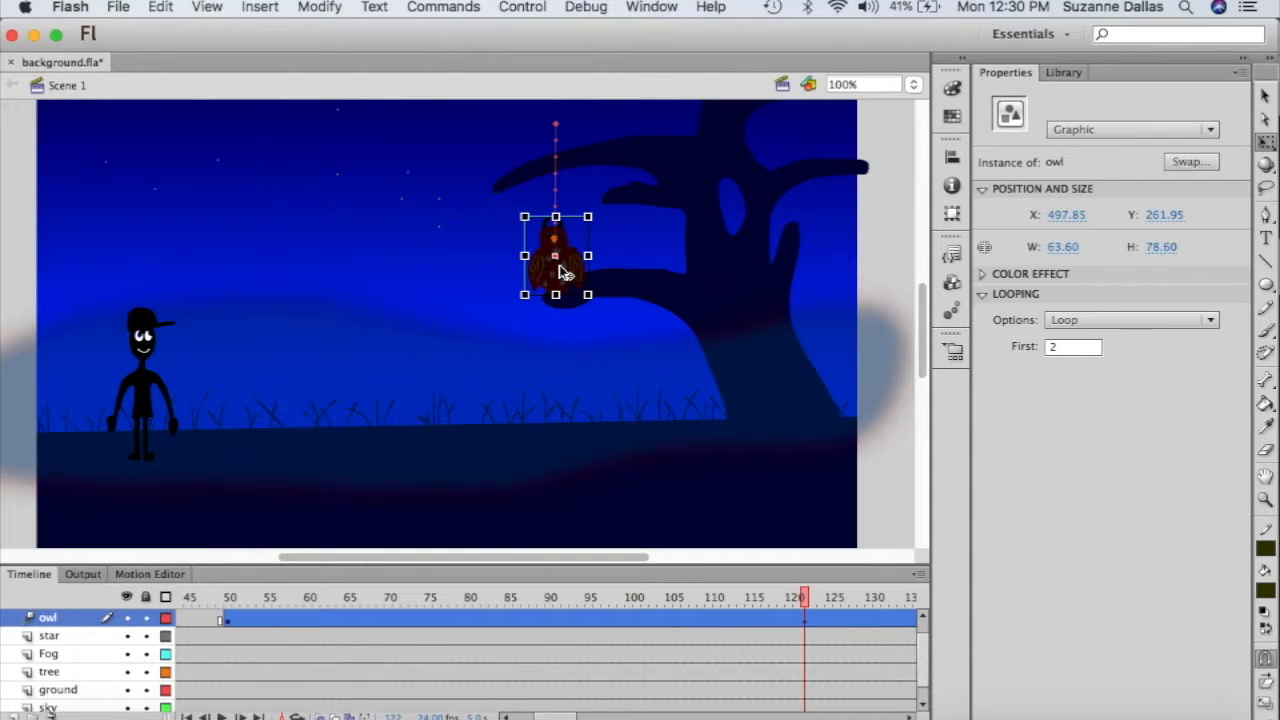
{"action": "scroll", "coordinate": [562, 272], "scroll_direction": "up", "scroll_amount": 5}
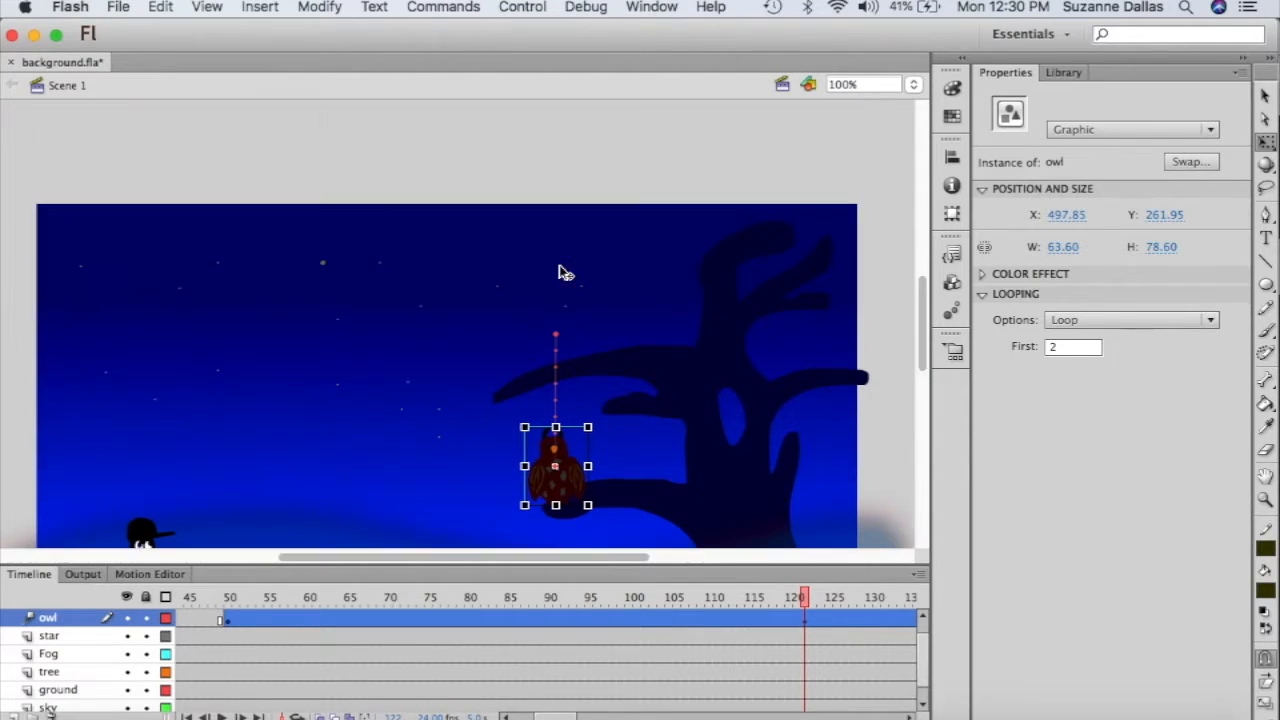
{"action": "scroll", "coordinate": [561, 283], "scroll_direction": "down", "scroll_amount": 2}
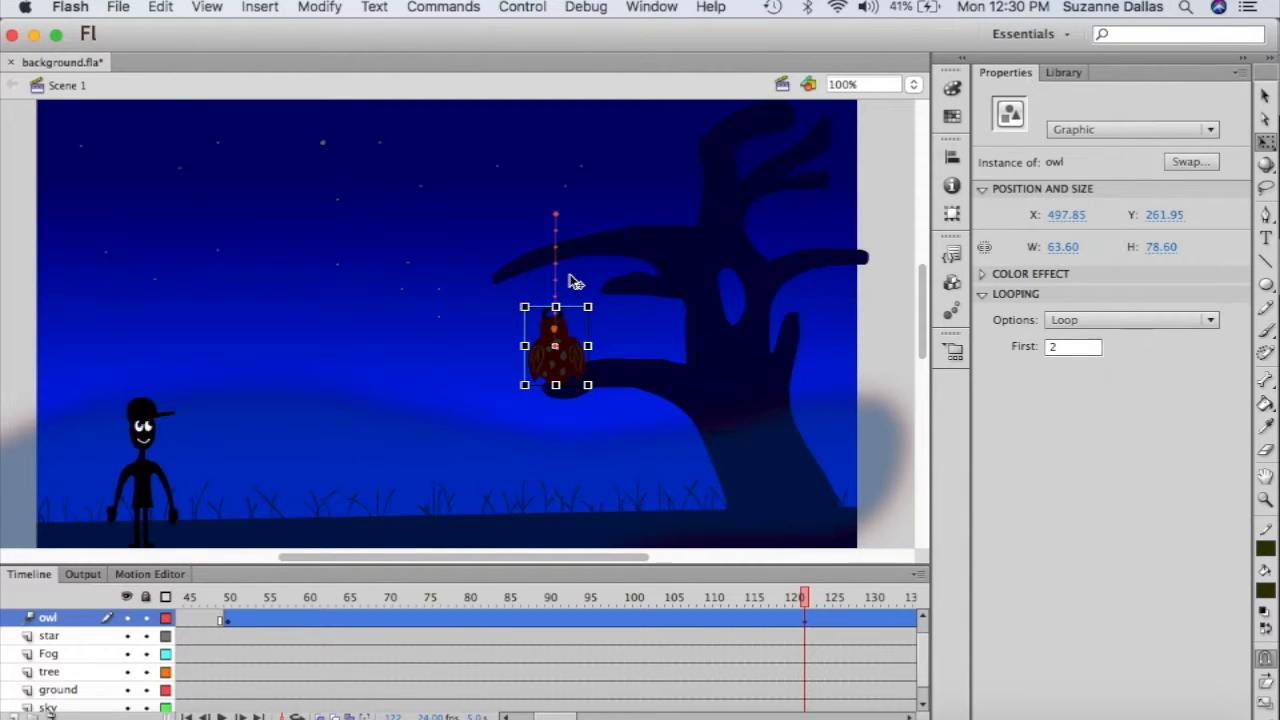
- Bend the owl's motion path into a leftward arc ending at X 499.85, Y 261.95
{"action": "left_click", "coordinate": [556, 275]}
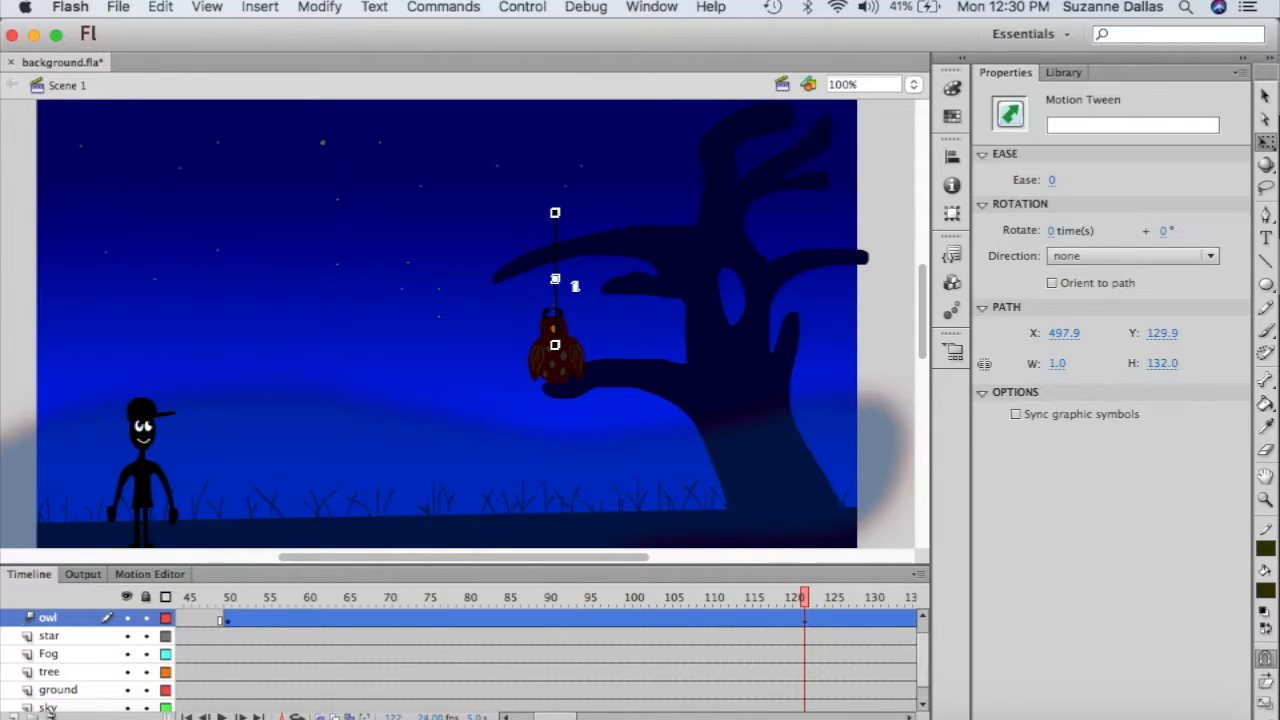
{"action": "left_click", "coordinate": [555, 260]}
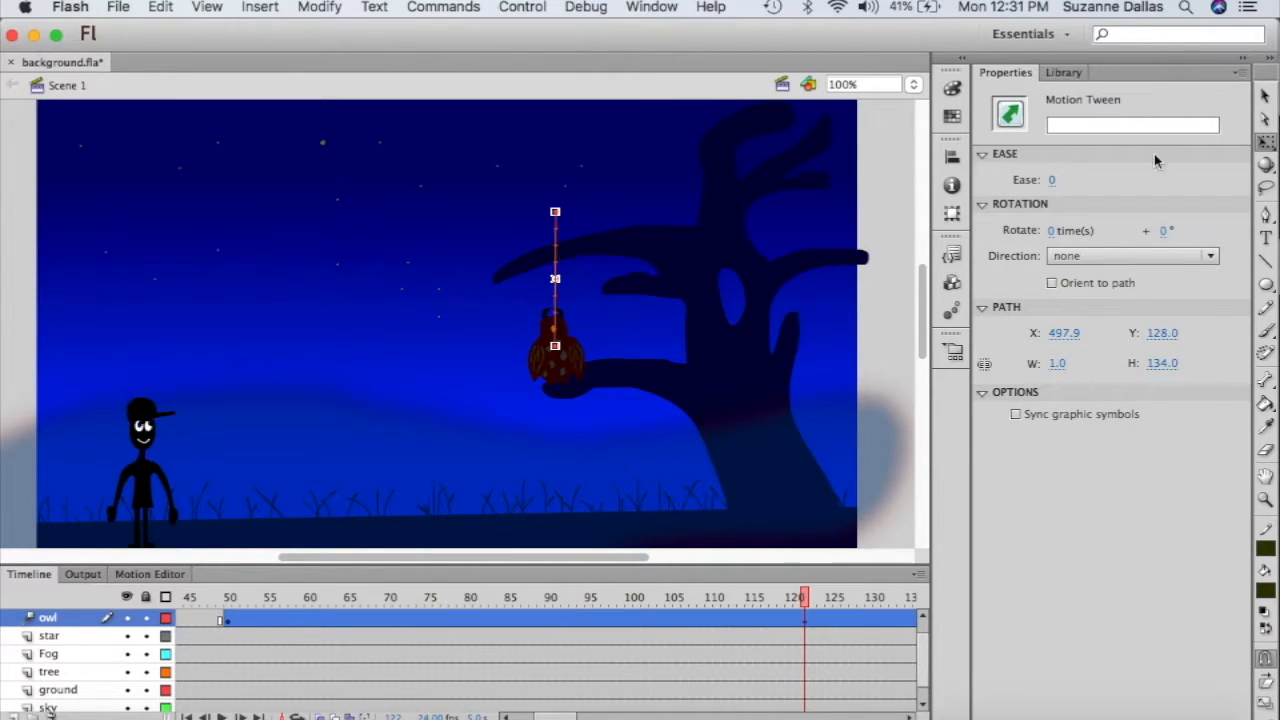
{"action": "left_click", "coordinate": [1264, 95]}
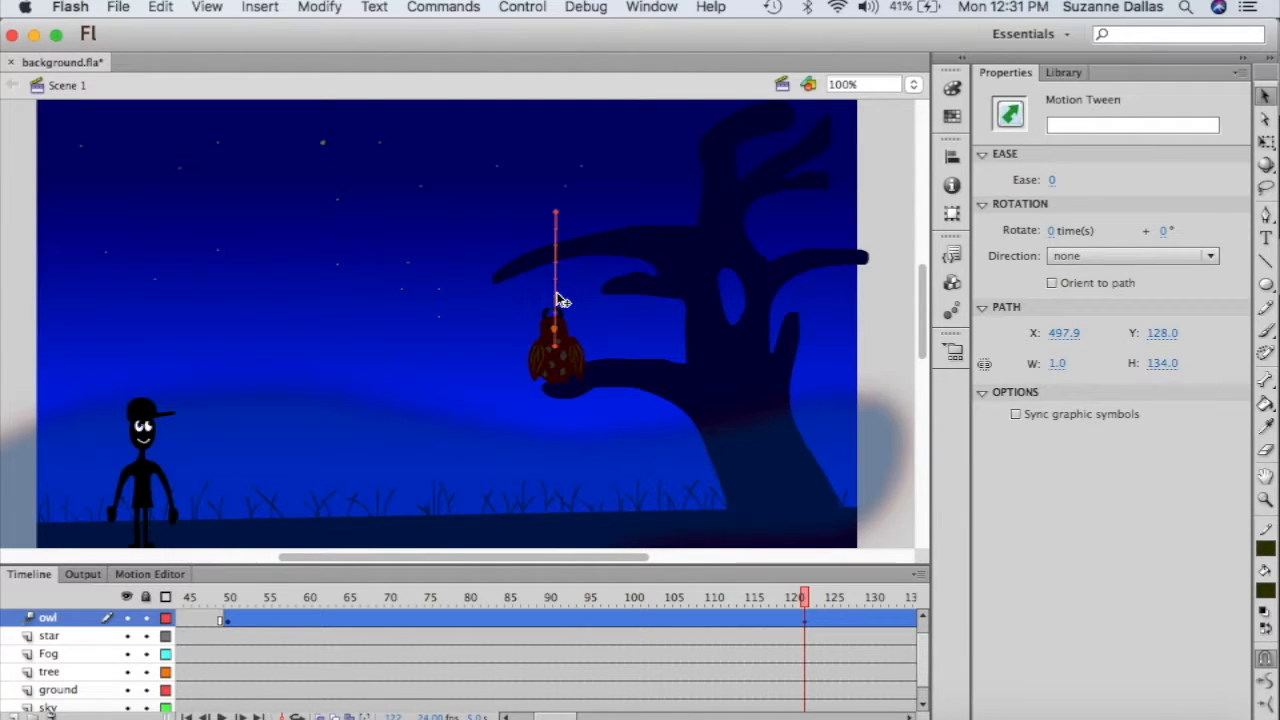
{"action": "mouse_move", "coordinate": [563, 291]}
{"action": "left_mouse_down"}
{"action": "mouse_move", "coordinate": [549, 291]}
{"action": "mouse_move", "coordinate": [562, 292]}
{"action": "left_mouse_up"}
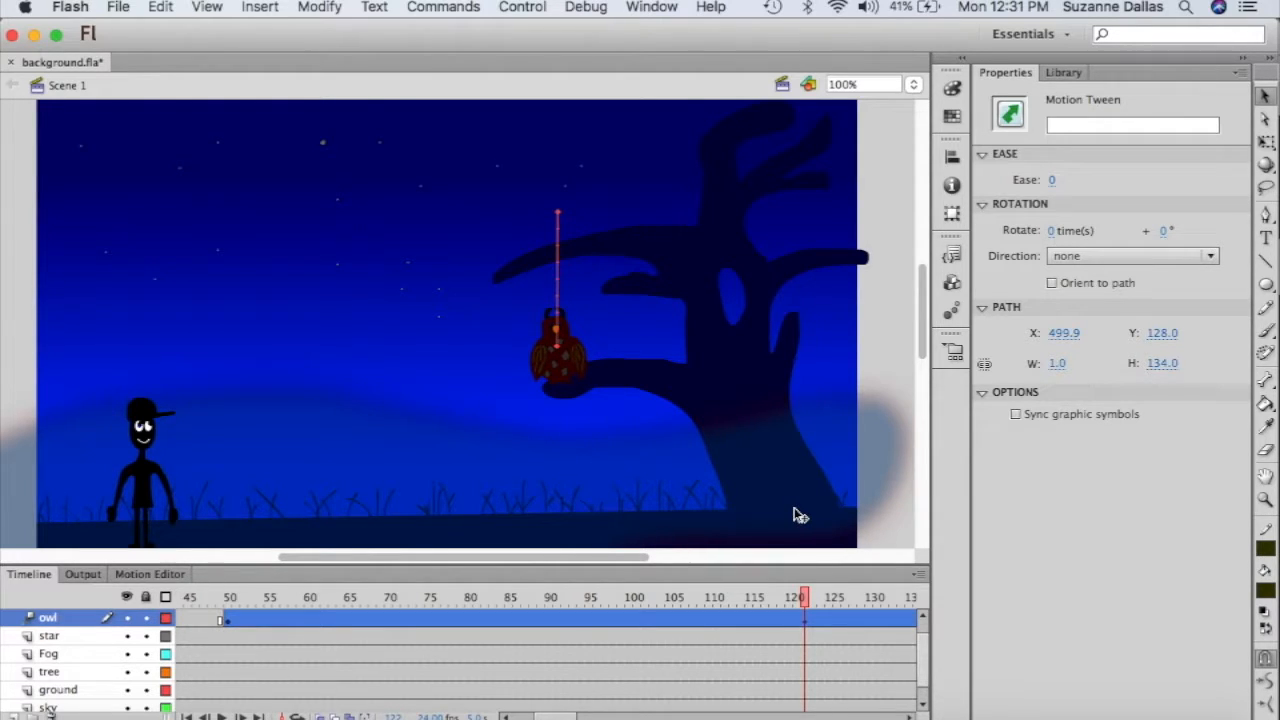
{"action": "left_click", "coordinate": [577, 282]}
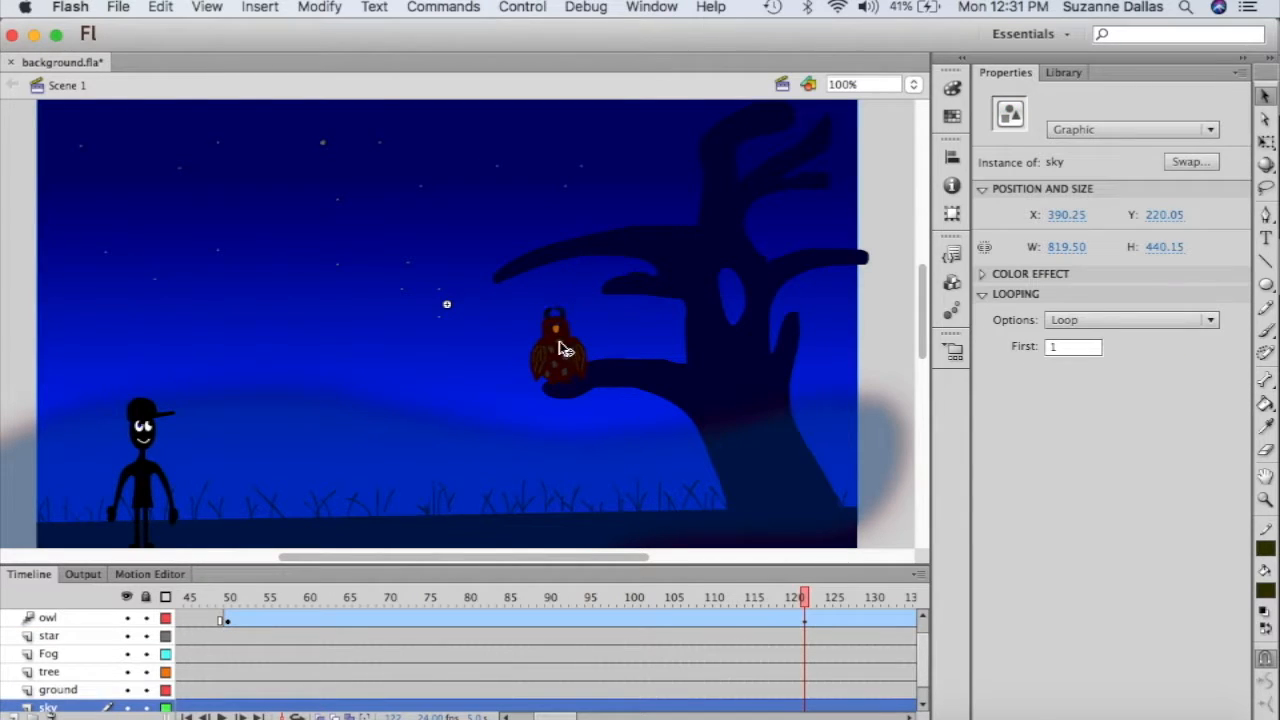
{"action": "left_click", "coordinate": [806, 619]}
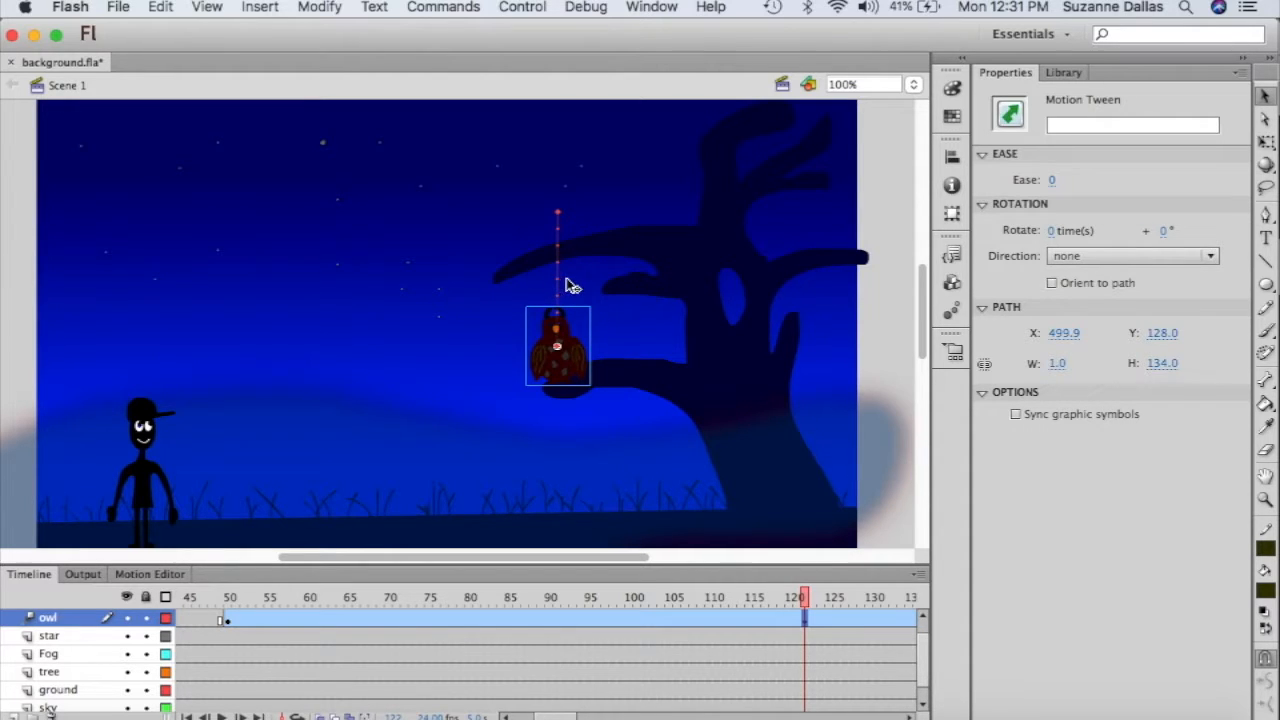
{"action": "left_click_drag", "start_coordinate": [560, 287], "coordinate": [460, 245]}
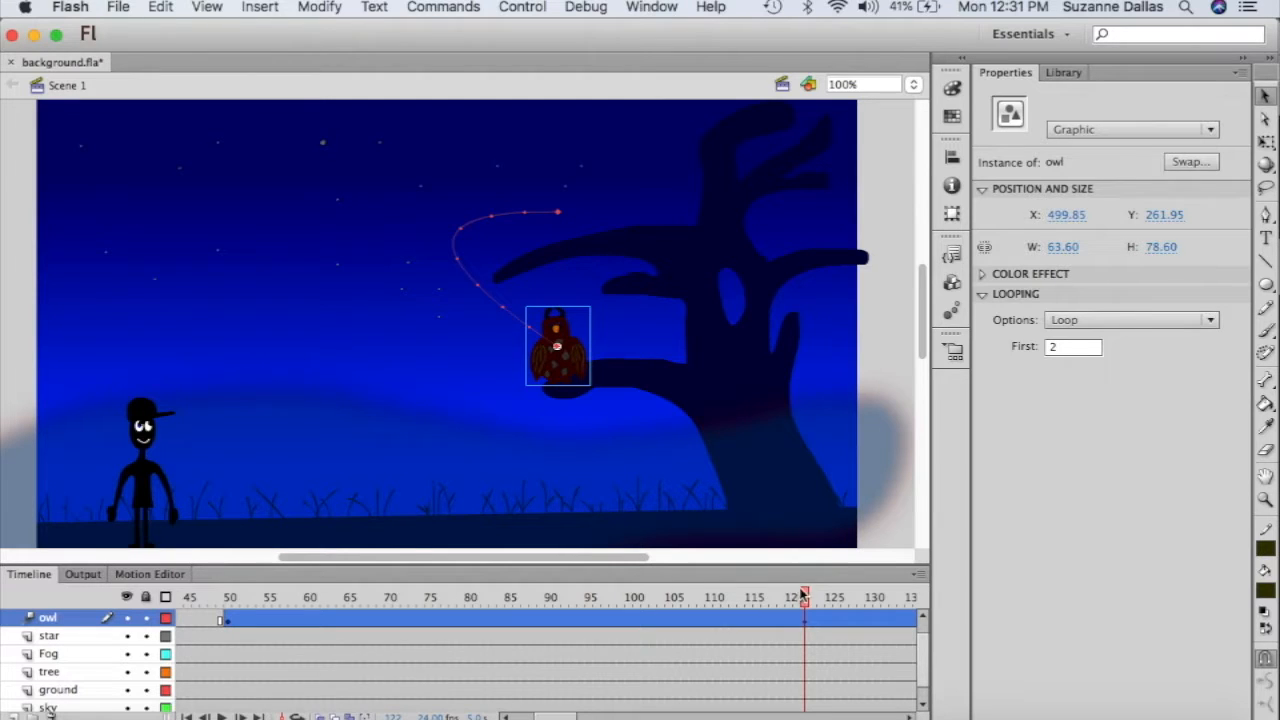
{"action": "mouse_move", "coordinate": [804, 597]}
{"action": "left_mouse_down"}
{"action": "mouse_move", "coordinate": [466, 597]}
{"action": "mouse_move", "coordinate": [305, 568]}
{"action": "mouse_move", "coordinate": [214, 570]}
{"action": "mouse_move", "coordinate": [466, 563]}
{"action": "mouse_move", "coordinate": [563, 528]}
{"action": "mouse_move", "coordinate": [666, 520]}
{"action": "mouse_move", "coordinate": [830, 583]}
{"action": "mouse_move", "coordinate": [811, 565]}
{"action": "mouse_move", "coordinate": [803, 577]}
{"action": "left_mouse_up"}
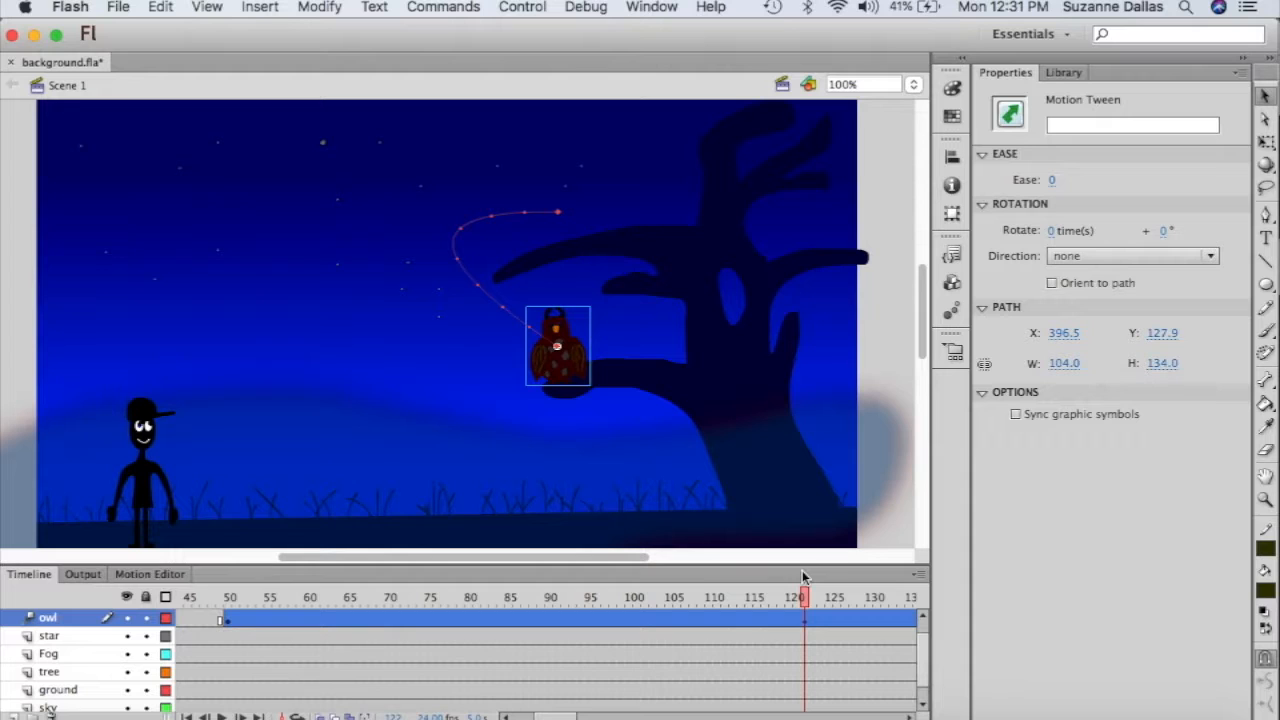
- Split the owl layer's motion tween at frame 123 using Split Motion
{"action": "left_click", "coordinate": [813, 628]}
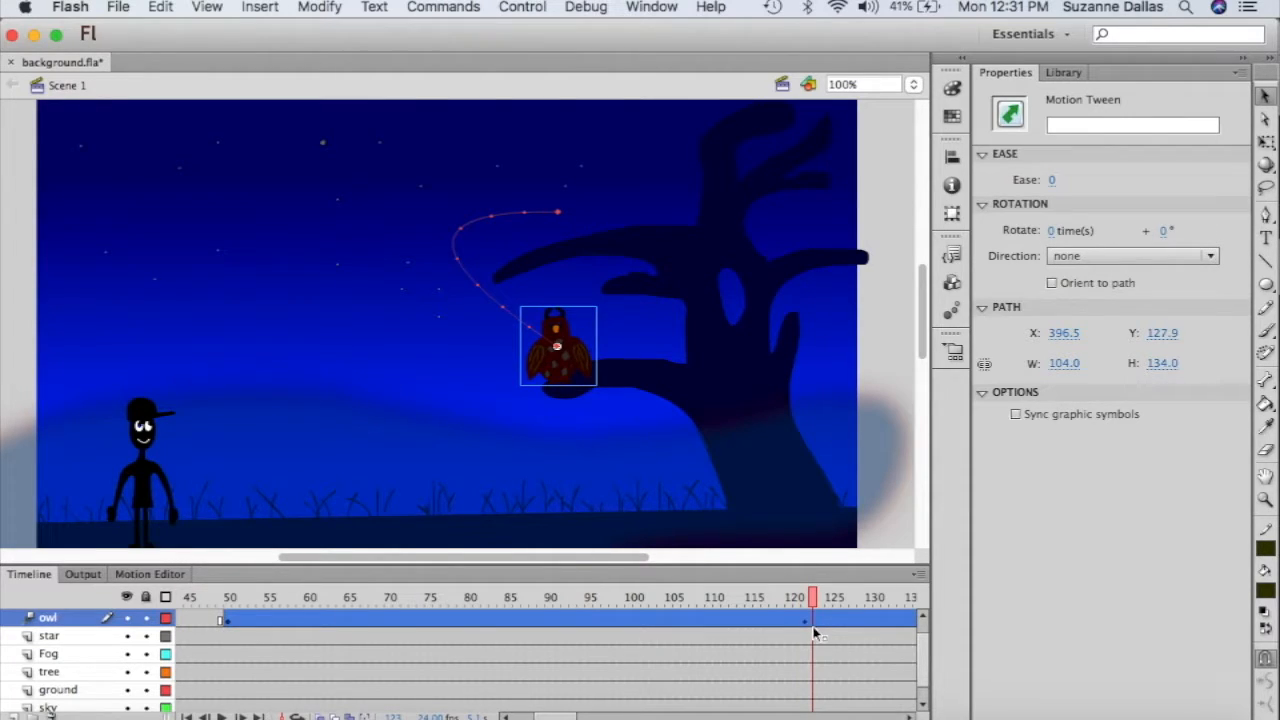
{"action": "left_click_drag", "start_coordinate": [814, 592], "coordinate": [813, 593]}
{"action": "right_click", "coordinate": [814, 621]}
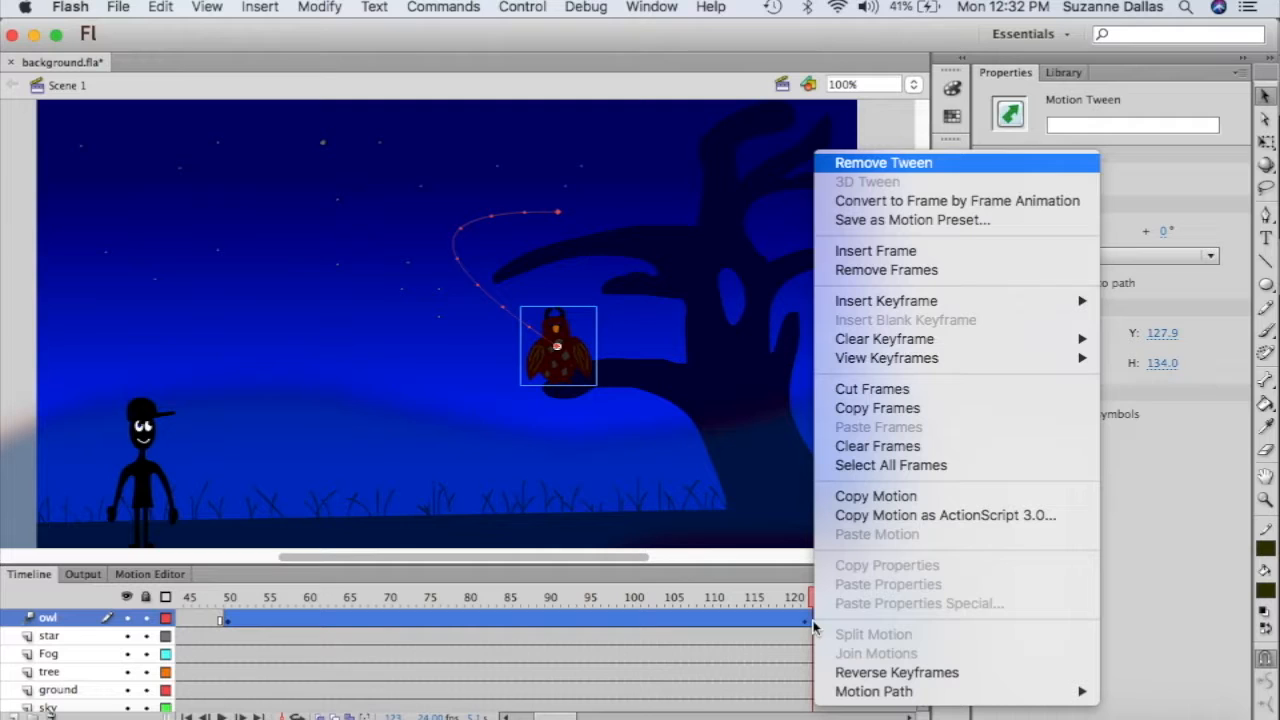
{"action": "mouse_move", "coordinate": [908, 692]}
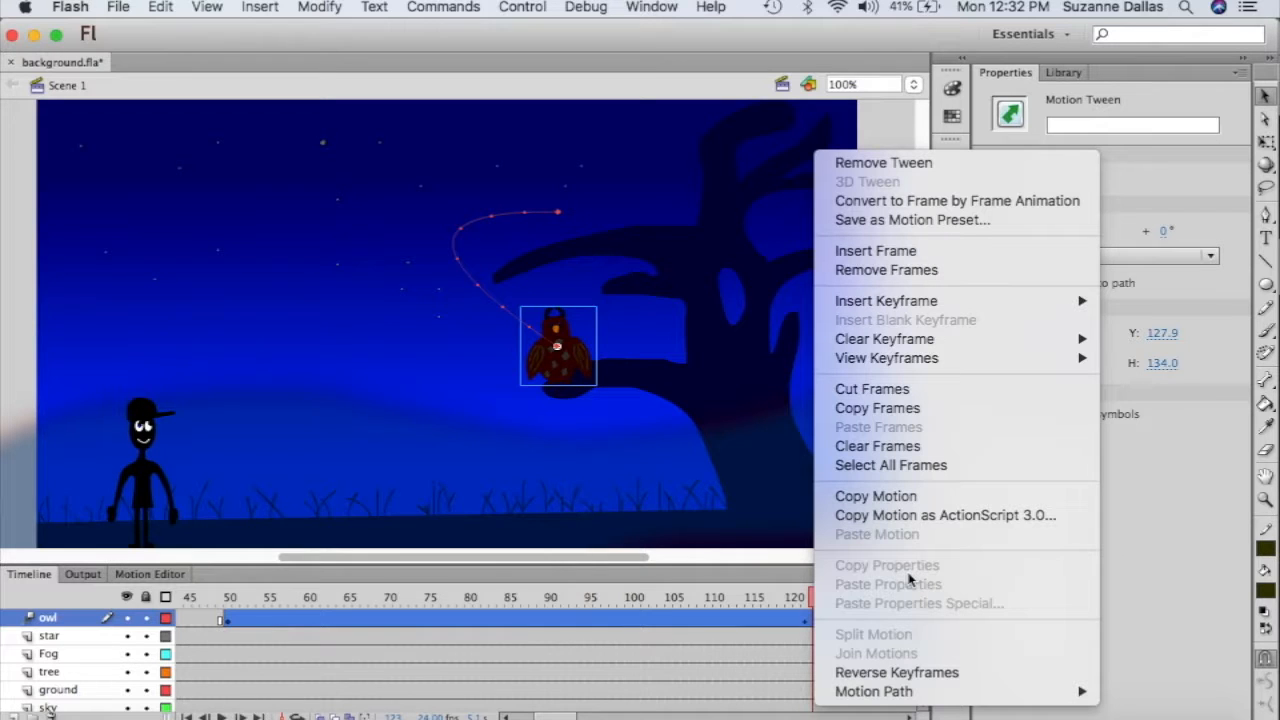
{"action": "left_click", "coordinate": [756, 648]}
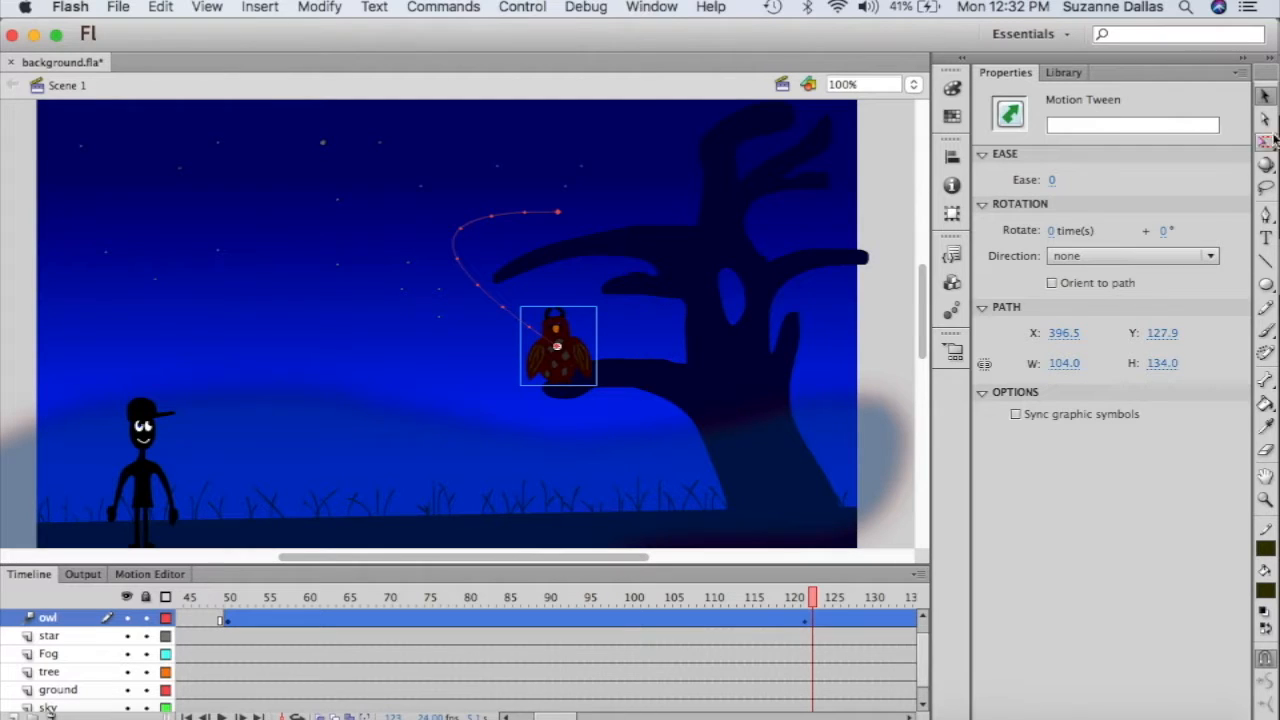
{"action": "left_click", "coordinate": [811, 636]}
{"action": "left_click", "coordinate": [813, 620]}
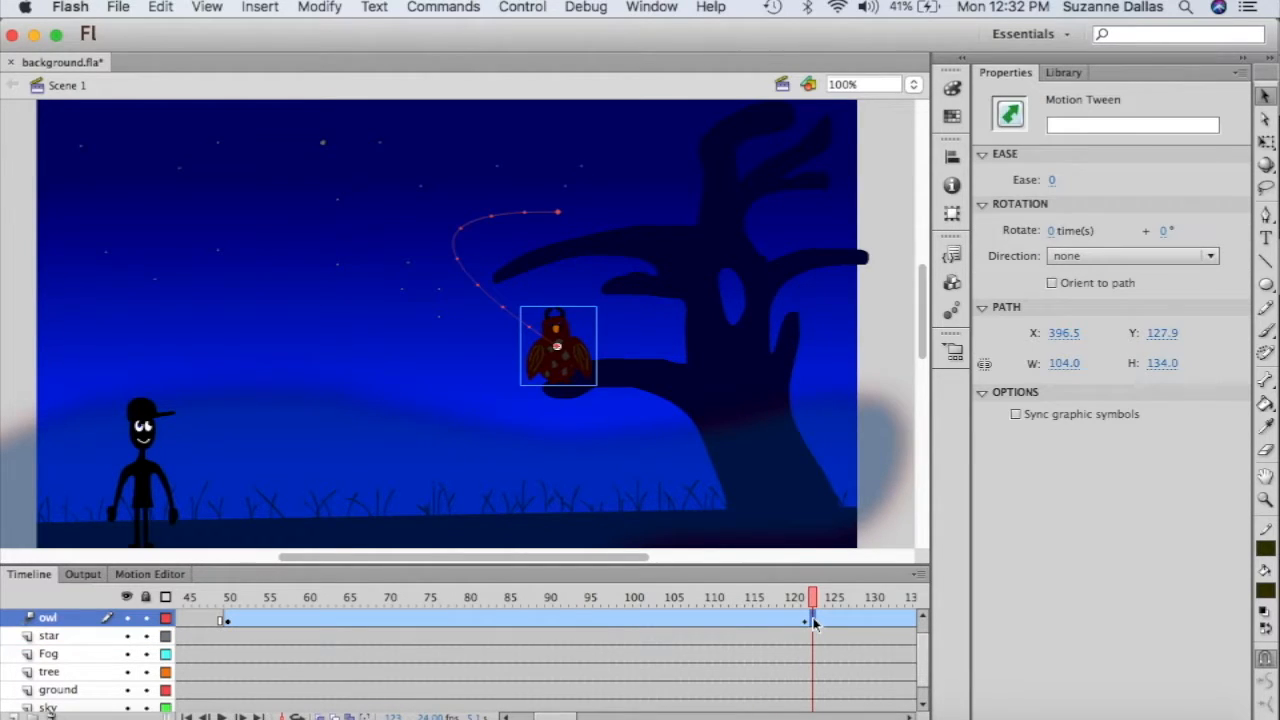
{"action": "left_click", "coordinate": [813, 637]}
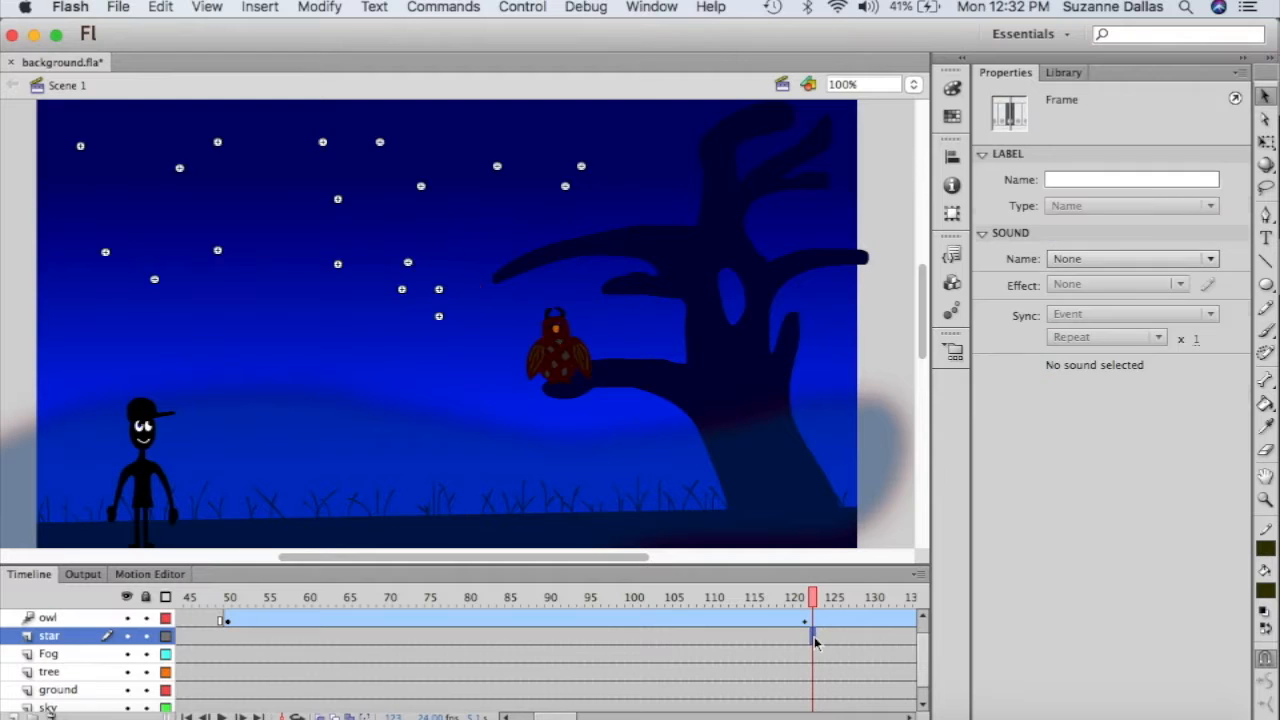
{"action": "left_click", "coordinate": [812, 620]}
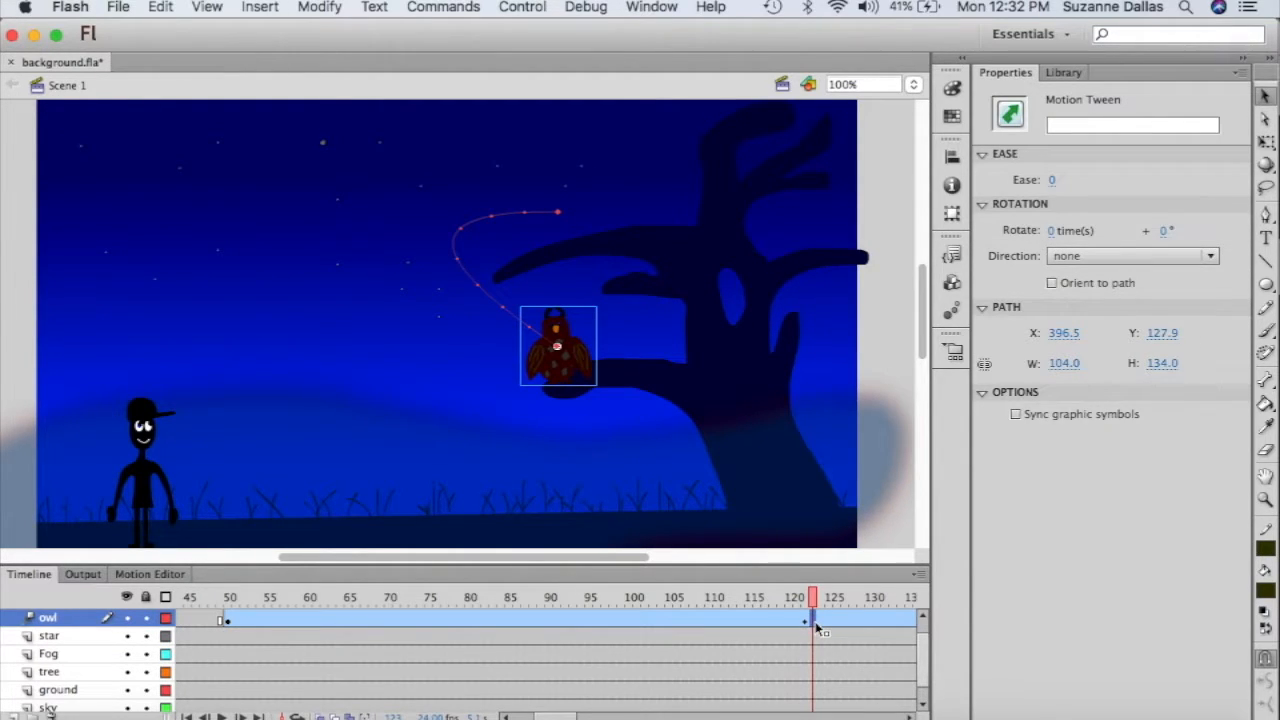
{"action": "right_click", "coordinate": [815, 621]}
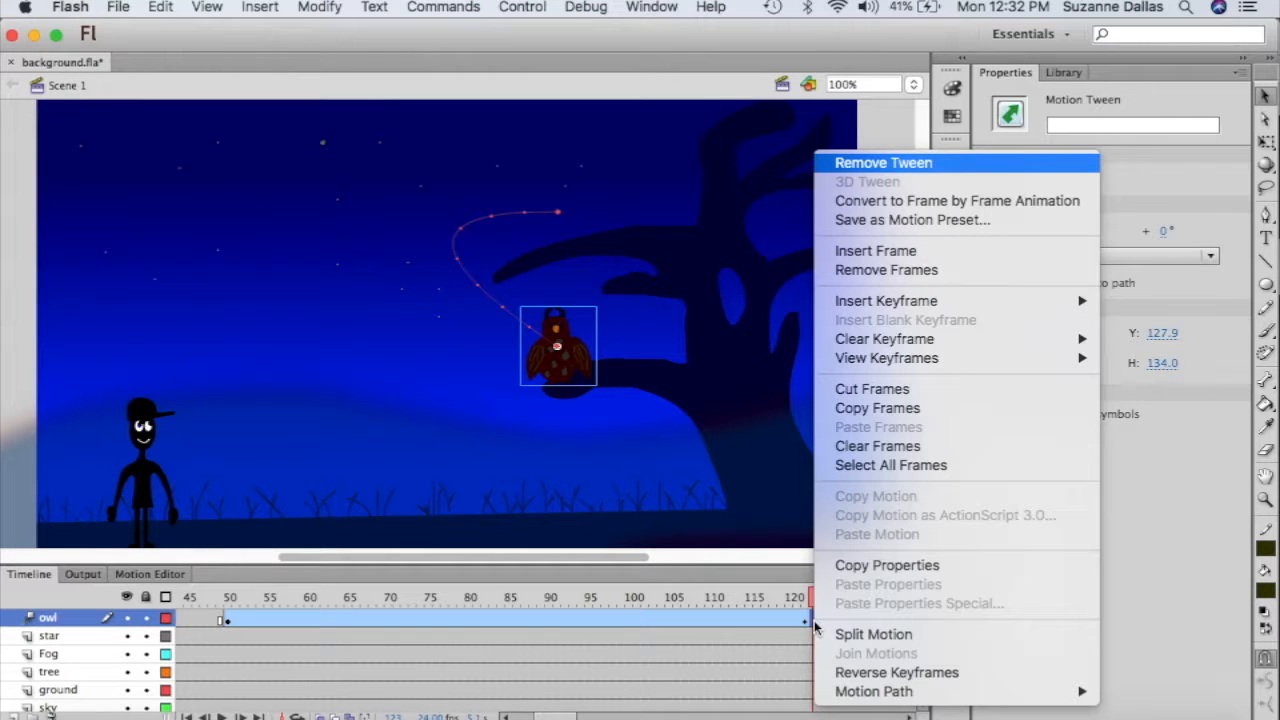
{"action": "left_click", "coordinate": [866, 636]}
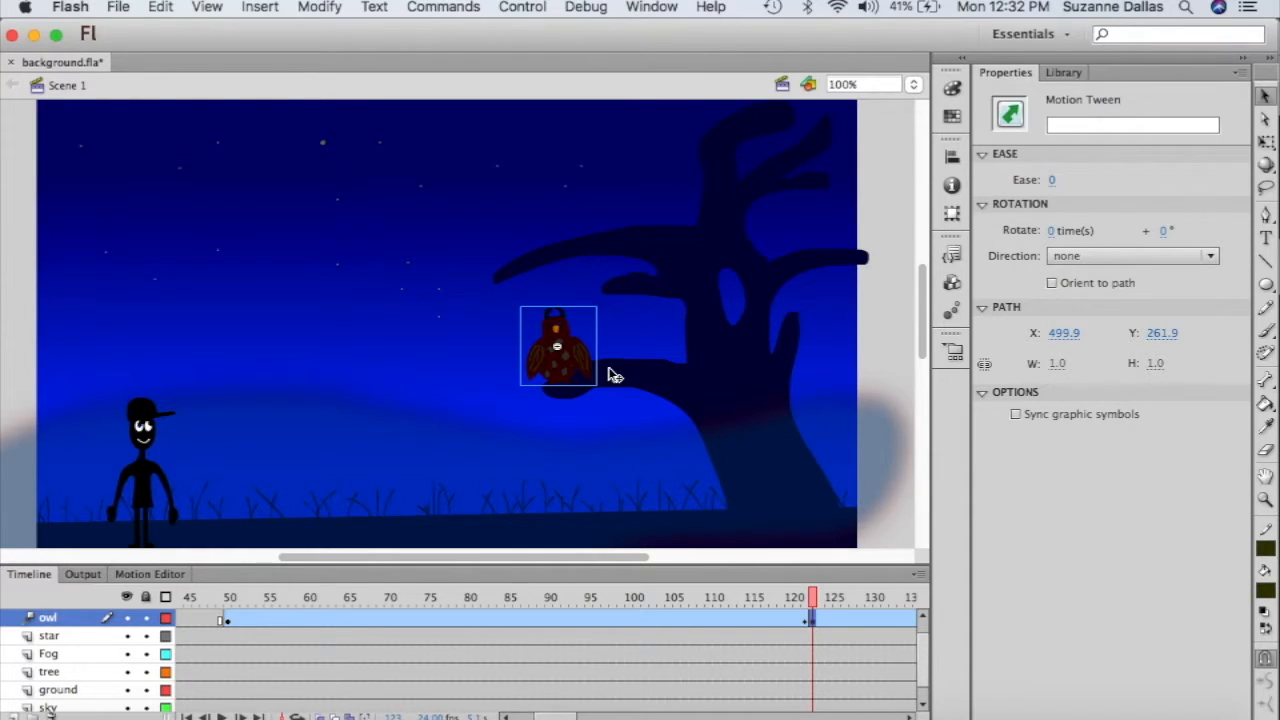
- Set the owl's looping to Single Frame with First 1 and test the movie as SWF
{"action": "left_click", "coordinate": [578, 371]}
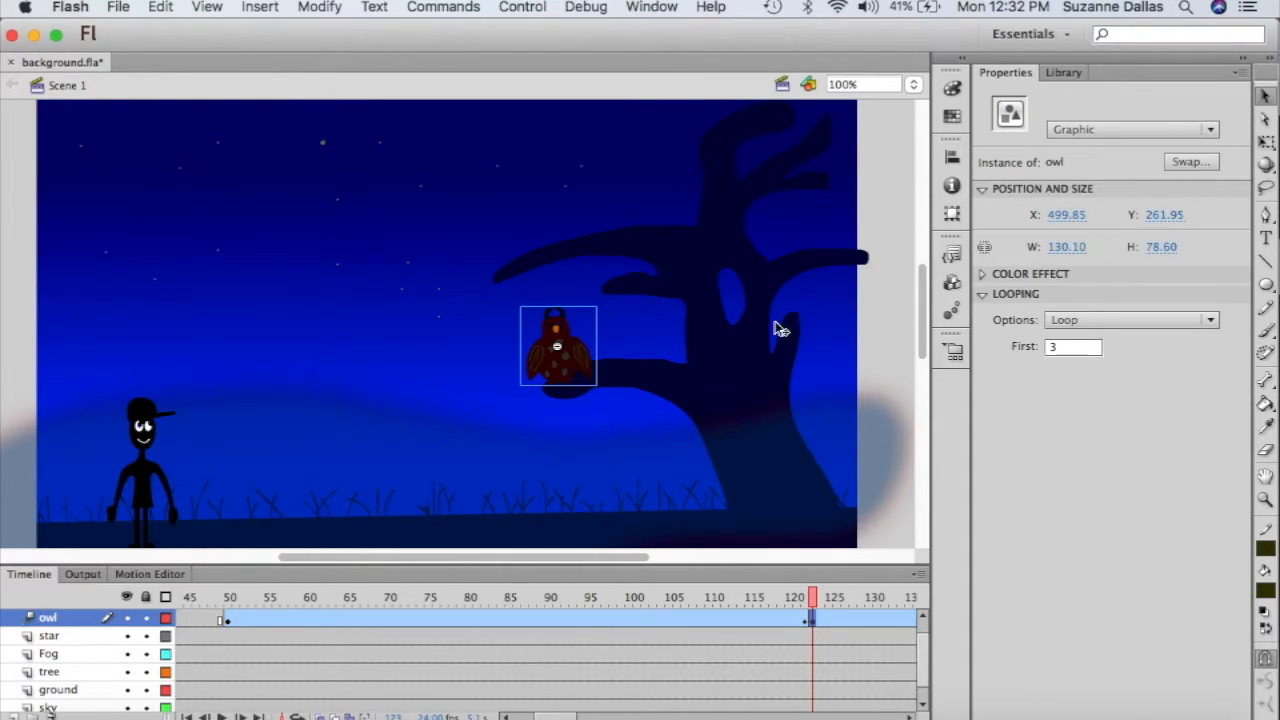
{"action": "left_click", "coordinate": [1212, 320]}
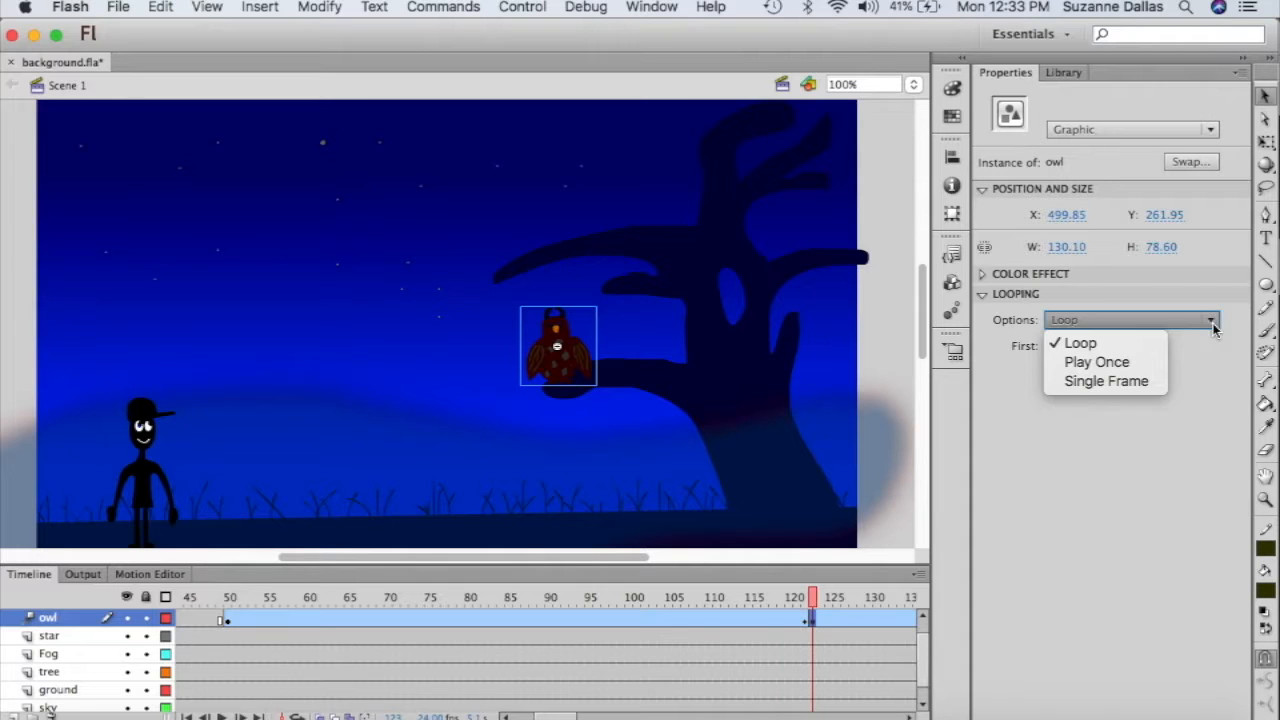
{"action": "left_click", "coordinate": [1146, 382]}
{"action": "left_click", "coordinate": [1065, 347]}
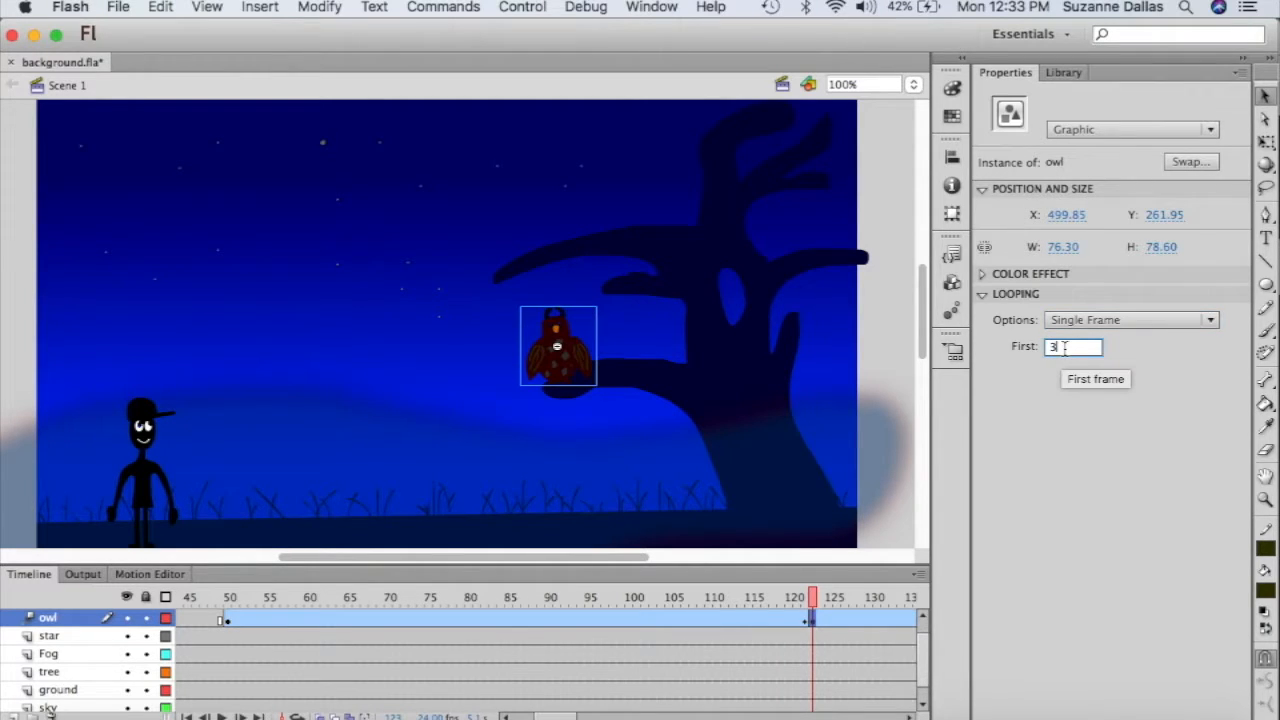
{"action": "key", "text": "BackSpace"}
{"action": "type", "text": "1"}
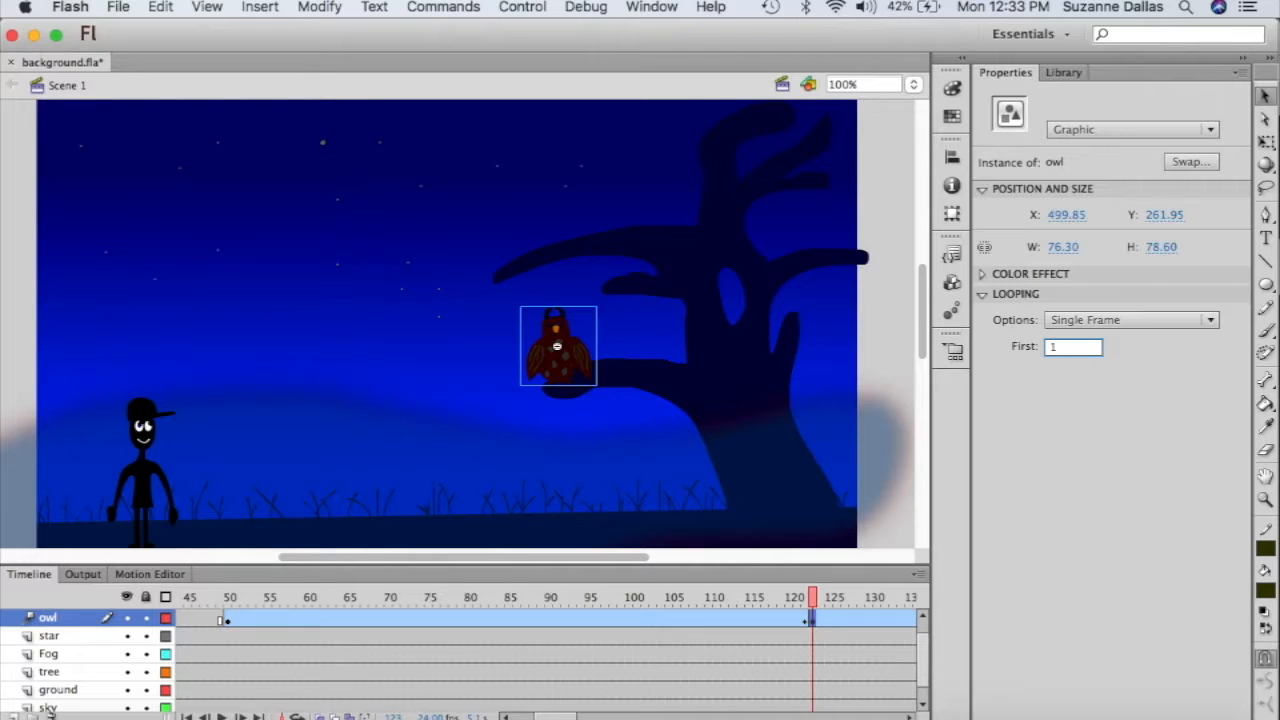
{"action": "key", "text": "super+Return"}
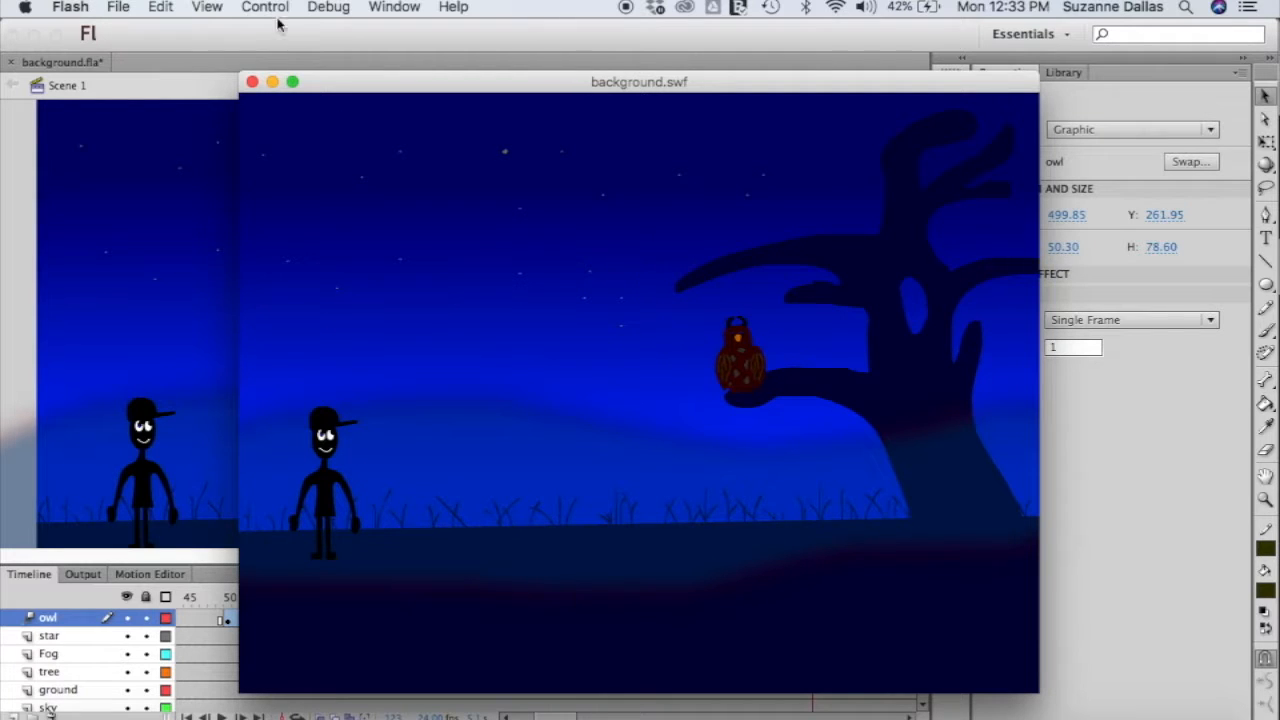
- Close the background.swf test movie window
{"action": "left_click", "coordinate": [252, 82]}
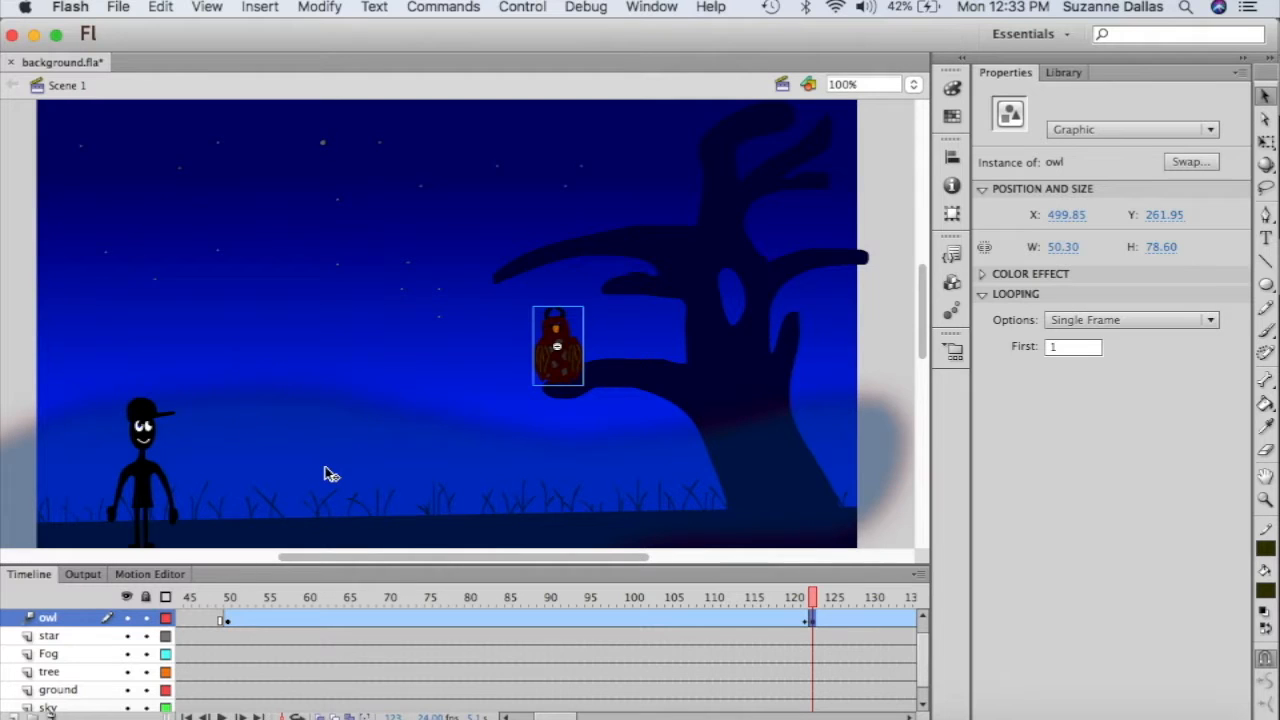
- Bring timeline frames 155–240 into view and select frame 170 on the boy layer
{"action": "scroll", "coordinate": [328, 470], "scroll_direction": "down", "scroll_amount": 3}
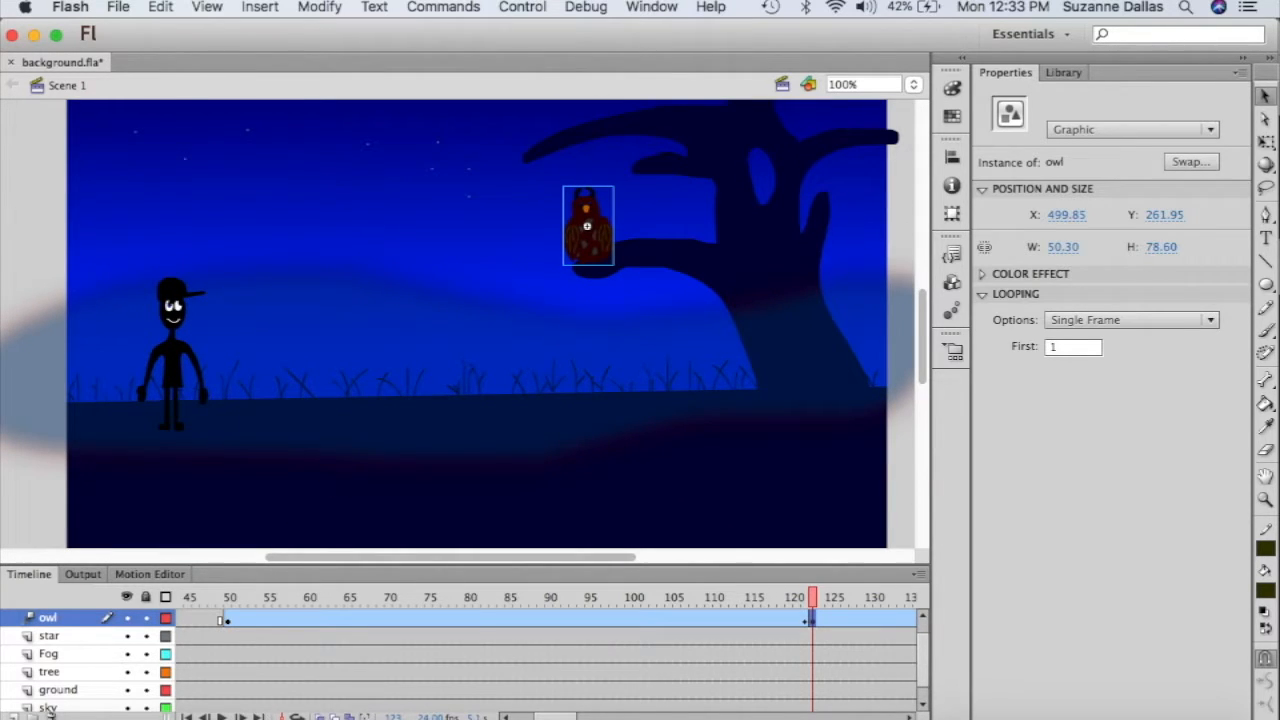
{"action": "left_click_drag", "start_coordinate": [565, 717], "coordinate": [617, 717]}
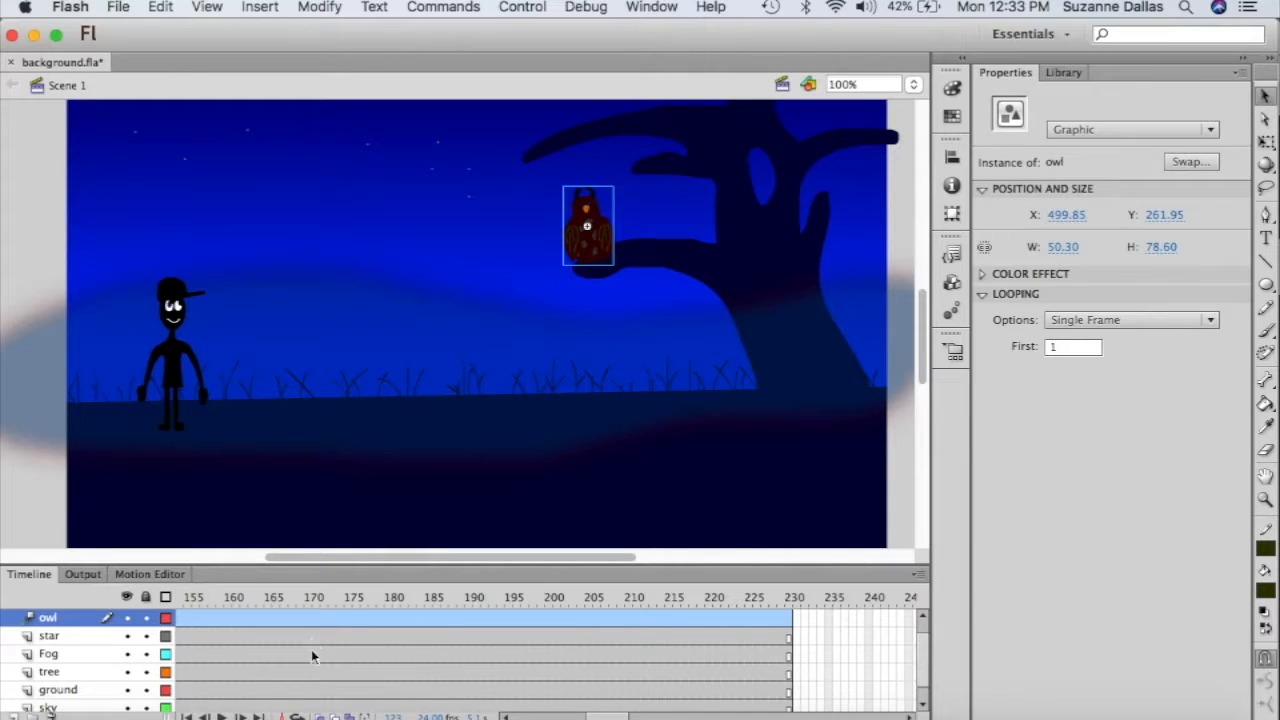
{"action": "scroll", "coordinate": [311, 660], "scroll_direction": "down", "scroll_amount": 1}
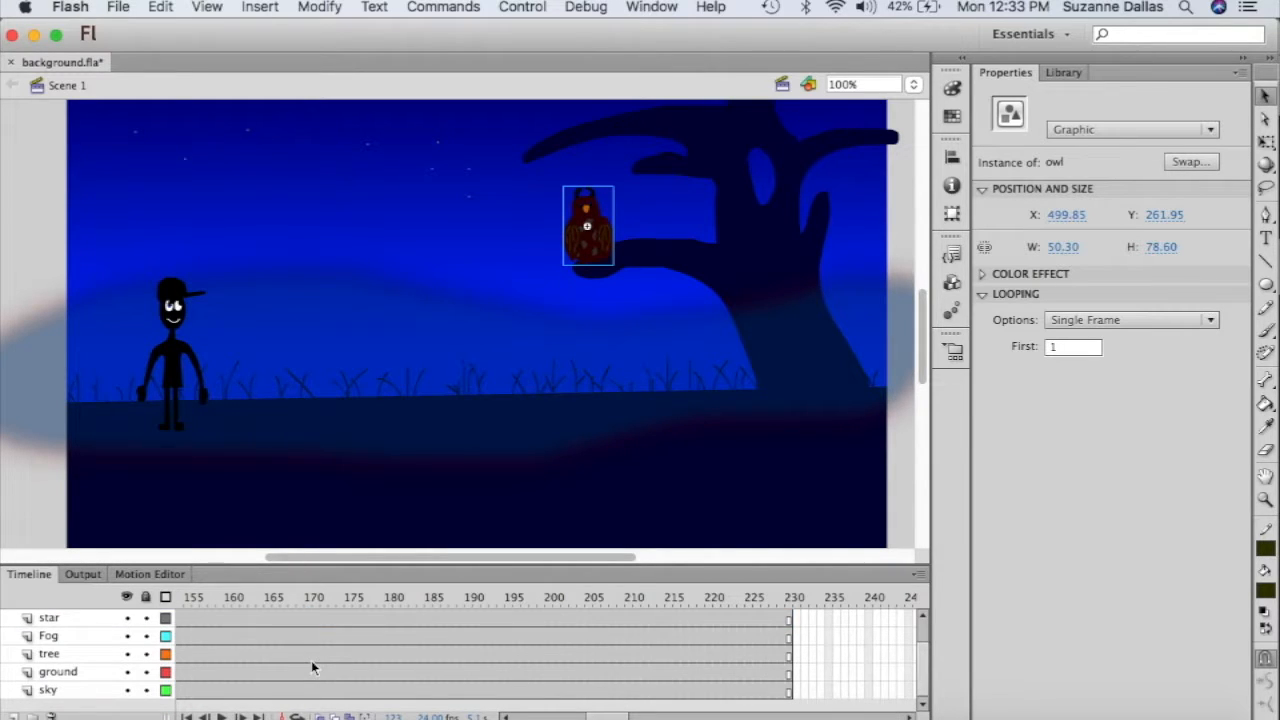
{"action": "scroll", "coordinate": [310, 656], "scroll_direction": "up", "scroll_amount": 2}
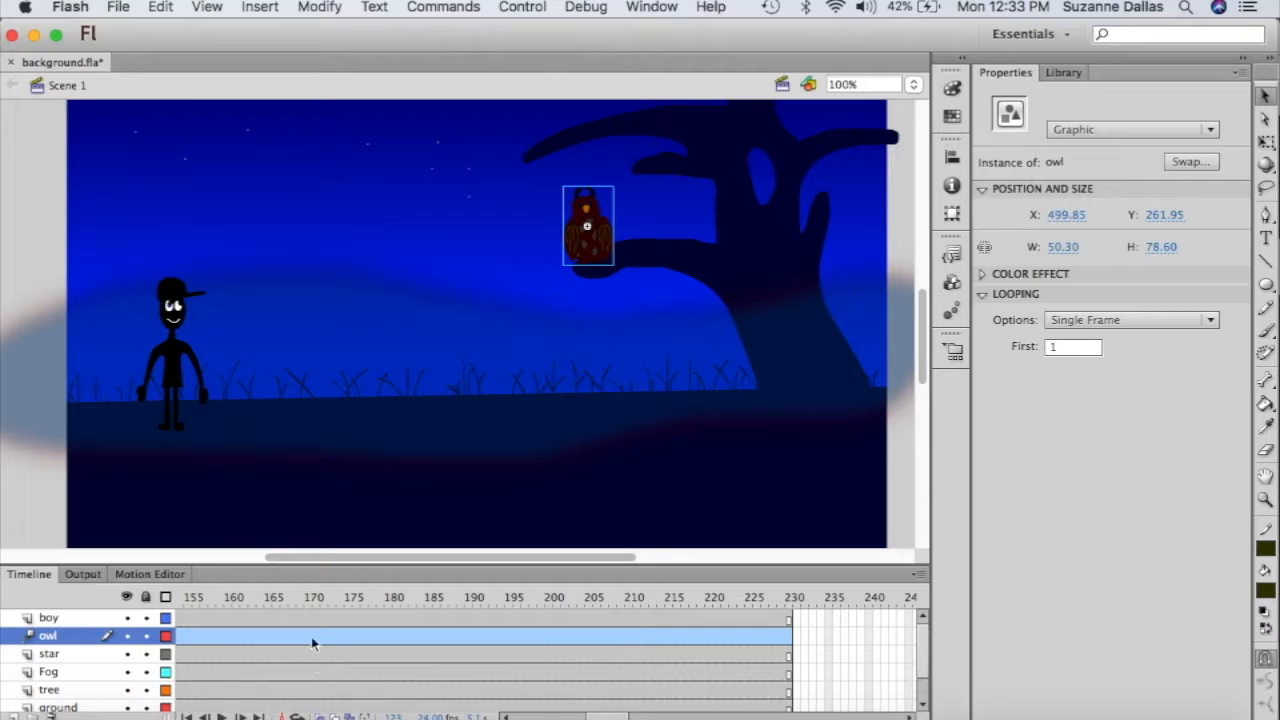
{"action": "left_click", "coordinate": [313, 618]}
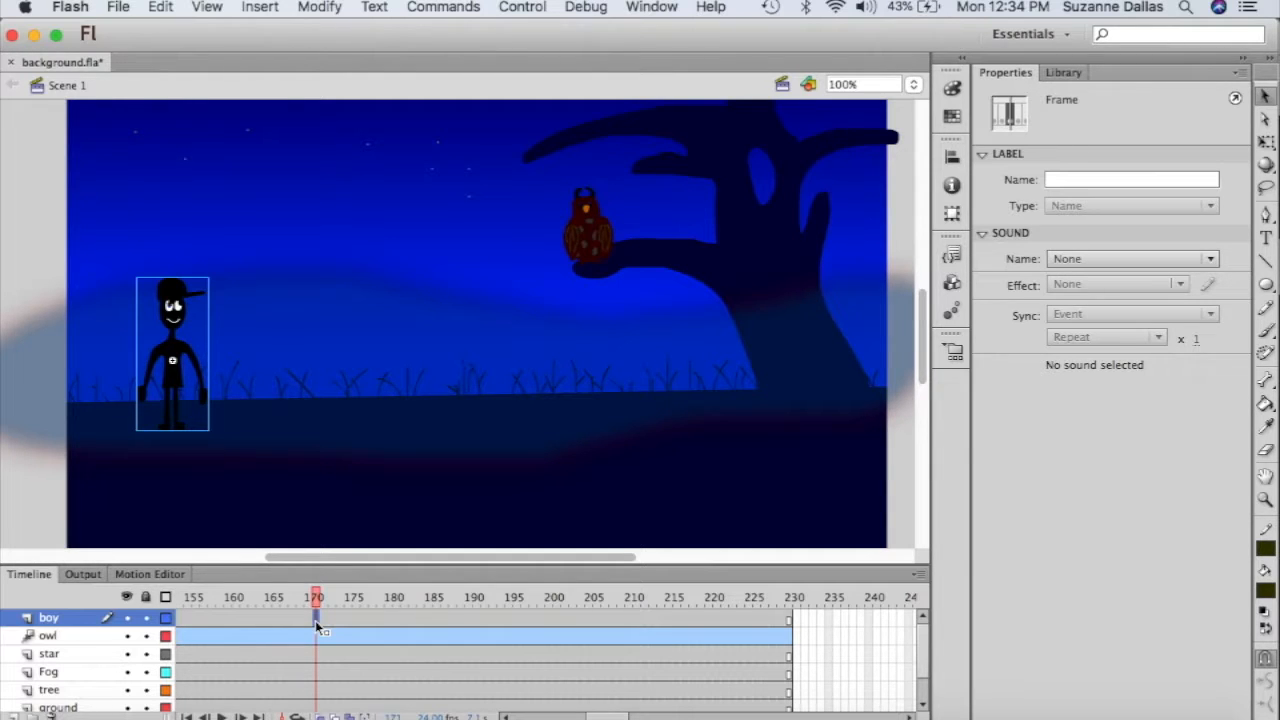
- Add a boy keyframe at frame 170 showing single frame 2, then give him a motion tween
{"action": "right_click", "coordinate": [315, 620]}
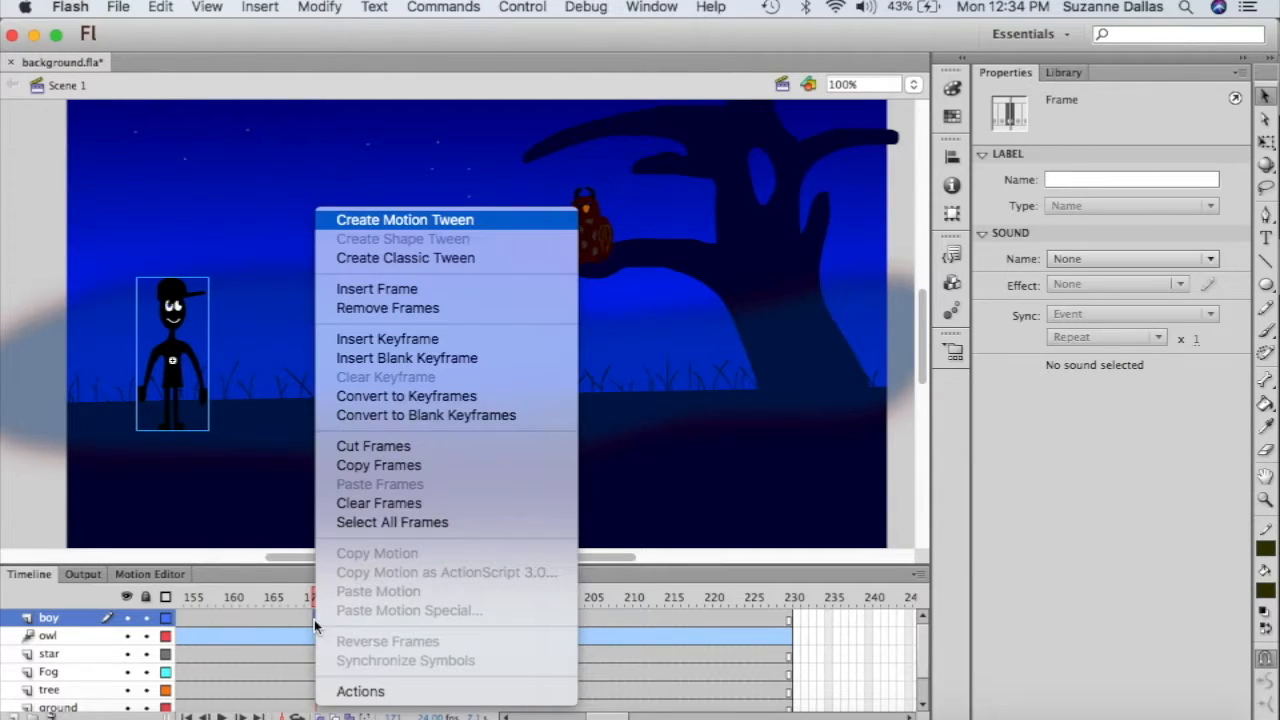
{"action": "left_click", "coordinate": [387, 342]}
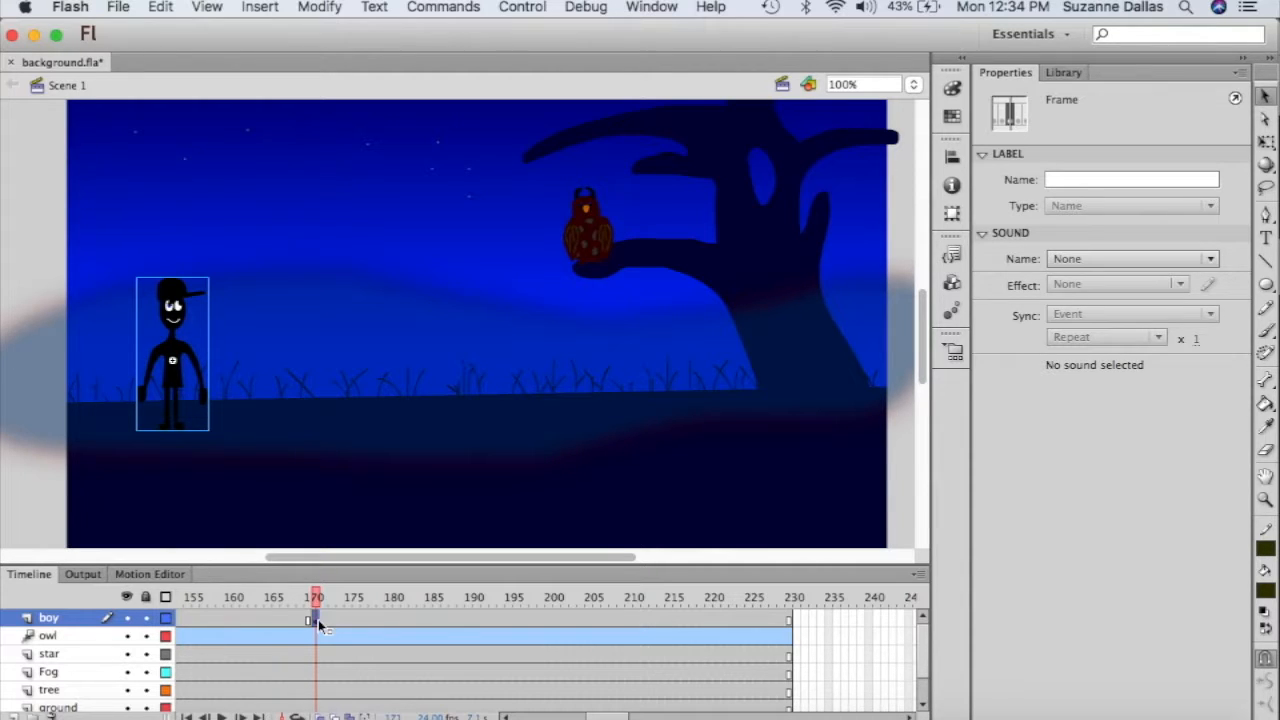
{"action": "left_click", "coordinate": [180, 390]}
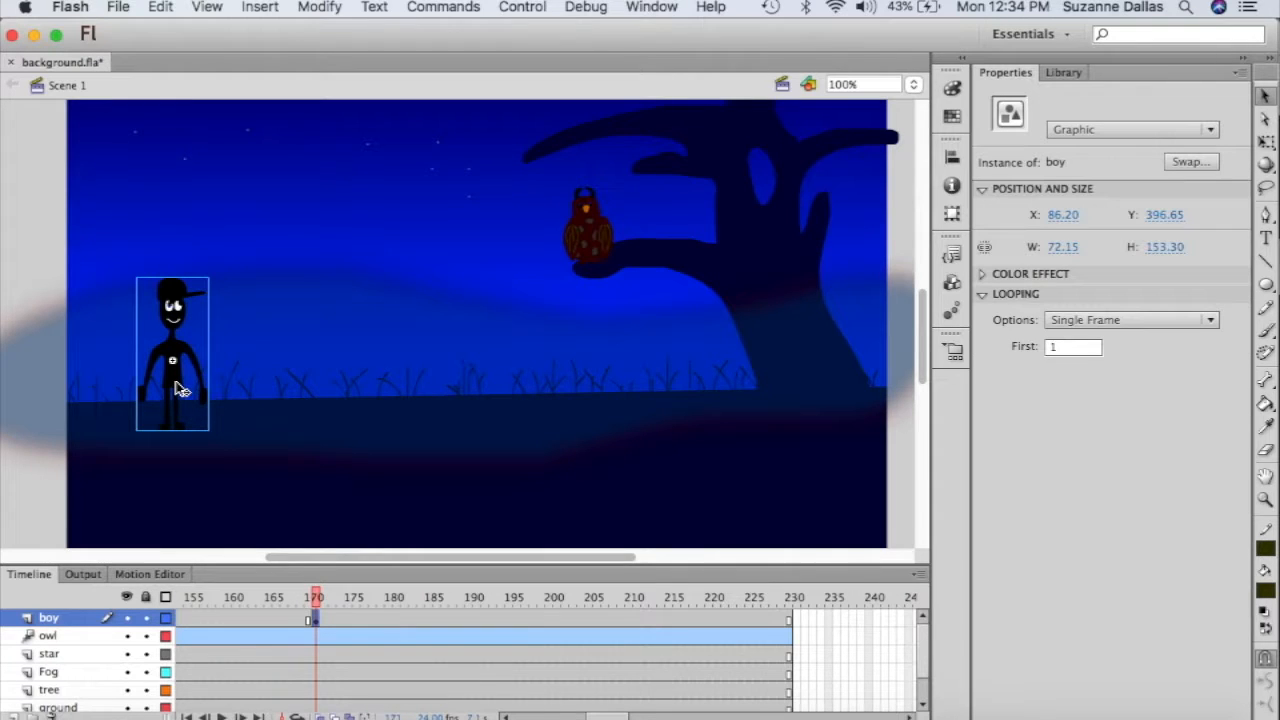
{"action": "left_click", "coordinate": [1210, 322]}
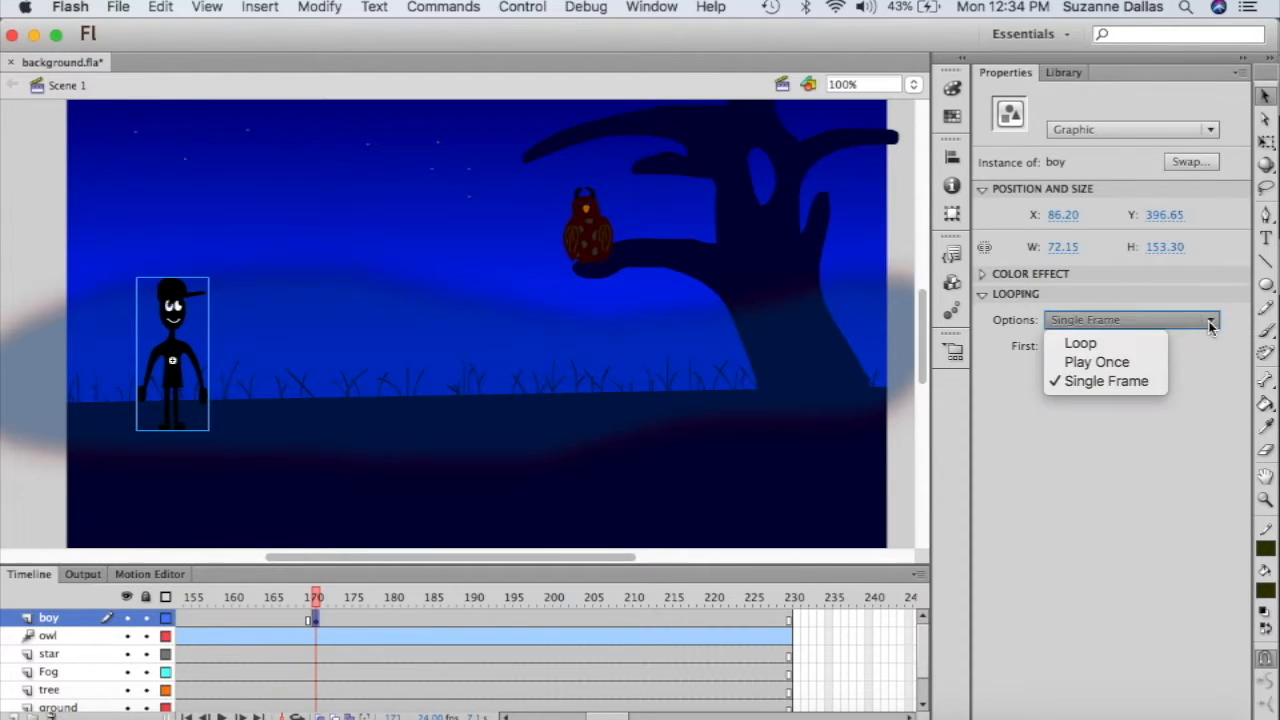
{"action": "left_click", "coordinate": [1158, 382]}
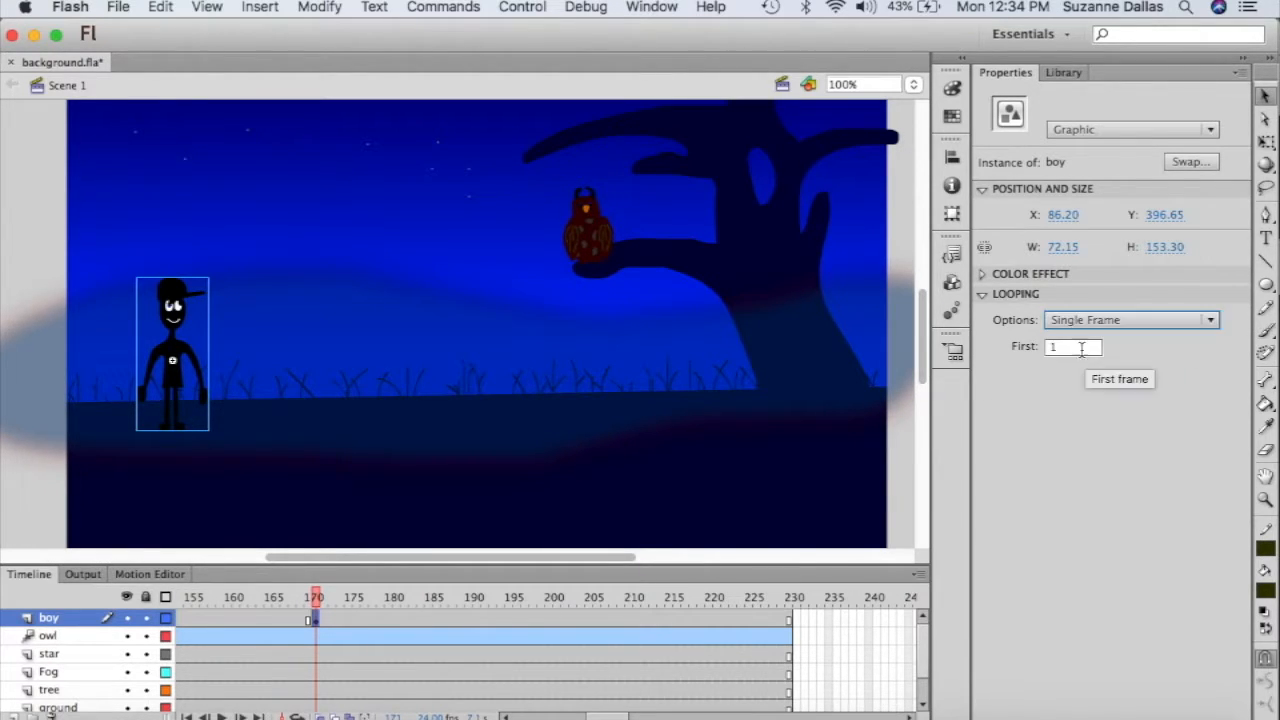
{"action": "left_click", "coordinate": [1075, 347]}
{"action": "type", "text": "2"}
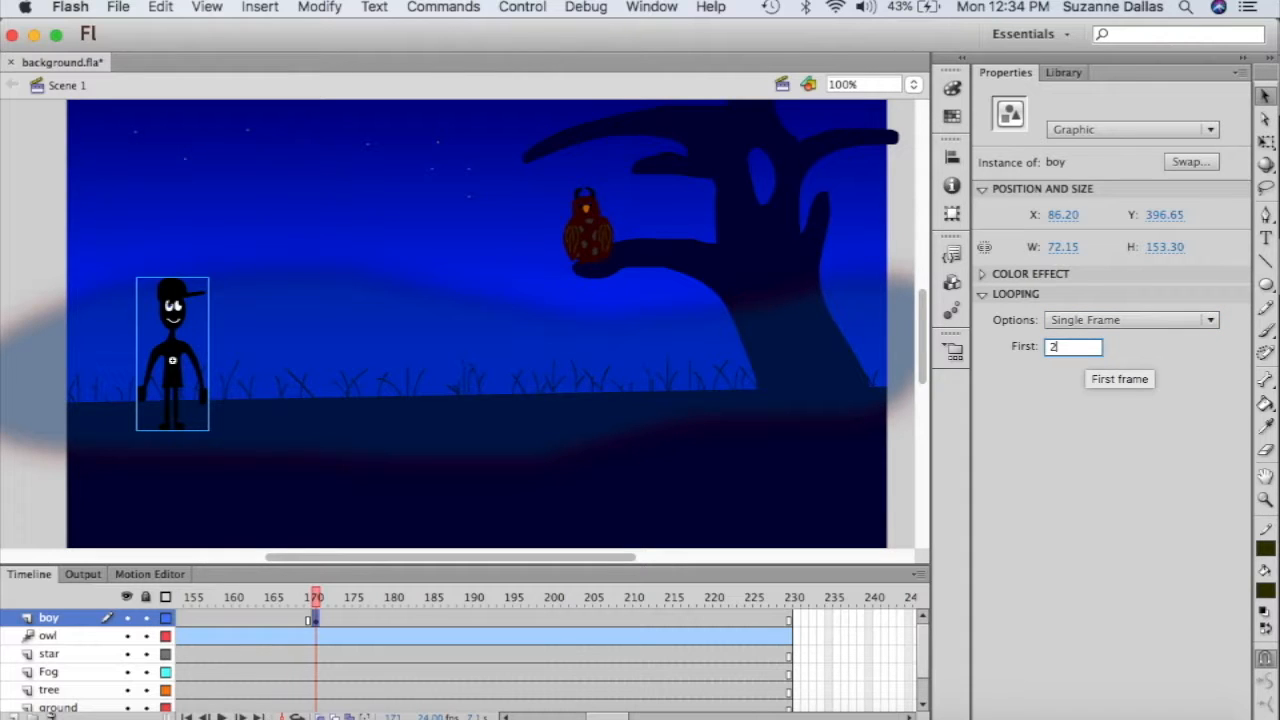
{"action": "key", "text": "Return"}
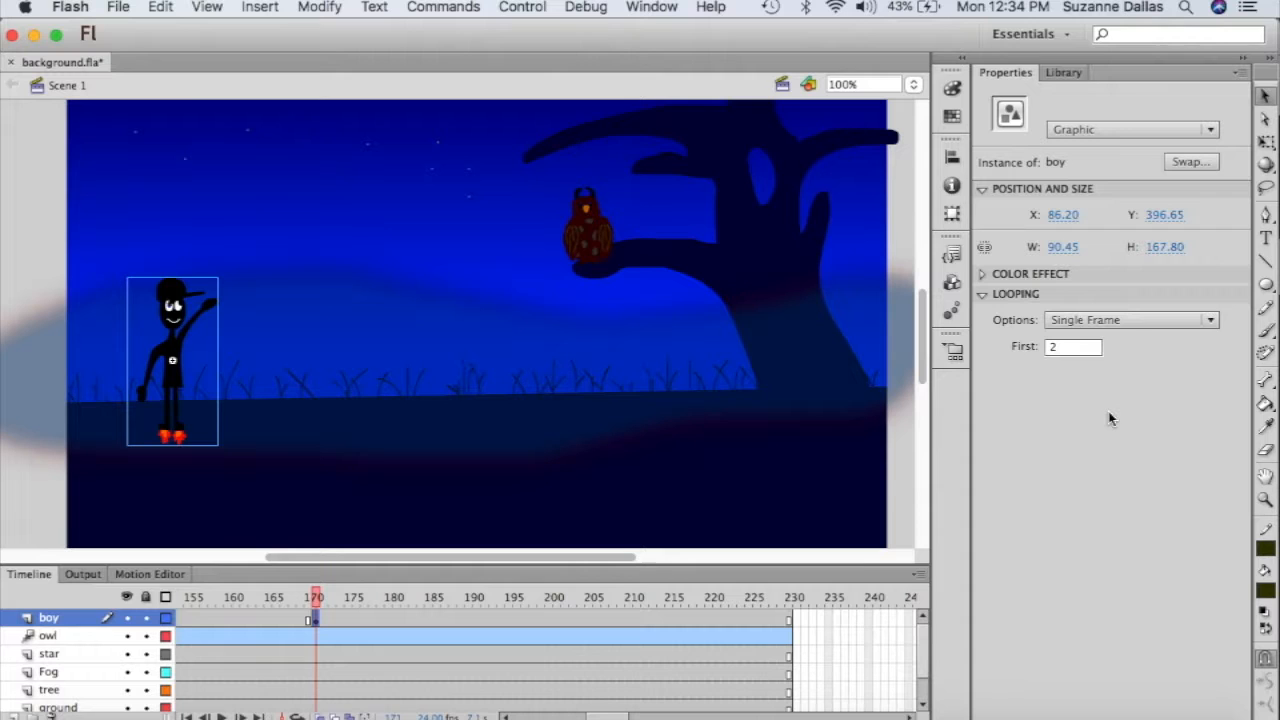
{"action": "right_click", "coordinate": [175, 352]}
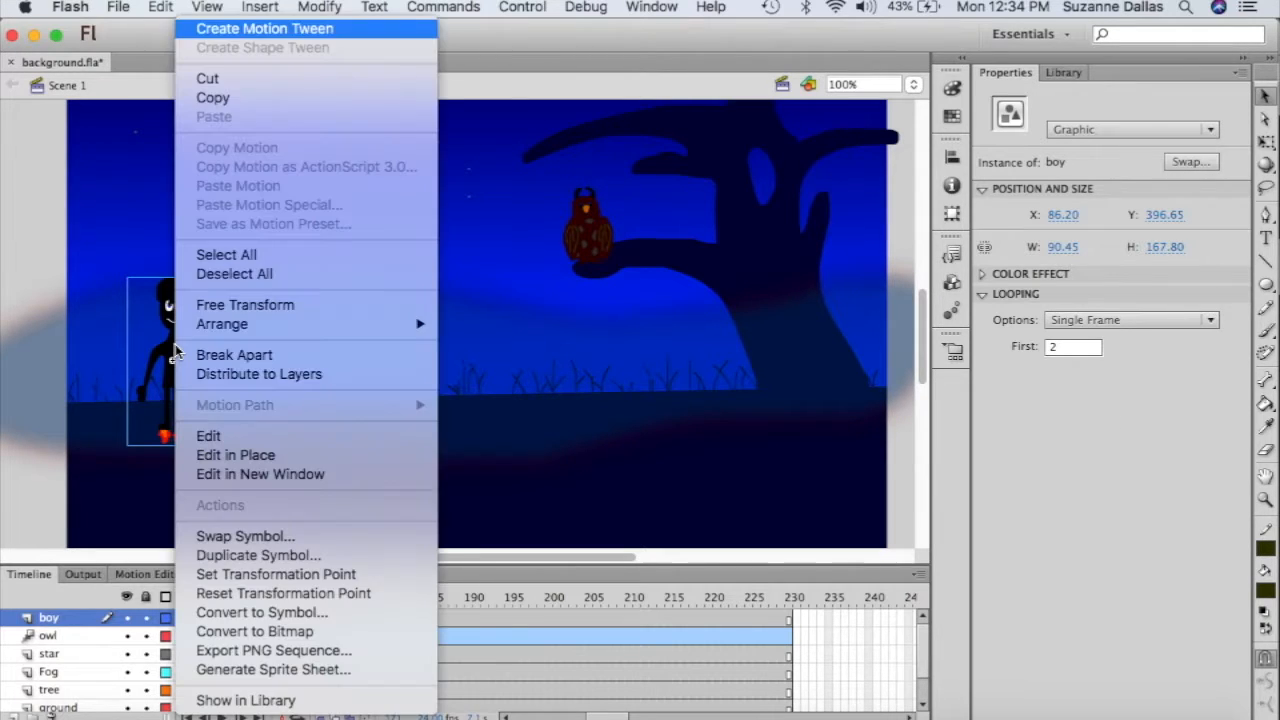
{"action": "left_click", "coordinate": [242, 34]}
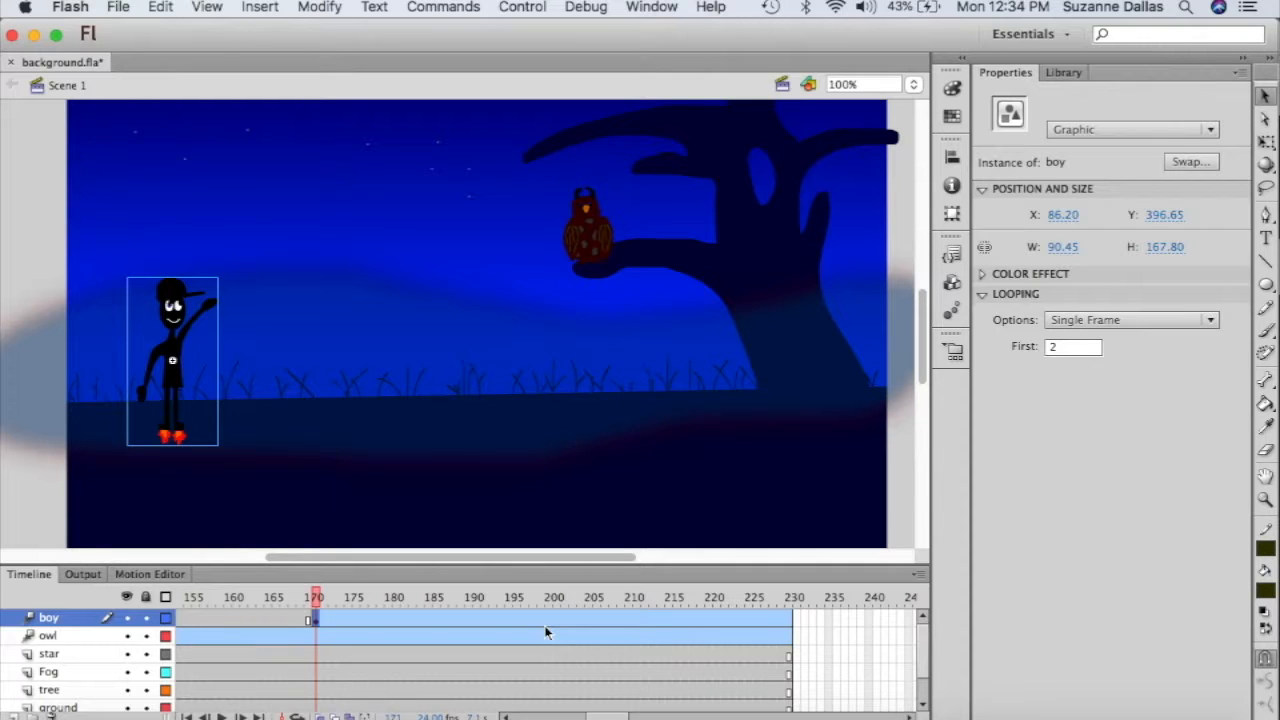
- At frame 230, drag the boy up toward the top of the stage
{"action": "left_click_drag", "start_coordinate": [318, 597], "coordinate": [790, 640]}
{"action": "left_click", "coordinate": [790, 630]}
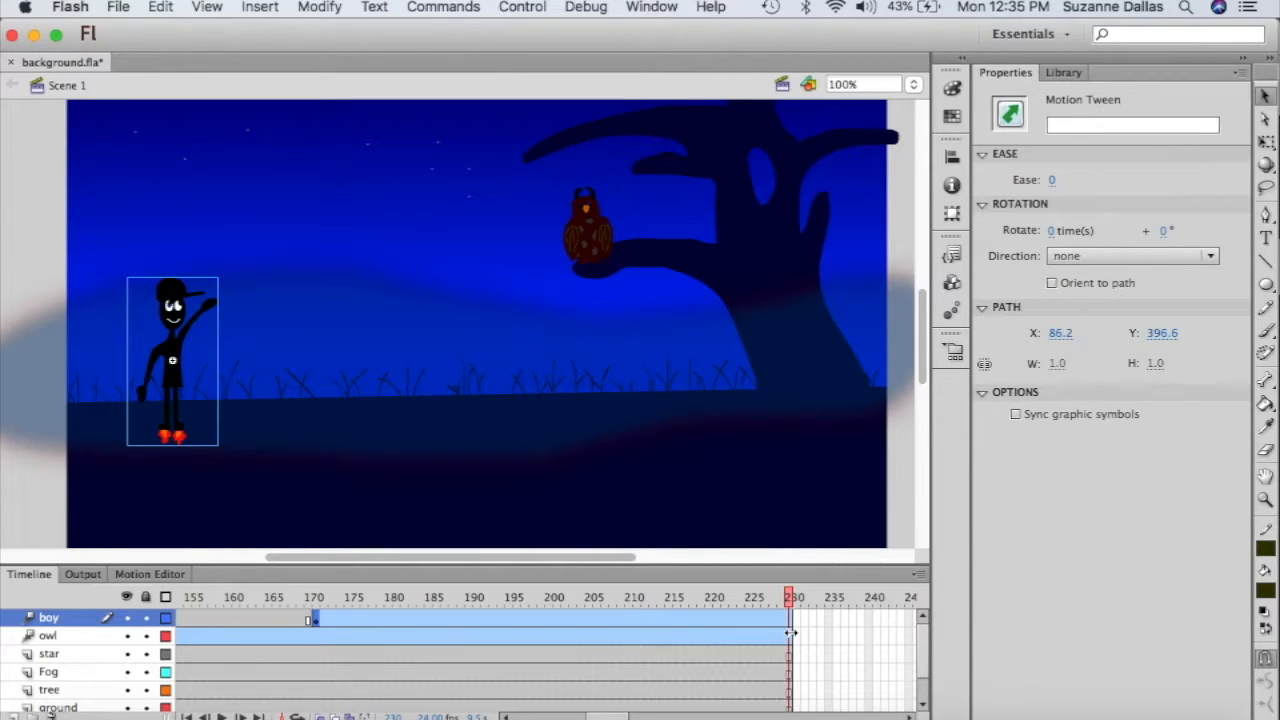
{"action": "scroll", "coordinate": [360, 349], "scroll_direction": "up", "scroll_amount": 2}
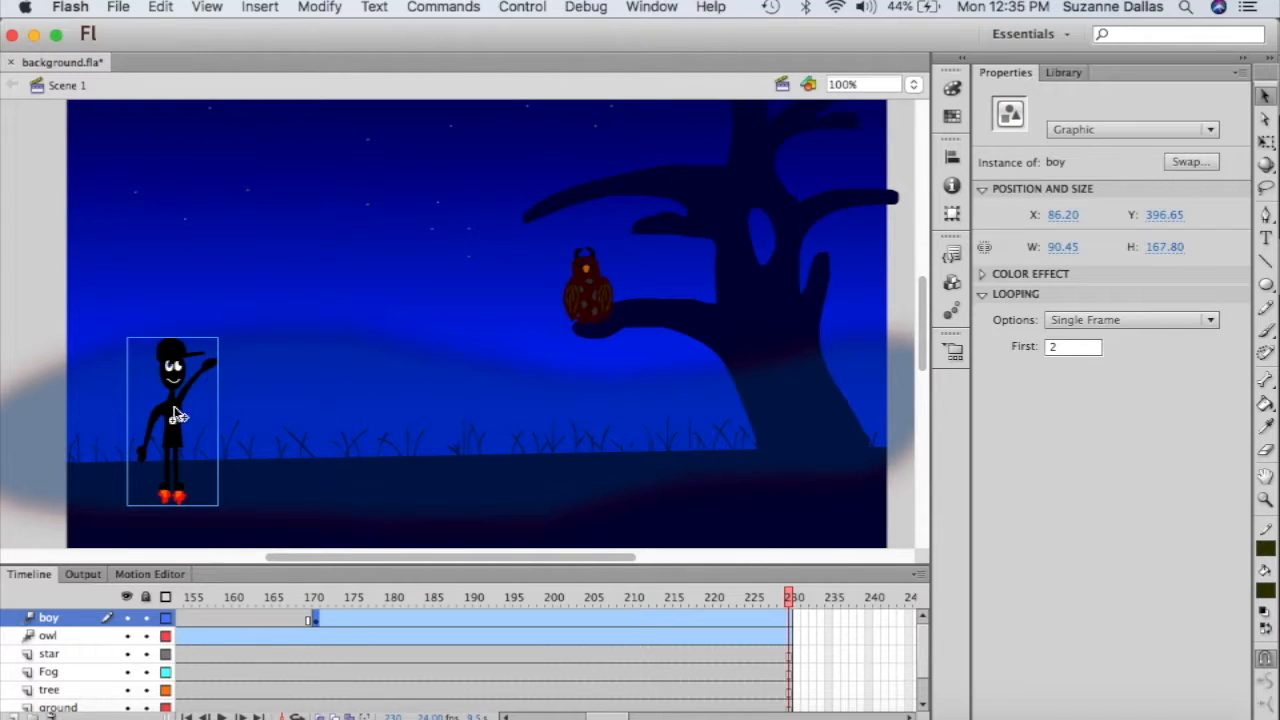
{"action": "scroll", "coordinate": [288, 300], "scroll_direction": "up", "scroll_amount": 3}
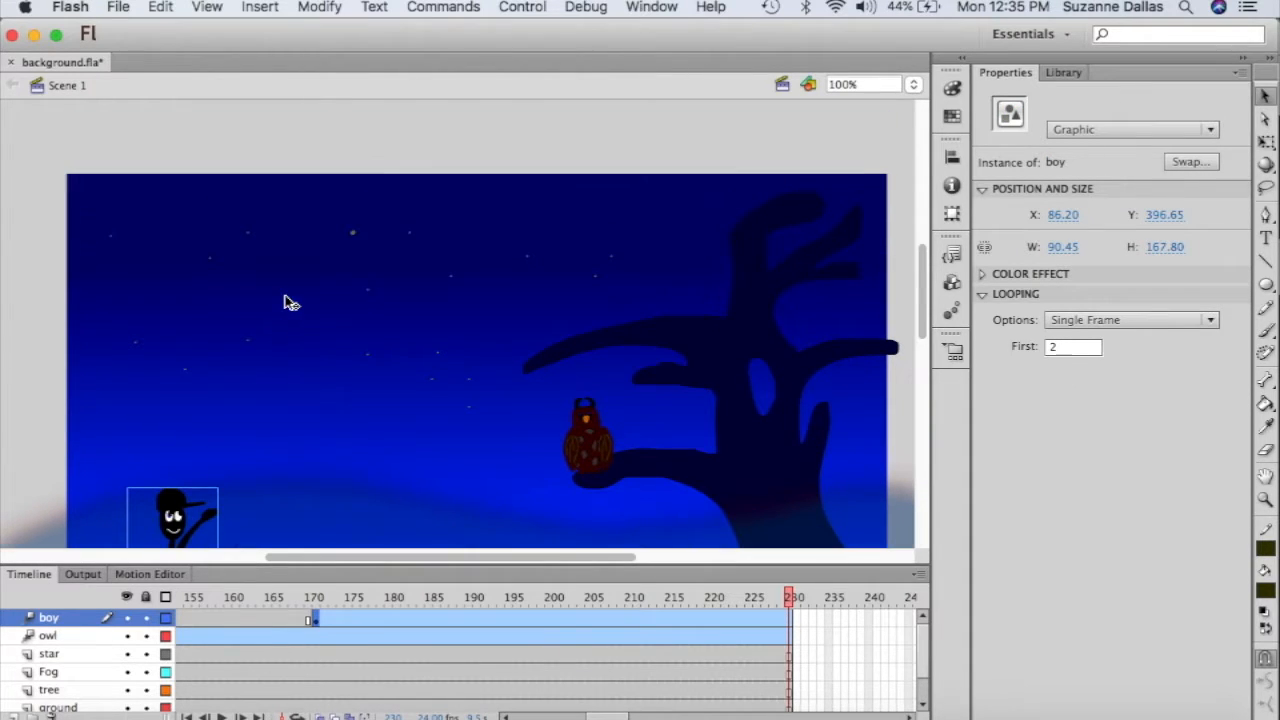
{"action": "left_click_drag", "start_coordinate": [173, 508], "coordinate": [406, 71]}
{"action": "scroll", "coordinate": [490, 335], "scroll_direction": "up", "scroll_amount": 2}
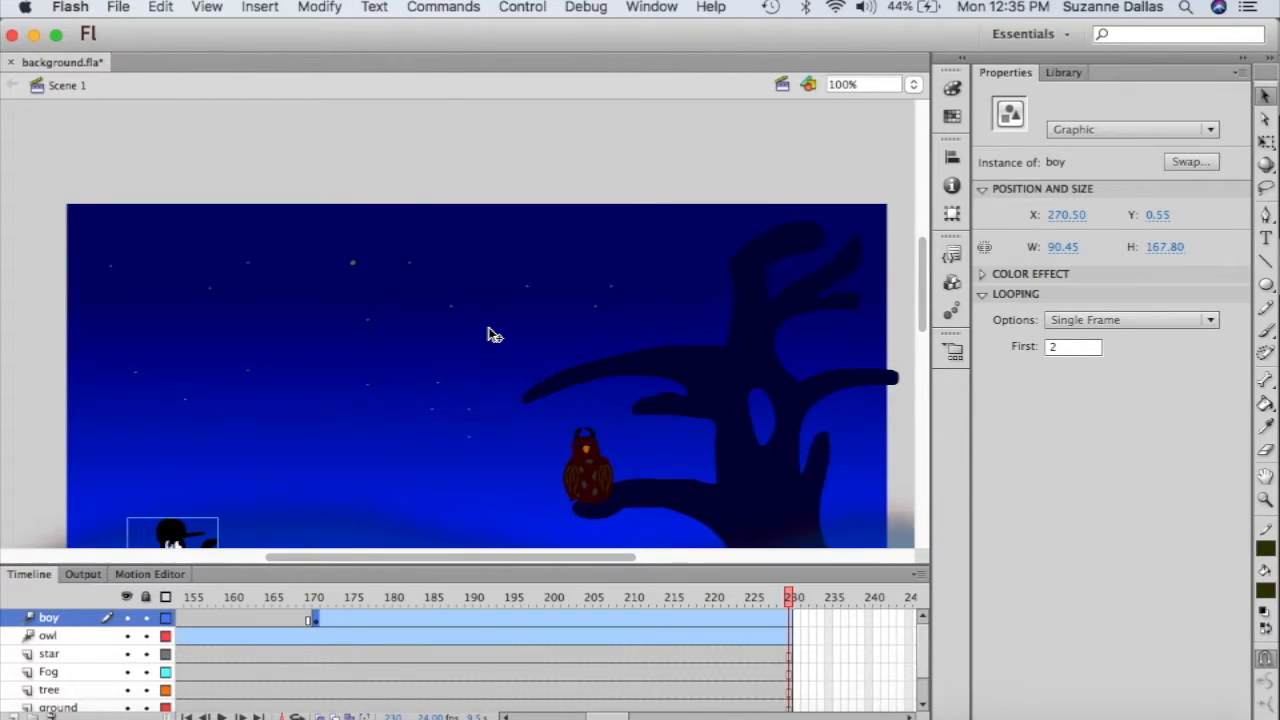
{"action": "left_click_drag", "start_coordinate": [168, 540], "coordinate": [372, 117]}
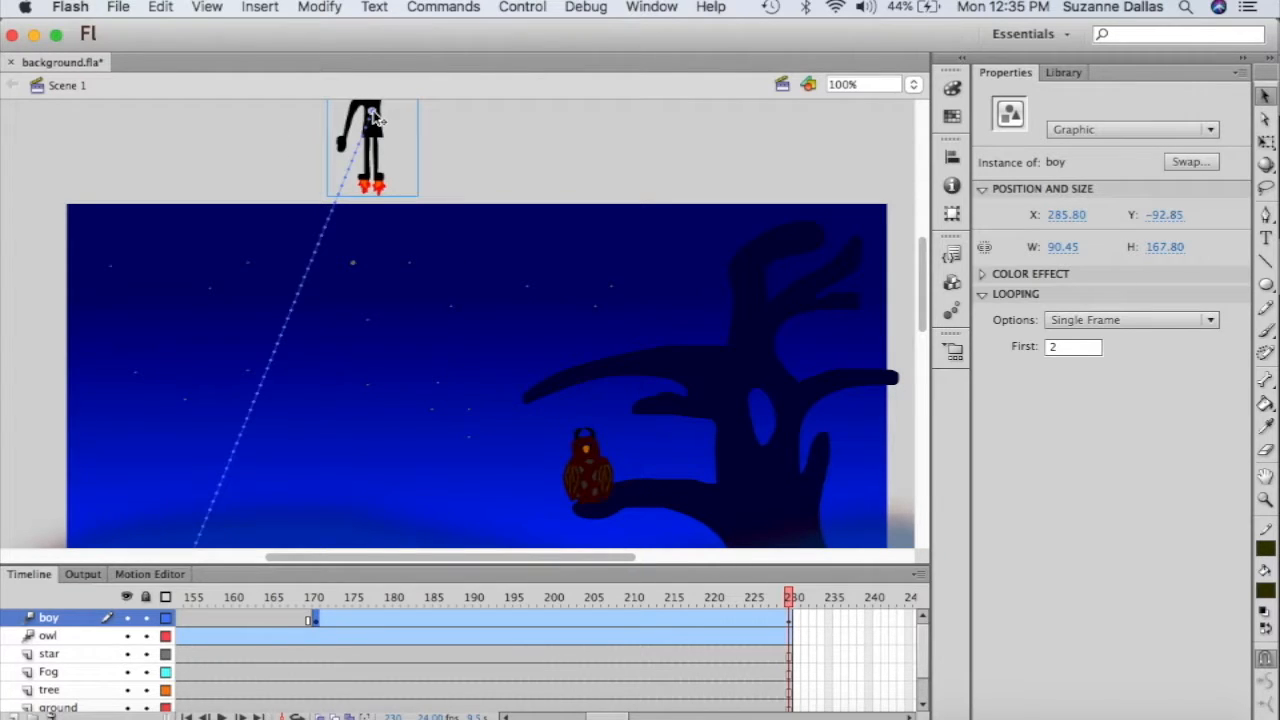
- Move the boy further up and right above the stage, and bend his motion path into a curve
{"action": "scroll", "coordinate": [423, 294], "scroll_direction": "up", "scroll_amount": 10}
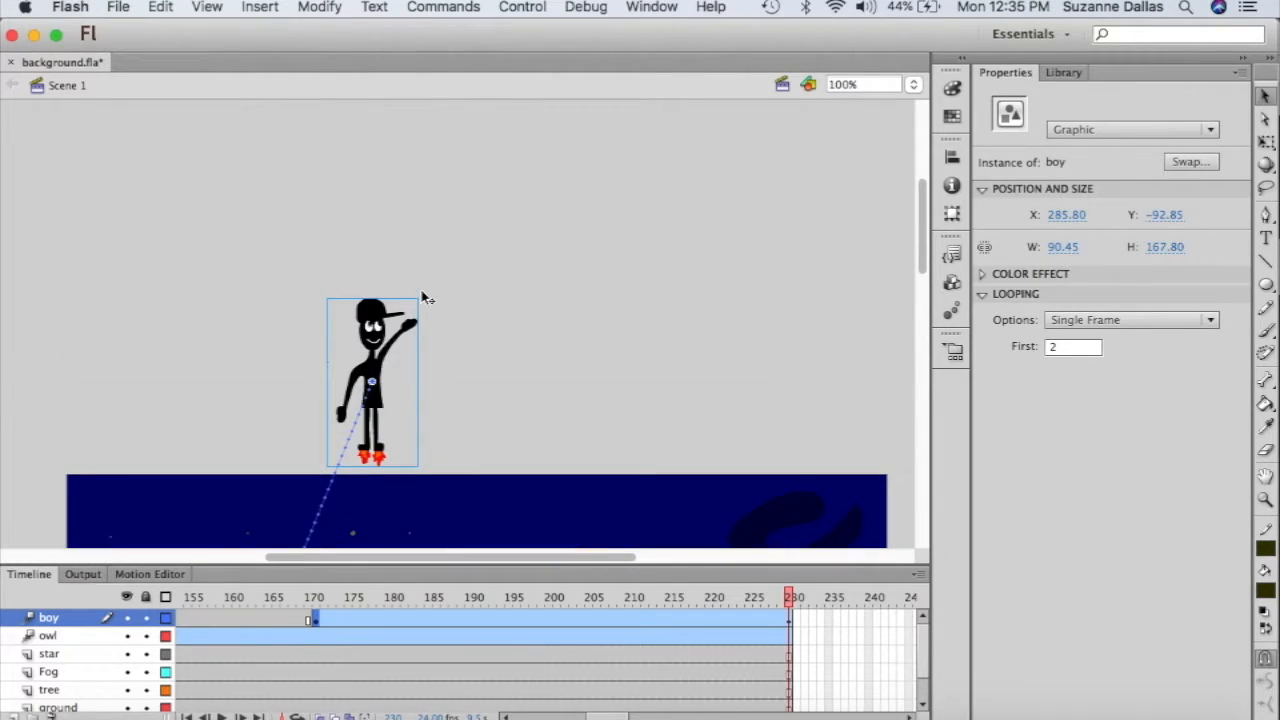
{"action": "left_click_drag", "start_coordinate": [372, 338], "coordinate": [420, 226]}
{"action": "scroll", "coordinate": [447, 408], "scroll_direction": "down", "scroll_amount": 15}
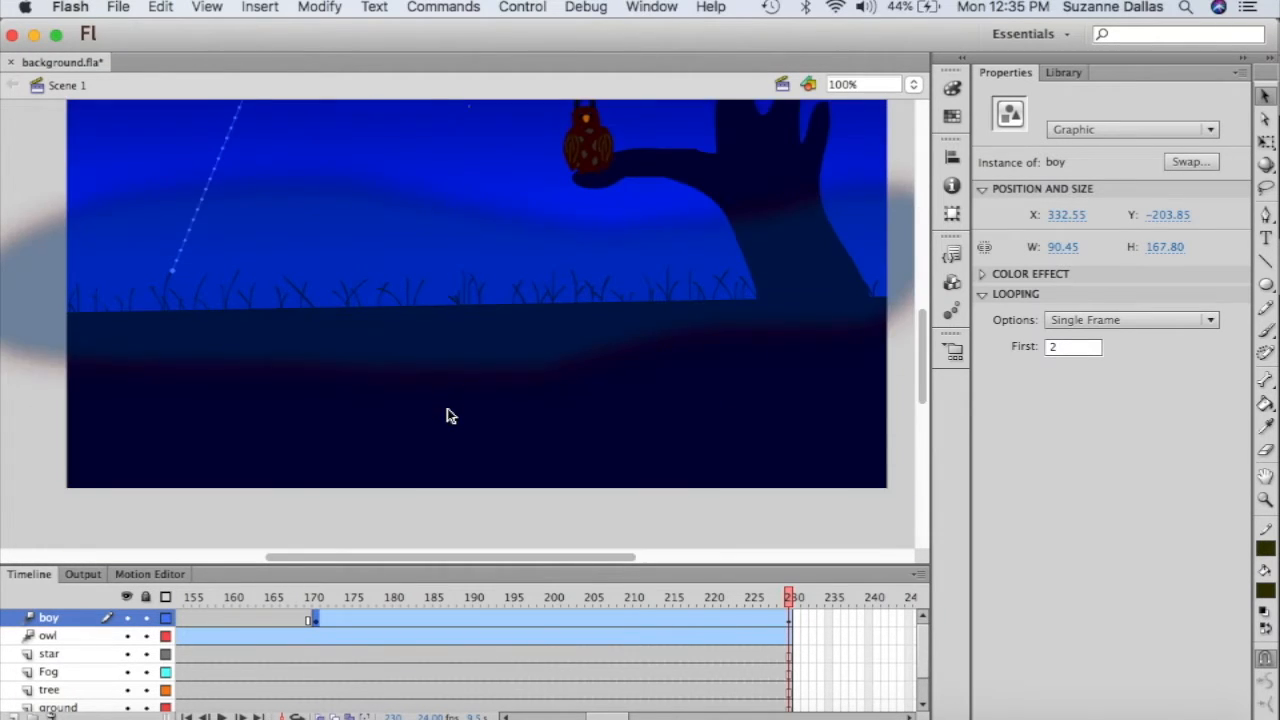
{"action": "scroll", "coordinate": [447, 408], "scroll_direction": "up", "scroll_amount": 10}
{"action": "scroll", "coordinate": [447, 416], "scroll_direction": "down", "scroll_amount": 4}
{"action": "scroll", "coordinate": [447, 416], "scroll_direction": "up", "scroll_amount": 2}
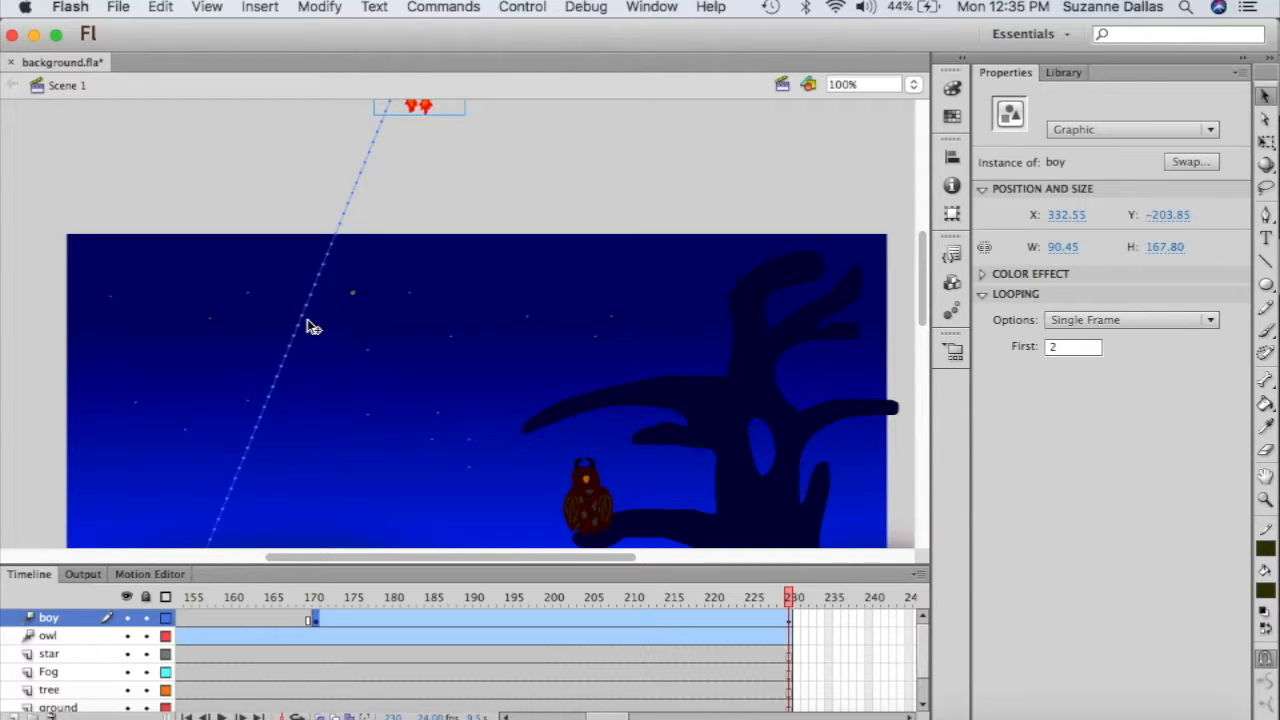
{"action": "left_click_drag", "start_coordinate": [307, 325], "coordinate": [364, 342]}
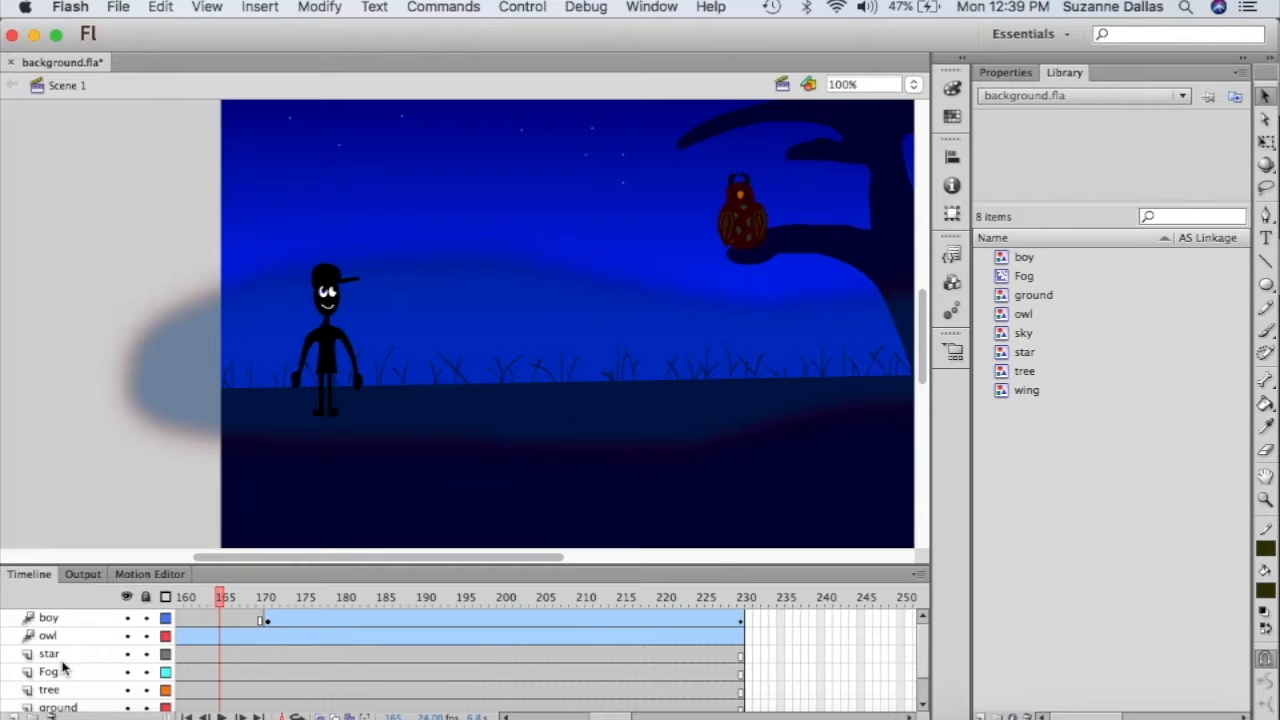
- Select the star, Fog, tree, ground and sky layers together in the timeline
{"action": "left_click", "coordinate": [60, 655]}
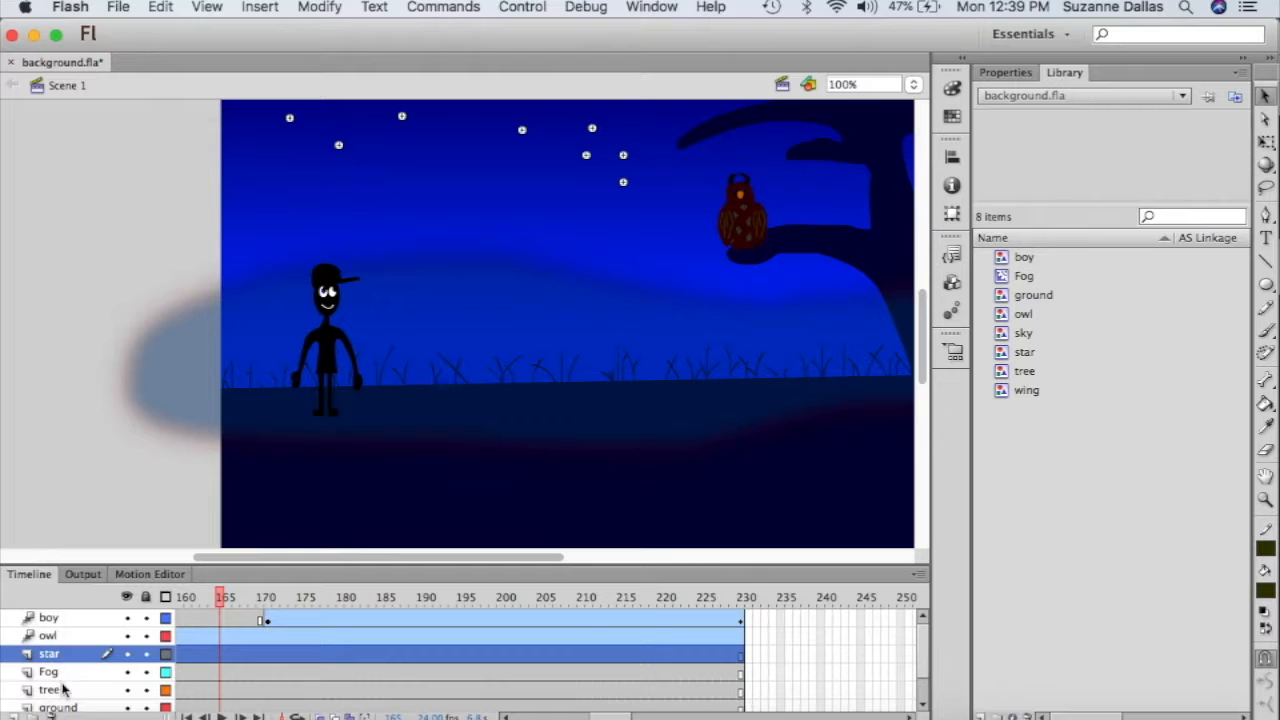
{"action": "left_click", "coordinate": [60, 673], "text": "shift"}
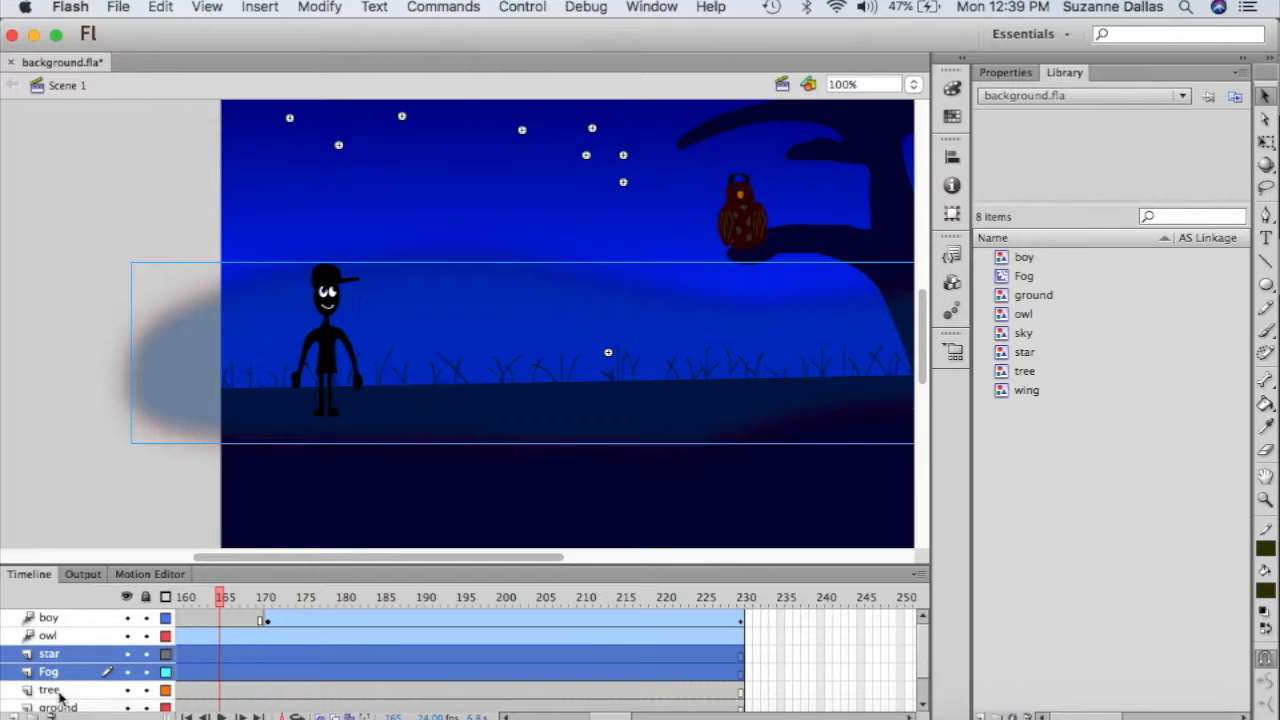
{"action": "left_click", "coordinate": [58, 692], "text": "shift"}
{"action": "left_click", "coordinate": [922, 707]}
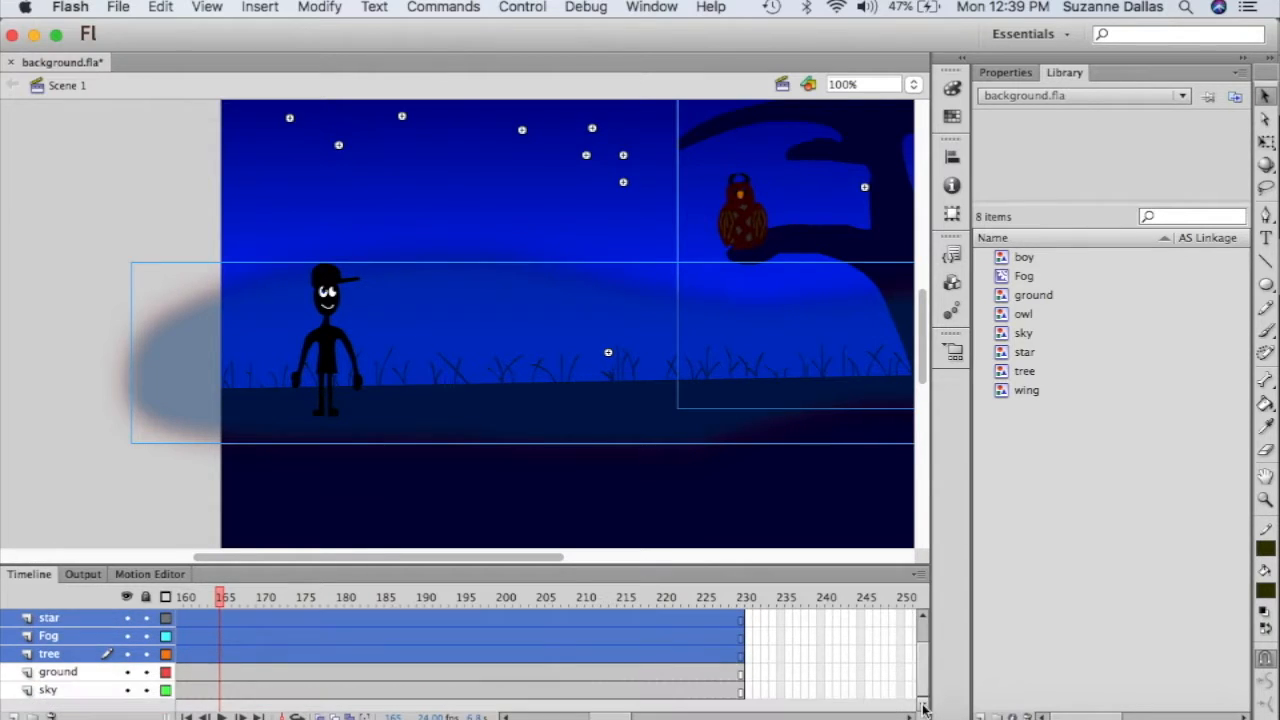
{"action": "left_click", "coordinate": [76, 672], "text": "shift"}
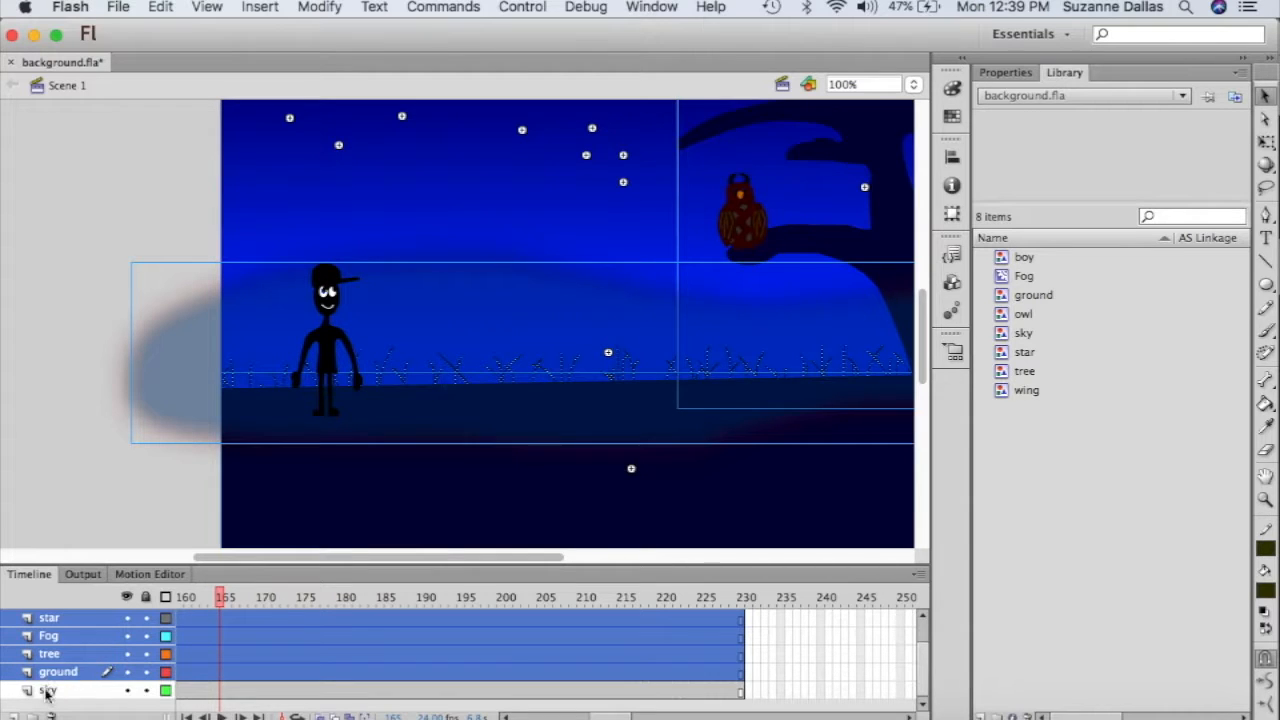
{"action": "left_click", "coordinate": [46, 692], "text": "shift"}
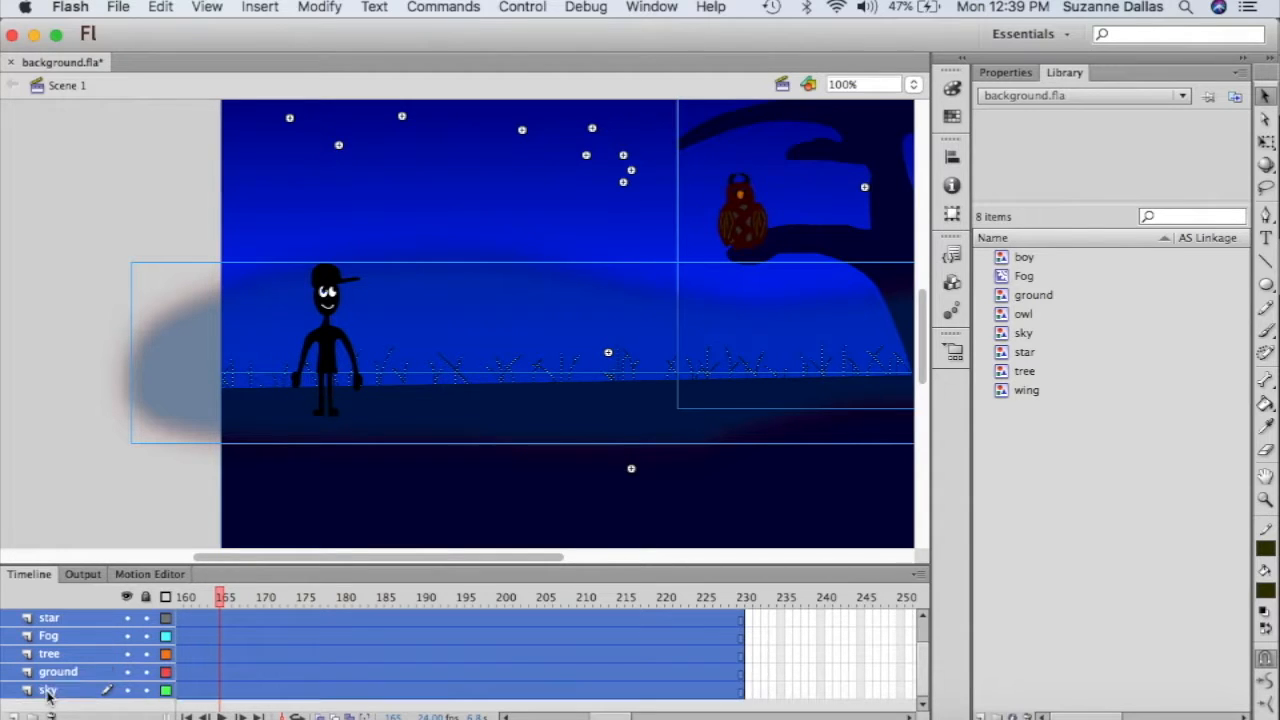
{"action": "left_click", "coordinate": [246, 6]}
- Convert the selected scenery into a graphic symbol named 'Background'
{"action": "mouse_move", "coordinate": [318, 8]}
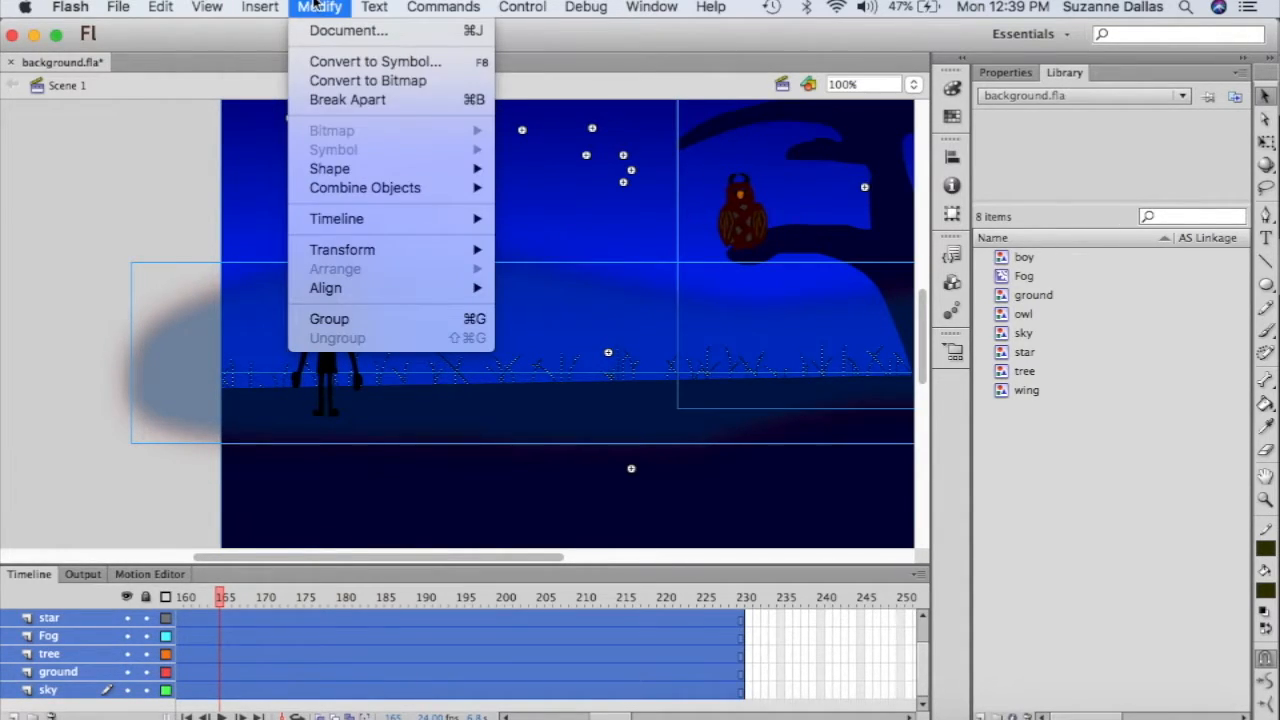
{"action": "left_click", "coordinate": [338, 66]}
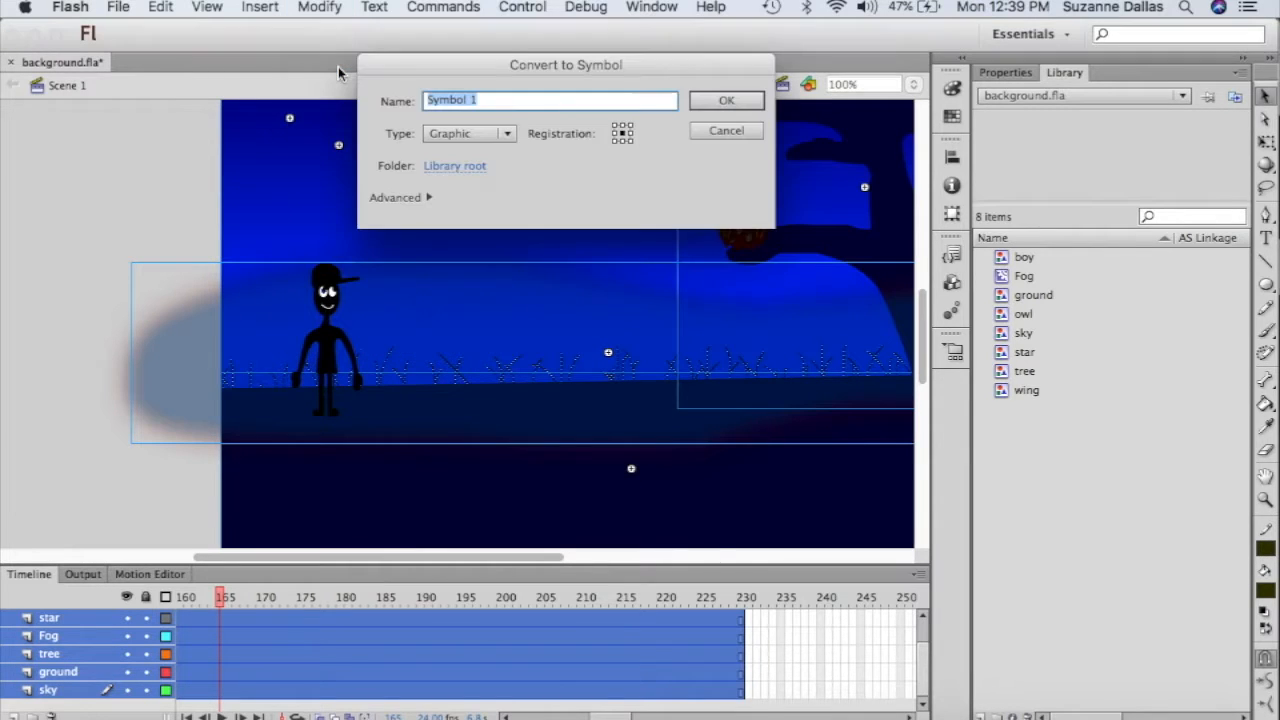
{"action": "type", "text": "Bacg"}
{"action": "key", "text": "BackSpace"}
{"action": "type", "text": "kground"}
{"action": "key", "text": "Return"}
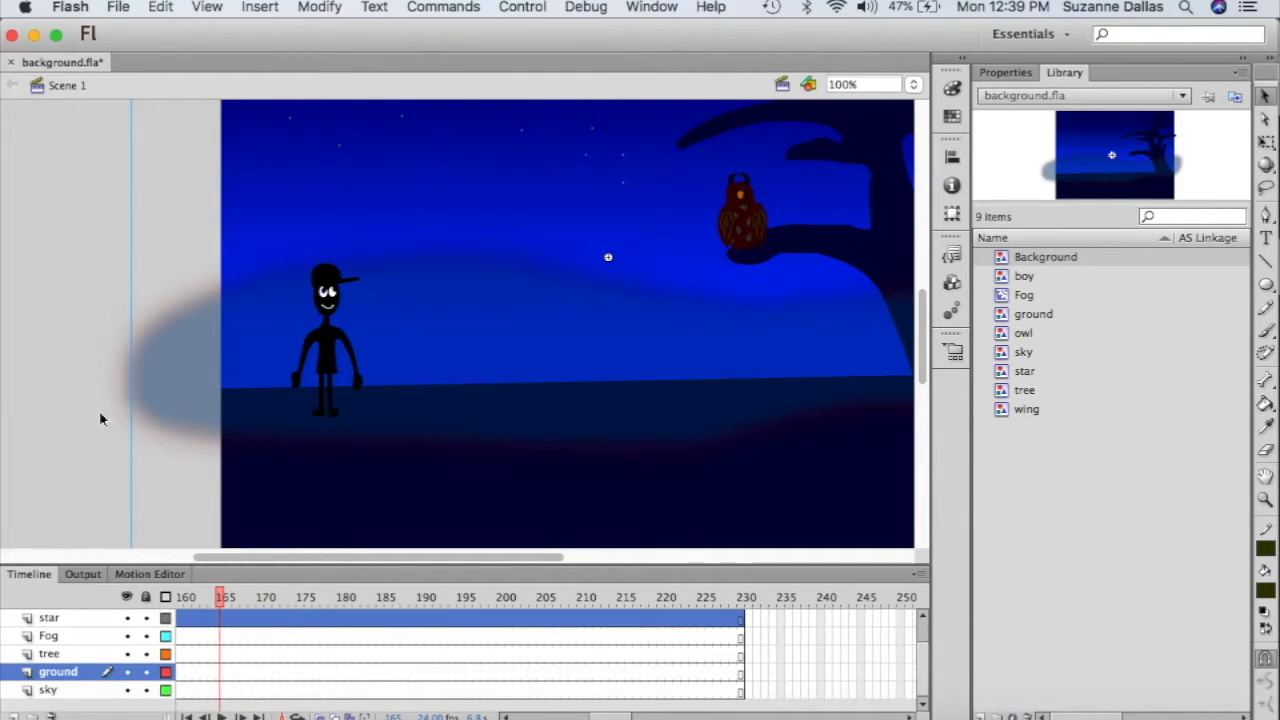
- Paste the boy and owl layers and delete the star, Fog, tree, ground and sky layers
{"action": "key", "text": "super+shift+d"}
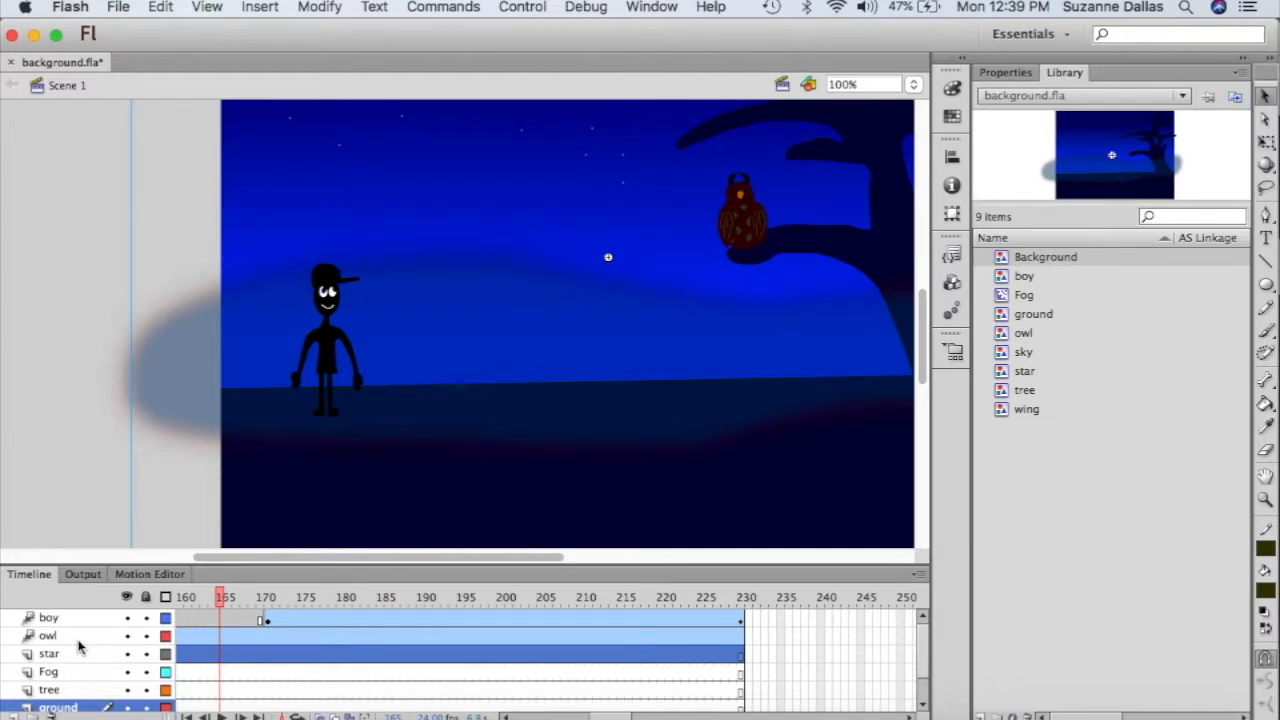
{"action": "left_click", "coordinate": [47, 657]}
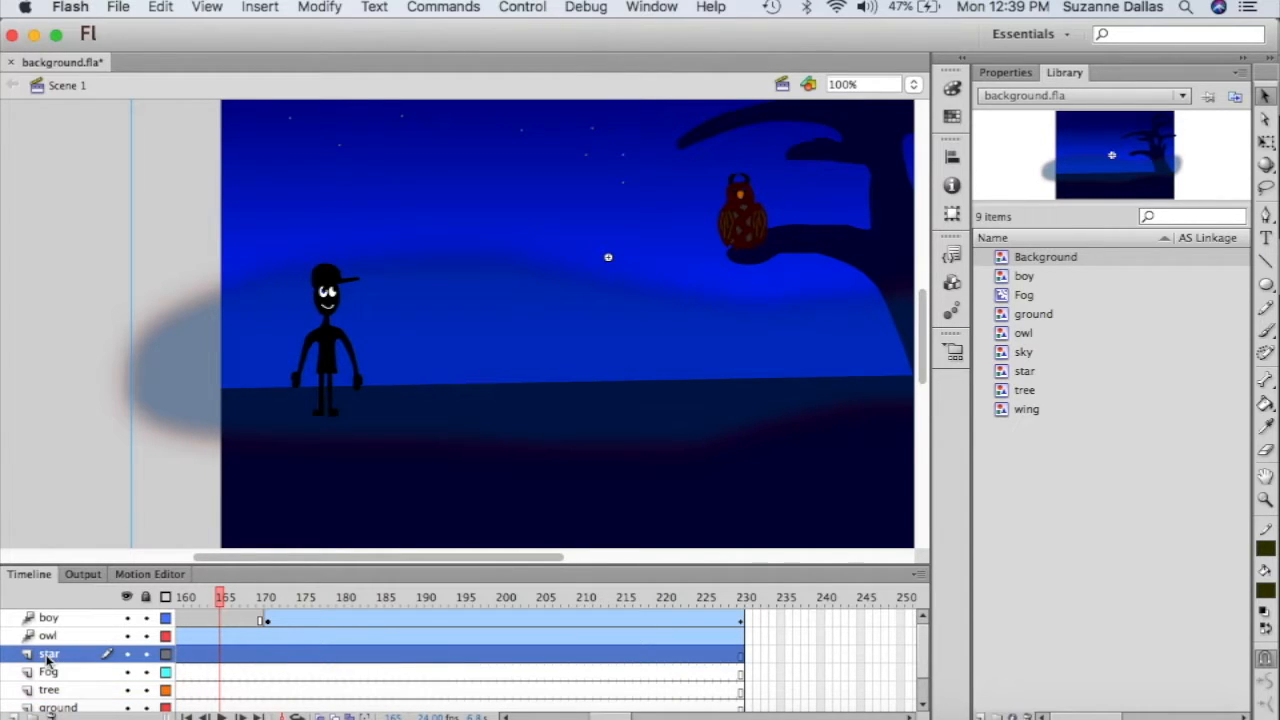
{"action": "left_click", "coordinate": [48, 713]}
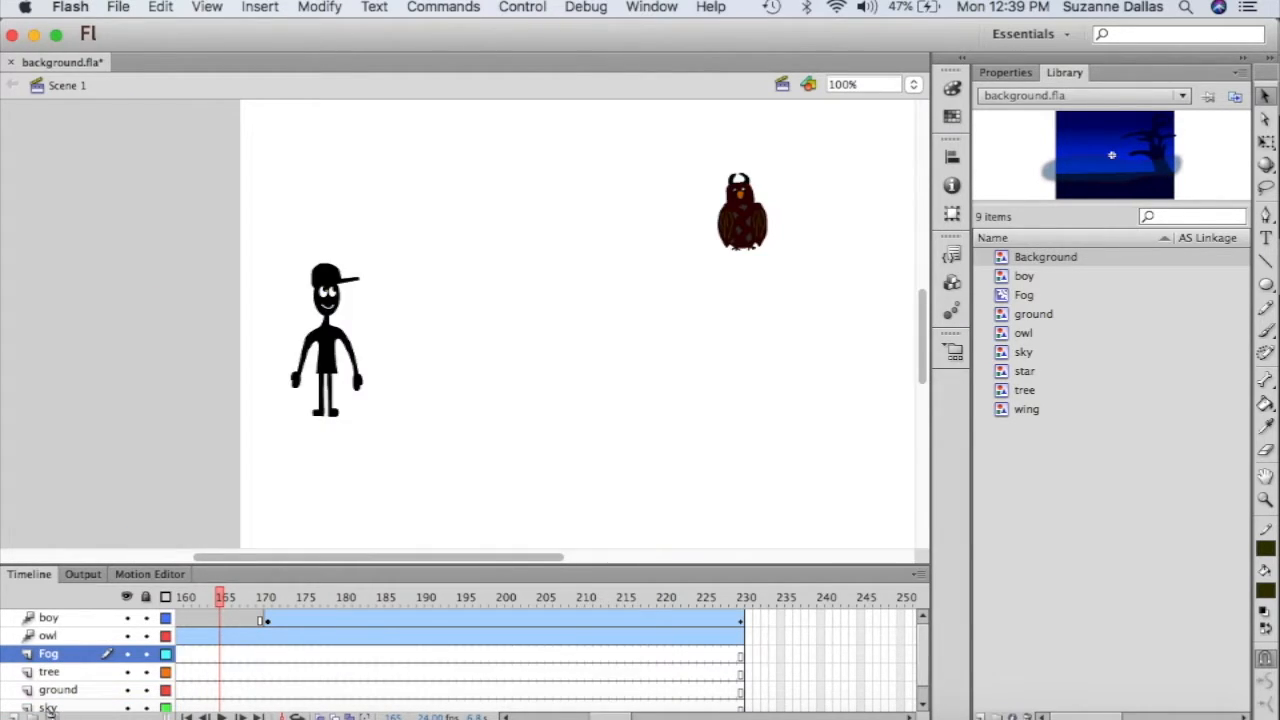
{"action": "left_click", "coordinate": [49, 713]}
{"action": "left_click", "coordinate": [49, 713]}
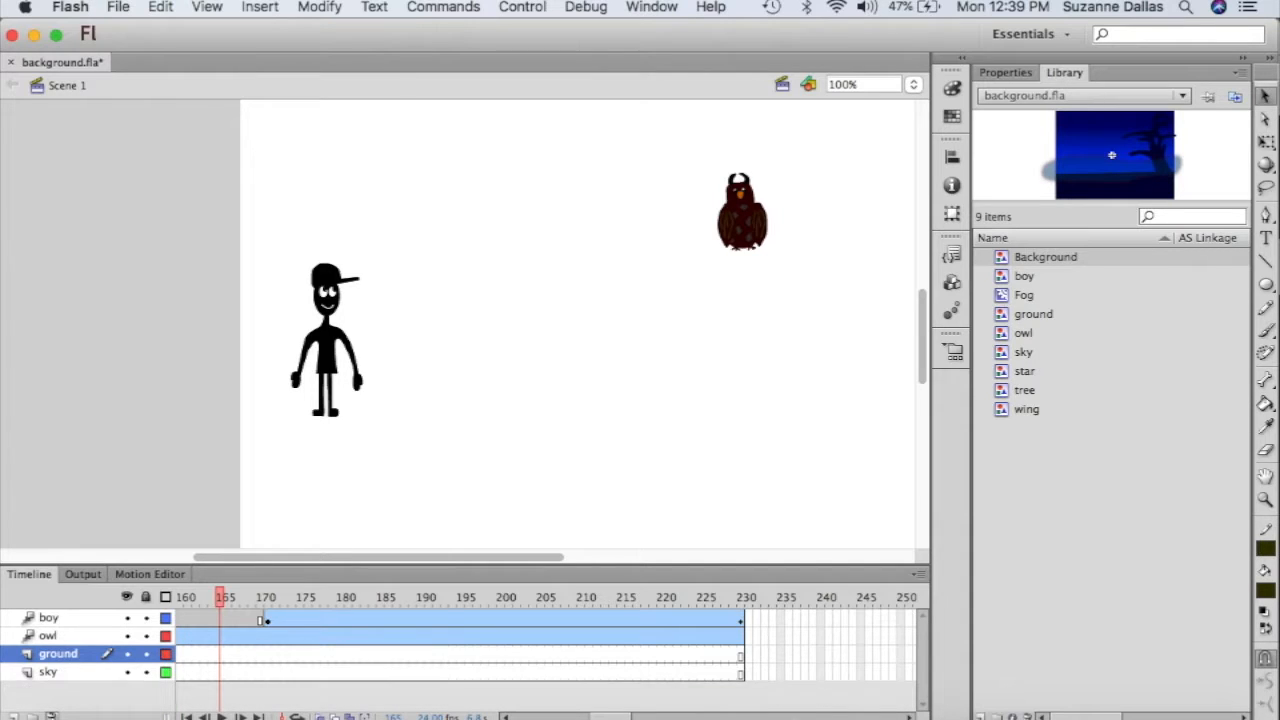
{"action": "left_click", "coordinate": [49, 713]}
{"action": "left_click", "coordinate": [49, 713]}
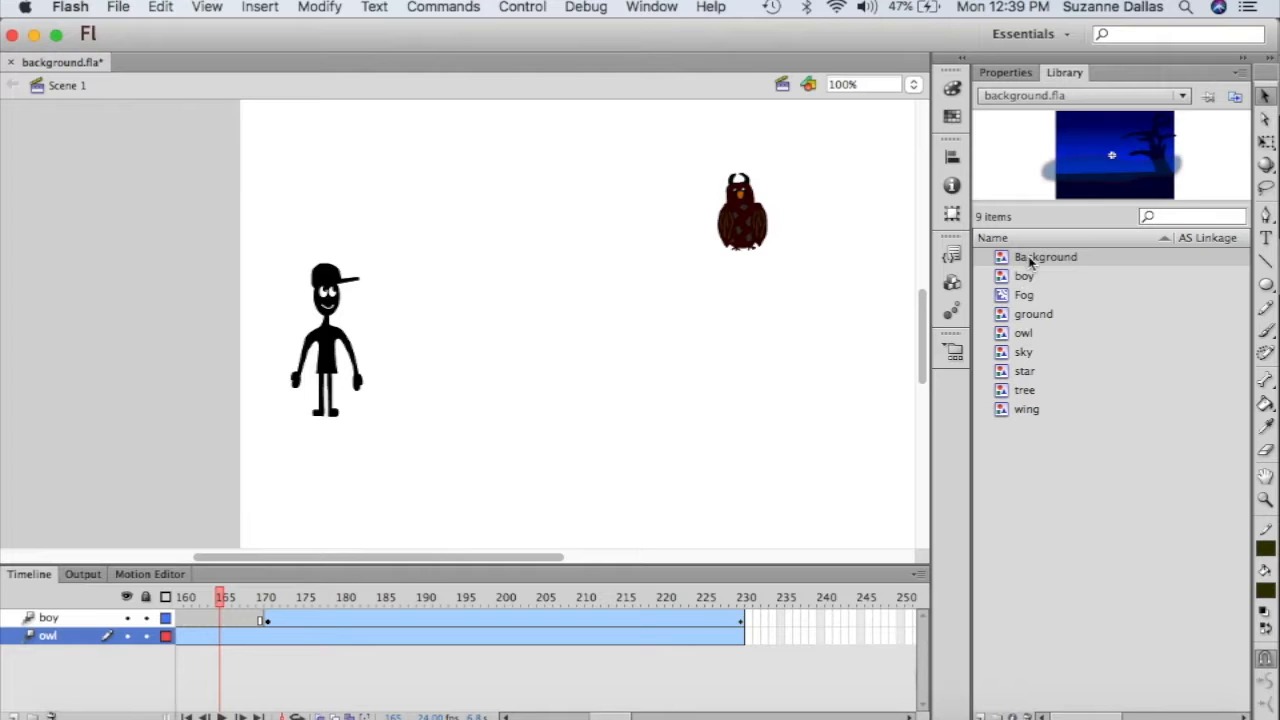
- Cancel the tween prompt after dropping Background, and add a new empty Layer 17
{"action": "left_click_drag", "start_coordinate": [1030, 262], "coordinate": [547, 323]}
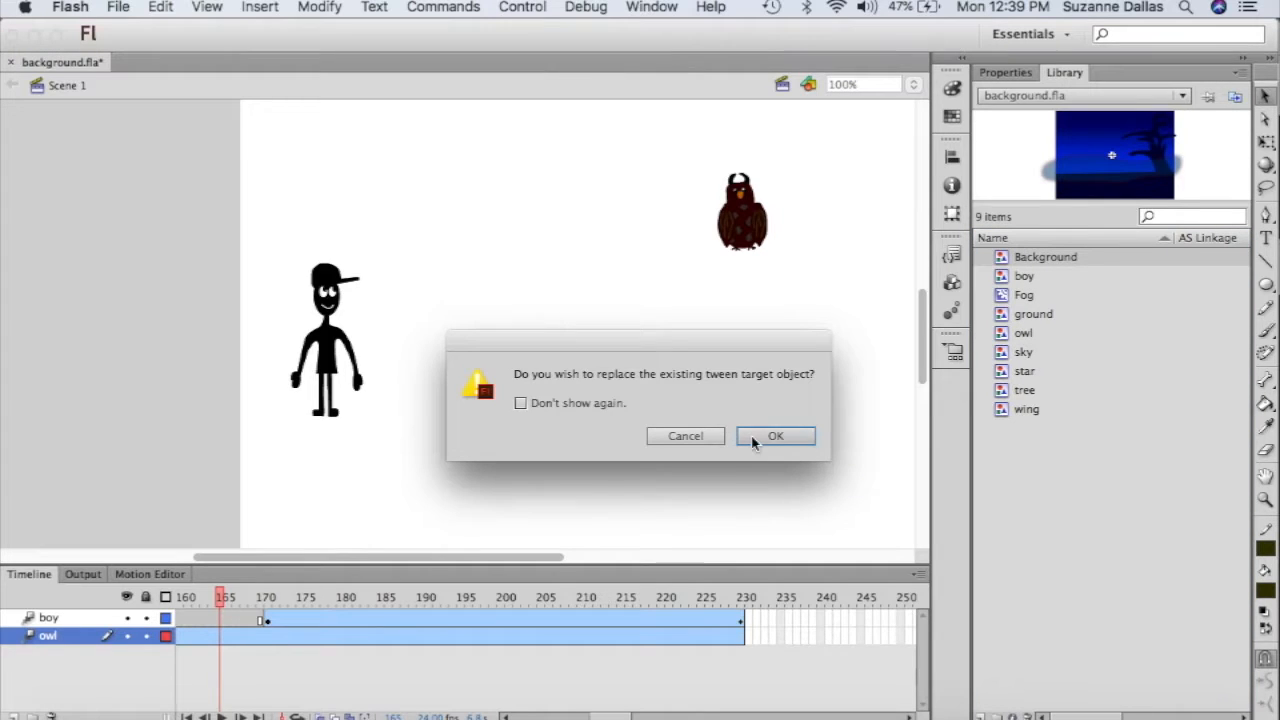
{"action": "left_click", "coordinate": [676, 437]}
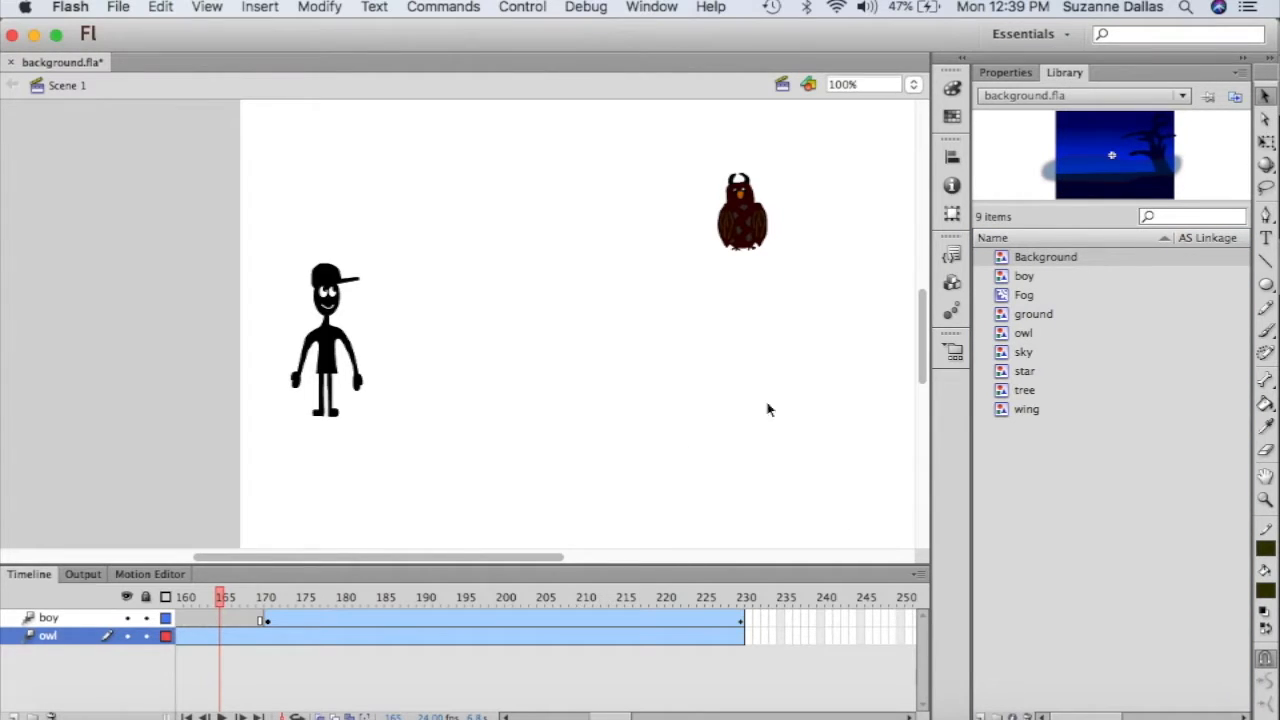
{"action": "left_click", "coordinate": [13, 716]}
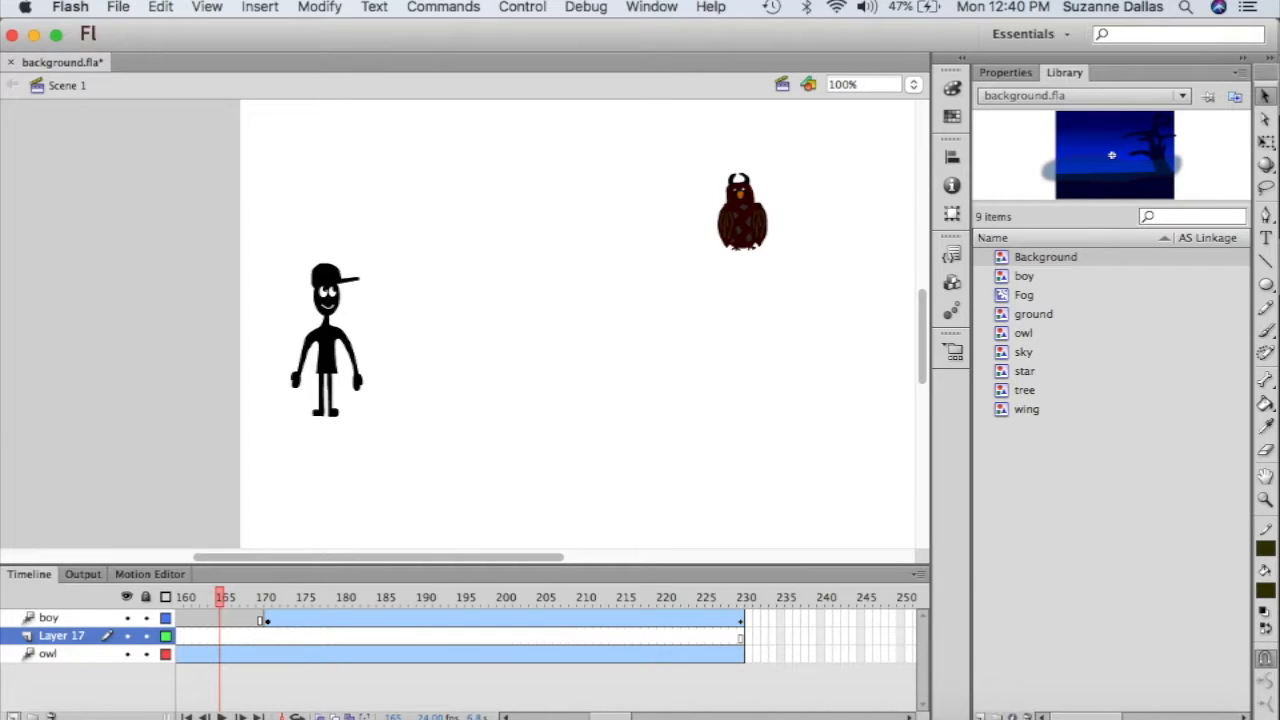
- Move Layer 17 below owl and position the Background symbol to cover the stage
{"action": "left_click_drag", "start_coordinate": [55, 658], "coordinate": [57, 670]}
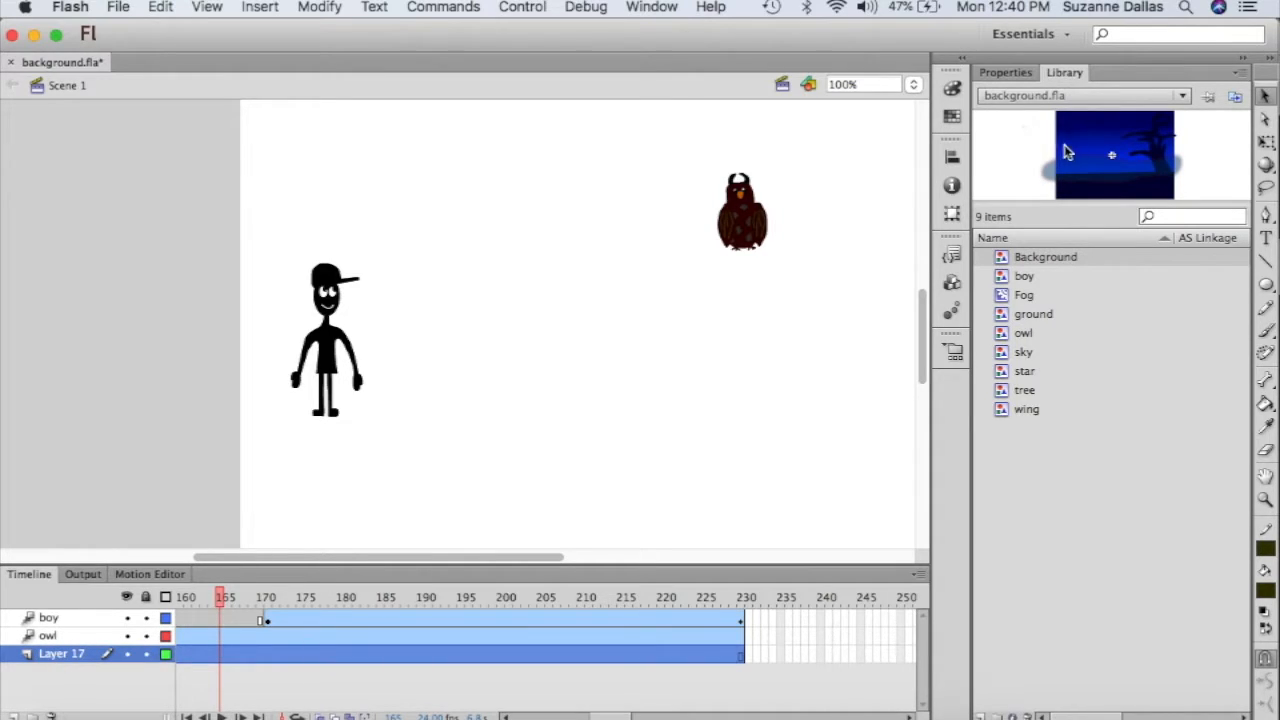
{"action": "left_click_drag", "start_coordinate": [1068, 150], "coordinate": [543, 300]}
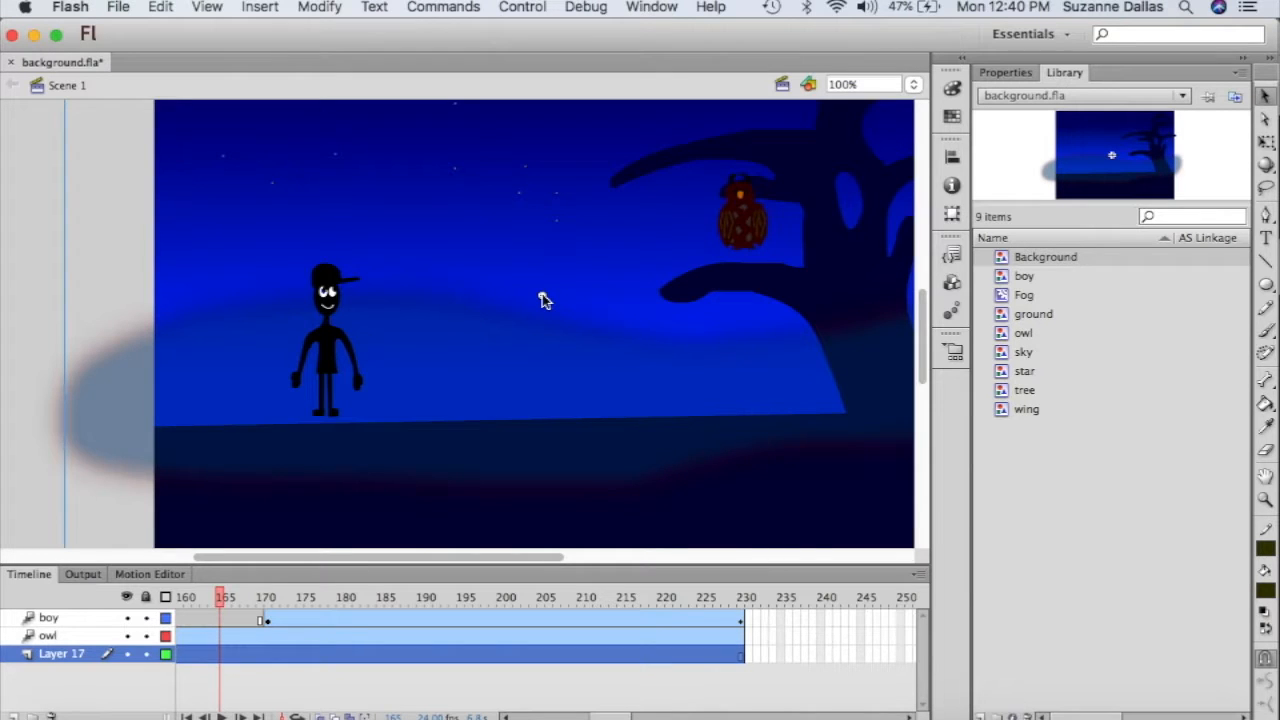
{"action": "scroll", "coordinate": [543, 300], "scroll_direction": "up", "scroll_amount": 5}
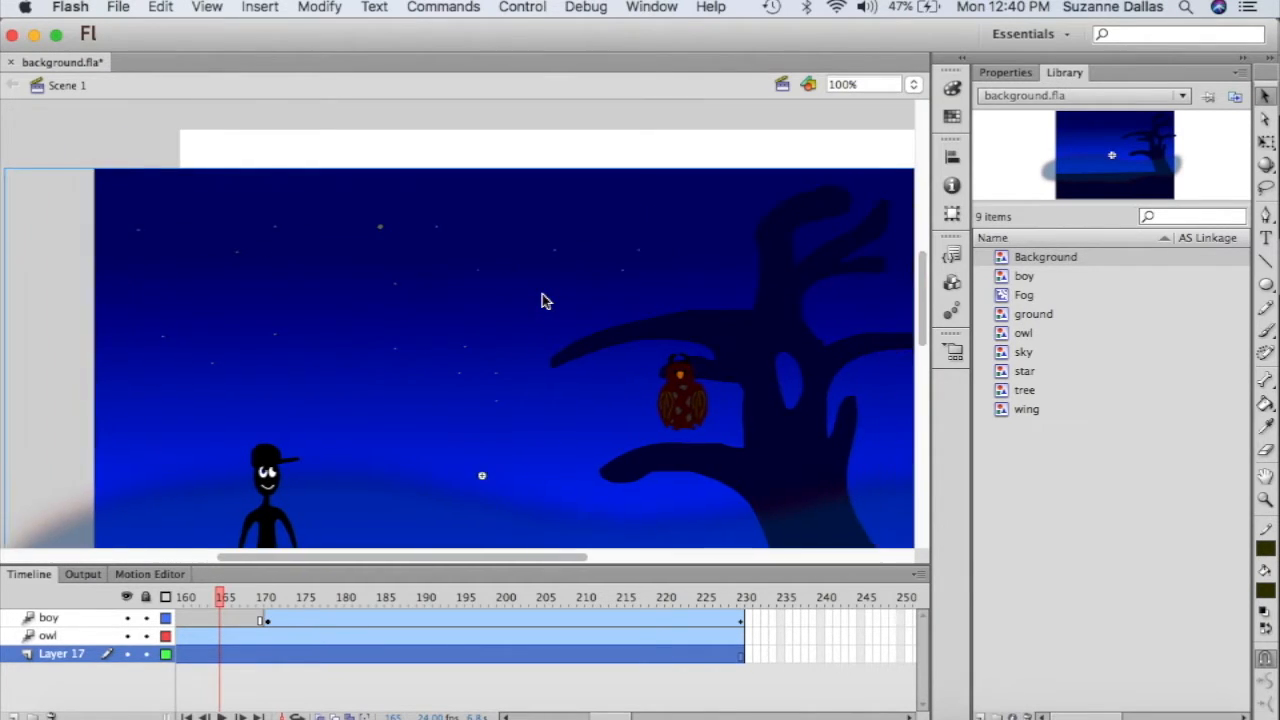
{"action": "scroll", "coordinate": [543, 300], "scroll_direction": "right", "scroll_amount": 5}
{"action": "left_click_drag", "start_coordinate": [351, 297], "coordinate": [430, 258]}
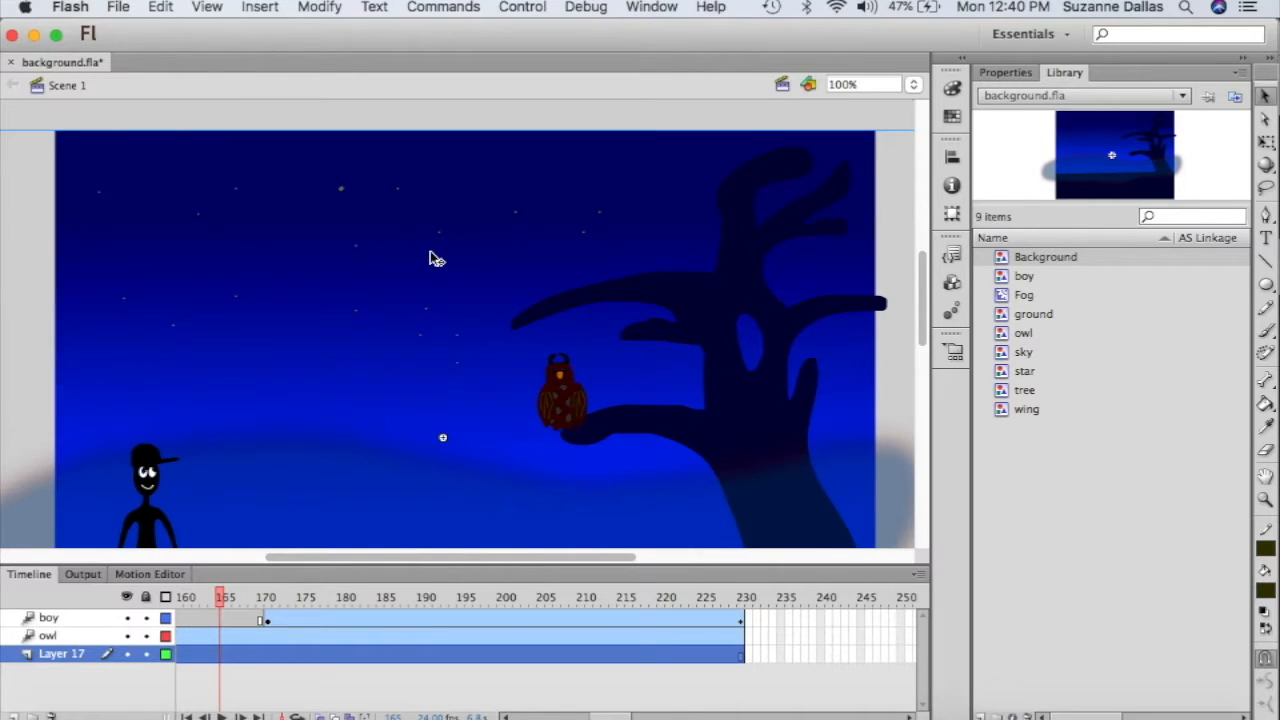
{"action": "scroll", "coordinate": [430, 258], "scroll_direction": "down", "scroll_amount": 5}
{"action": "scroll", "coordinate": [430, 258], "scroll_direction": "up", "scroll_amount": 3}
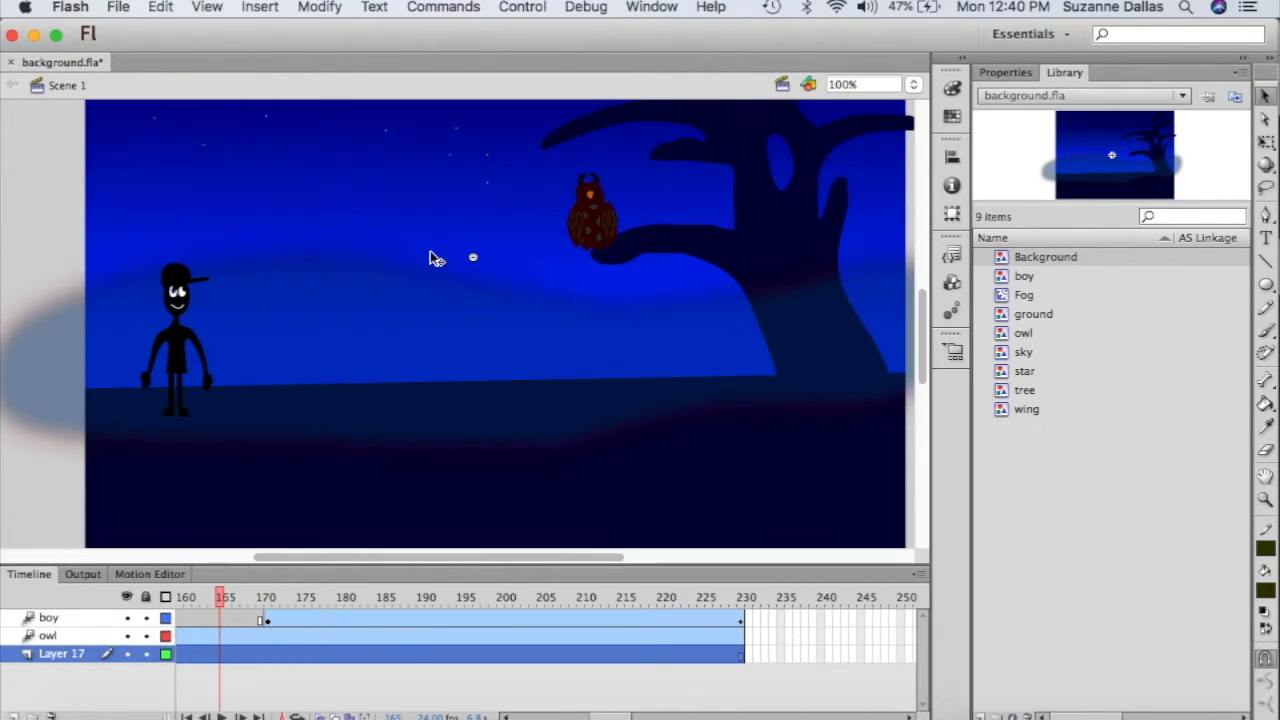
- Lock Layer 17, scrub the timeline to preview the boy's animation, and zoom to 50%
{"action": "left_click", "coordinate": [147, 655]}
{"action": "scroll", "coordinate": [407, 331], "scroll_direction": "right", "scroll_amount": 5}
{"action": "scroll", "coordinate": [407, 331], "scroll_direction": "left", "scroll_amount": 7}
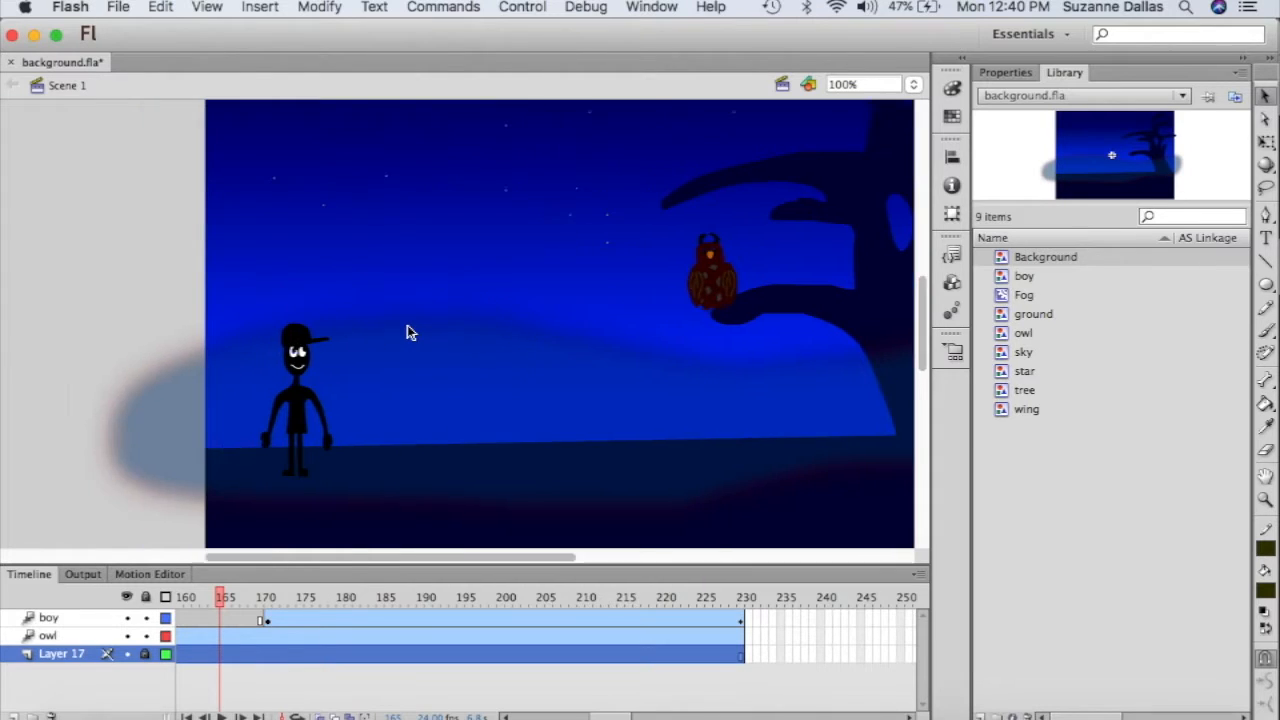
{"action": "scroll", "coordinate": [407, 331], "scroll_direction": "up", "scroll_amount": 5}
{"action": "scroll", "coordinate": [407, 332], "scroll_direction": "down", "scroll_amount": 3}
{"action": "scroll", "coordinate": [407, 332], "scroll_direction": "right", "scroll_amount": 2}
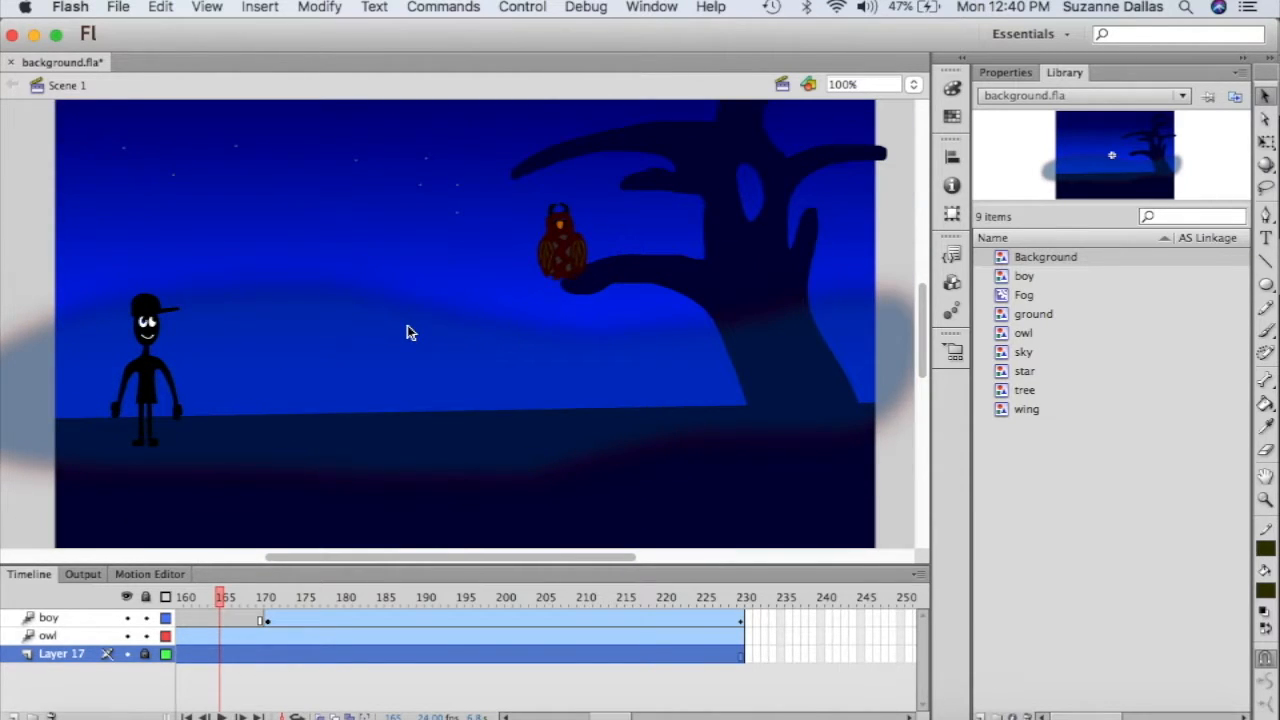
{"action": "left_click", "coordinate": [222, 598]}
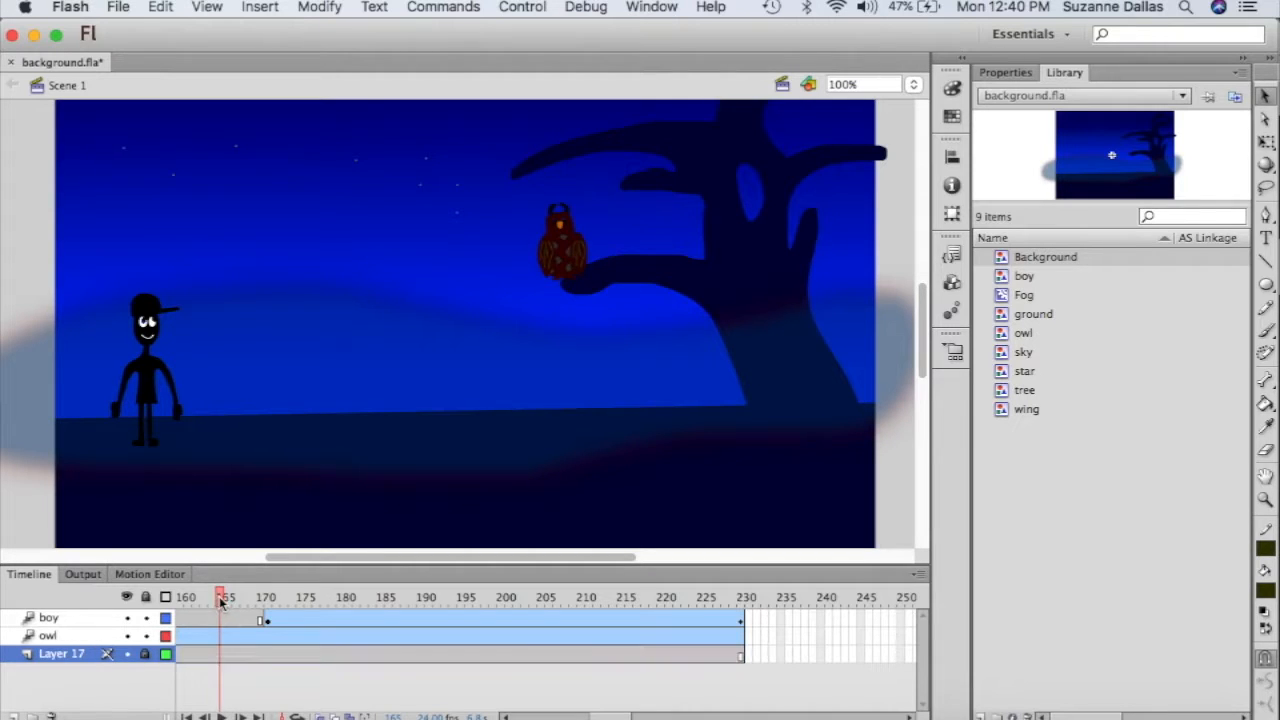
{"action": "left_click_drag", "start_coordinate": [222, 598], "coordinate": [230, 623]}
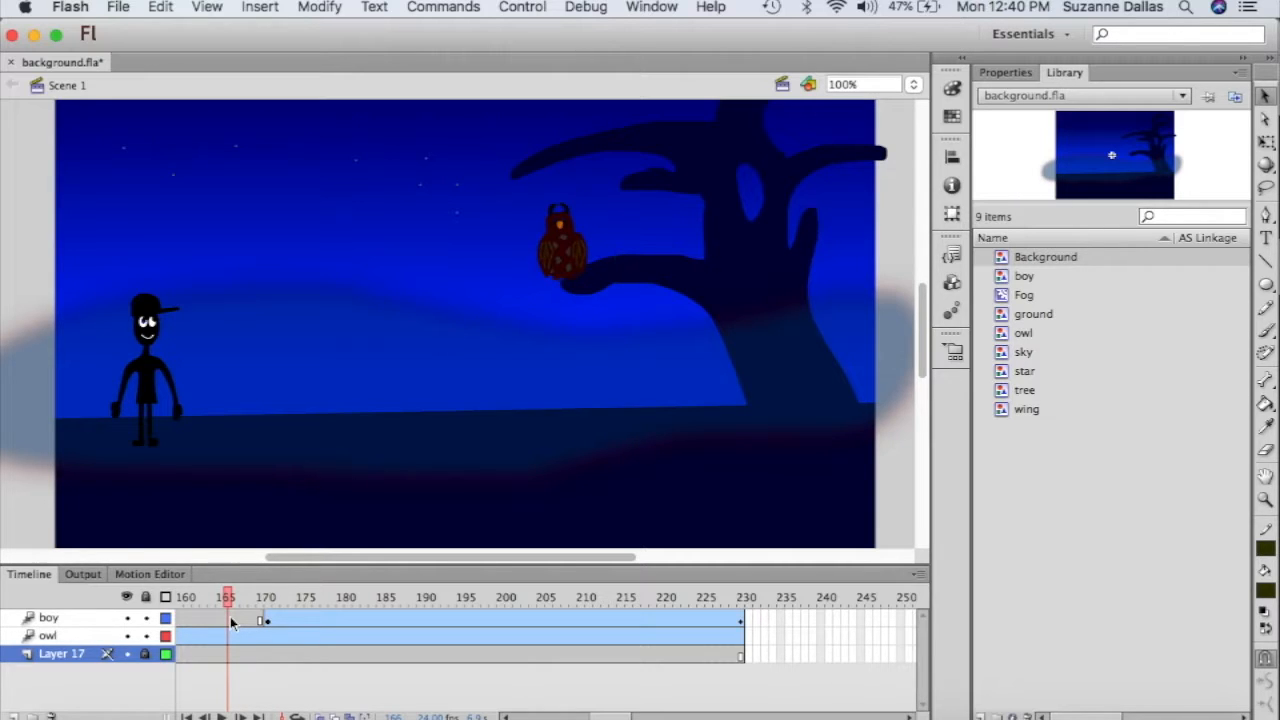
{"action": "key", "text": "super+minus"}
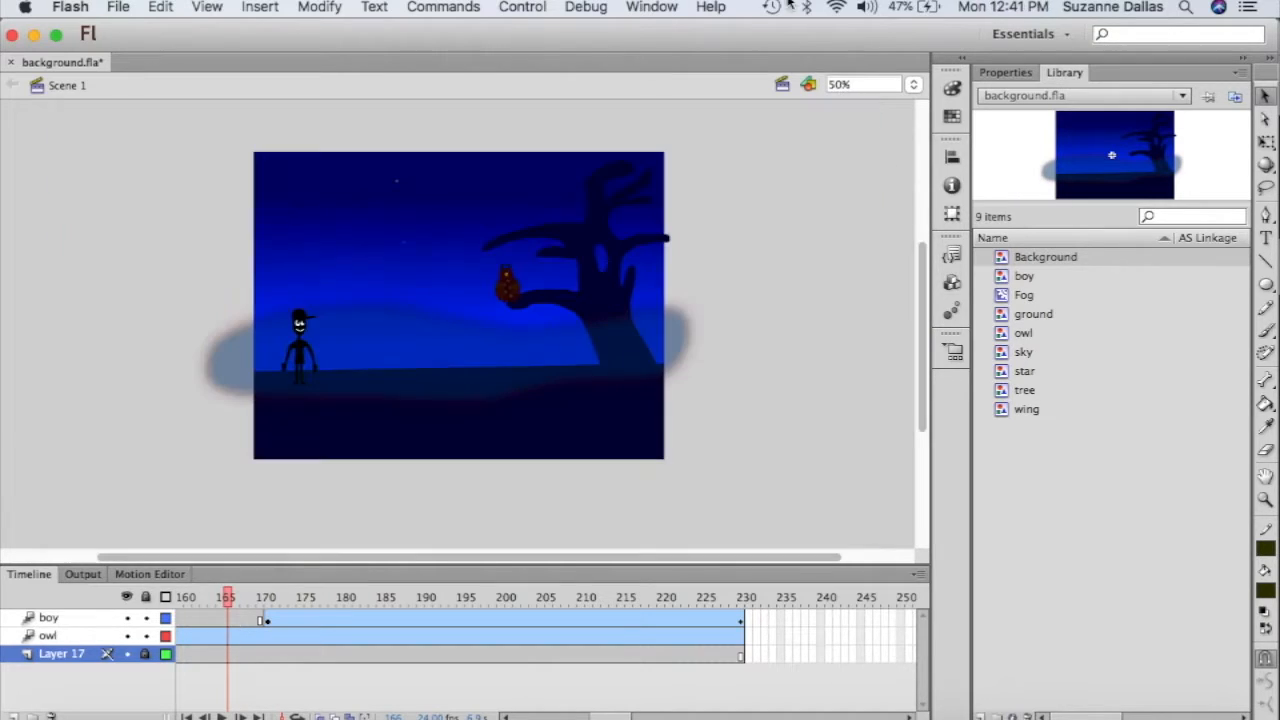
- Insert a new scene and place Background, the owl on the right and the boy on the left
{"action": "left_click", "coordinate": [257, 8]}
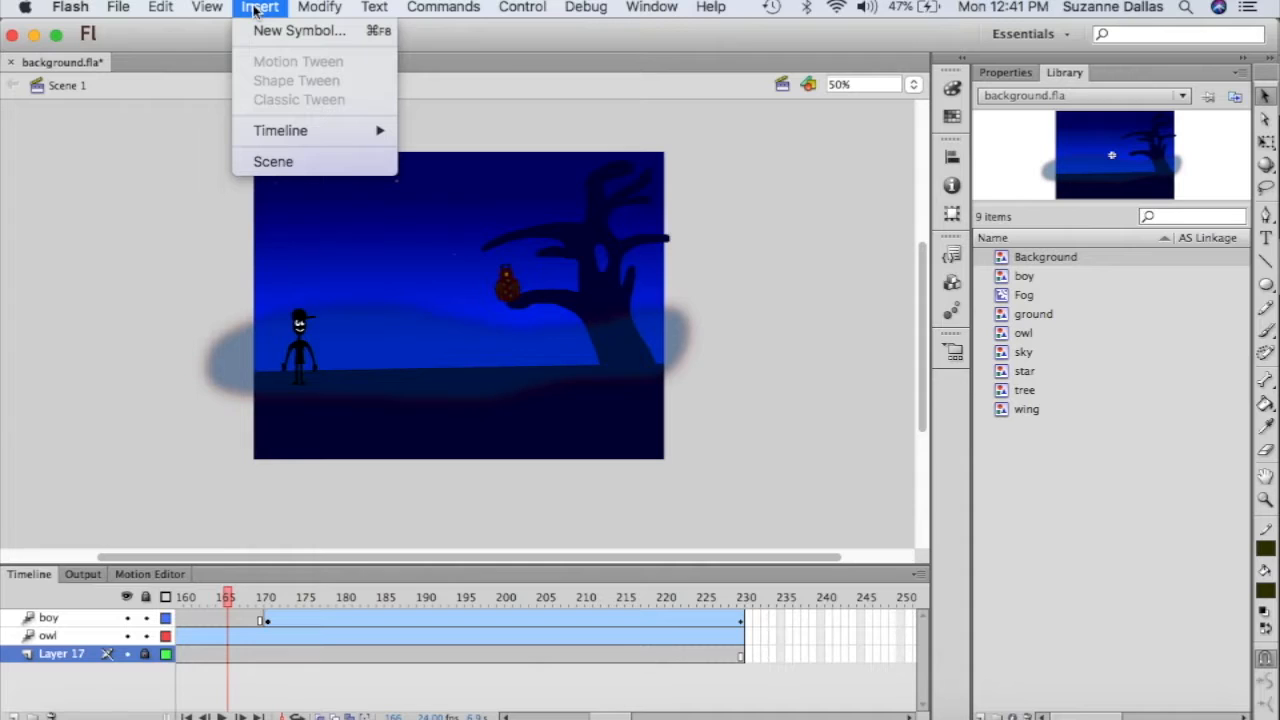
{"action": "left_click", "coordinate": [279, 162]}
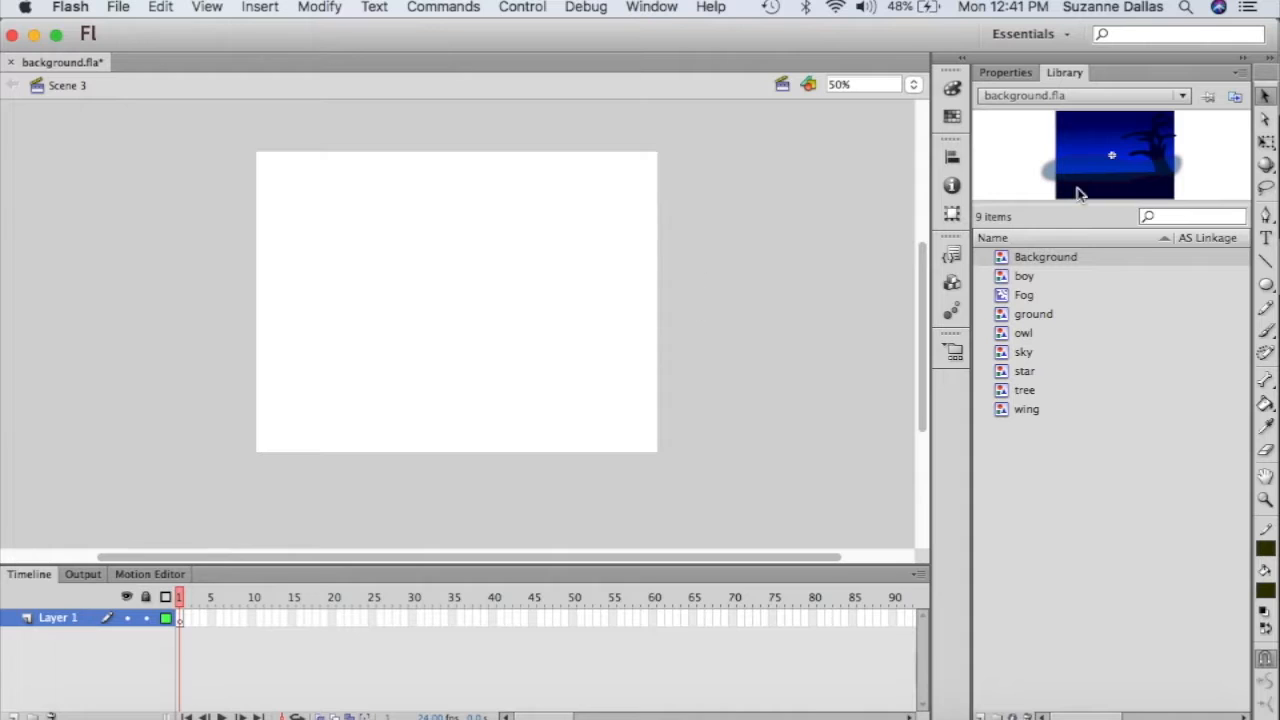
{"action": "left_click_drag", "start_coordinate": [1099, 160], "coordinate": [413, 296]}
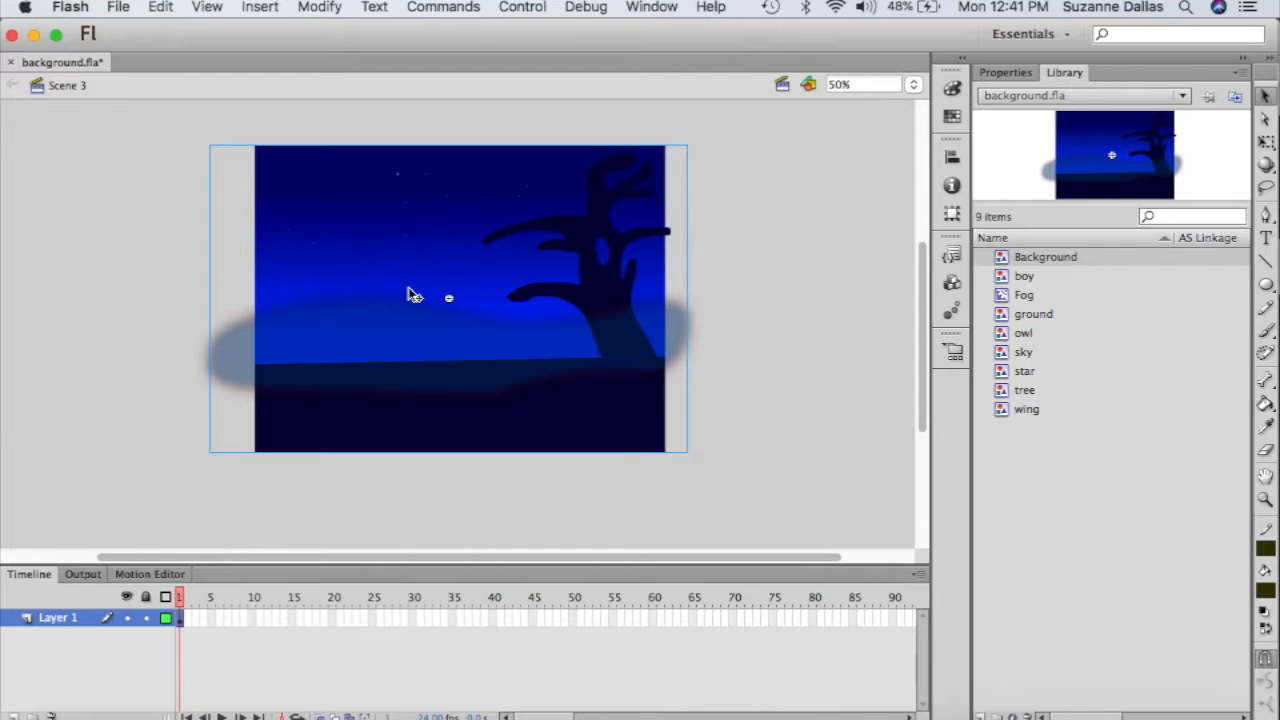
{"action": "left_click", "coordinate": [1024, 334]}
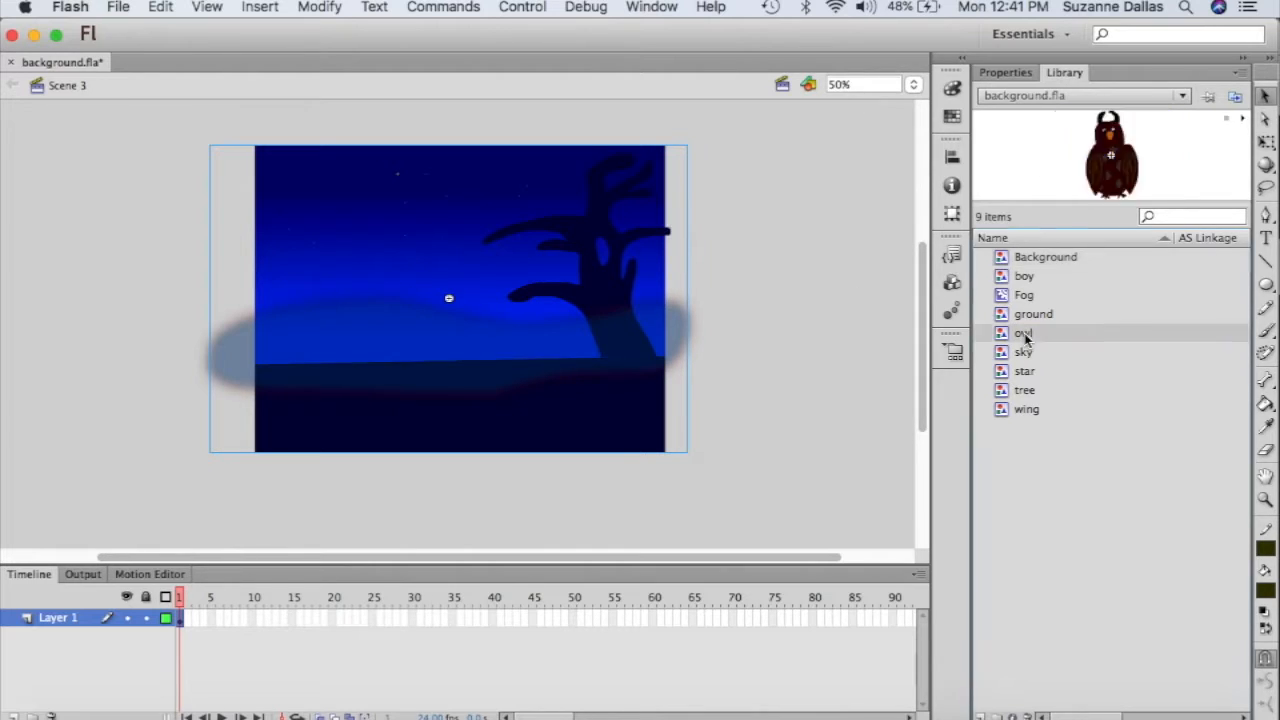
{"action": "left_click_drag", "start_coordinate": [753, 349], "coordinate": [767, 341]}
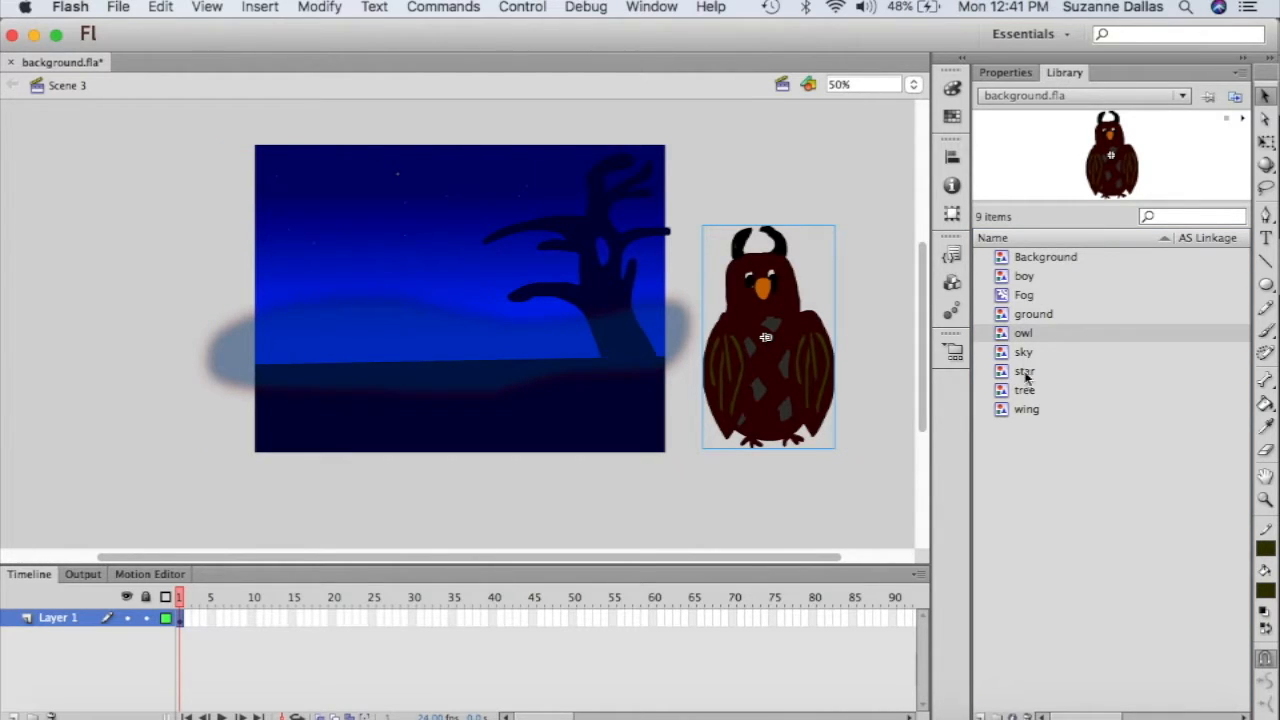
{"action": "left_click_drag", "start_coordinate": [1024, 276], "coordinate": [128, 373]}
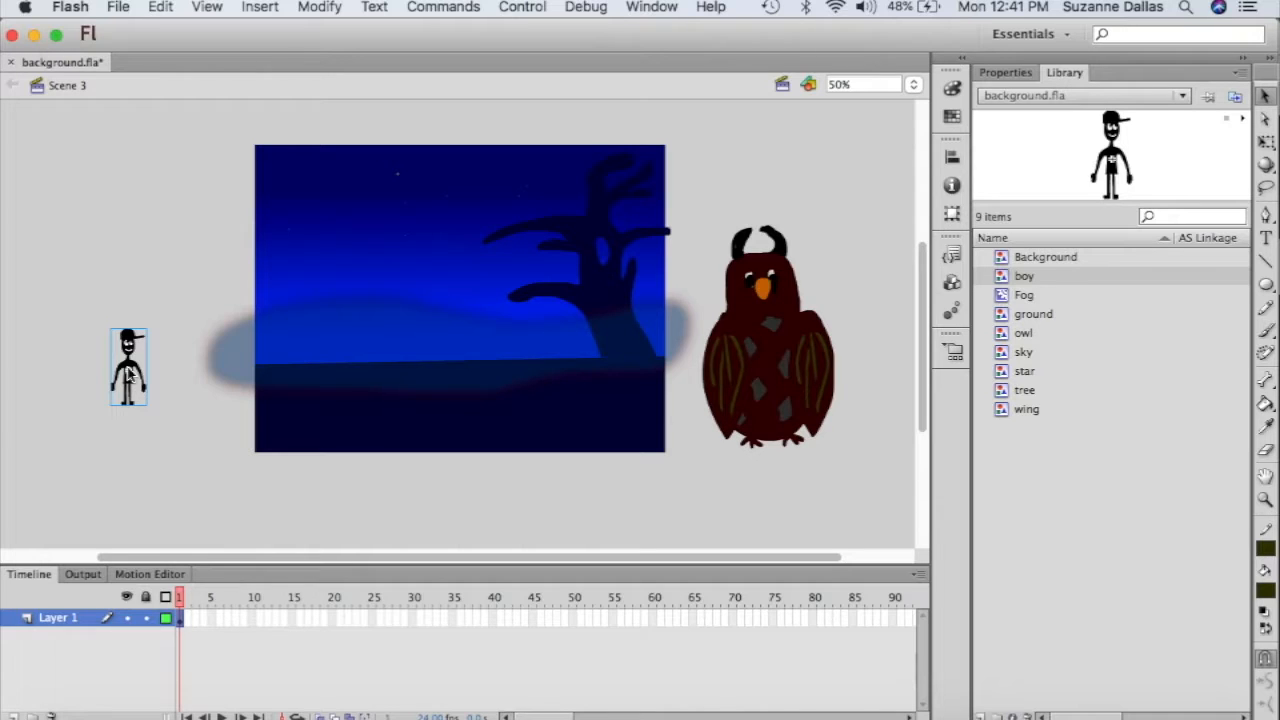
- Distribute the boy, owl and Background instances to separate layers and delete empty Layer 1
{"action": "left_click", "coordinate": [774, 358], "text": "shift"}
{"action": "right_click", "coordinate": [774, 357]}
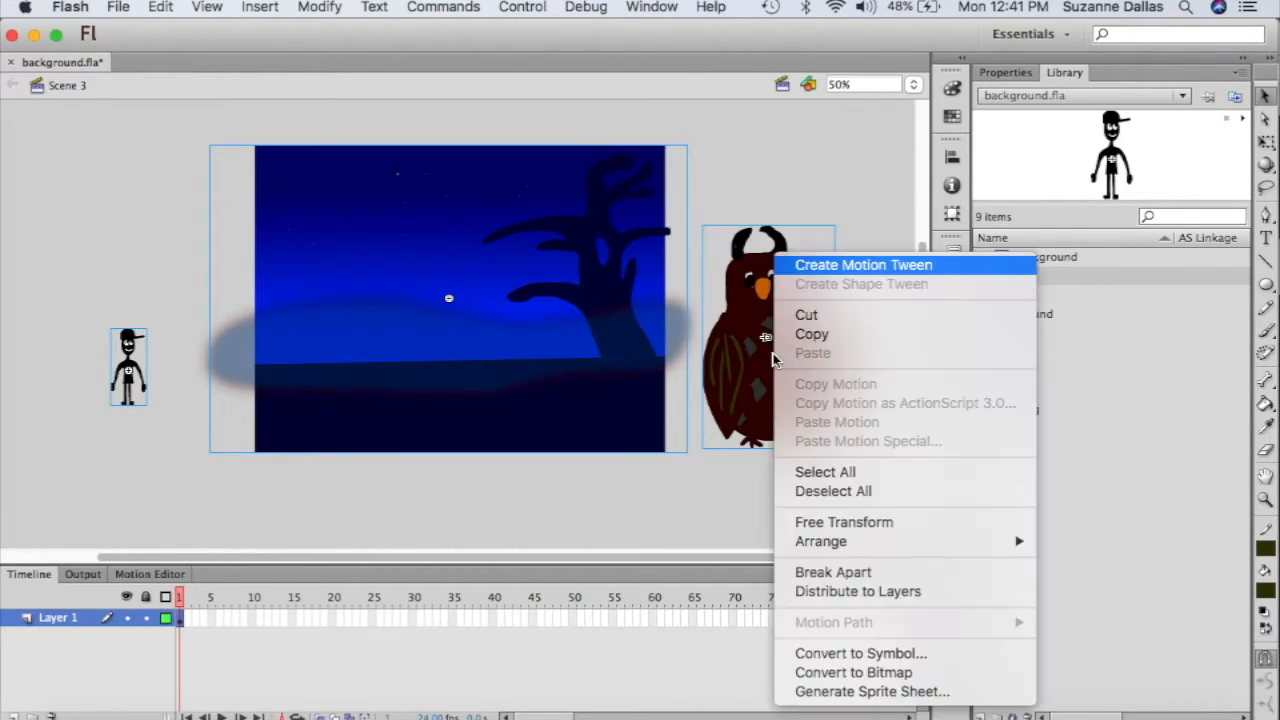
{"action": "left_click", "coordinate": [851, 594]}
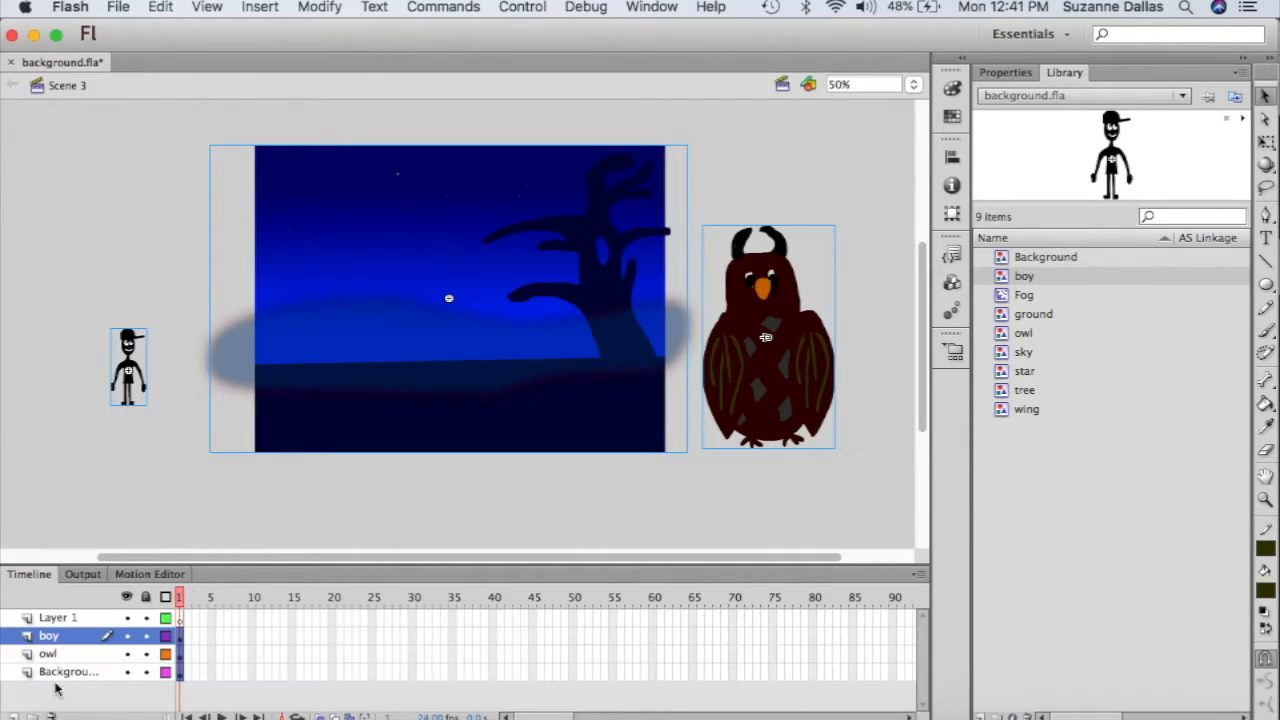
{"action": "left_click", "coordinate": [58, 620]}
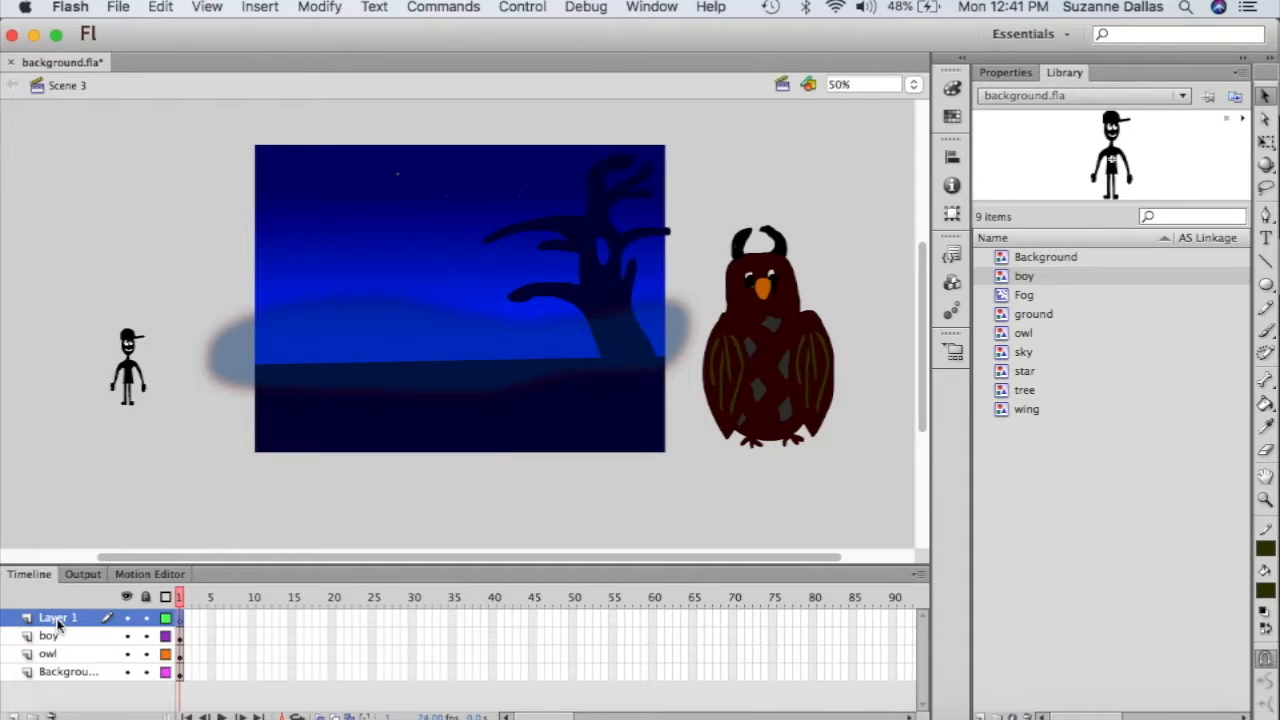
{"action": "left_click", "coordinate": [53, 716]}
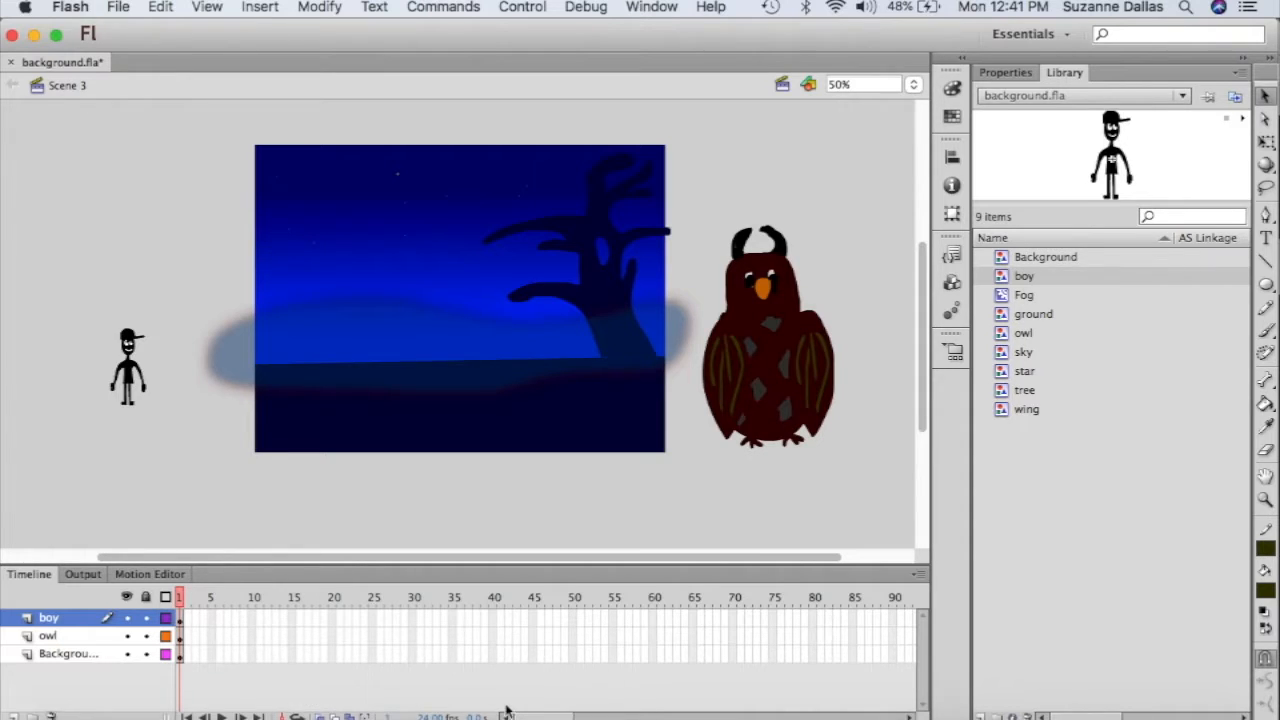
- Insert frames on frames 174–180 so the boy, owl and Background layers reach frame 180
{"action": "left_click_drag", "start_coordinate": [541, 717], "coordinate": [631, 713]}
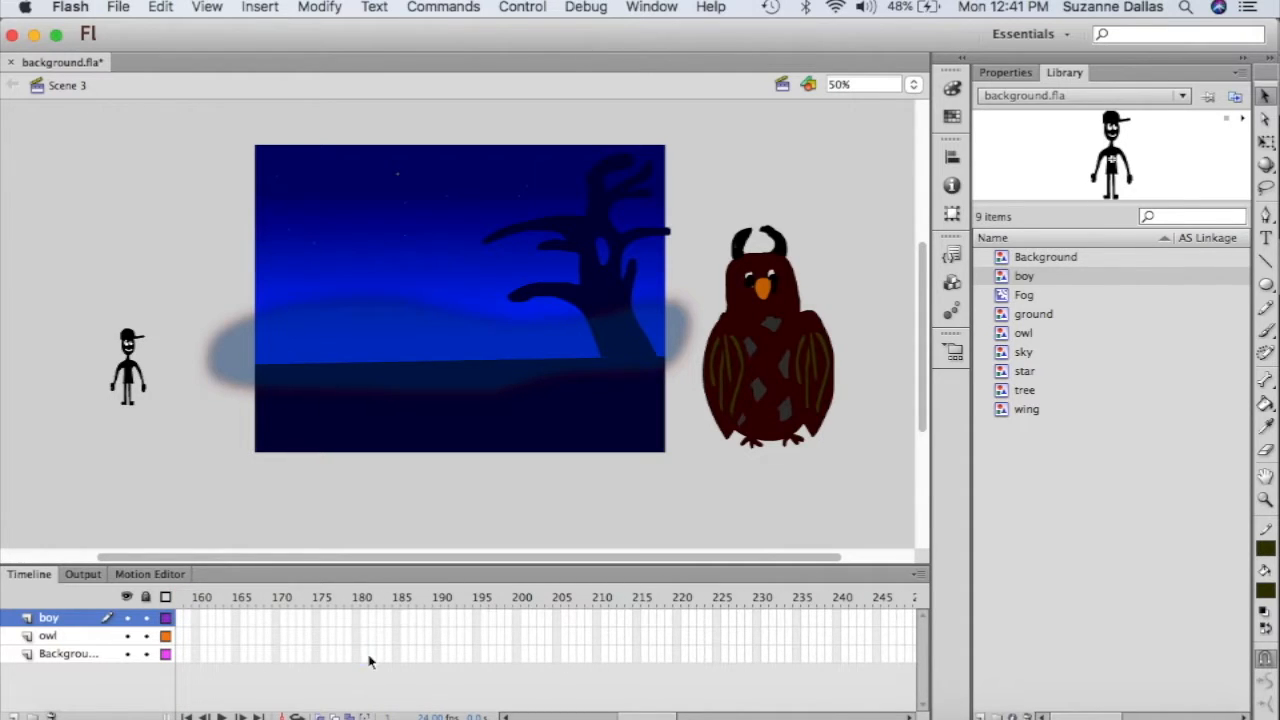
{"action": "left_click_drag", "start_coordinate": [366, 656], "coordinate": [311, 612]}
{"action": "right_click", "coordinate": [340, 633]}
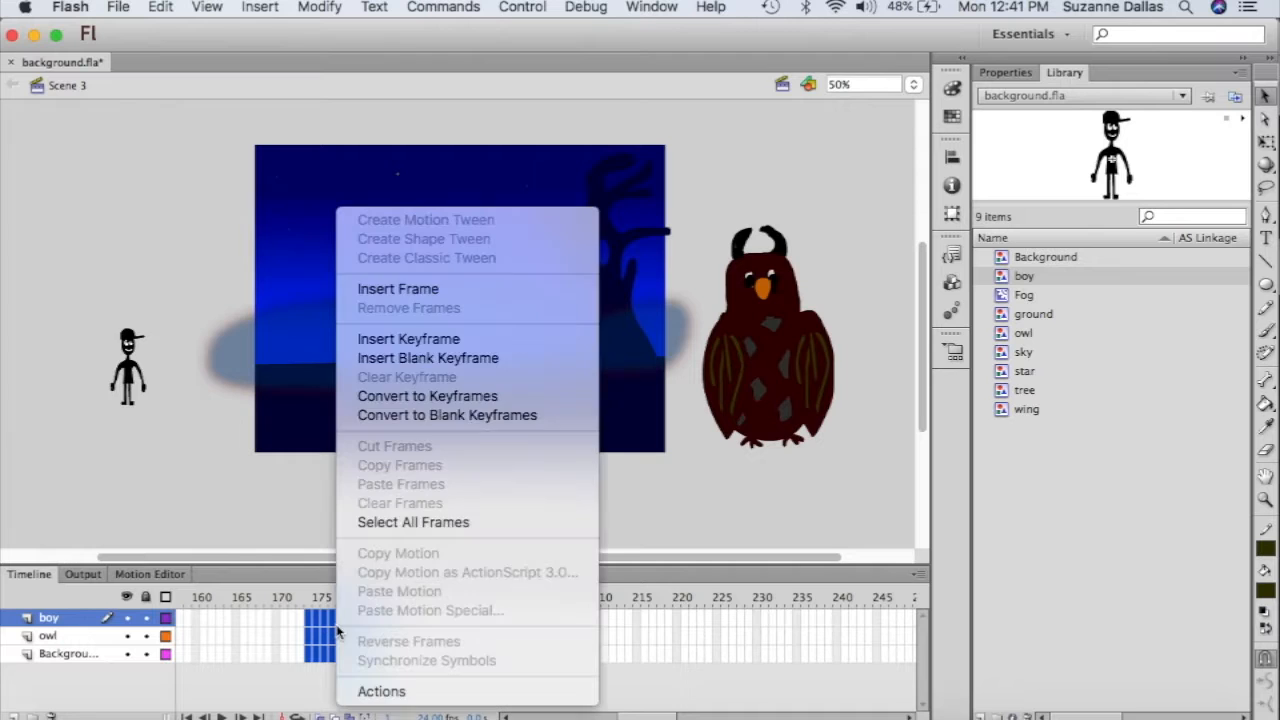
{"action": "left_click", "coordinate": [415, 290]}
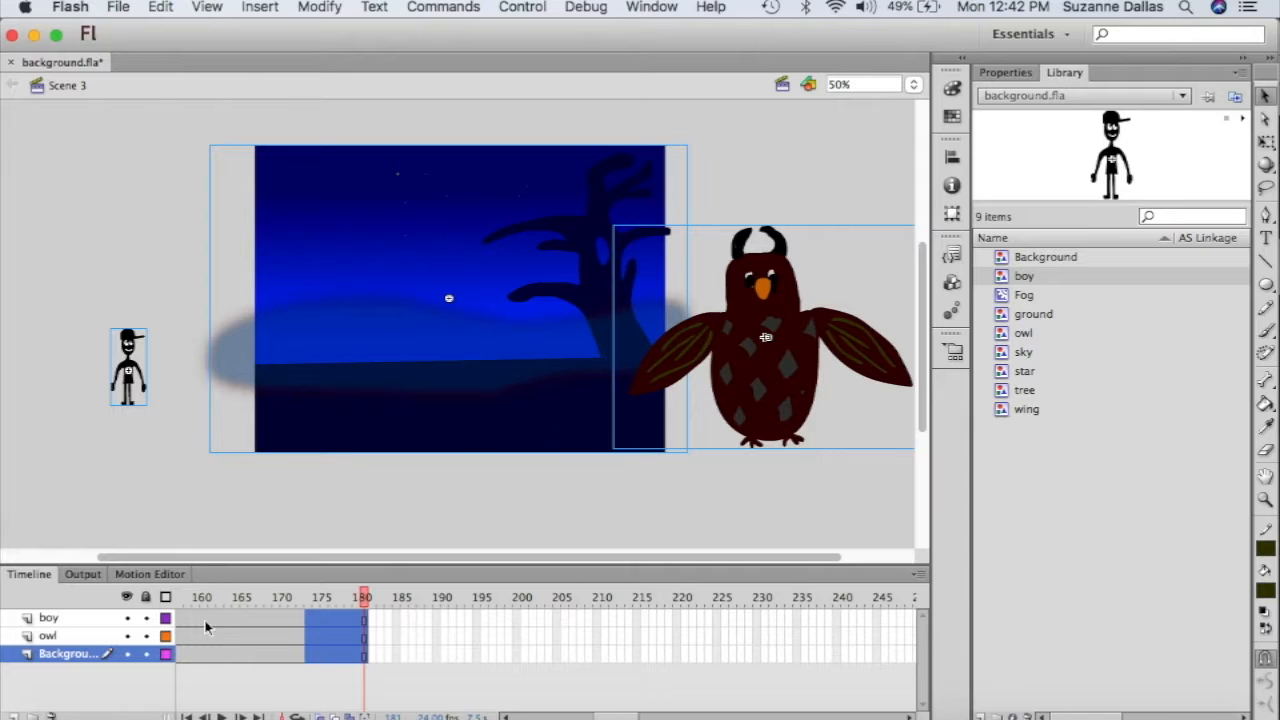
- Outline the Background layer, stretch boy, owl and background taller together, then select the Background artwork
{"action": "left_click", "coordinate": [166, 655]}
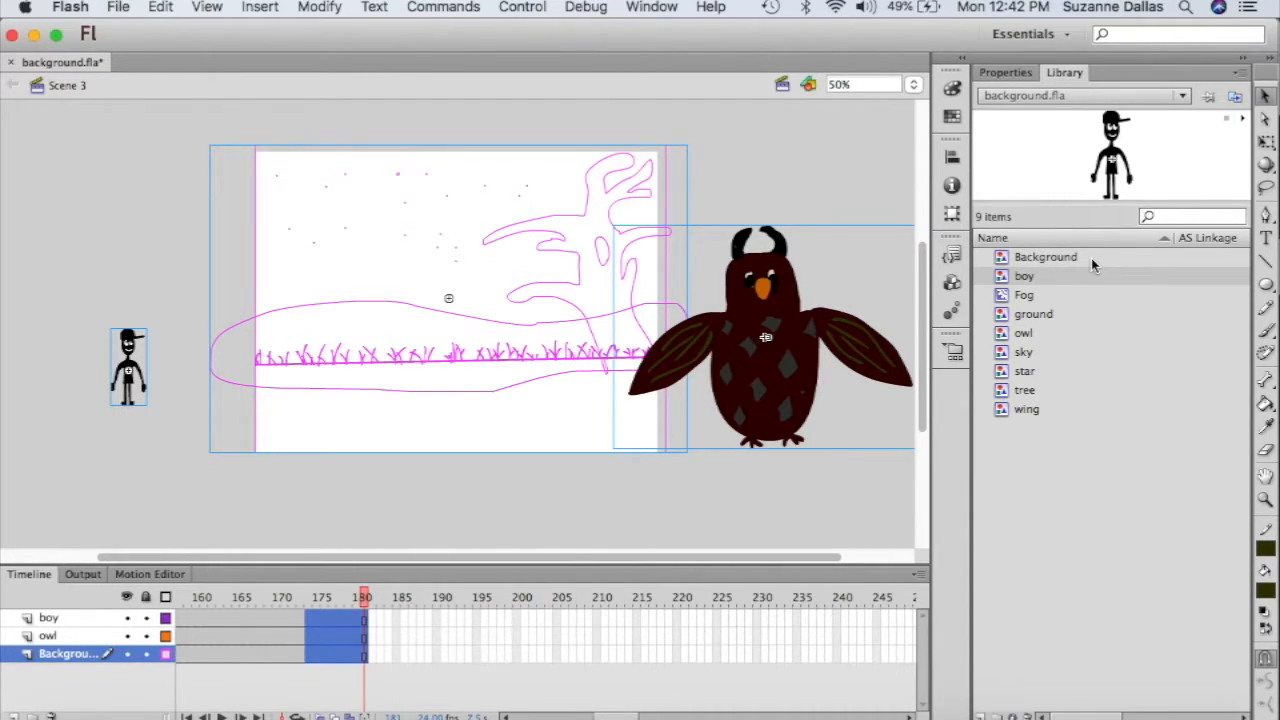
{"action": "left_click", "coordinate": [1265, 142]}
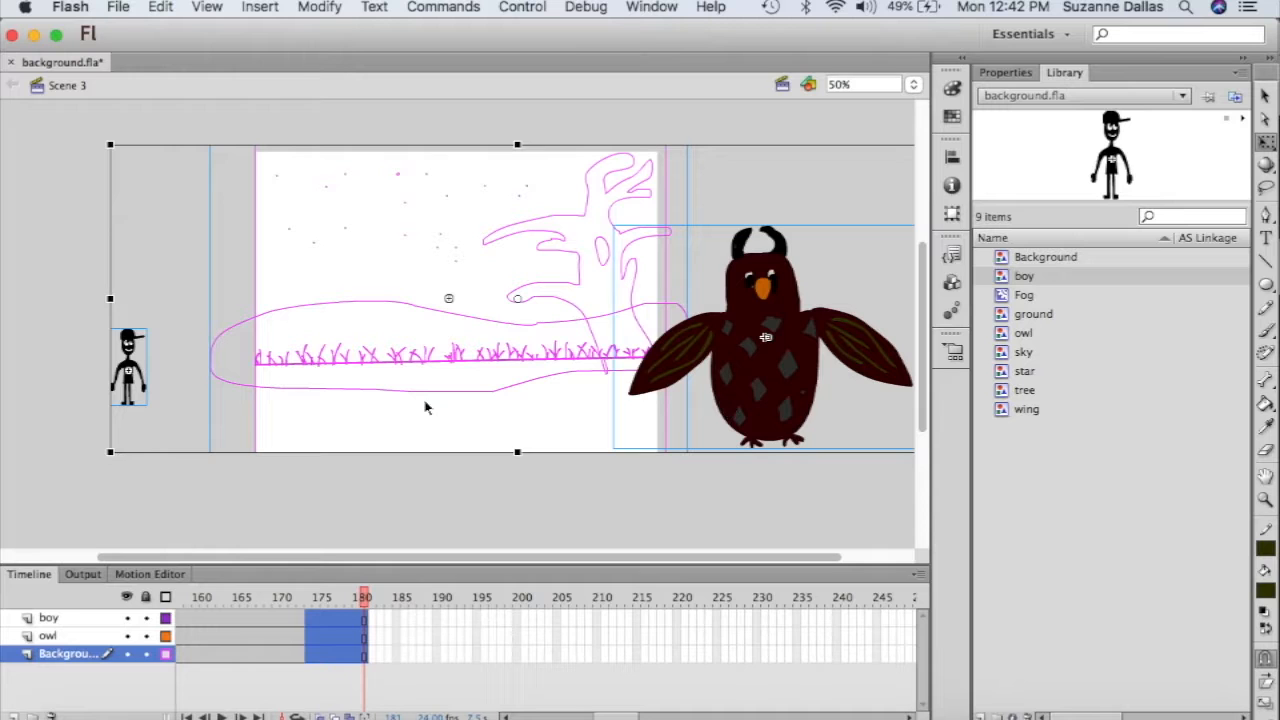
{"action": "left_click_drag", "start_coordinate": [110, 453], "coordinate": [103, 493]}
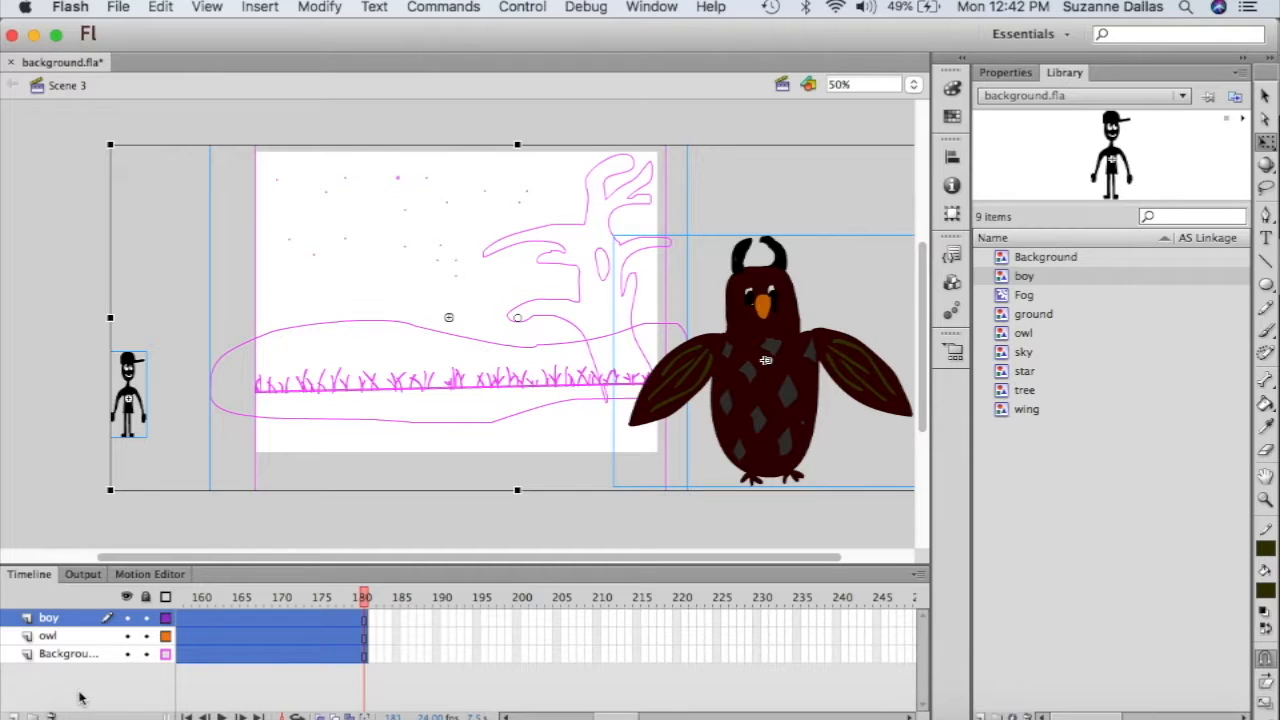
{"action": "left_click", "coordinate": [57, 656]}
{"action": "left_click", "coordinate": [58, 638]}
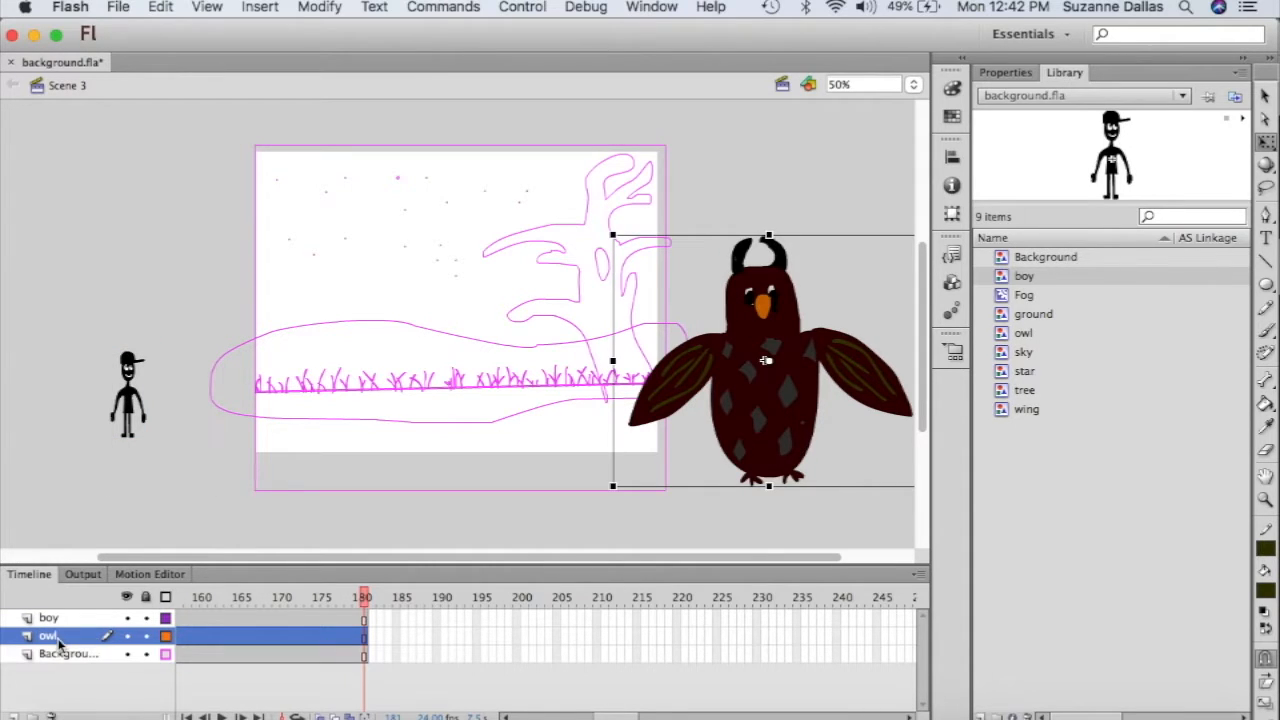
{"action": "left_click", "coordinate": [68, 656]}
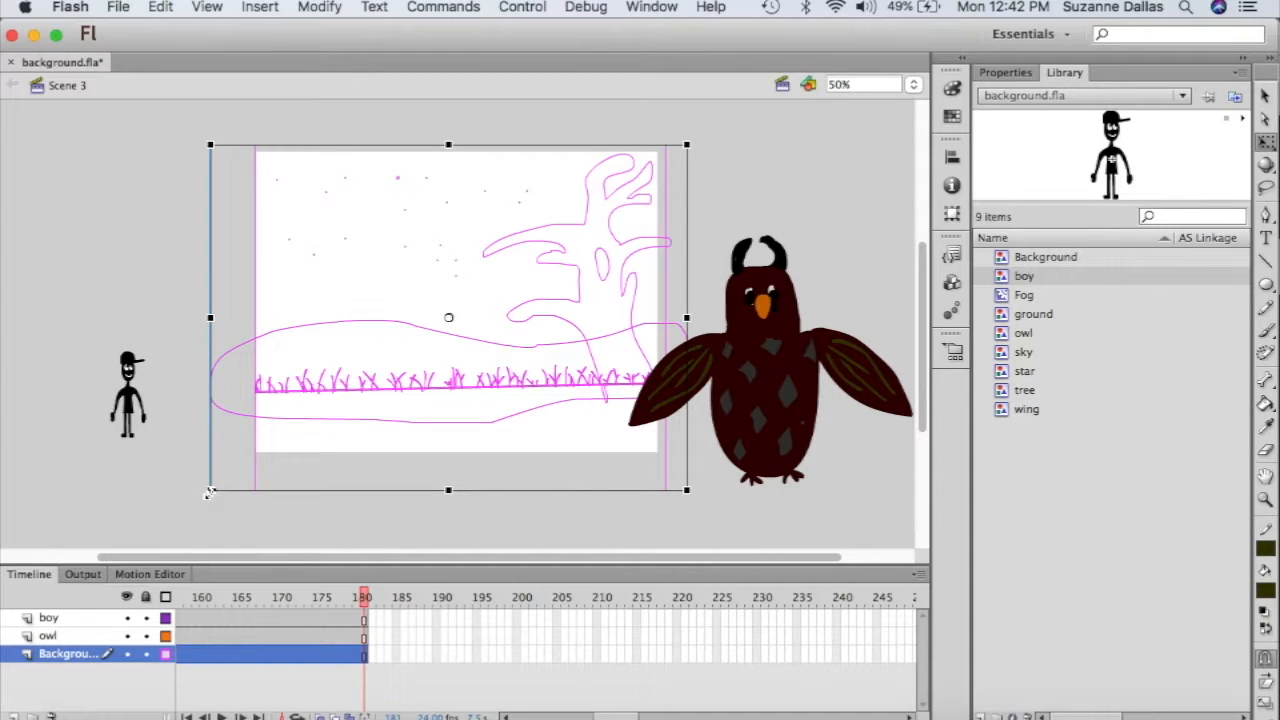
- Scale the background tree, grass and stars far past the stage edges with Free Transform
{"action": "left_click_drag", "start_coordinate": [209, 492], "coordinate": [3, 598]}
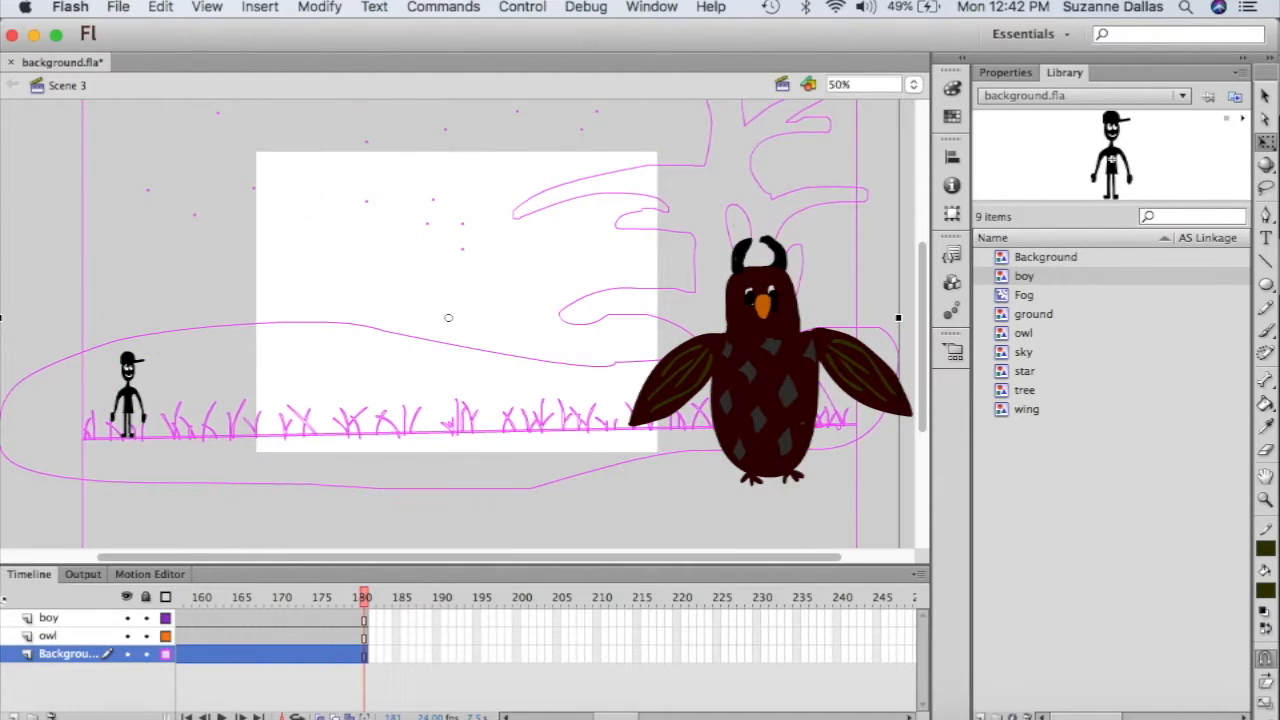
{"action": "left_click_drag", "start_coordinate": [547, 271], "coordinate": [455, 270]}
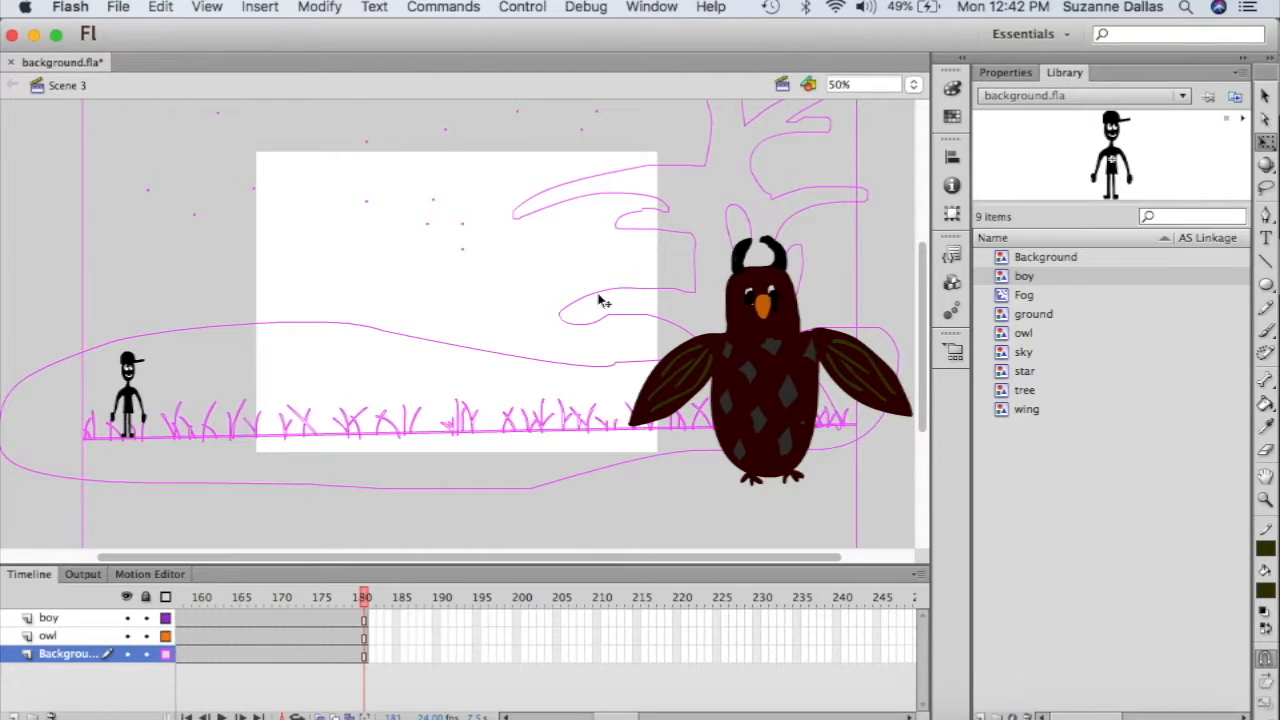
{"action": "scroll", "coordinate": [604, 302], "scroll_direction": "up", "scroll_amount": 5}
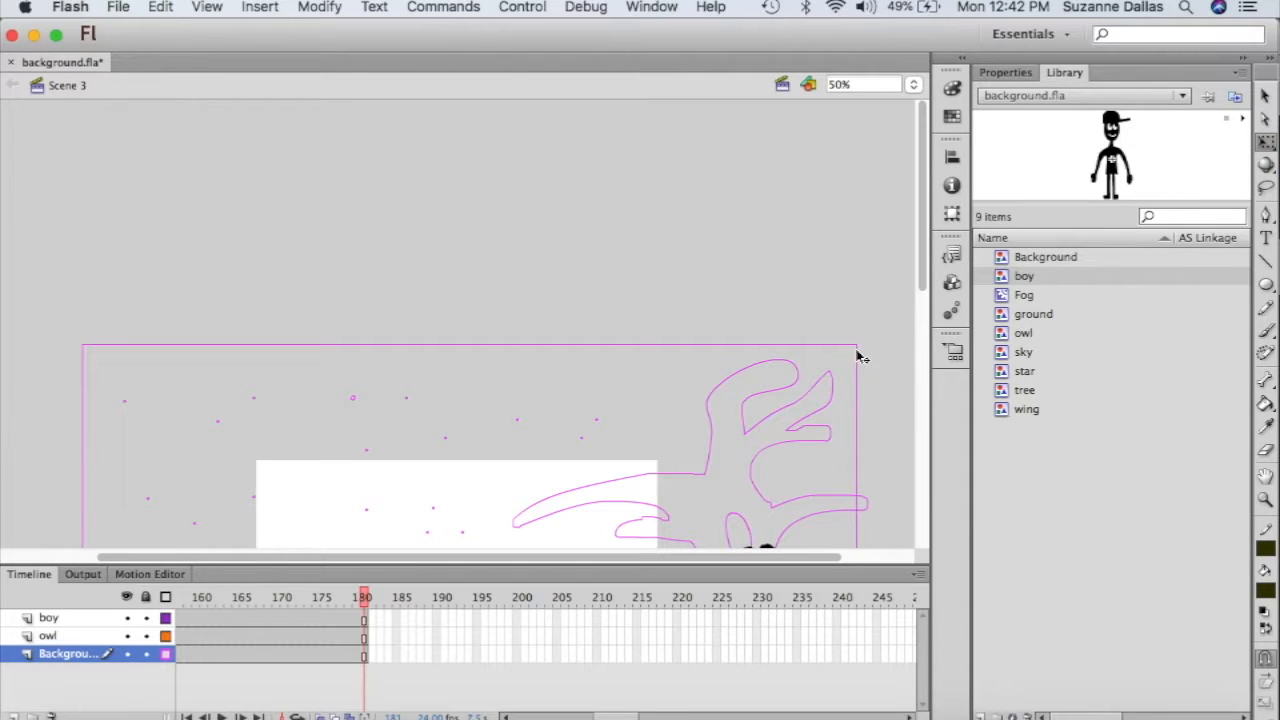
{"action": "left_click_drag", "start_coordinate": [792, 384], "coordinate": [675, 392]}
{"action": "scroll", "coordinate": [739, 418], "scroll_direction": "down", "scroll_amount": 5}
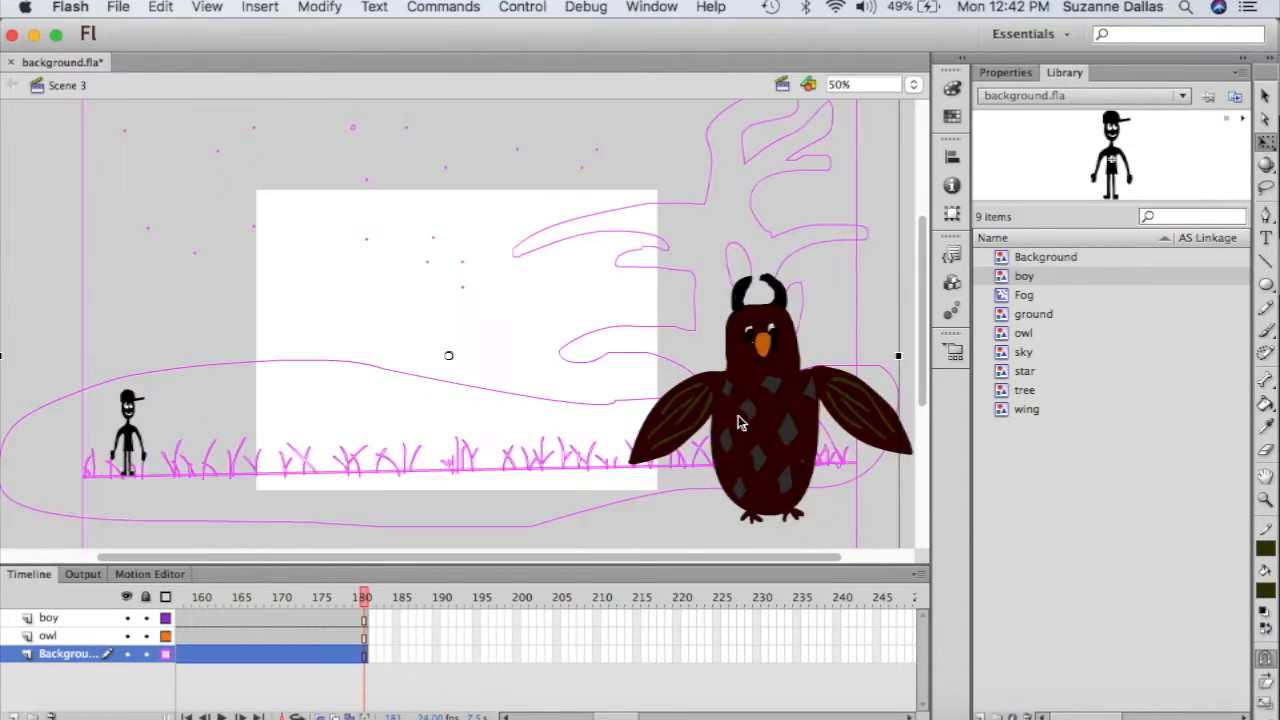
{"action": "scroll", "coordinate": [739, 420], "scroll_direction": "up", "scroll_amount": 2}
{"action": "right_click", "coordinate": [738, 435]}
{"action": "left_click", "coordinate": [573, 138]}
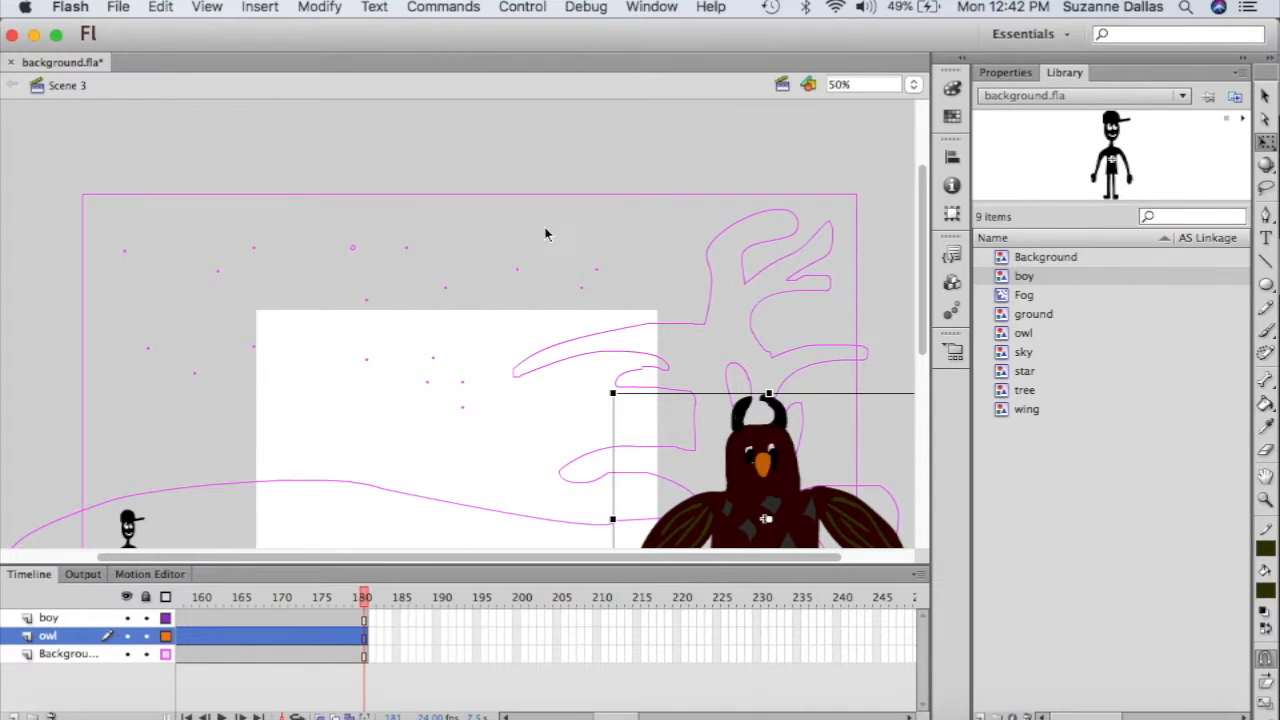
{"action": "left_click", "coordinate": [560, 233]}
{"action": "left_click", "coordinate": [775, 270]}
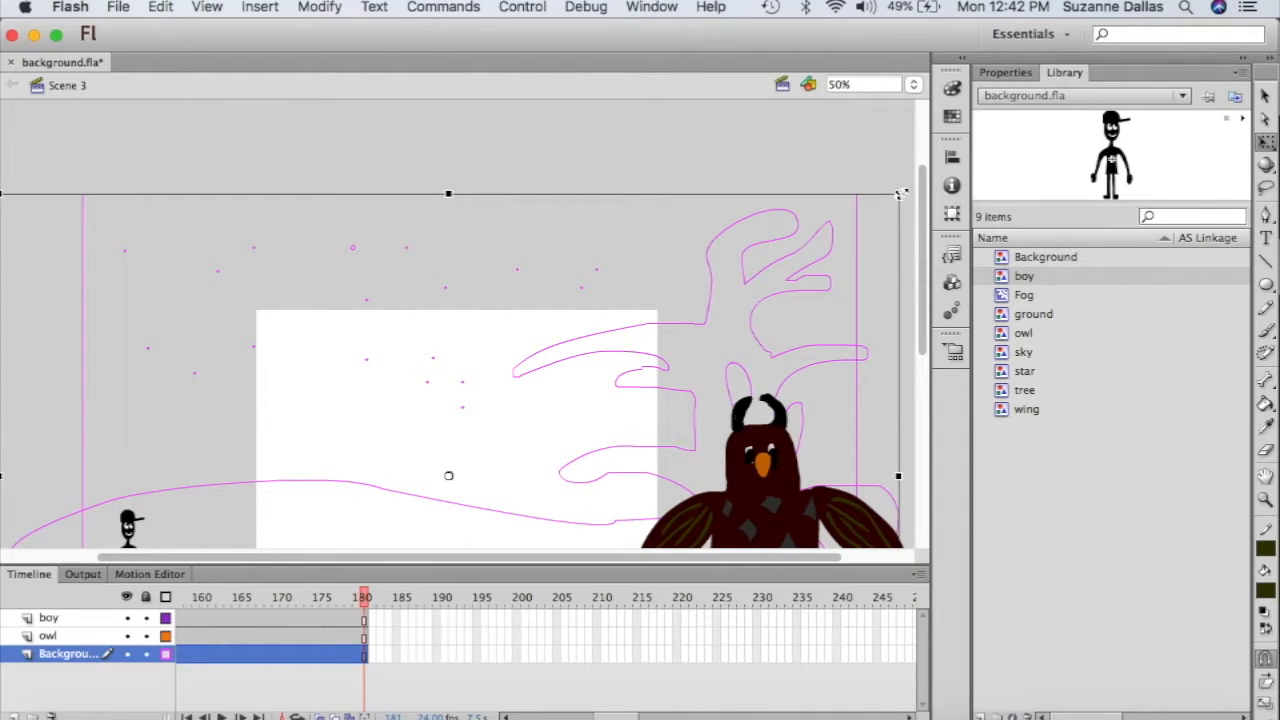
{"action": "left_click_drag", "start_coordinate": [888, 190], "coordinate": [916, 101]}
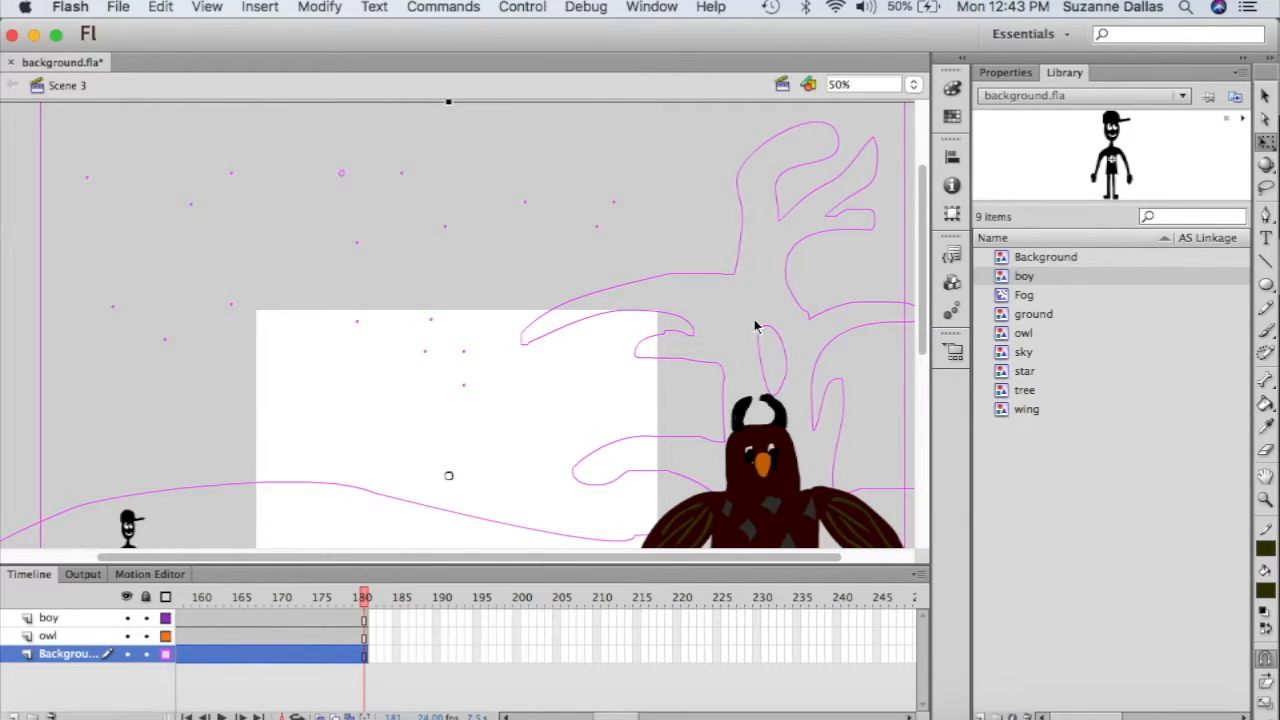
- Move the enlarged background artwork left so the tree spans the stage
{"action": "scroll", "coordinate": [622, 152], "scroll_direction": "up", "scroll_amount": 2}
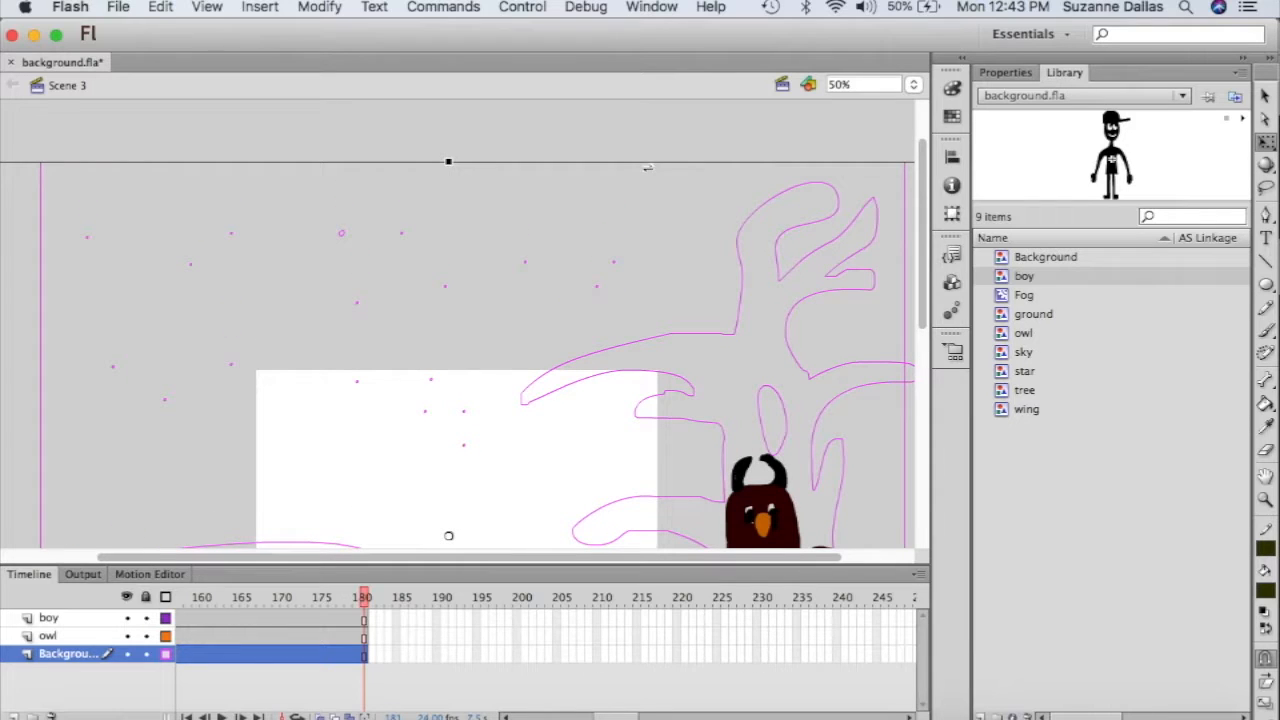
{"action": "left_click", "coordinate": [1266, 96]}
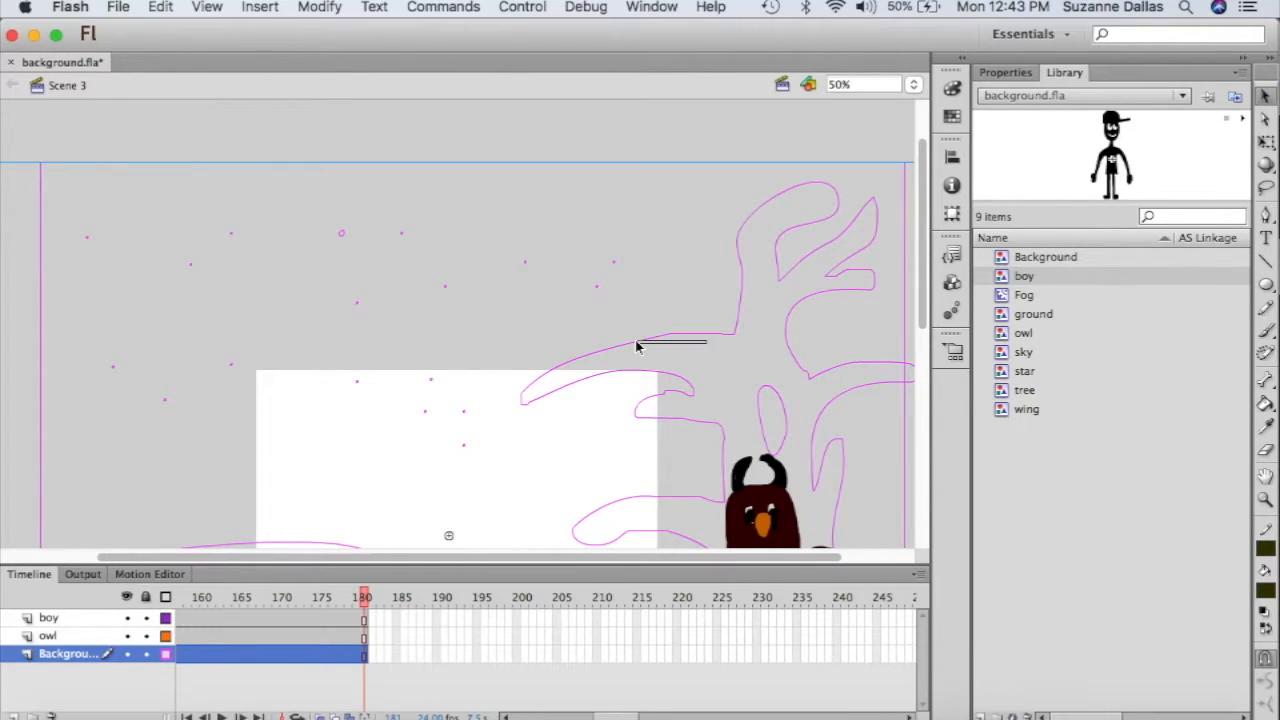
{"action": "scroll", "coordinate": [796, 334], "scroll_direction": "down", "scroll_amount": 9}
{"action": "scroll", "coordinate": [798, 334], "scroll_direction": "up", "scroll_amount": 1}
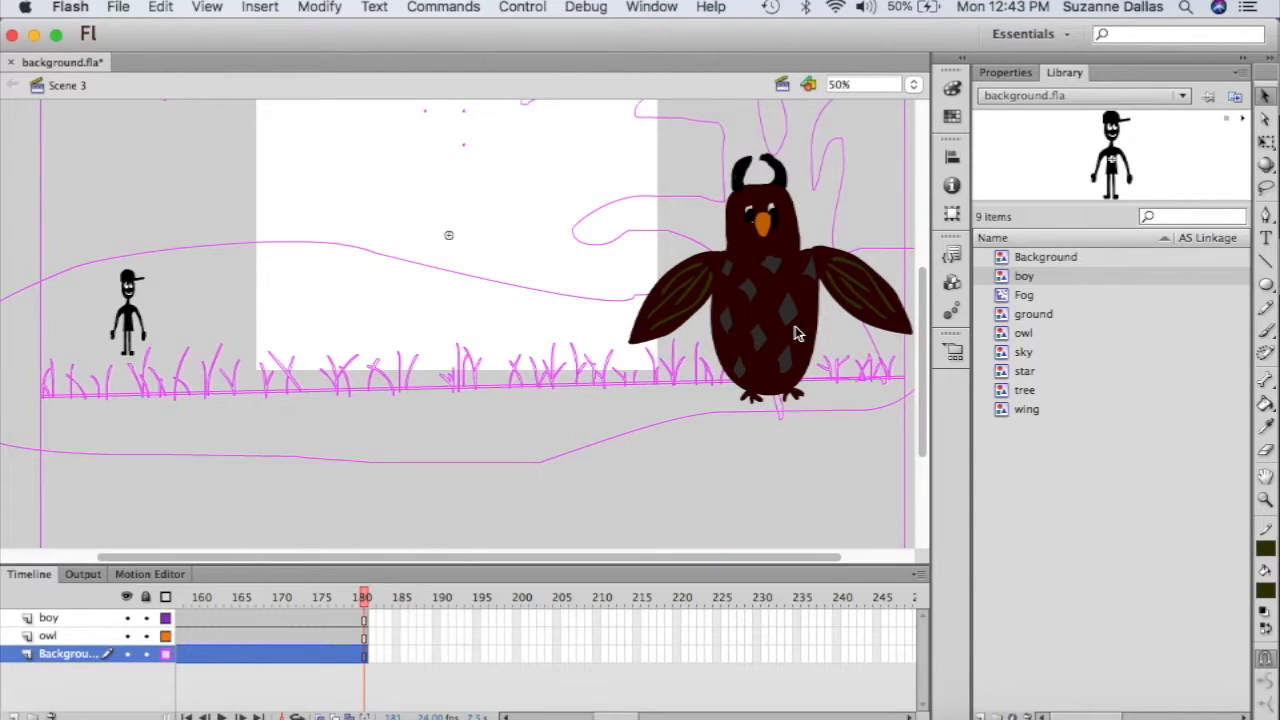
{"action": "left_click_drag", "start_coordinate": [517, 389], "coordinate": [254, 370]}
{"action": "scroll", "coordinate": [256, 372], "scroll_direction": "up", "scroll_amount": 4}
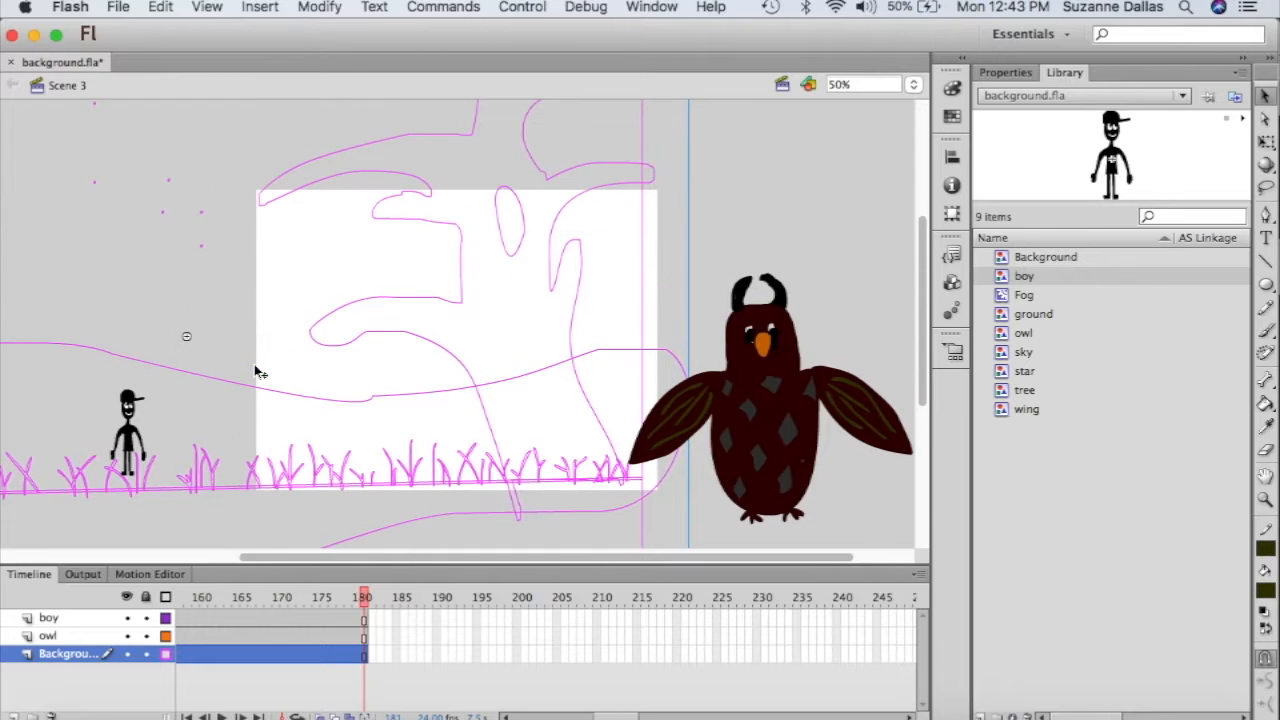
{"action": "left_click", "coordinate": [486, 368]}
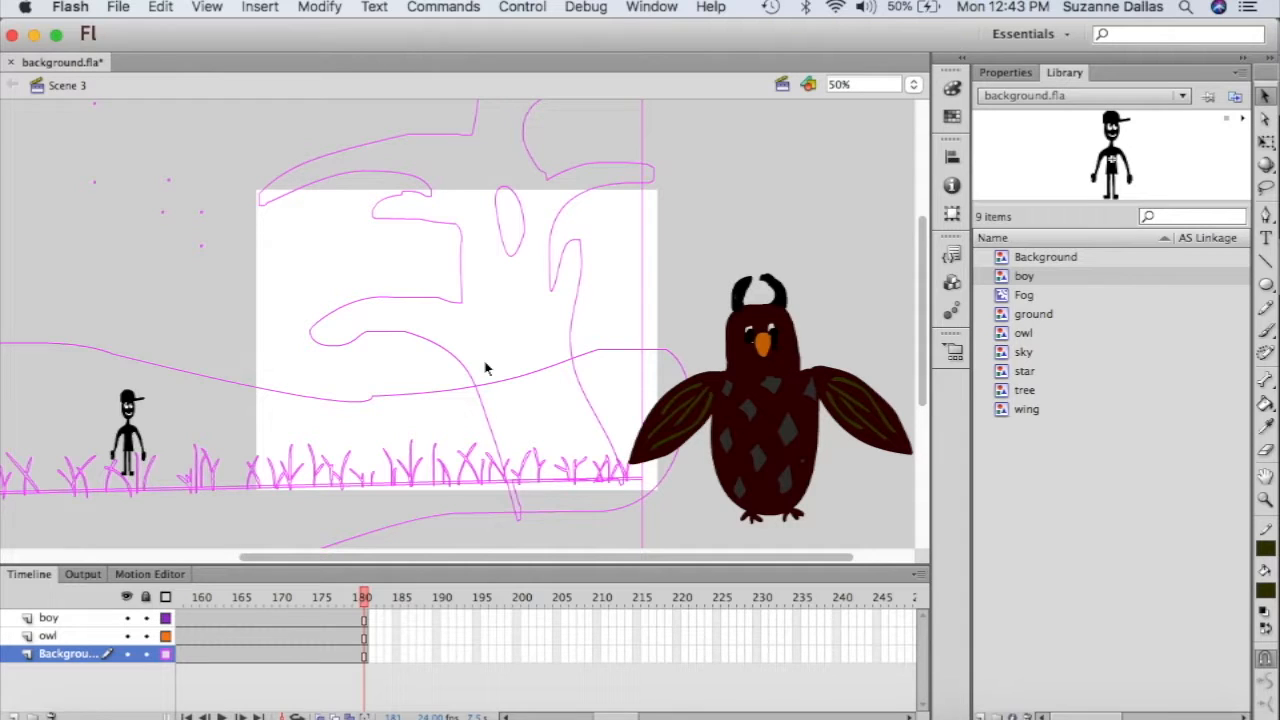
- Shrink the owl and place it on the upper-left stage at X 125.70, Y 167.50
{"action": "left_click", "coordinate": [765, 400]}
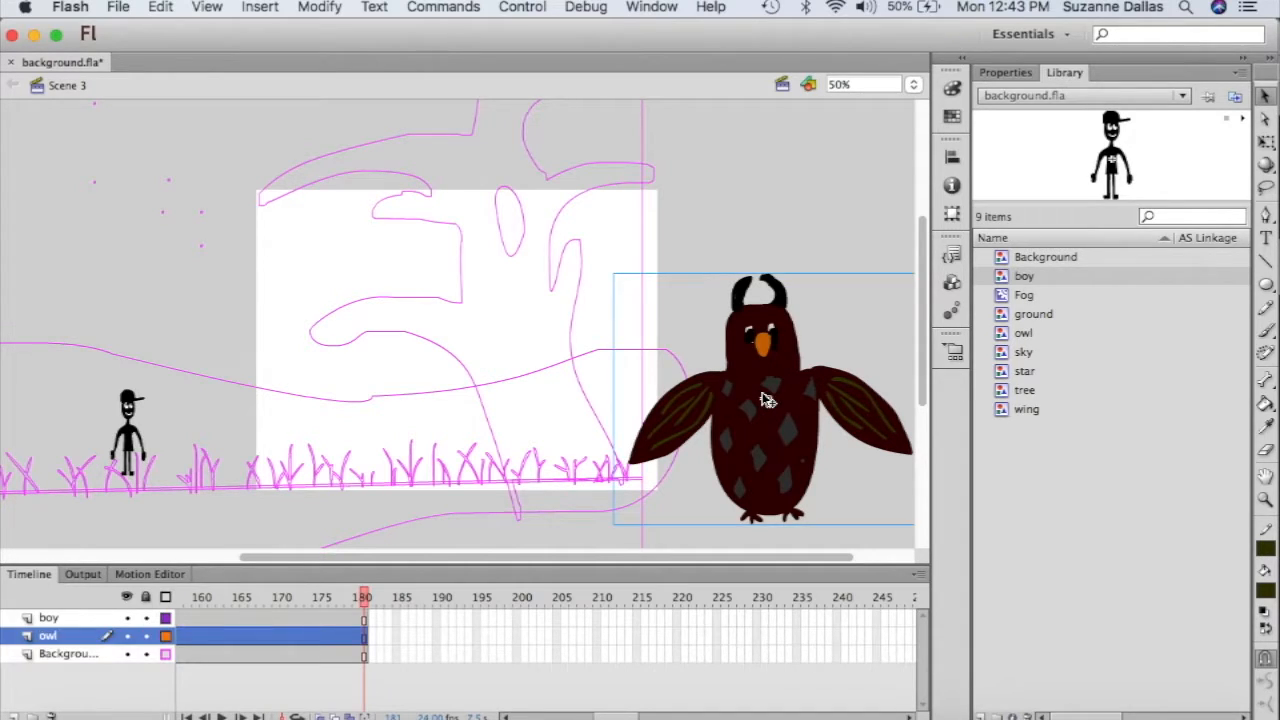
{"action": "key", "text": "q"}
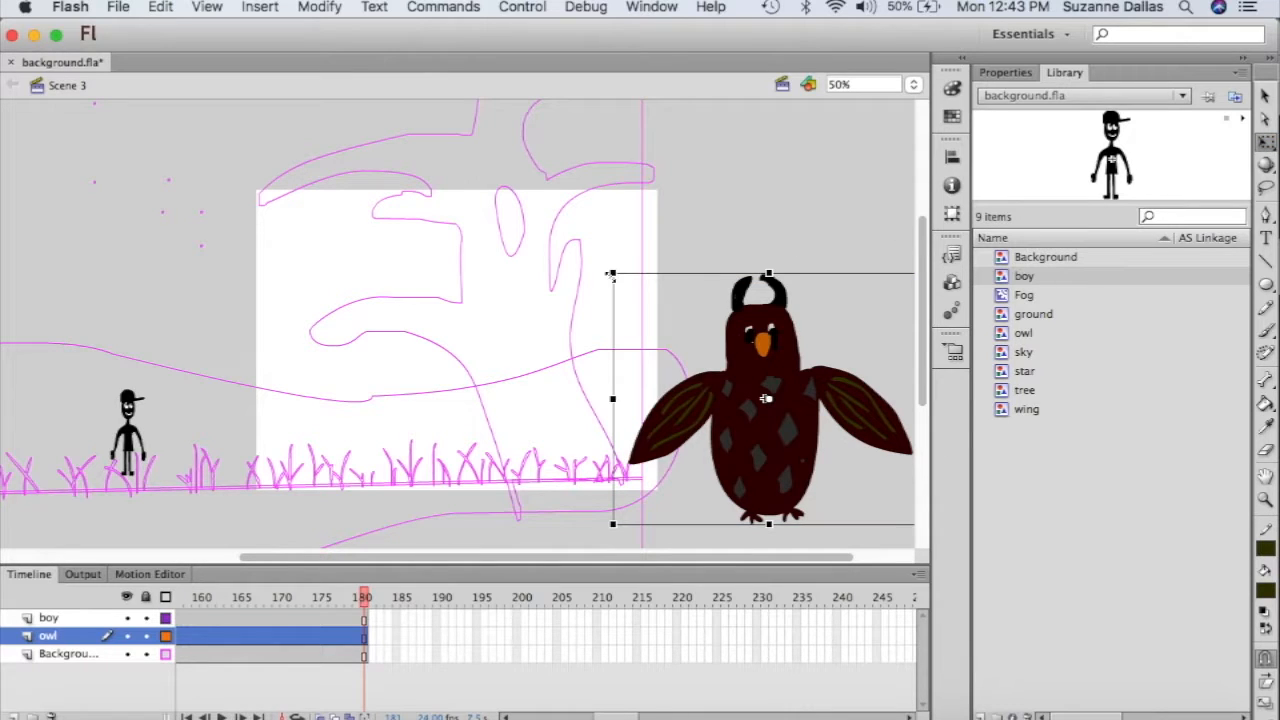
{"action": "left_click_drag", "start_coordinate": [612, 274], "coordinate": [700, 342]}
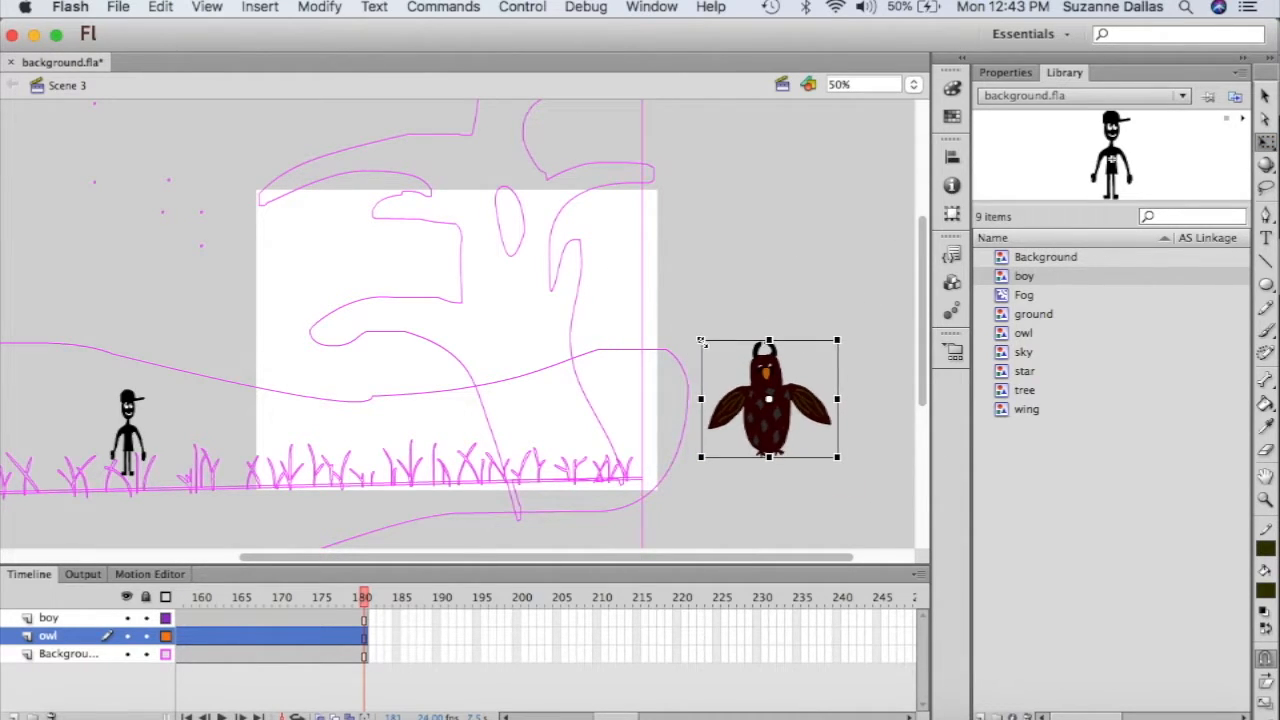
{"action": "left_click_drag", "start_coordinate": [735, 389], "coordinate": [334, 271]}
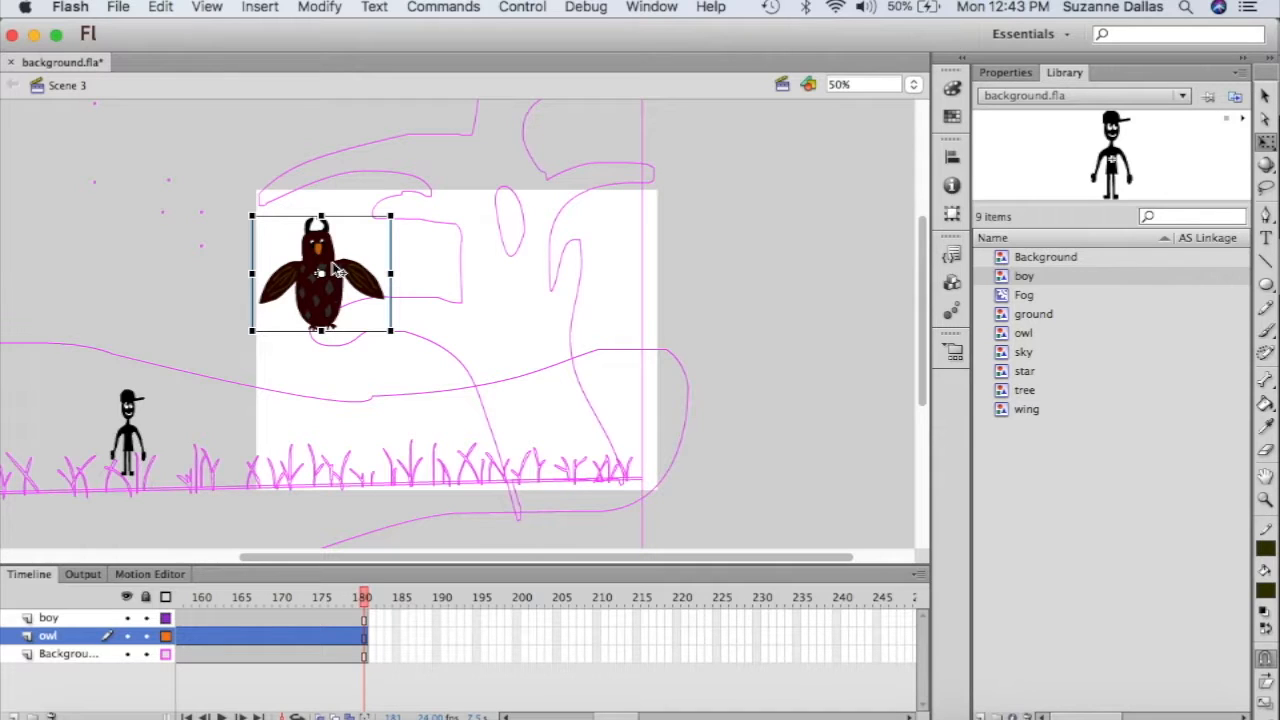
{"action": "left_click", "coordinate": [1005, 74]}
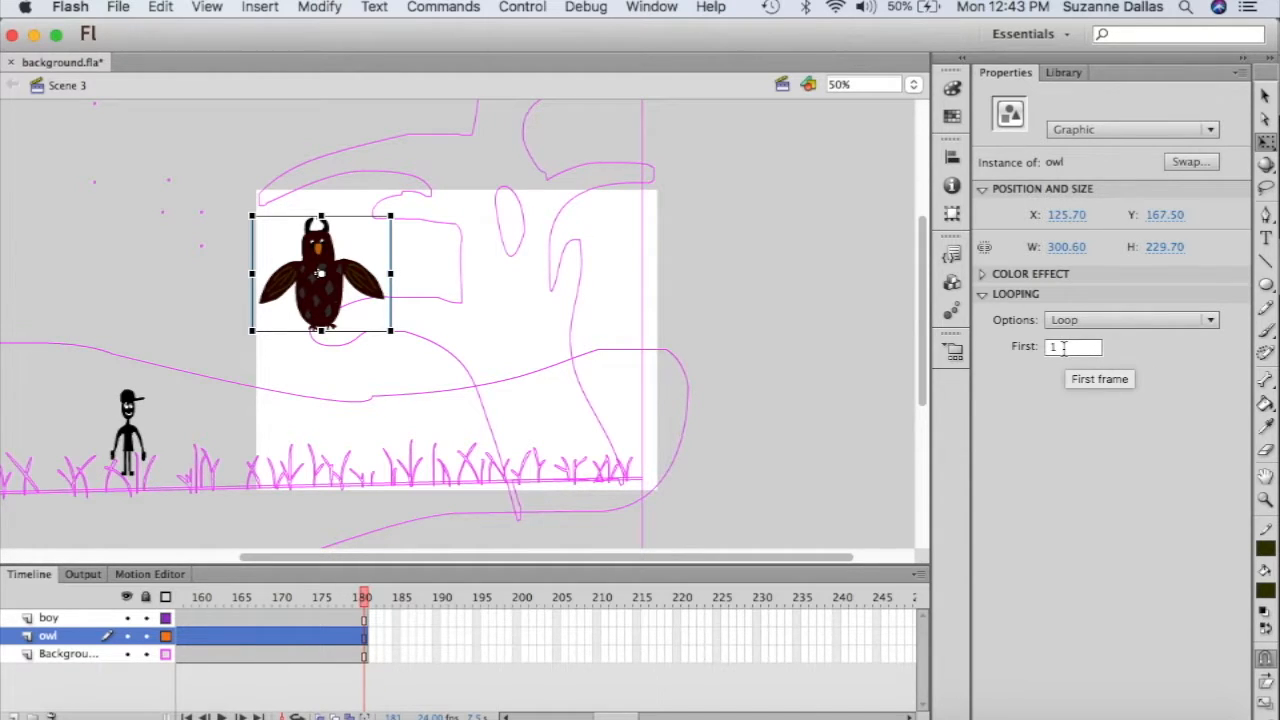
- Move the boy up and to the right, undoing an accidental skew
{"action": "left_click", "coordinate": [133, 421]}
{"action": "left_click_drag", "start_coordinate": [133, 421], "coordinate": [223, 153]}
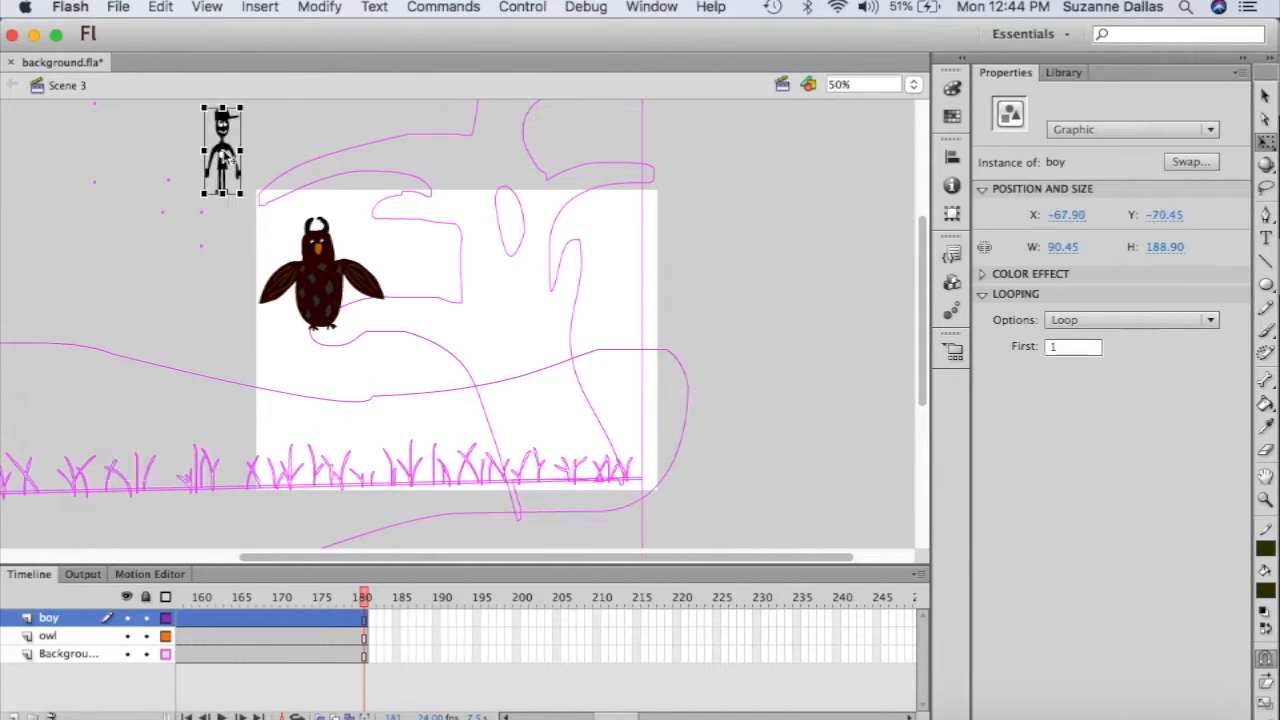
{"action": "scroll", "coordinate": [754, 346], "scroll_direction": "up", "scroll_amount": 3}
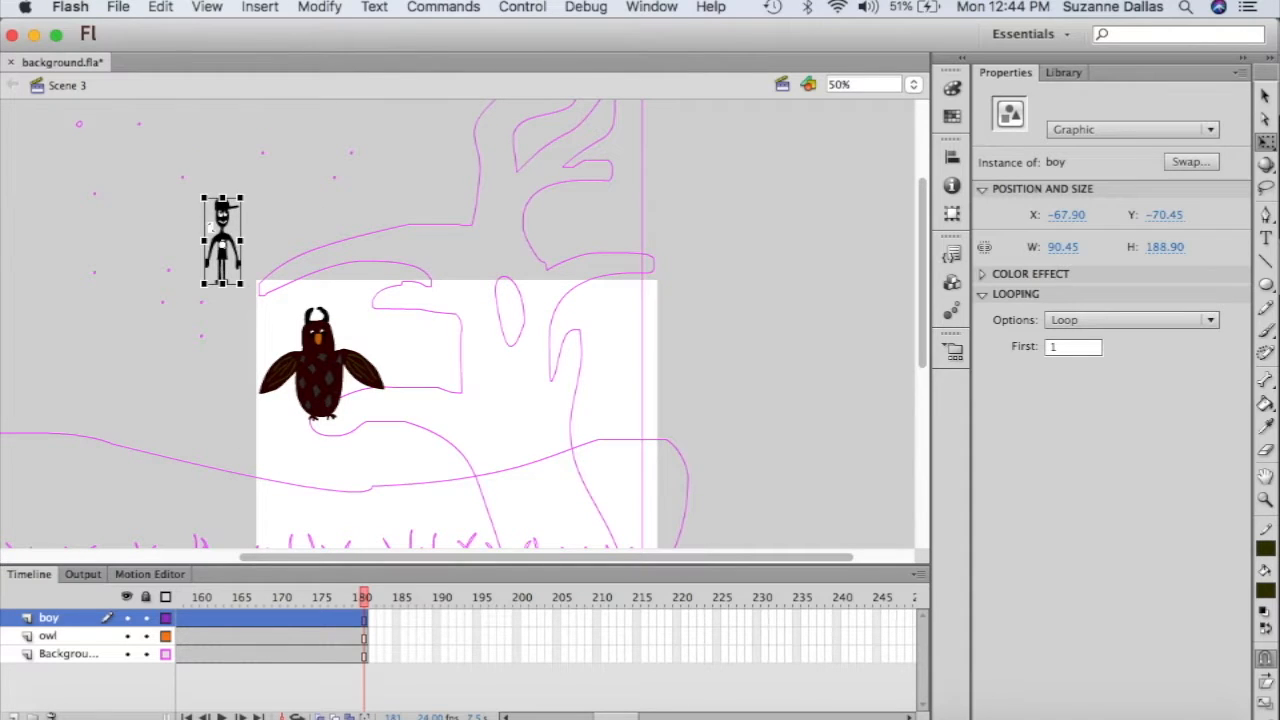
{"action": "left_click_drag", "start_coordinate": [204, 240], "coordinate": [204, 197]}
{"action": "key", "text": "super+z"}
{"action": "left_click_drag", "start_coordinate": [224, 238], "coordinate": [364, 176]}
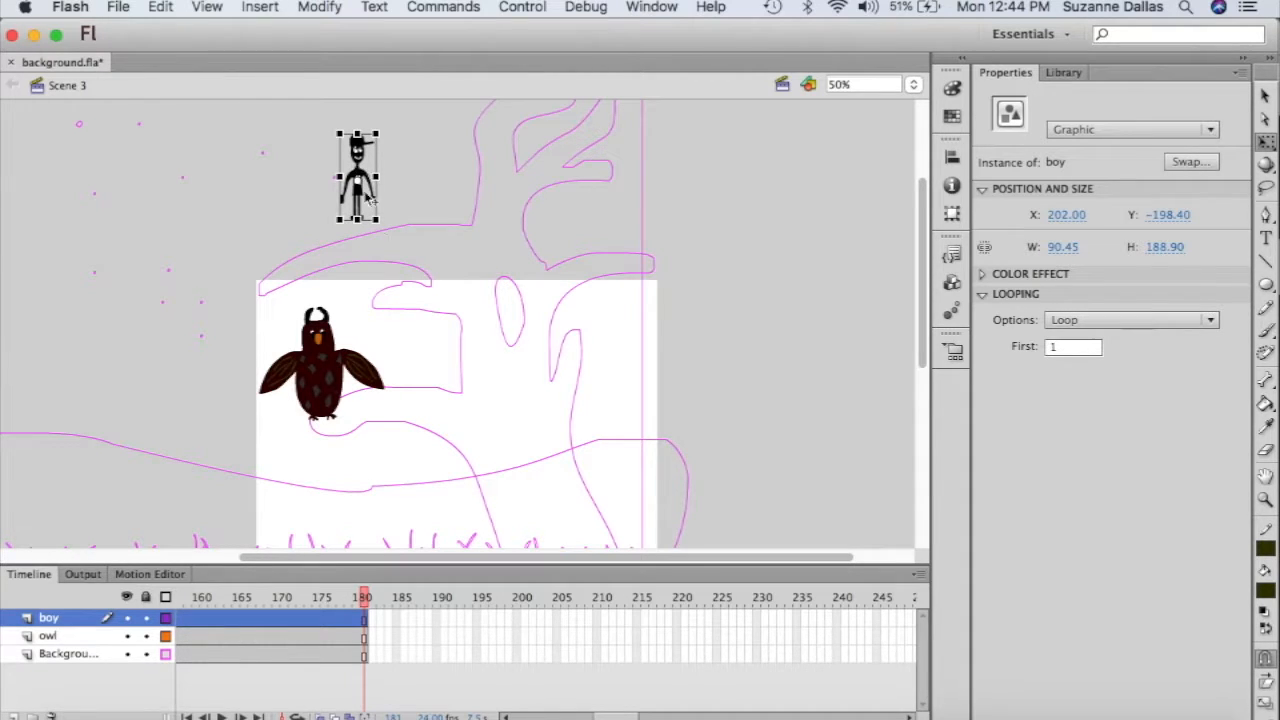
- Scale the boy to about 353 by 557 and place him above the stage at X 177.40, Y -277.85
{"action": "scroll", "coordinate": [387, 254], "scroll_direction": "up", "scroll_amount": 3}
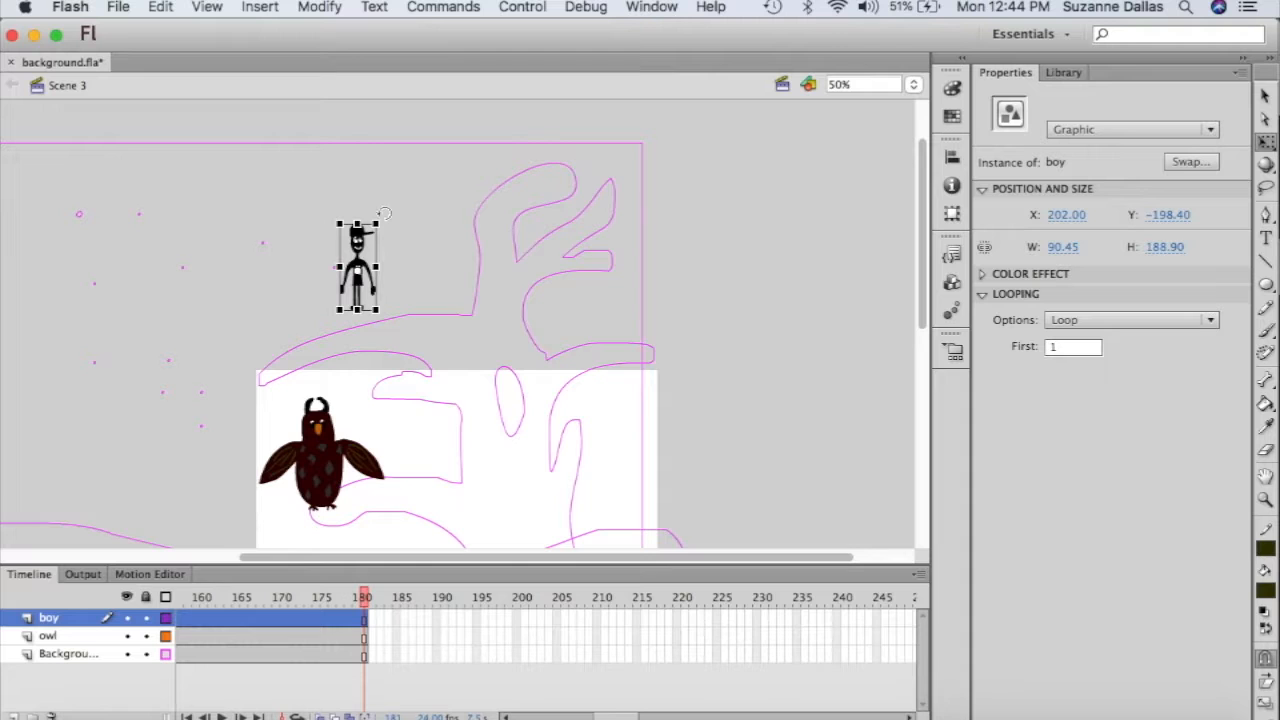
{"action": "left_click_drag", "start_coordinate": [382, 222], "coordinate": [428, 131]}
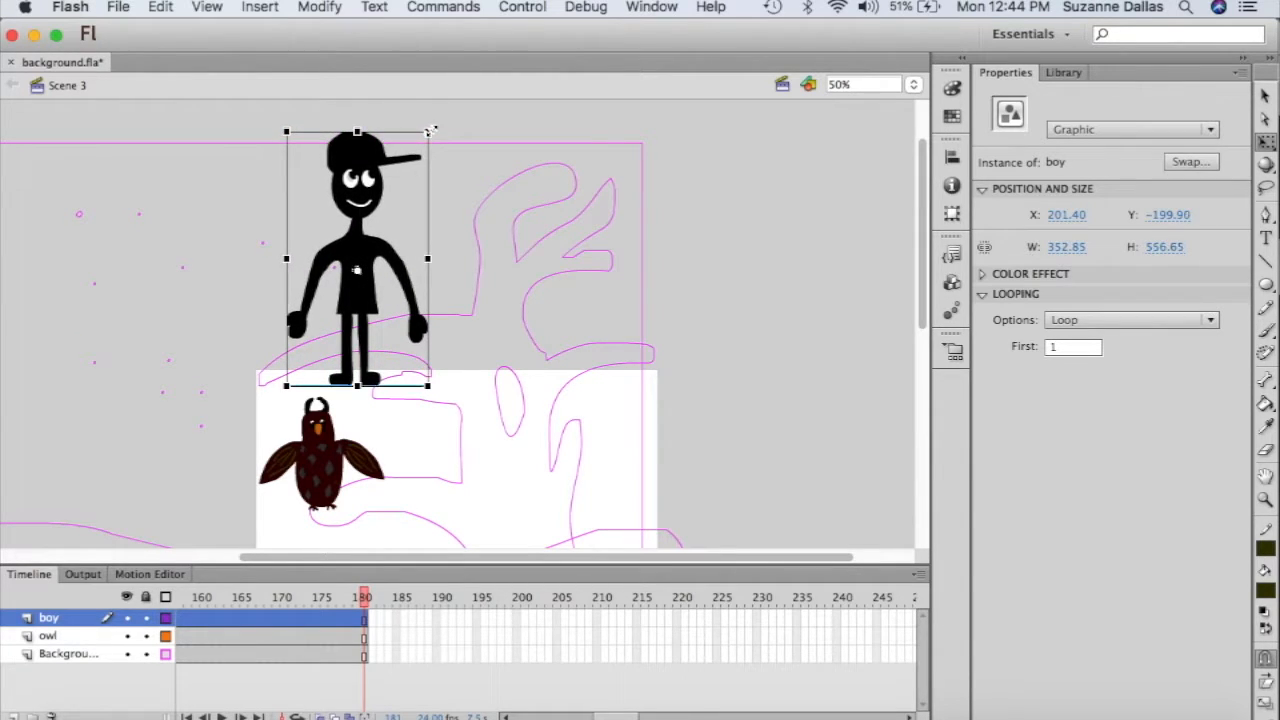
{"action": "left_click_drag", "start_coordinate": [366, 215], "coordinate": [354, 176]}
{"action": "scroll", "coordinate": [737, 380], "scroll_direction": "down", "scroll_amount": 5}
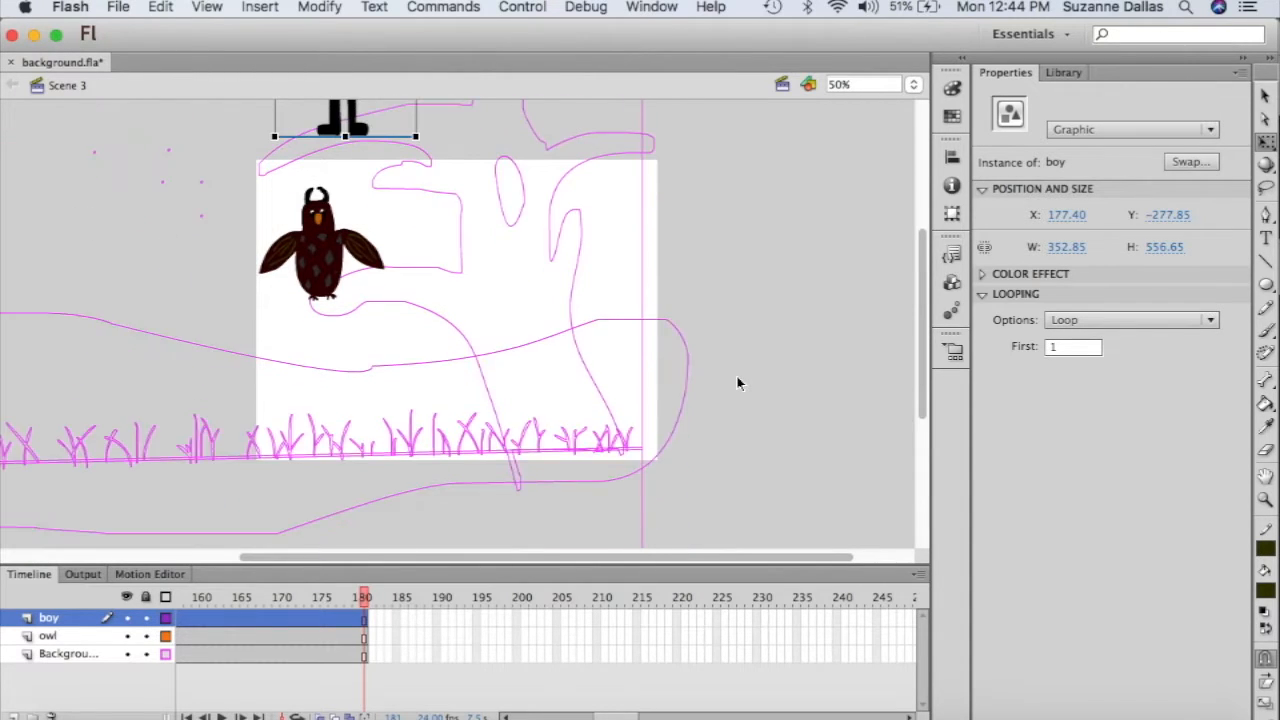
{"action": "scroll", "coordinate": [737, 383], "scroll_direction": "up", "scroll_amount": 2}
{"action": "scroll", "coordinate": [737, 383], "scroll_direction": "up", "scroll_amount": 4}
{"action": "scroll", "coordinate": [737, 383], "scroll_direction": "down", "scroll_amount": 4}
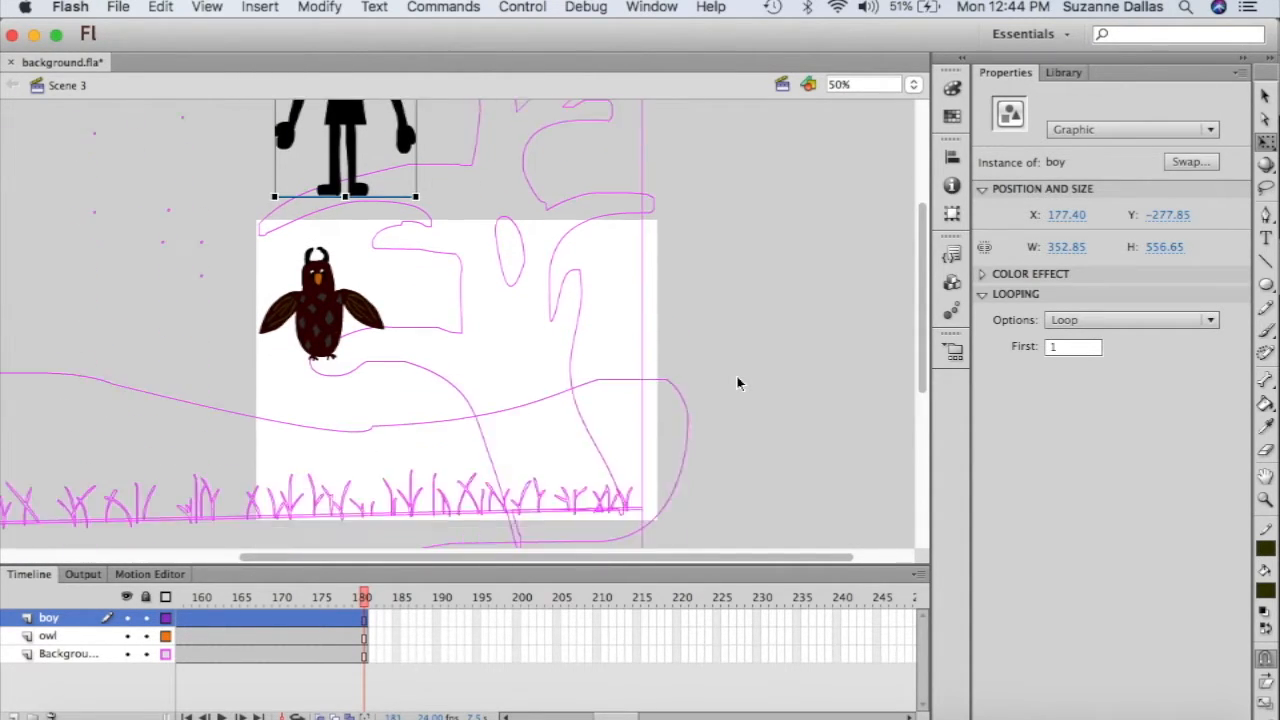
{"action": "scroll", "coordinate": [737, 383], "scroll_direction": "up", "scroll_amount": 2}
{"action": "scroll", "coordinate": [737, 383], "scroll_direction": "up", "scroll_amount": 1}
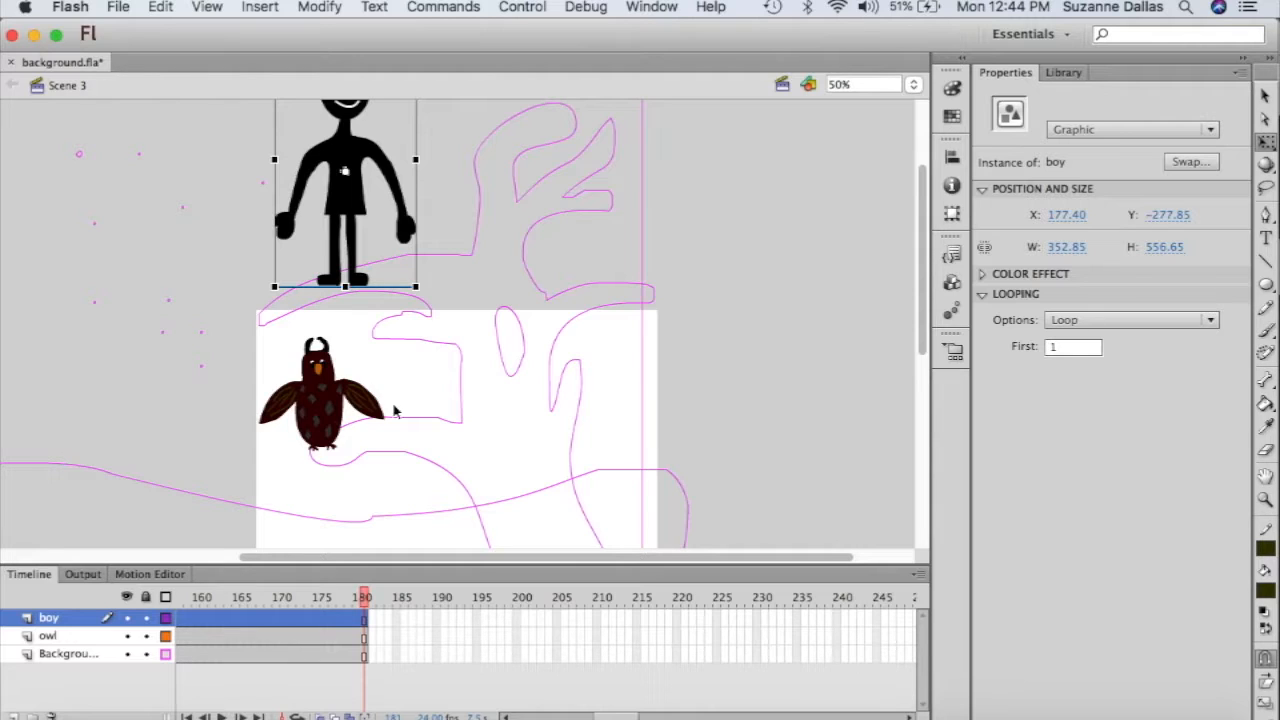
{"action": "left_click", "coordinate": [326, 410]}
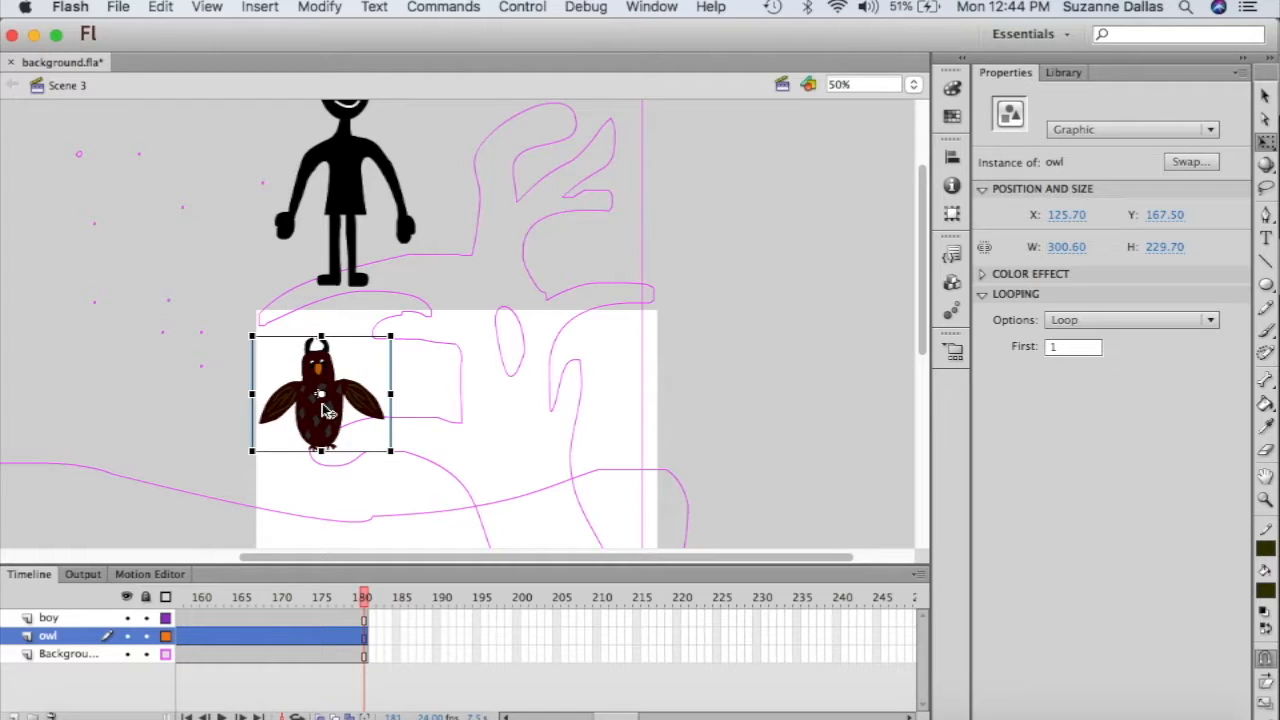
- Set the owl's looping to Play Once, then select the boy figure
{"action": "left_click", "coordinate": [1210, 321]}
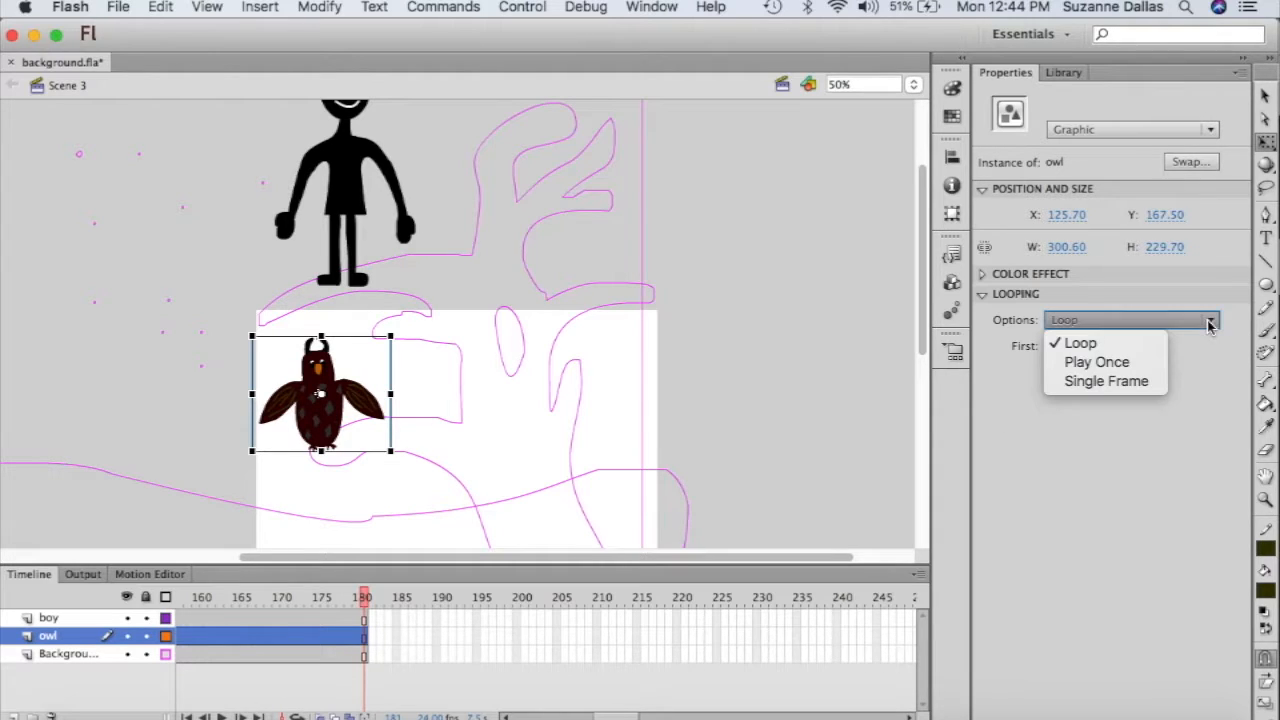
{"action": "left_click", "coordinate": [1146, 369]}
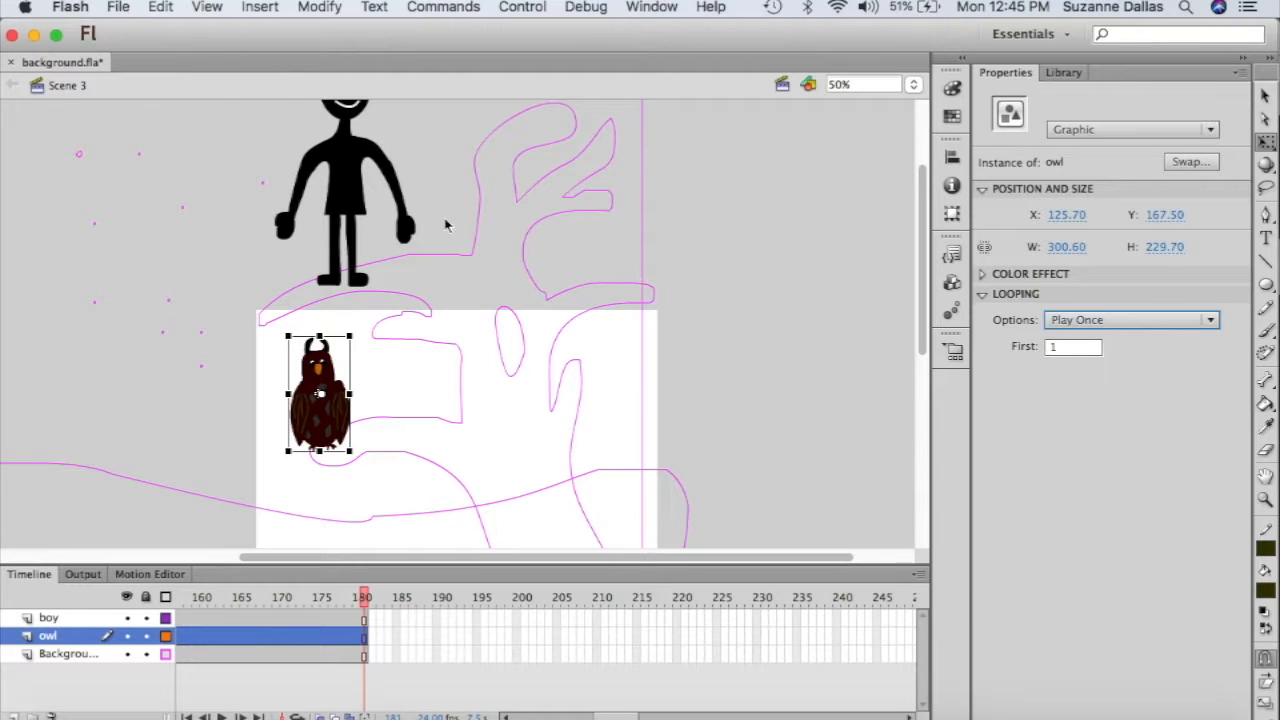
{"action": "left_click", "coordinate": [355, 197]}
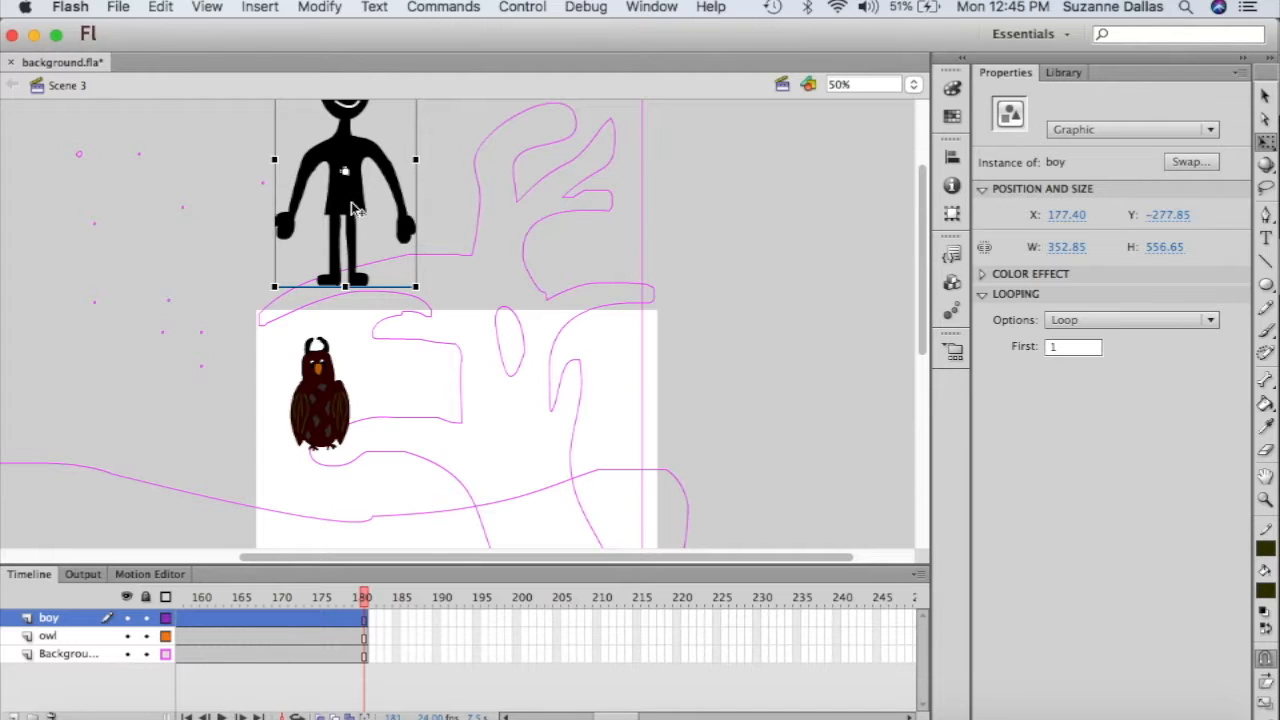
- Flip the boy horizontally with Modify > Transform > Flip Horizontal, leaving him at X 179.00
{"action": "right_click", "coordinate": [352, 208]}
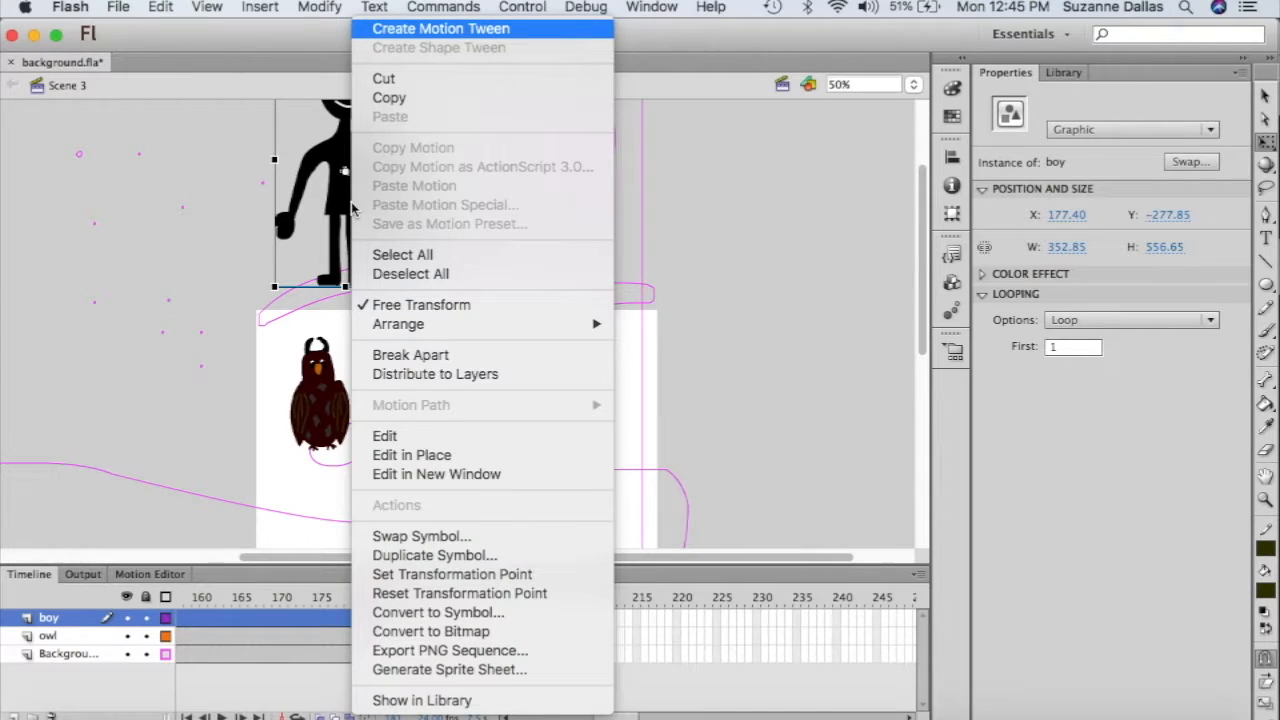
{"action": "mouse_move", "coordinate": [477, 337]}
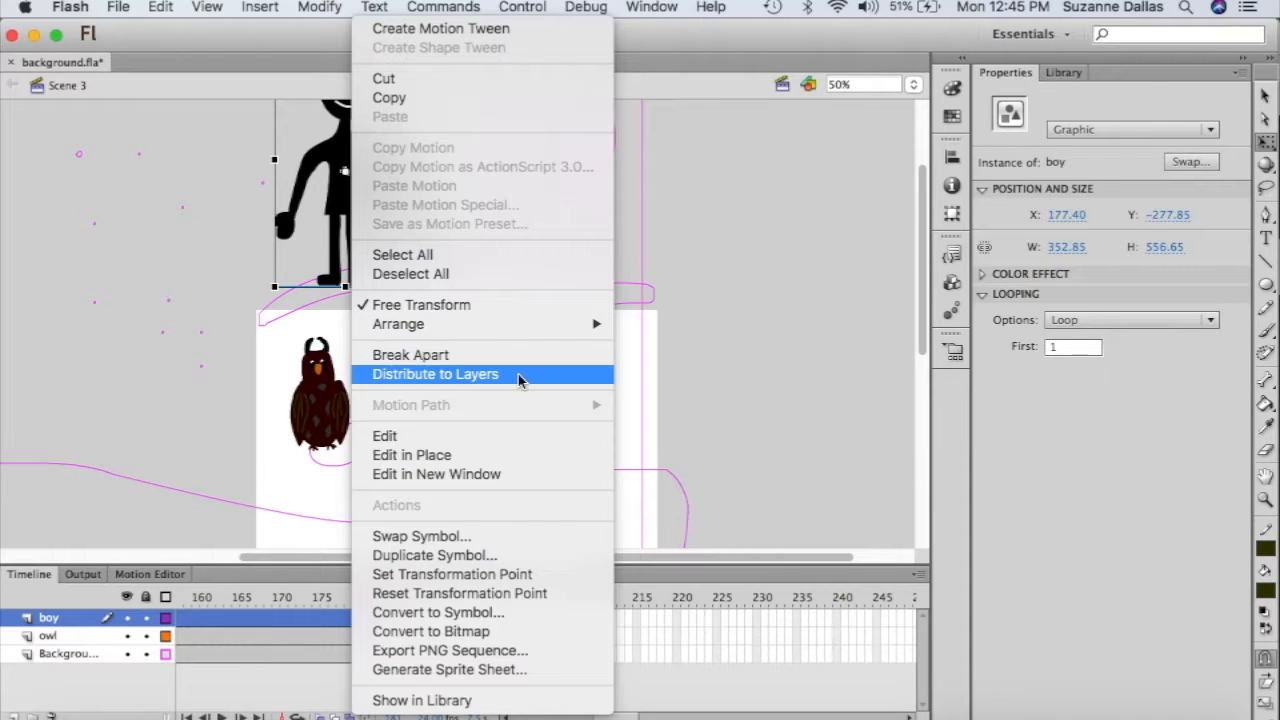
{"action": "mouse_move", "coordinate": [580, 326]}
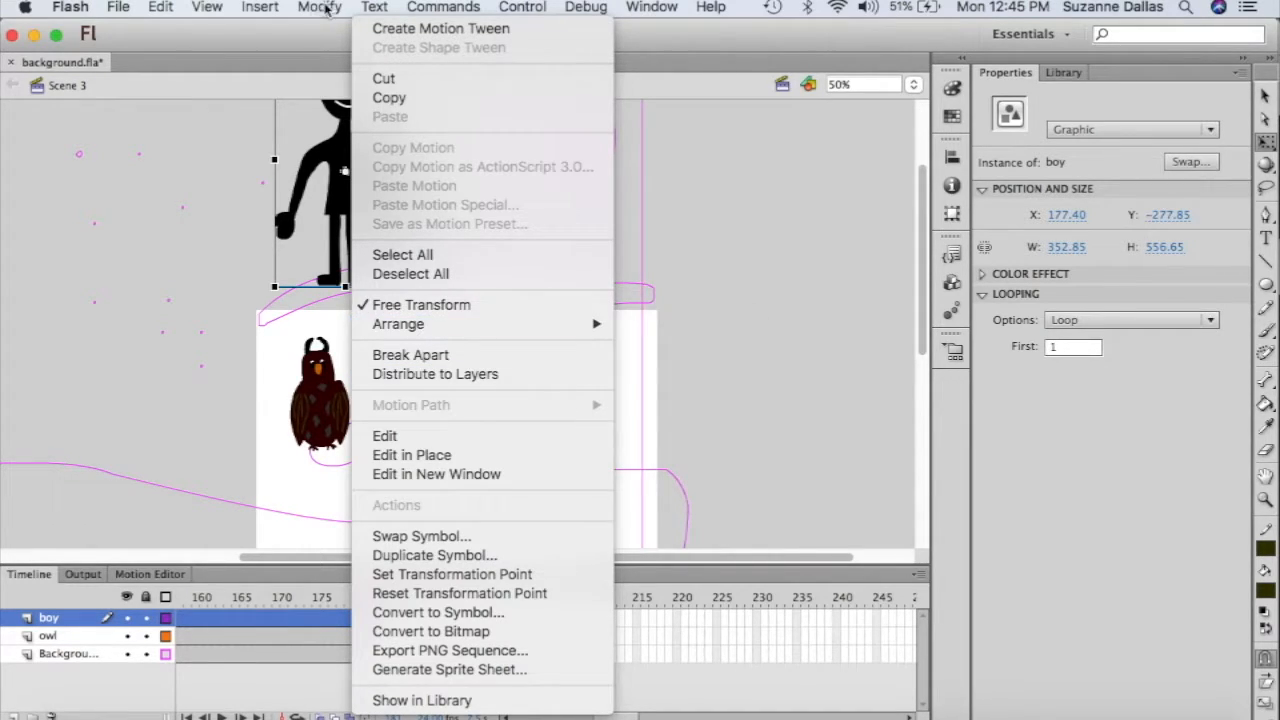
{"action": "left_click", "coordinate": [320, 7]}
{"action": "left_click", "coordinate": [322, 7]}
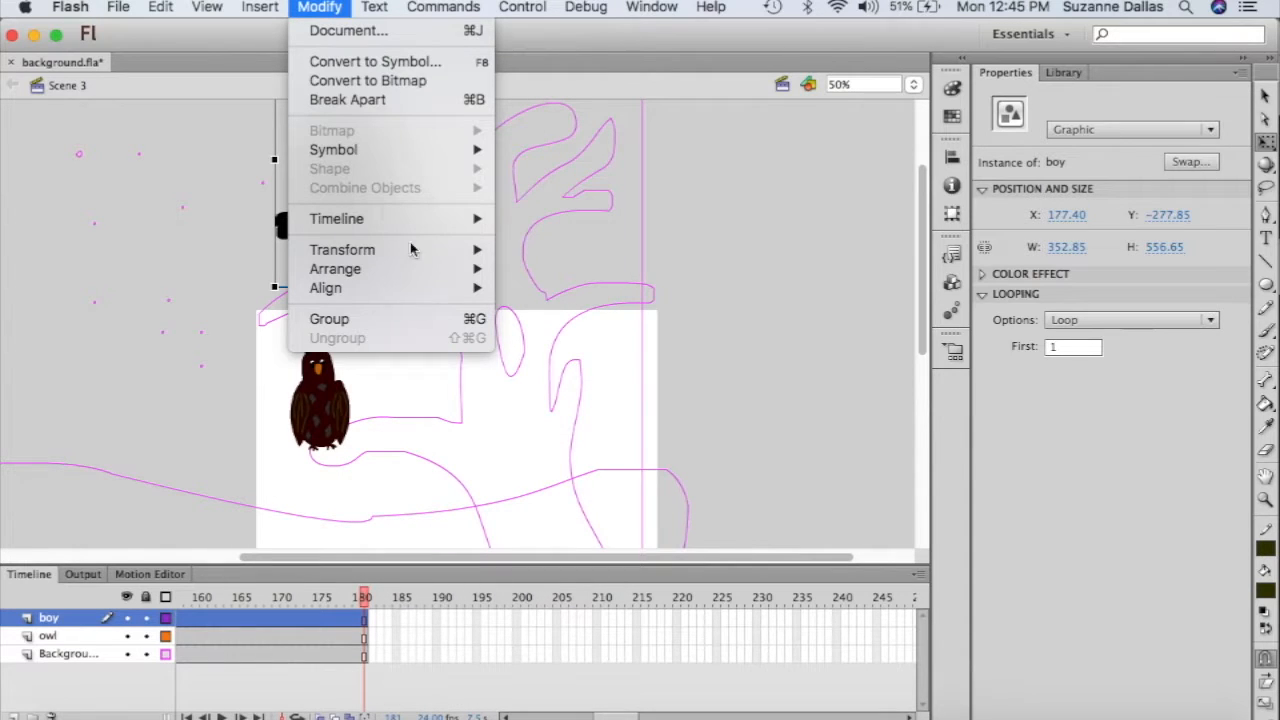
{"action": "mouse_move", "coordinate": [416, 254]}
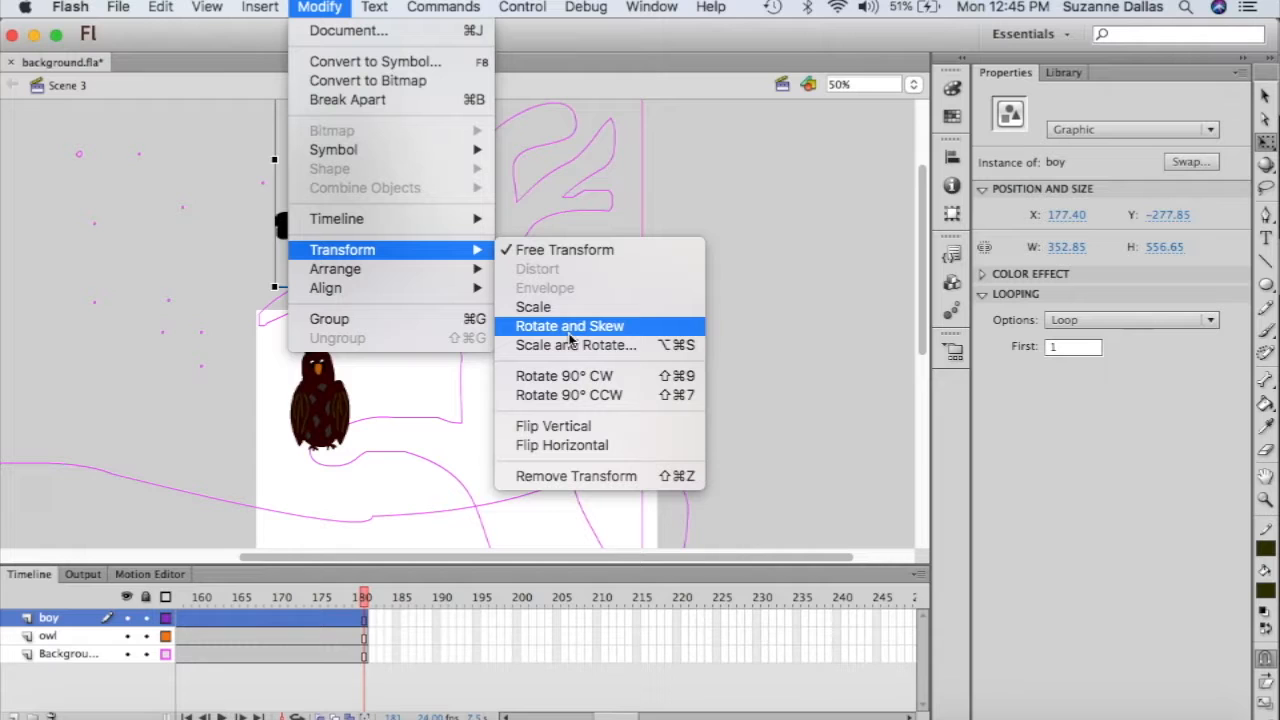
{"action": "left_click", "coordinate": [583, 449]}
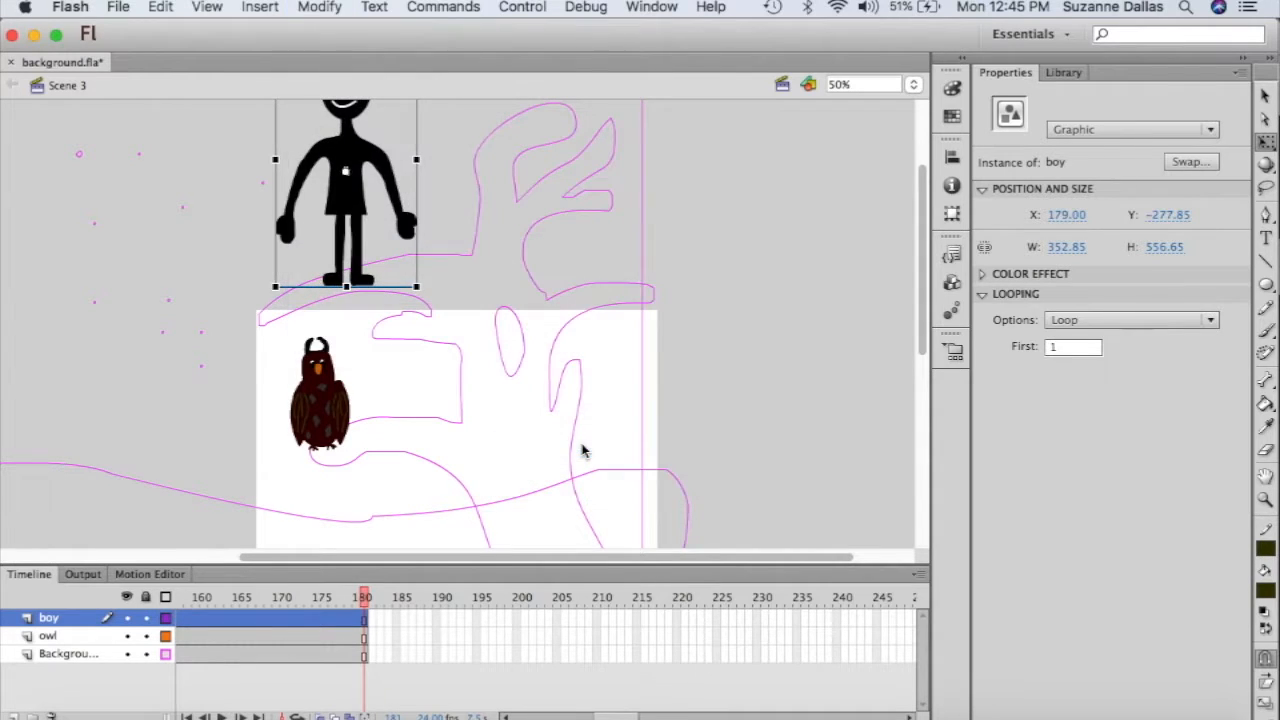
{"action": "scroll", "coordinate": [563, 383], "scroll_direction": "up", "scroll_amount": 4}
{"action": "scroll", "coordinate": [560, 385], "scroll_direction": "down", "scroll_amount": 3}
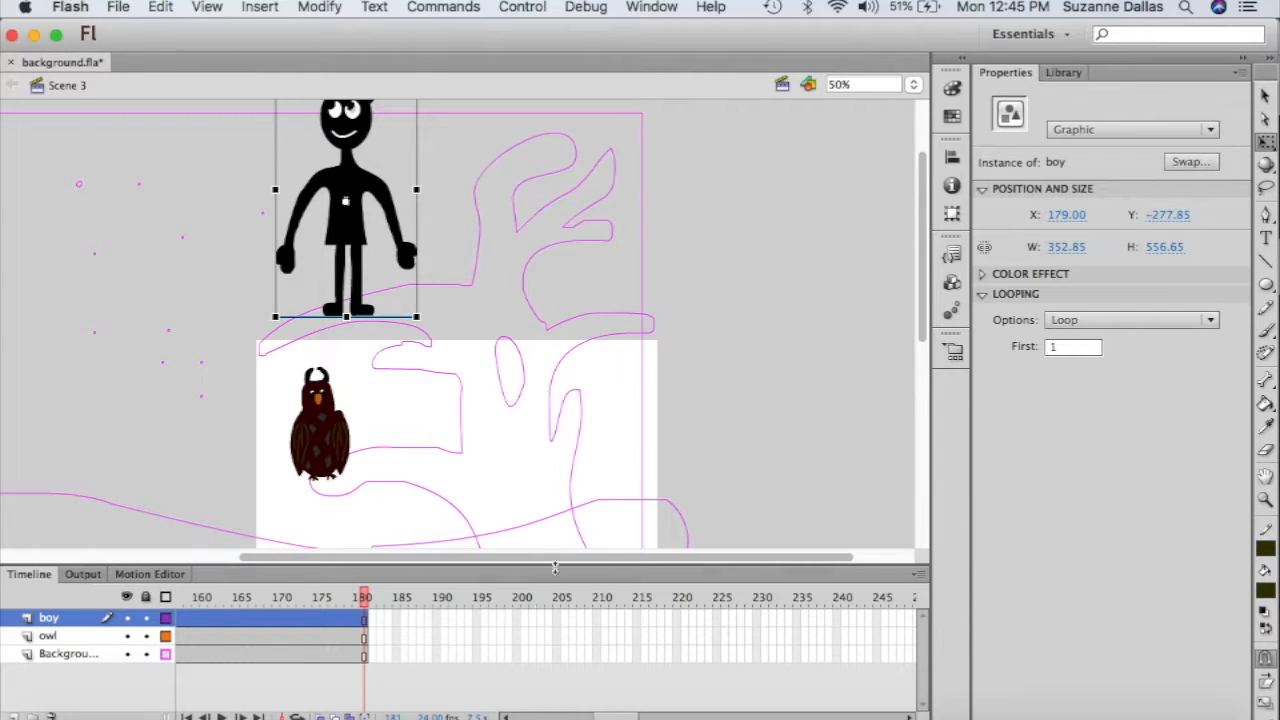
{"action": "scroll", "coordinate": [426, 636], "scroll_direction": "left", "scroll_amount": 10}
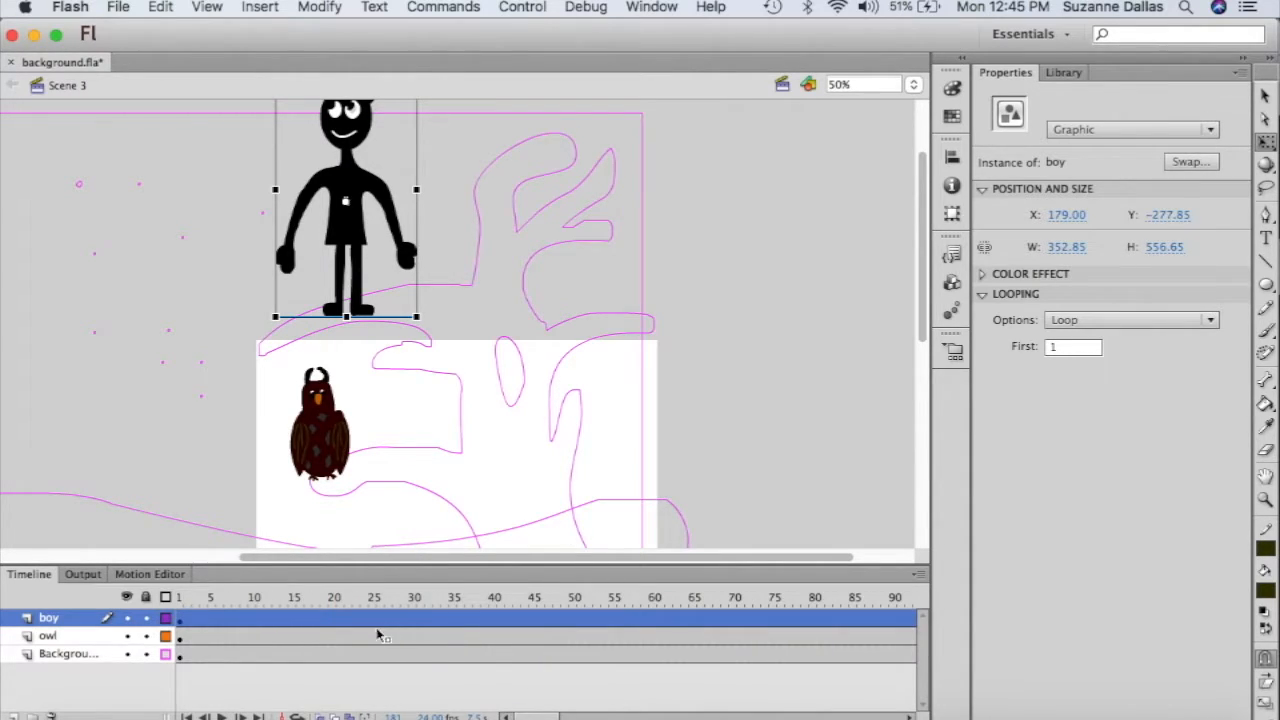
- Set the boy instance to Single Frame with first frame 3, showing him waving
{"action": "left_click", "coordinate": [377, 620]}
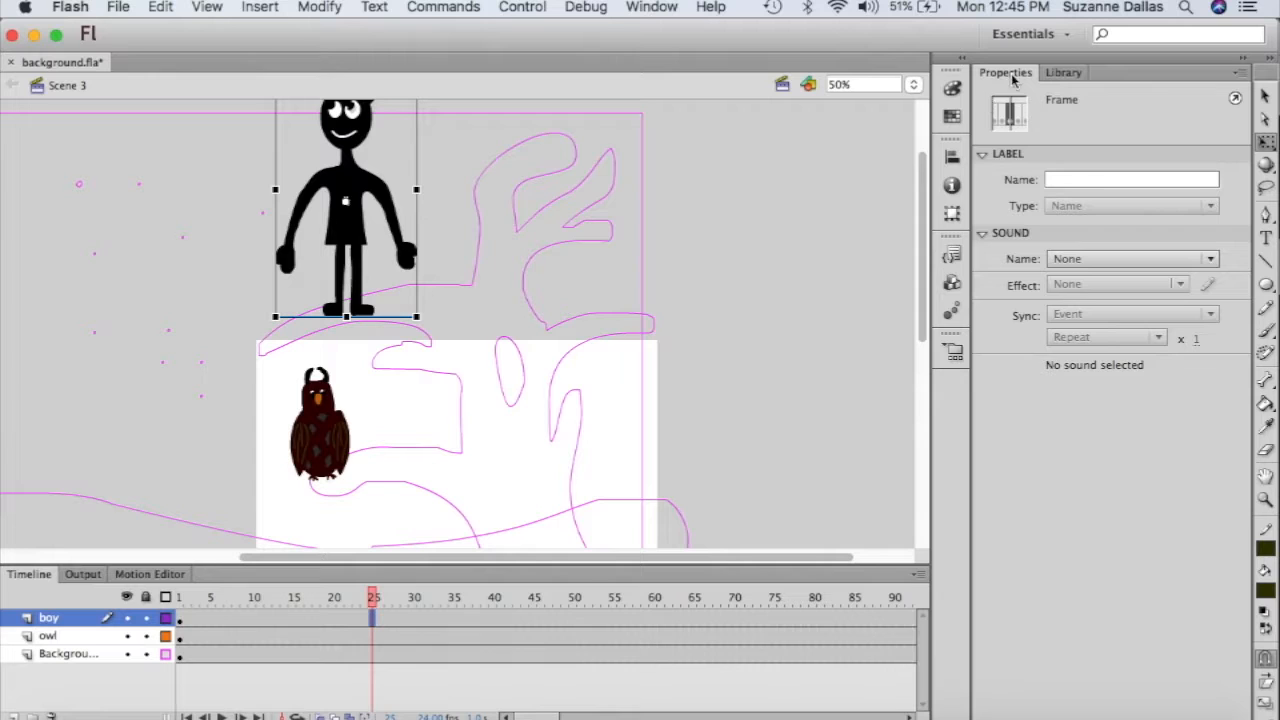
{"action": "left_click", "coordinate": [347, 244]}
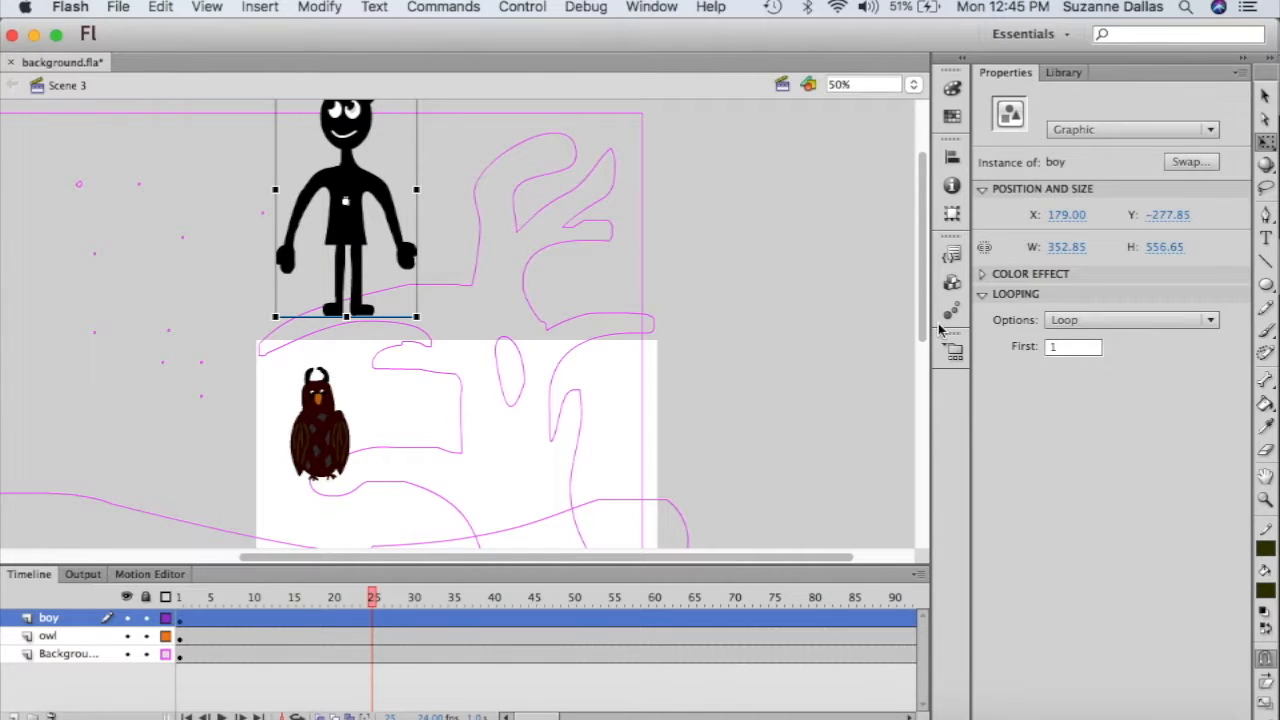
{"action": "left_click", "coordinate": [1193, 322]}
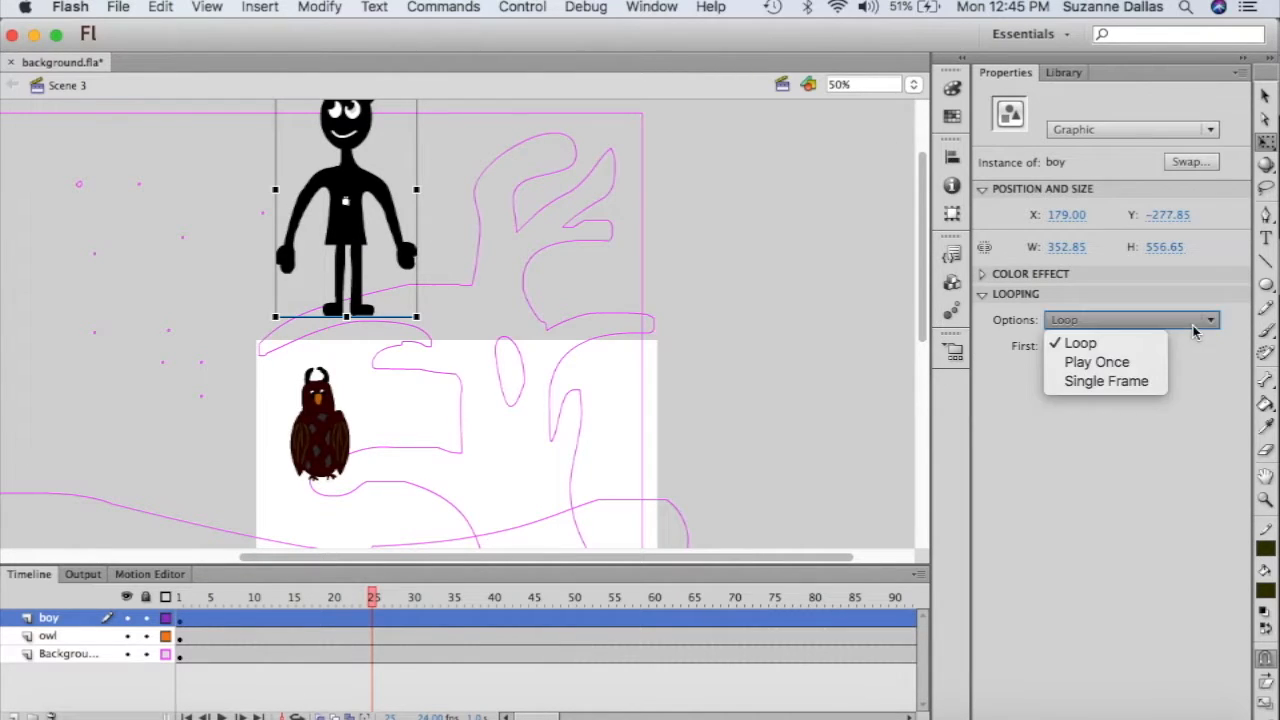
{"action": "left_click", "coordinate": [1143, 381]}
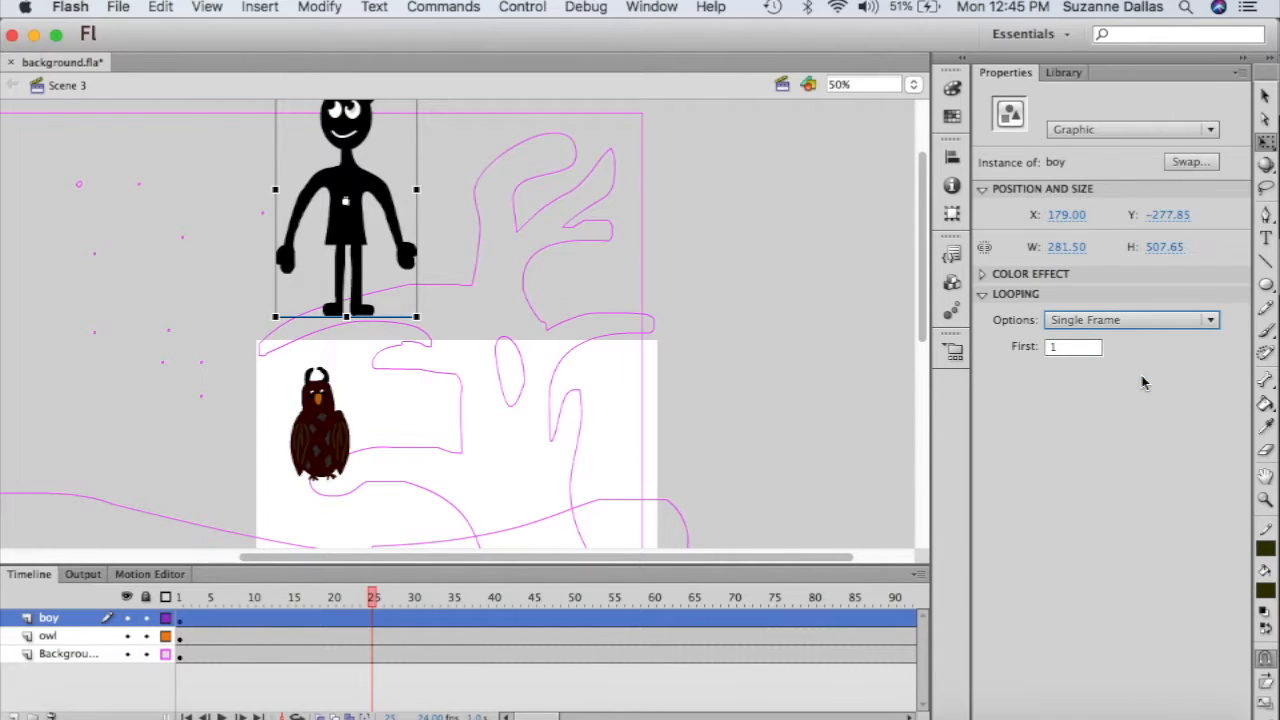
{"action": "left_click", "coordinate": [1083, 347]}
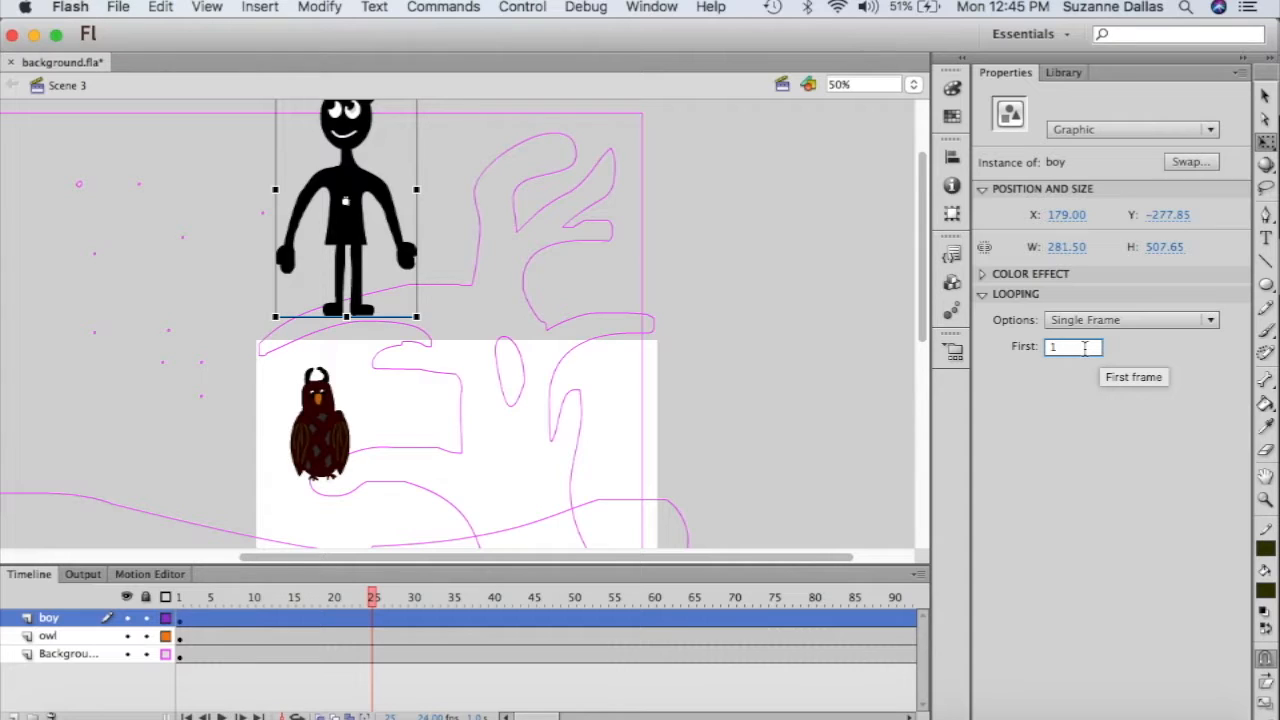
{"action": "key", "text": "BackSpace"}
{"action": "type", "text": "4"}
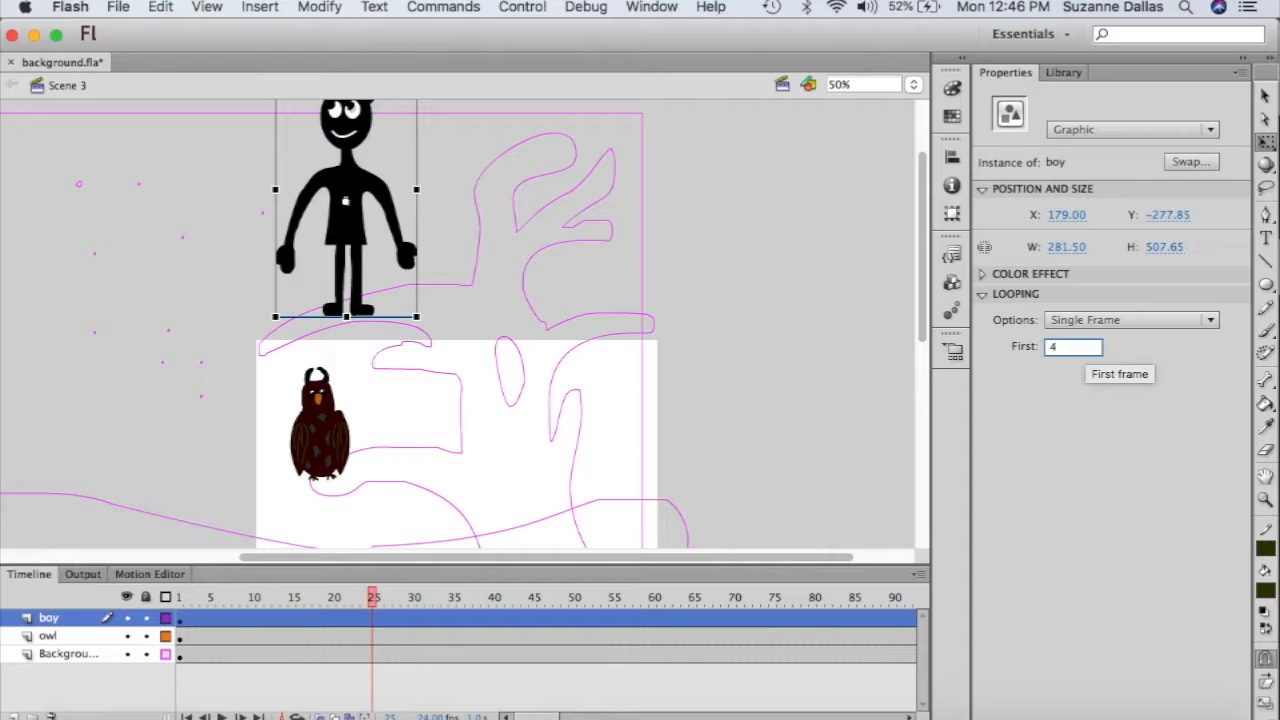
{"action": "key", "text": "BackSpace"}
{"action": "type", "text": "3"}
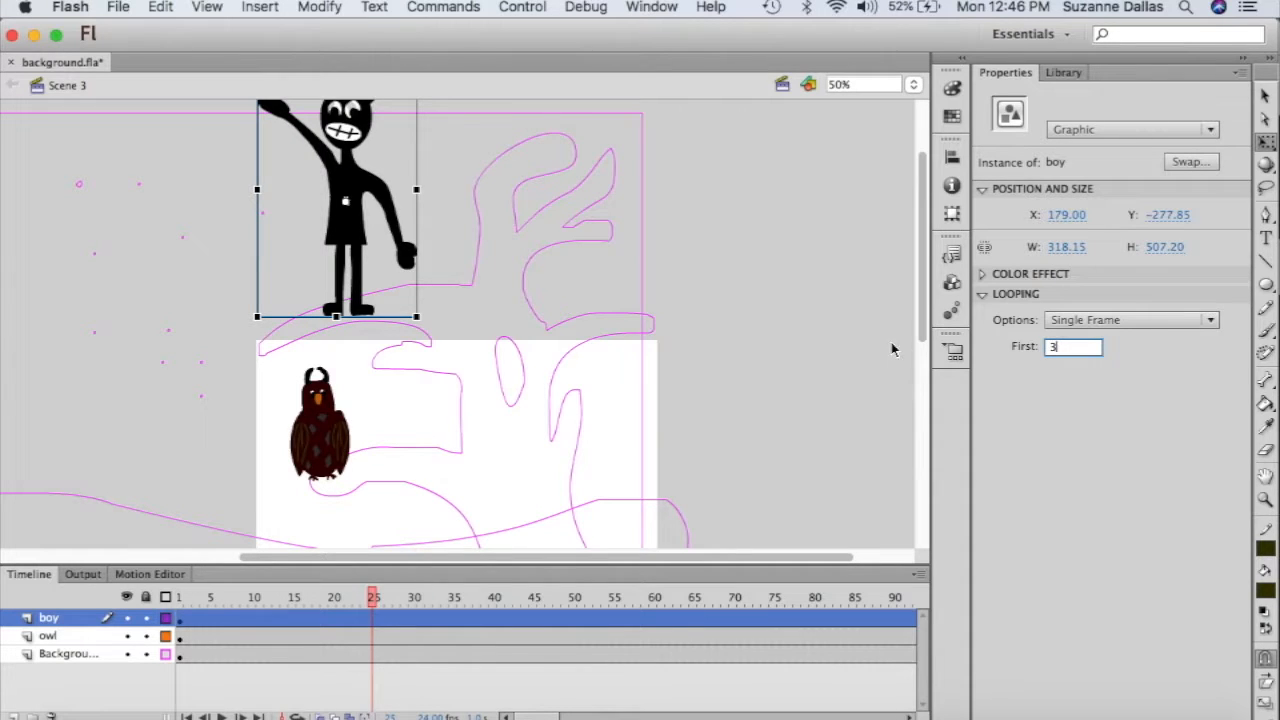
{"action": "scroll", "coordinate": [834, 317], "scroll_direction": "up", "scroll_amount": 2}
{"action": "scroll", "coordinate": [834, 317], "scroll_direction": "down", "scroll_amount": 2}
{"action": "left_click", "coordinate": [376, 622]}
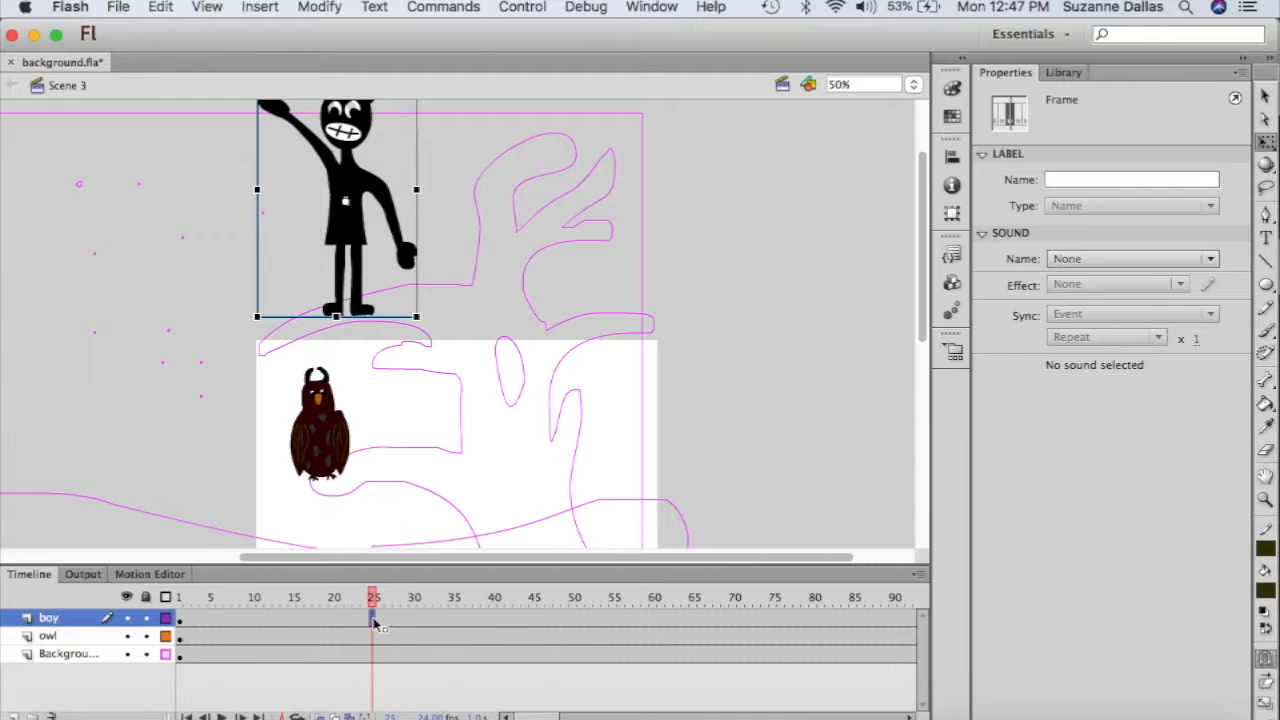
- Insert a keyframe at frame 25 on the boy layer, set first frame 4, and add a motion tween
{"action": "right_click", "coordinate": [374, 623]}
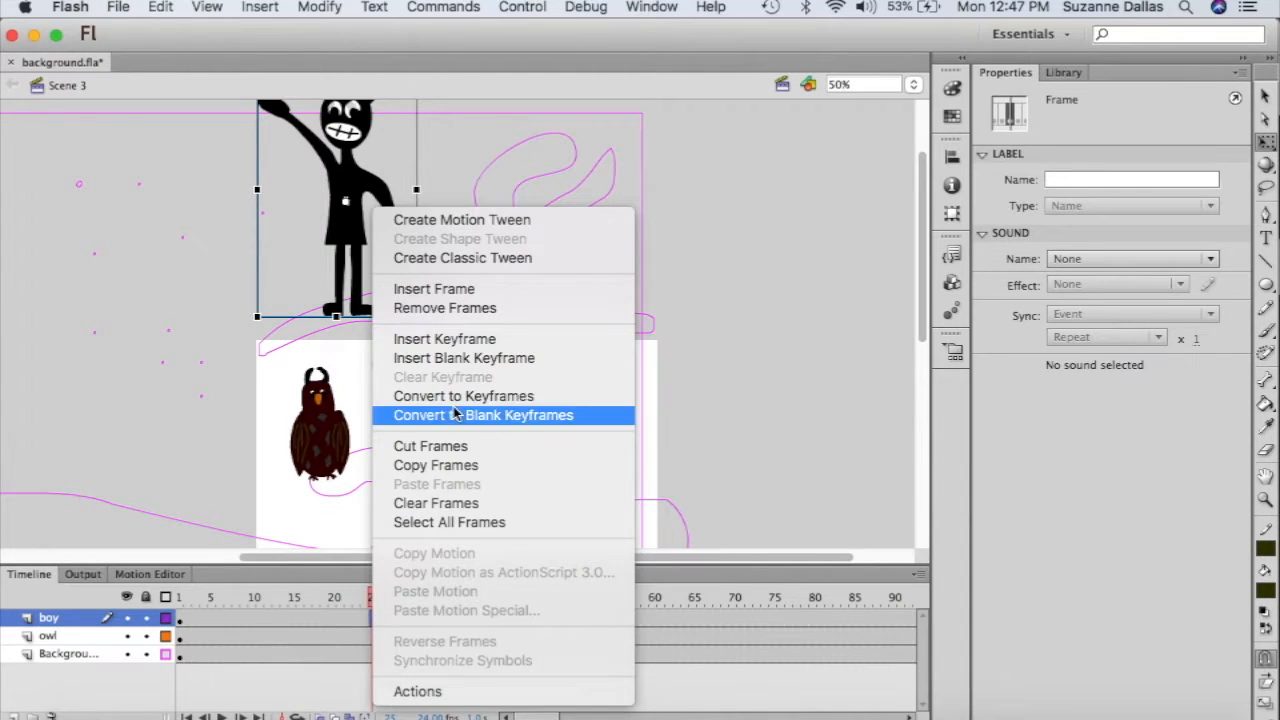
{"action": "left_click", "coordinate": [453, 340]}
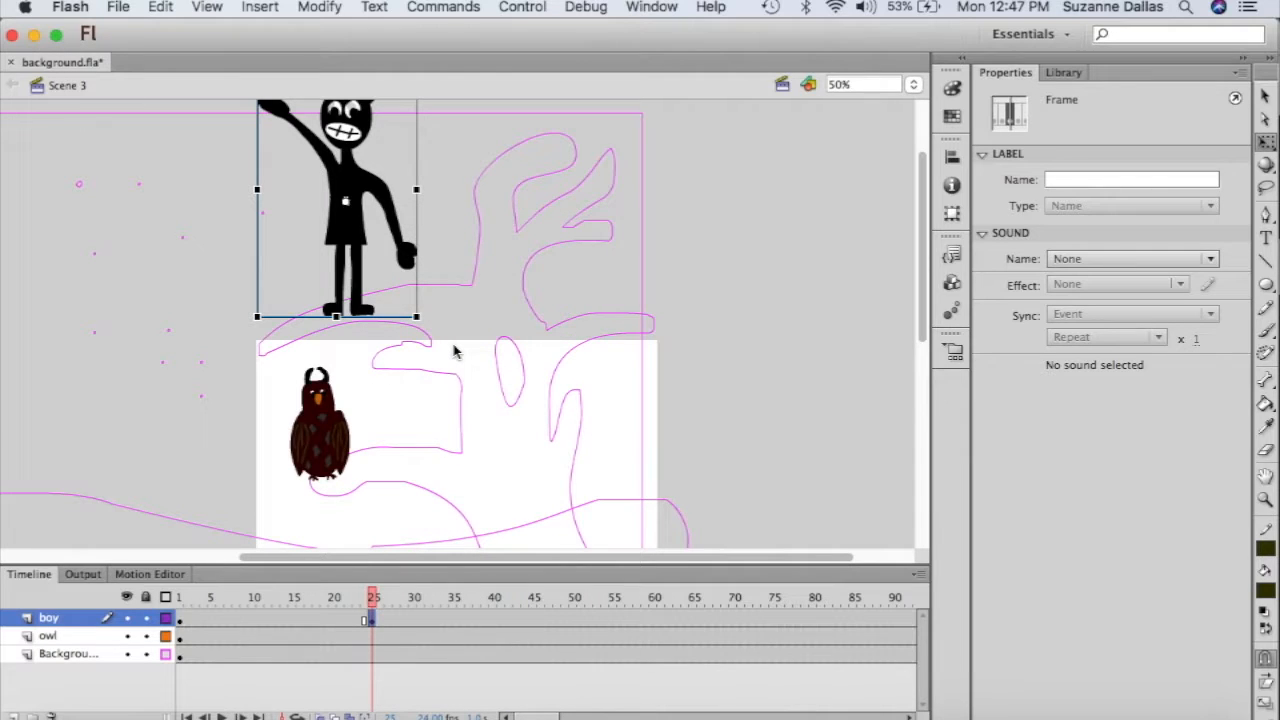
{"action": "left_click", "coordinate": [357, 237]}
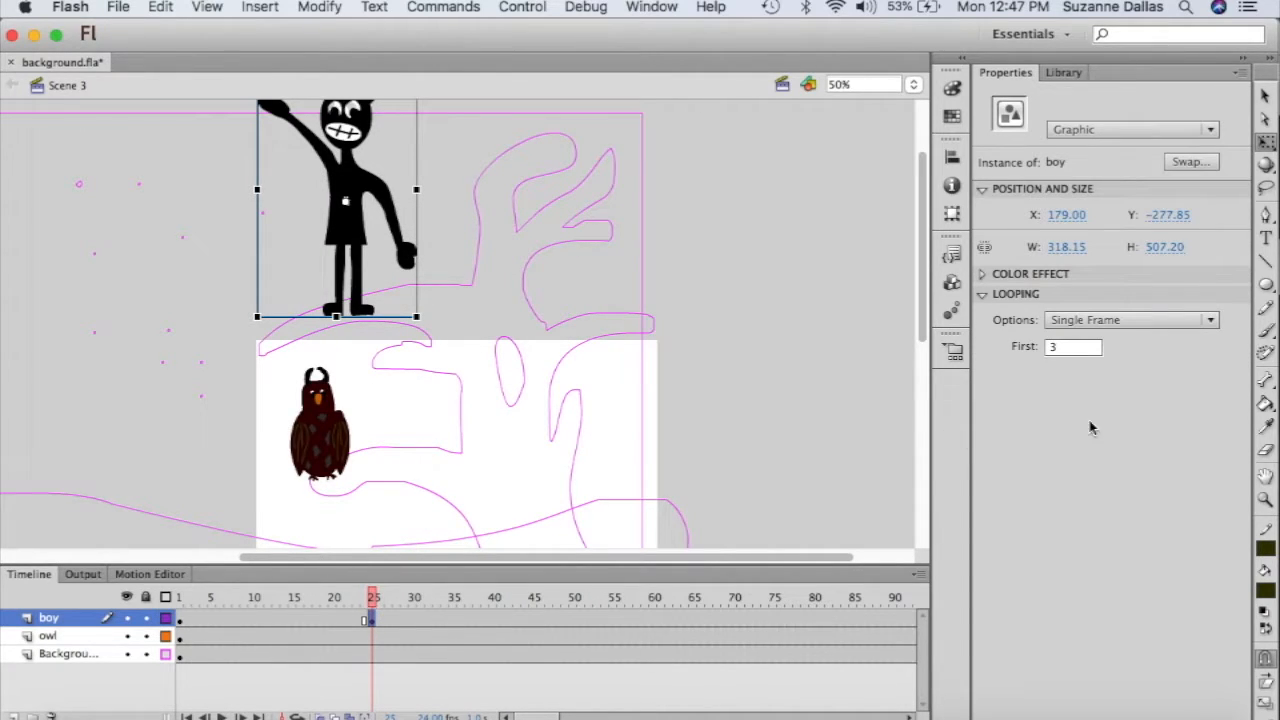
{"action": "left_click", "coordinate": [1072, 347]}
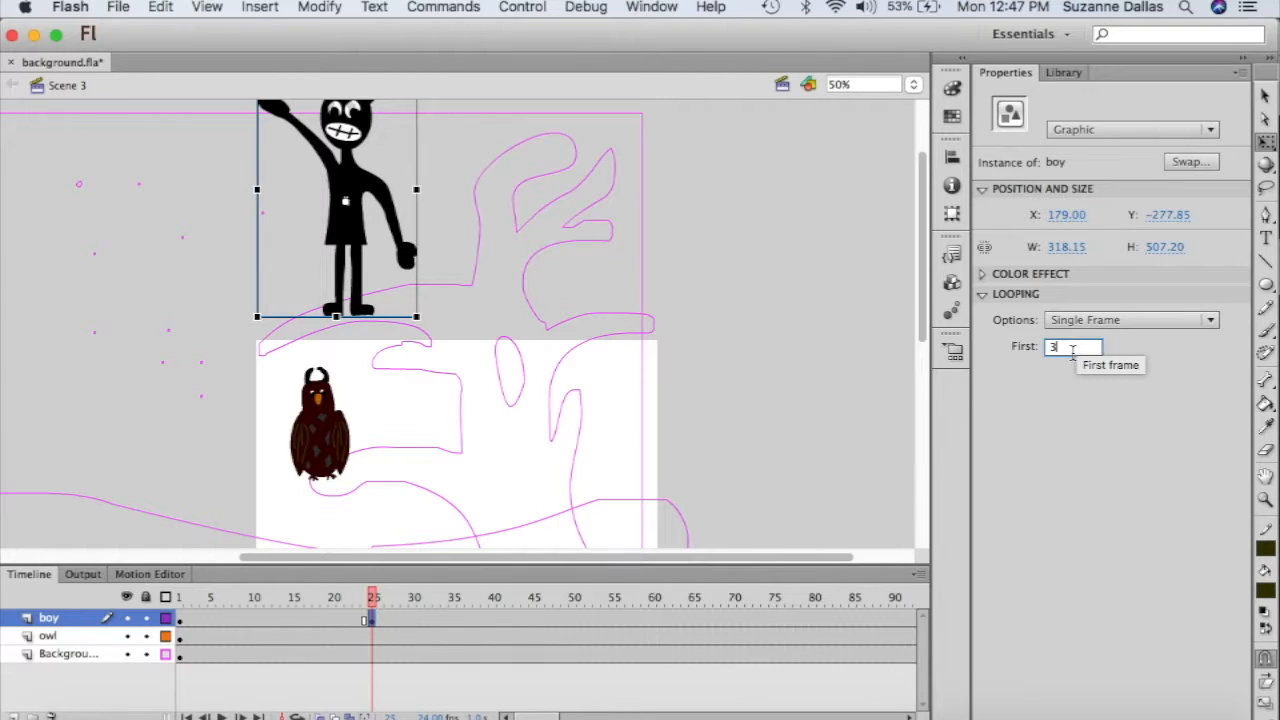
{"action": "key", "text": "BackSpace"}
{"action": "type", "text": "4"}
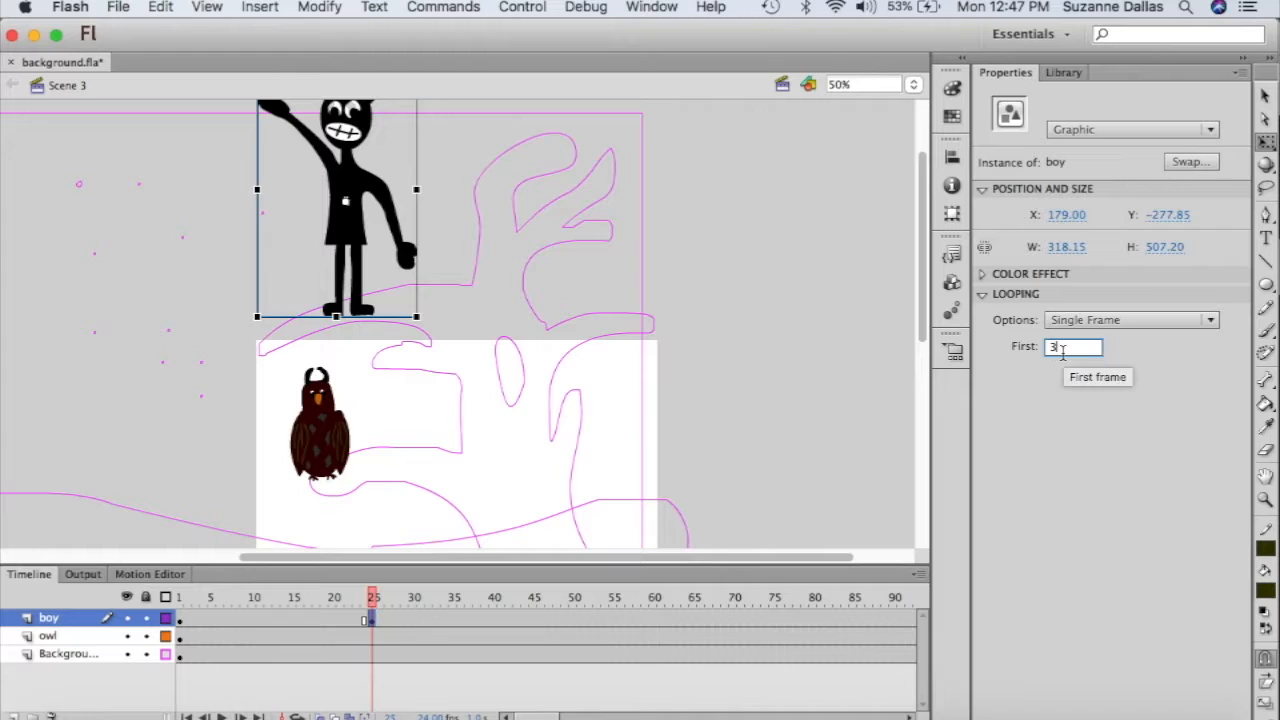
{"action": "key", "text": "BackSpace"}
{"action": "type", "text": "4"}
{"action": "key", "text": "Return"}
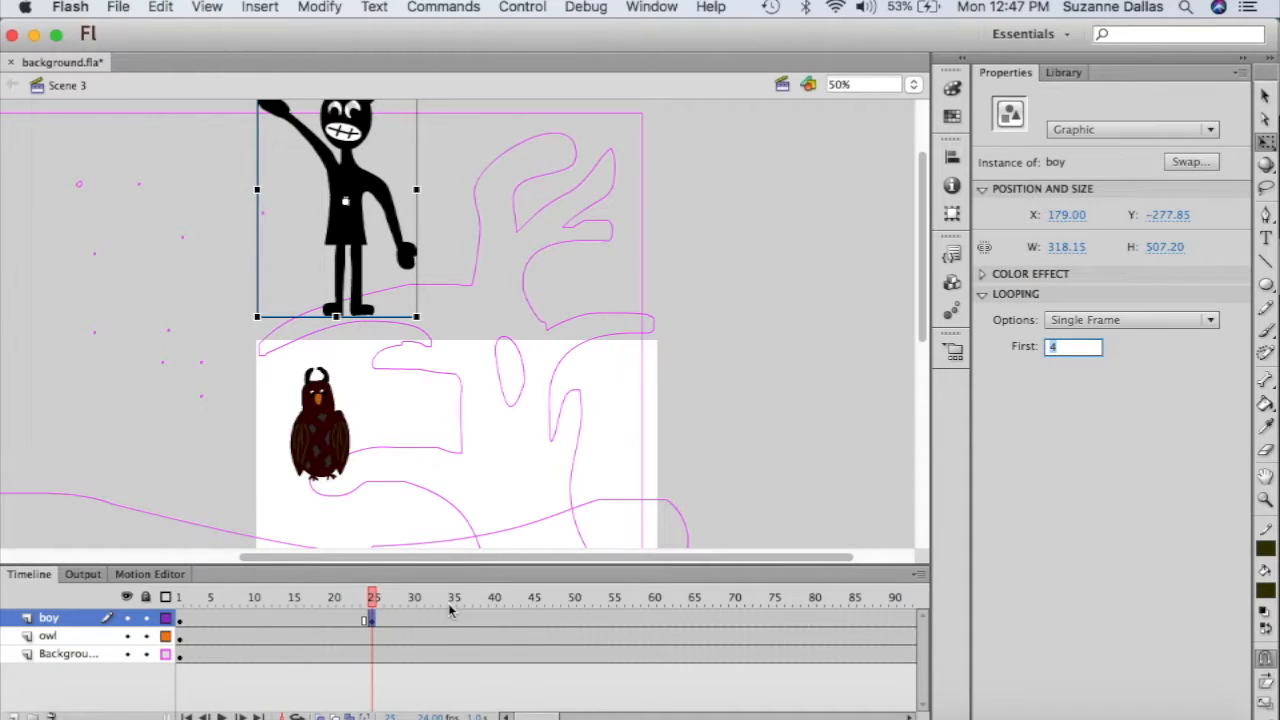
{"action": "right_click", "coordinate": [352, 245]}
{"action": "left_click", "coordinate": [431, 28]}
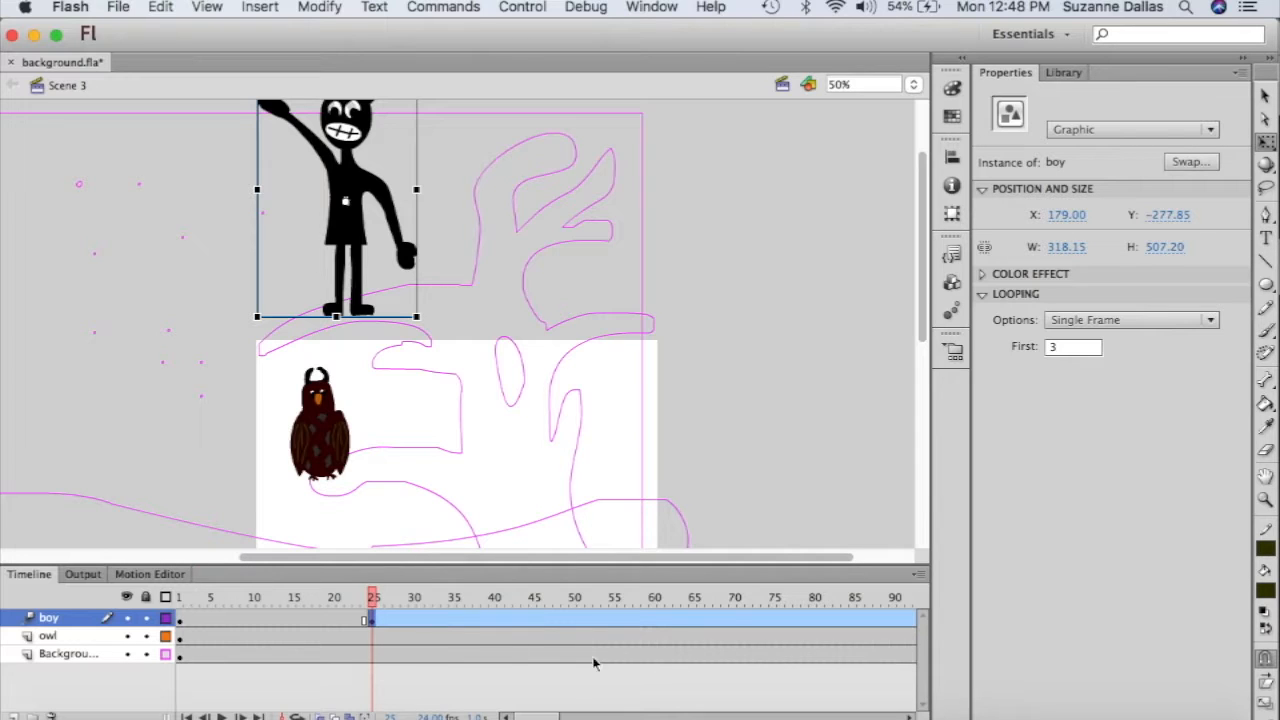
- At frame 90, move the boy beside the owl and shrink him to 228.45 by 328.65
{"action": "scroll", "coordinate": [674, 638], "scroll_direction": "right", "scroll_amount": 3}
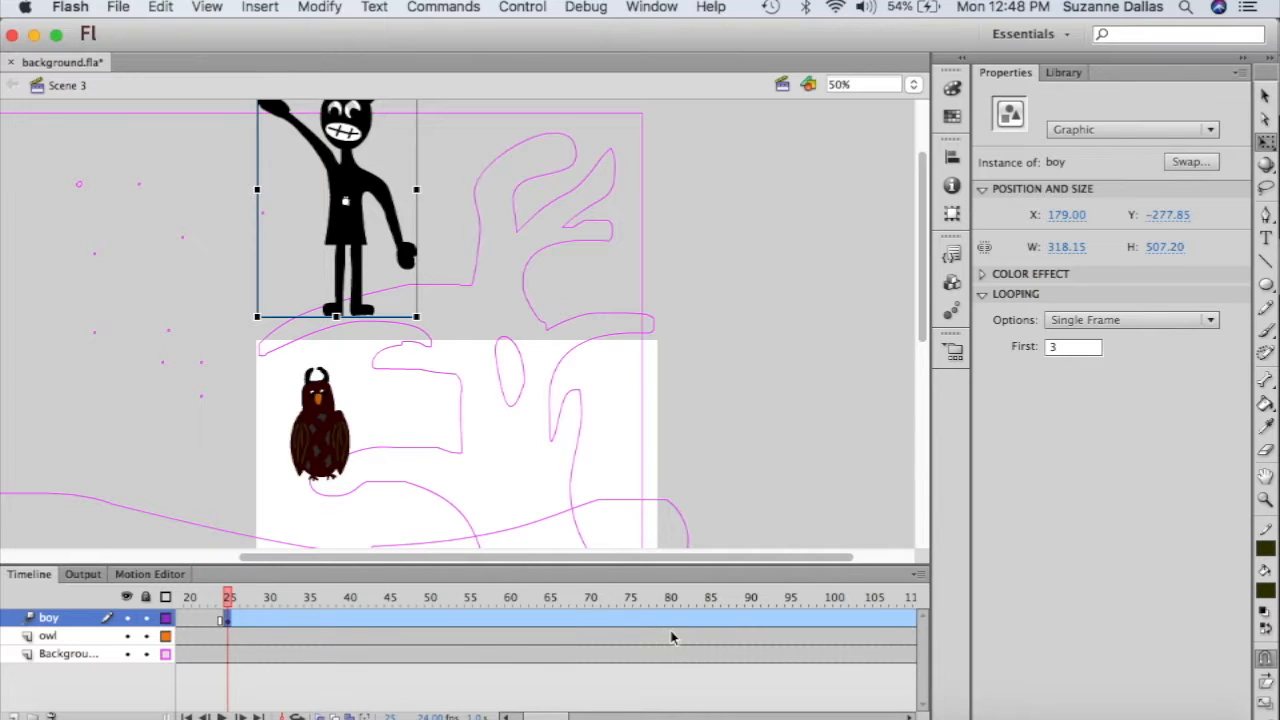
{"action": "left_click", "coordinate": [750, 621]}
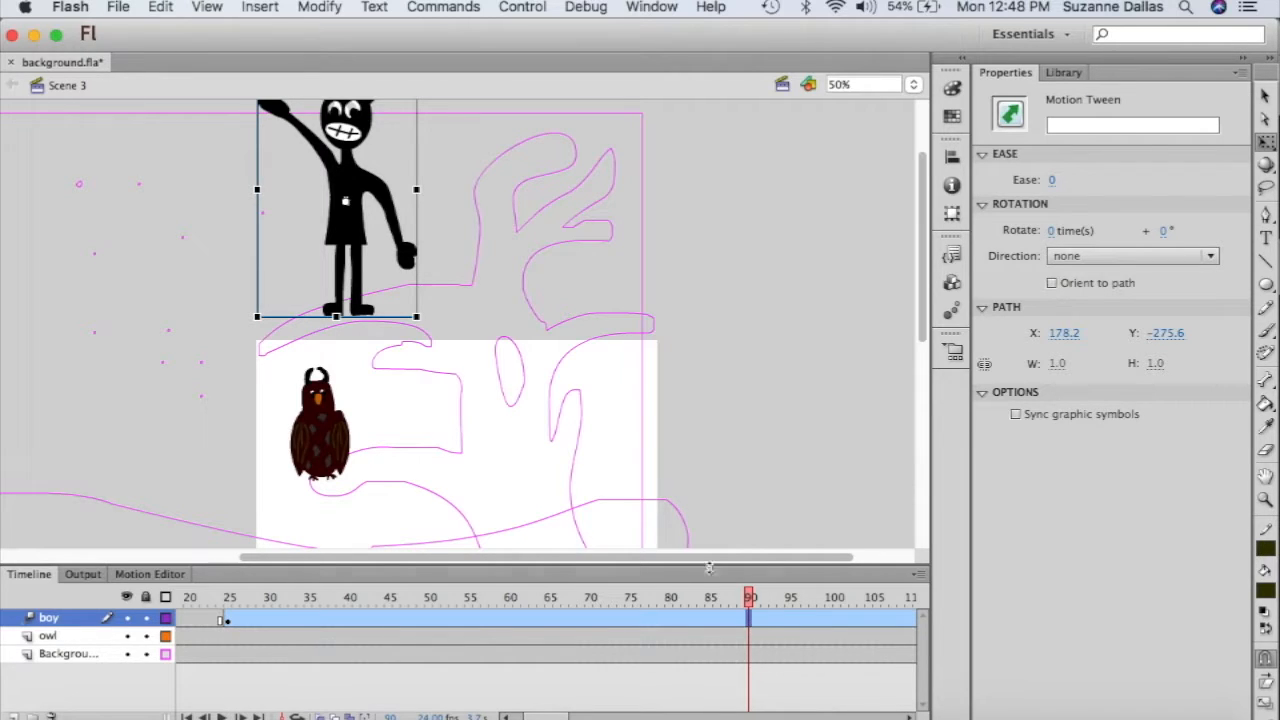
{"action": "left_click_drag", "start_coordinate": [345, 228], "coordinate": [419, 361]}
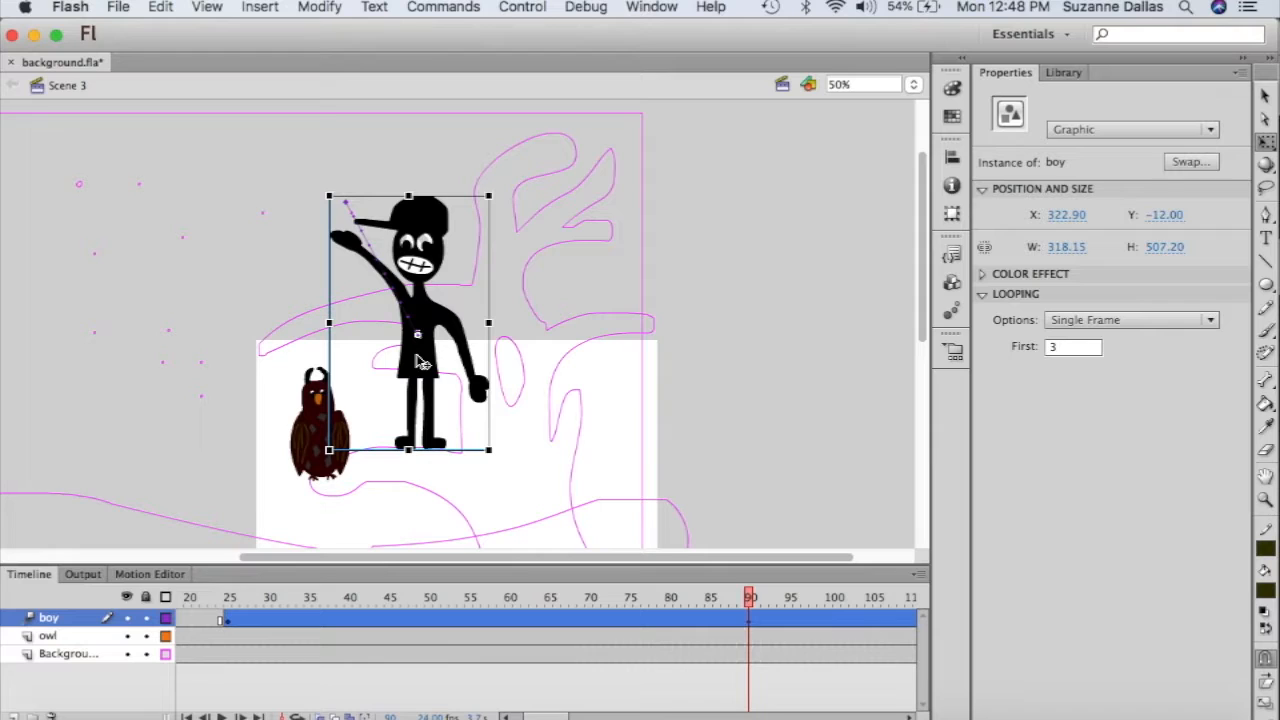
{"action": "key", "text": "Down"}
{"action": "key", "text": "Down"}
{"action": "key", "text": "Down"}
{"action": "key", "text": "Down"}
{"action": "key", "text": "Down"}
{"action": "key", "text": "Down"}
{"action": "key", "text": "Down"}
{"action": "key", "text": "Down"}
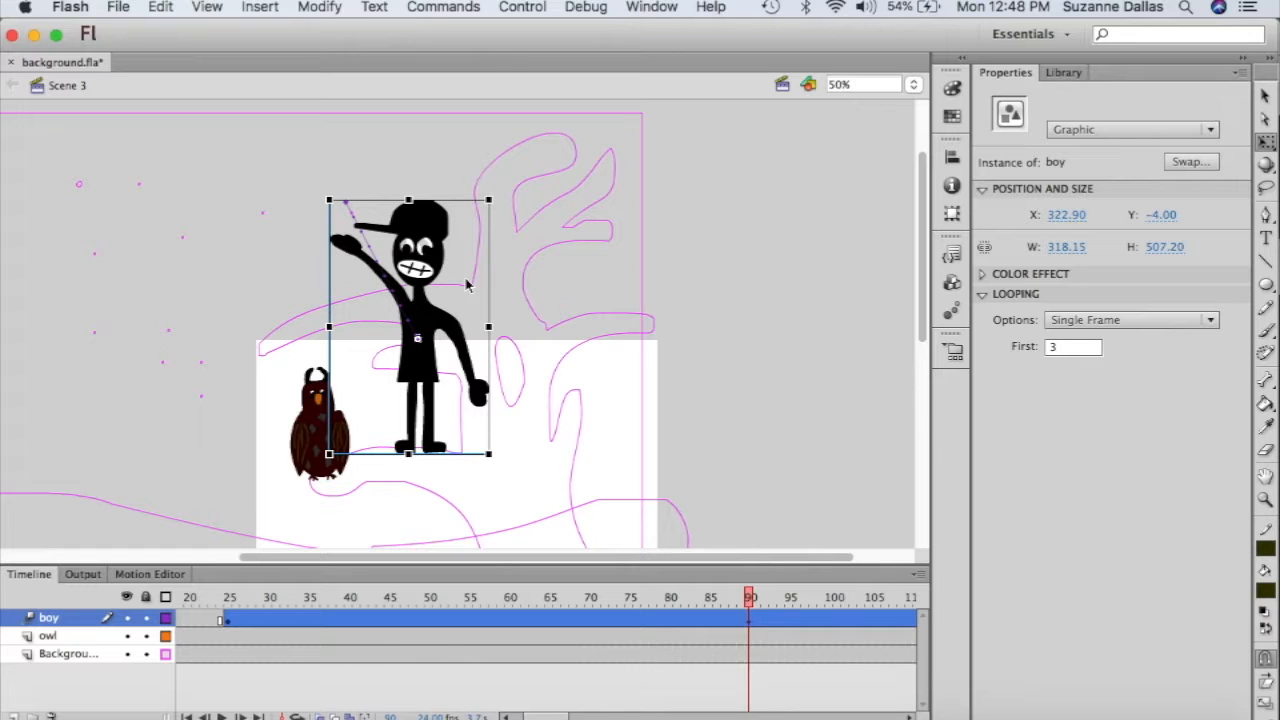
{"action": "scroll", "coordinate": [466, 286], "scroll_direction": "down", "scroll_amount": 5}
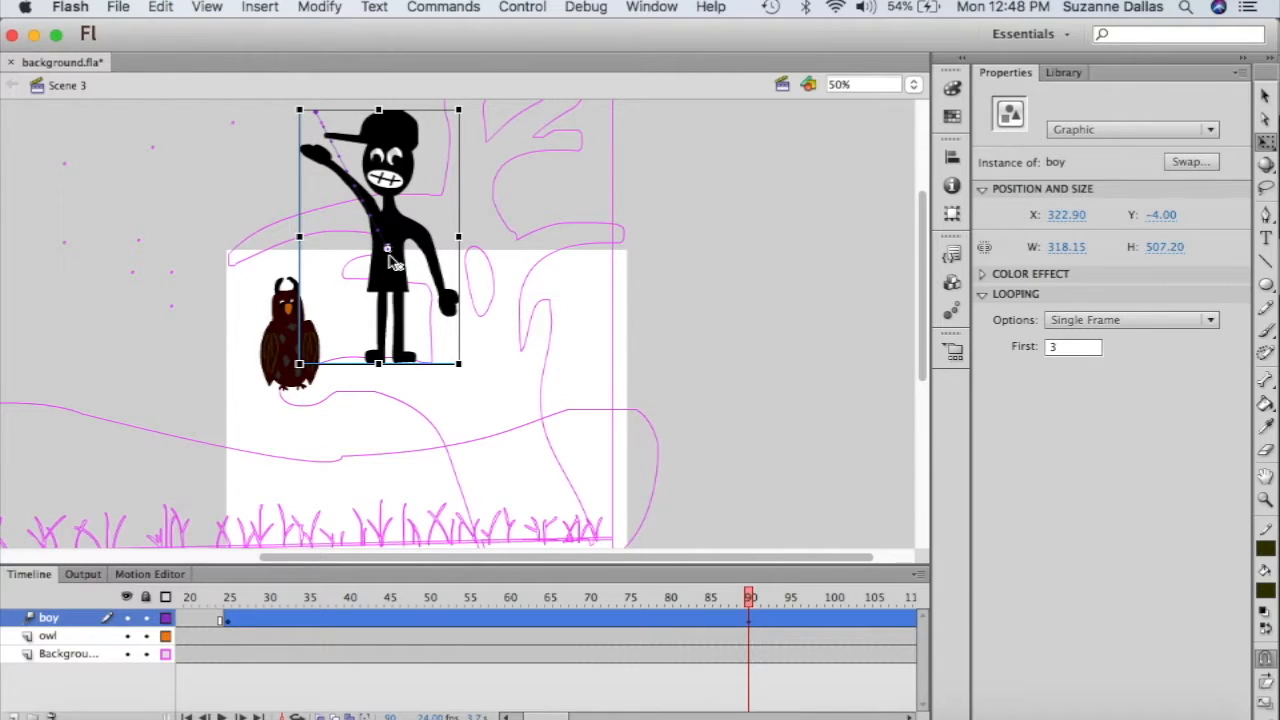
{"action": "scroll", "coordinate": [568, 308], "scroll_direction": "down", "scroll_amount": 4}
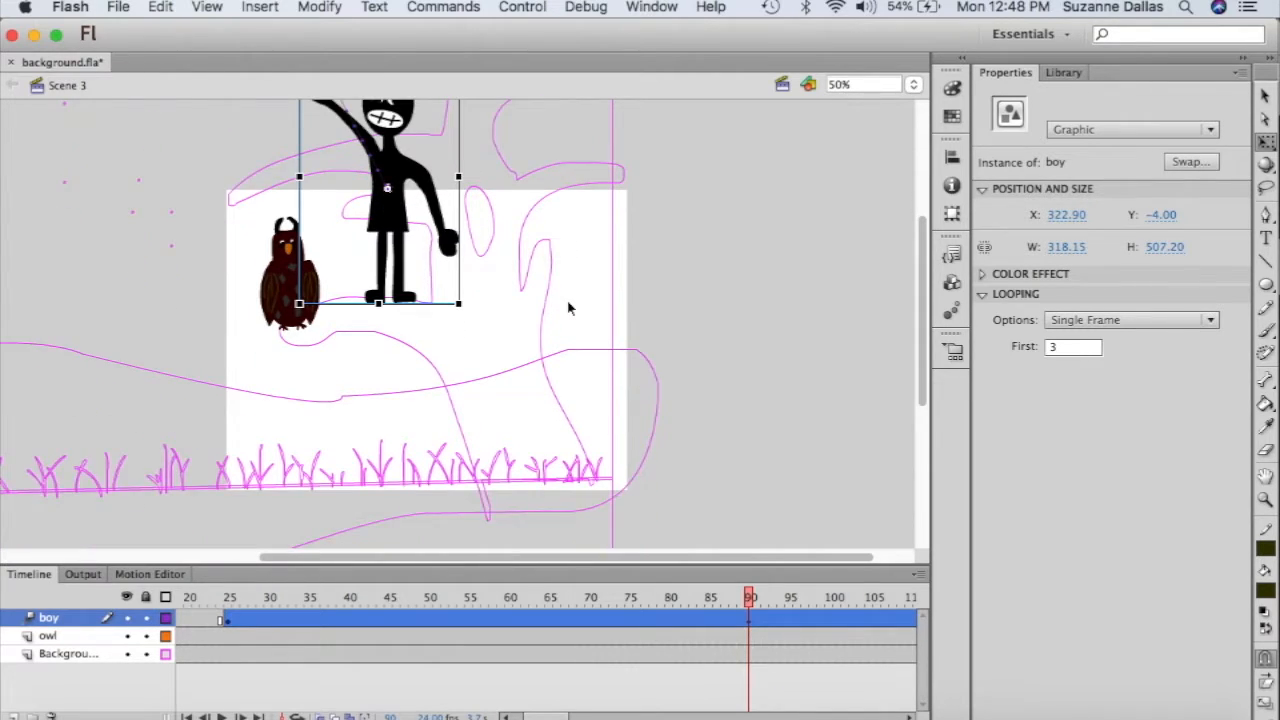
{"action": "scroll", "coordinate": [568, 308], "scroll_direction": "up", "scroll_amount": 6}
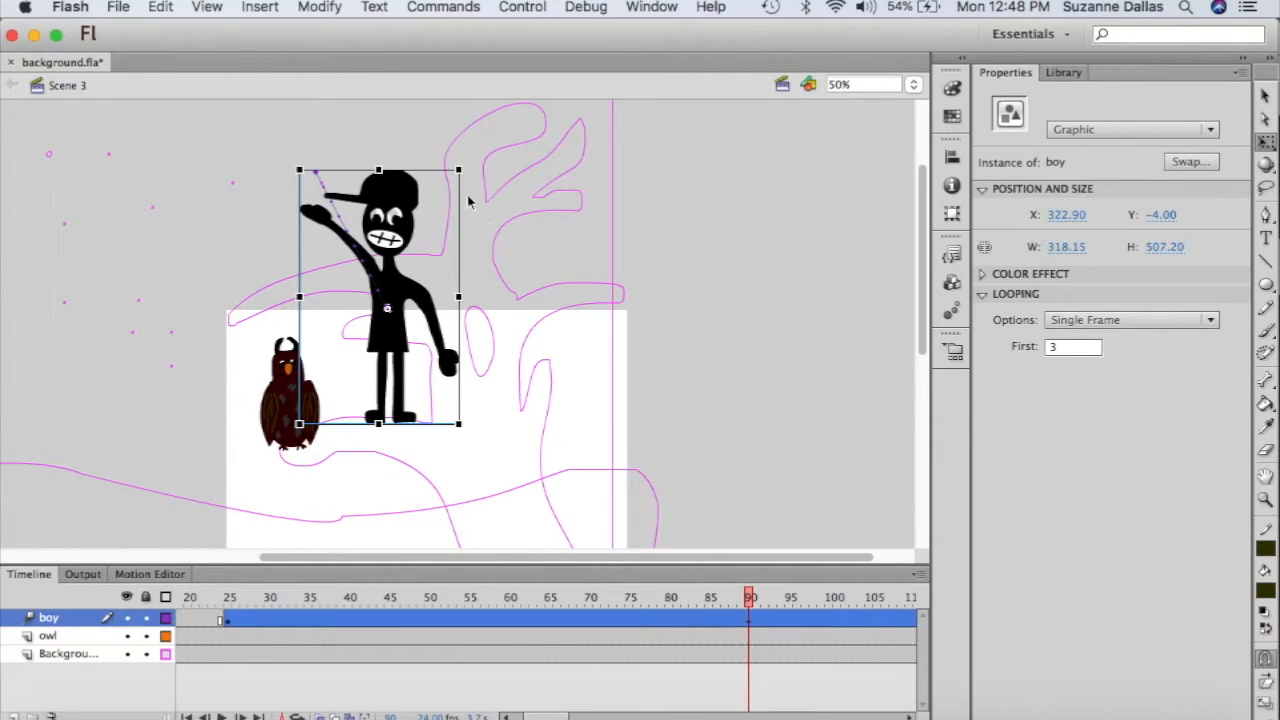
{"action": "left_click_drag", "start_coordinate": [457, 170], "coordinate": [438, 218]}
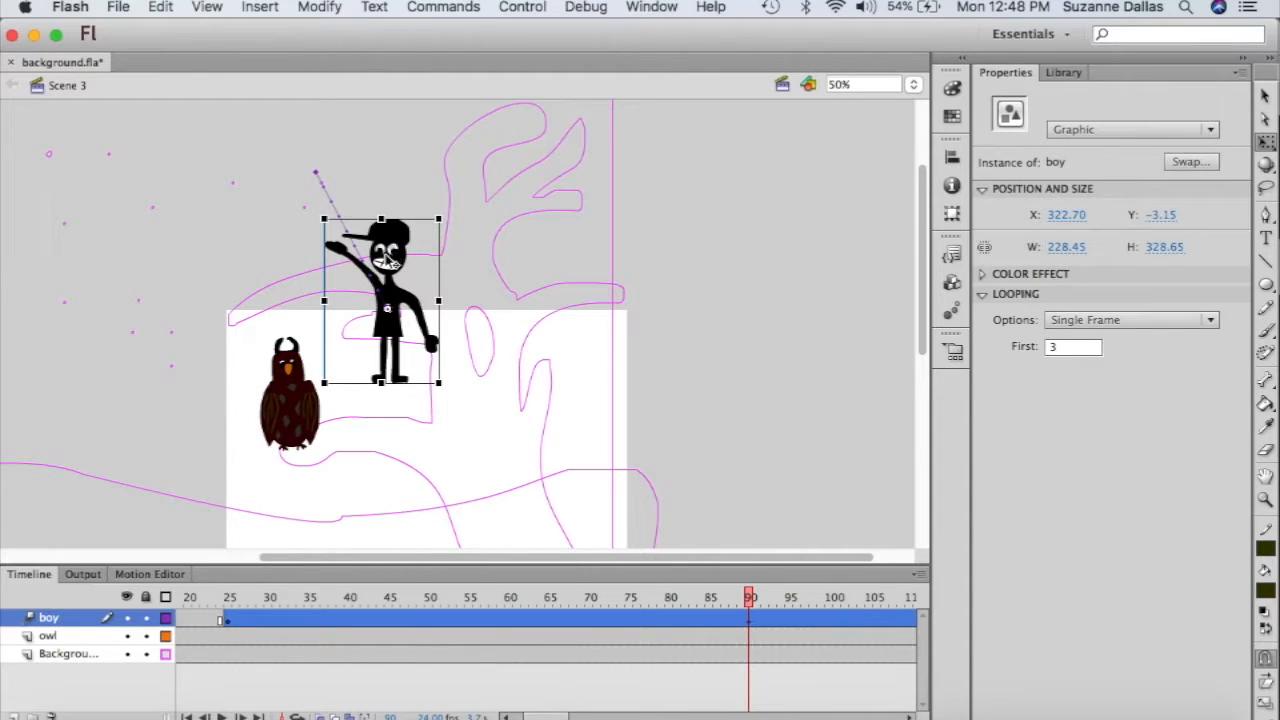
{"action": "left_click_drag", "start_coordinate": [388, 258], "coordinate": [389, 290]}
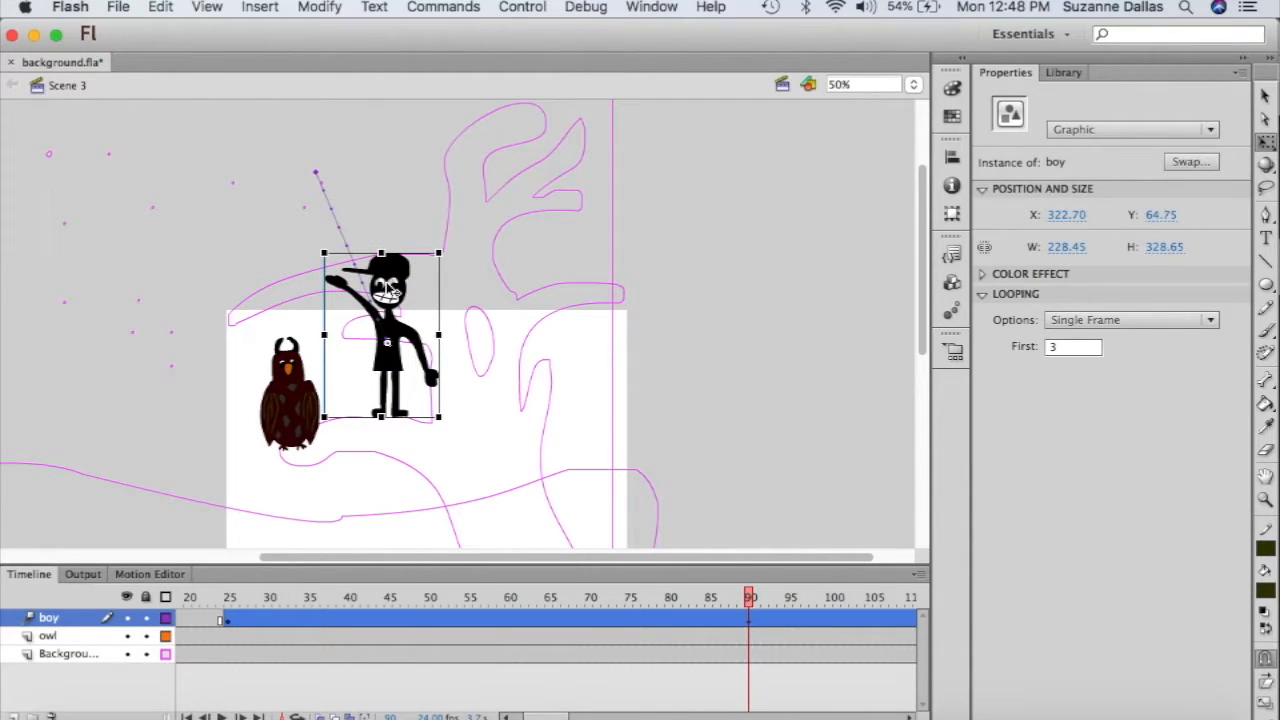
{"action": "left_click", "coordinate": [76, 655]}
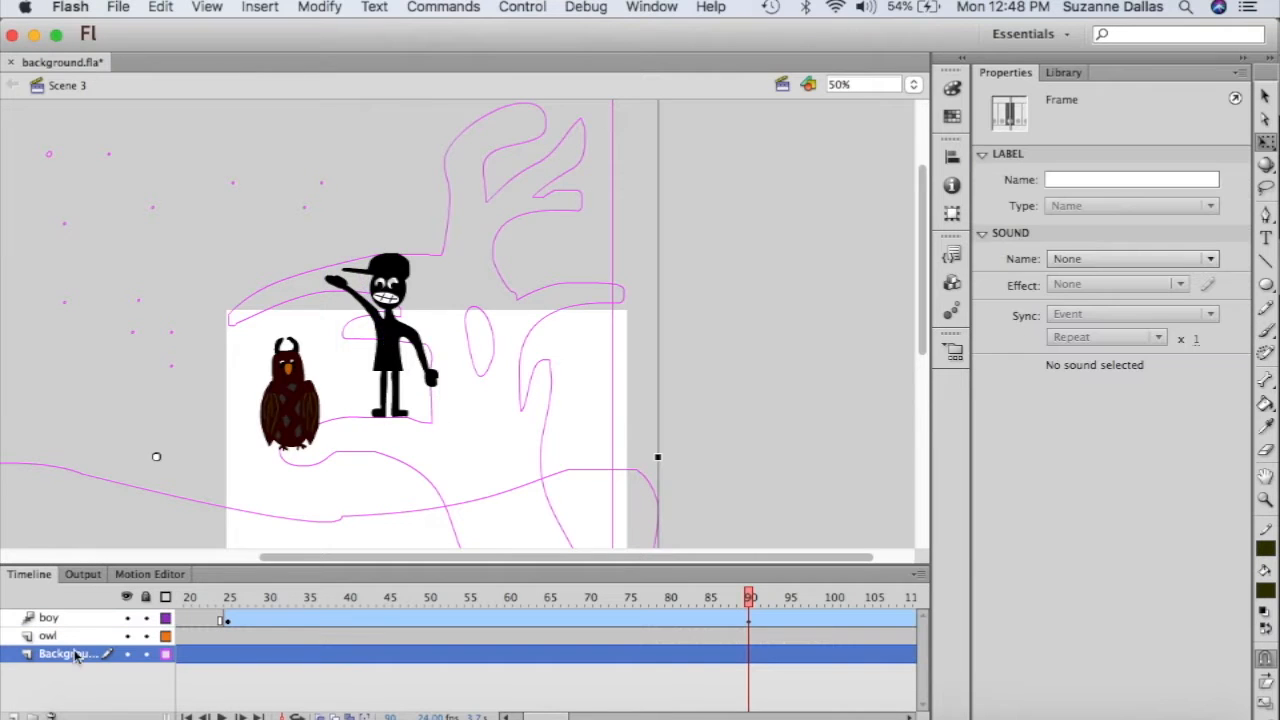
- Select the Background instance for free transforming and zoom the stage out to 25%
{"action": "left_click", "coordinate": [503, 404]}
{"action": "left_click_drag", "start_coordinate": [500, 425], "coordinate": [500, 428]}
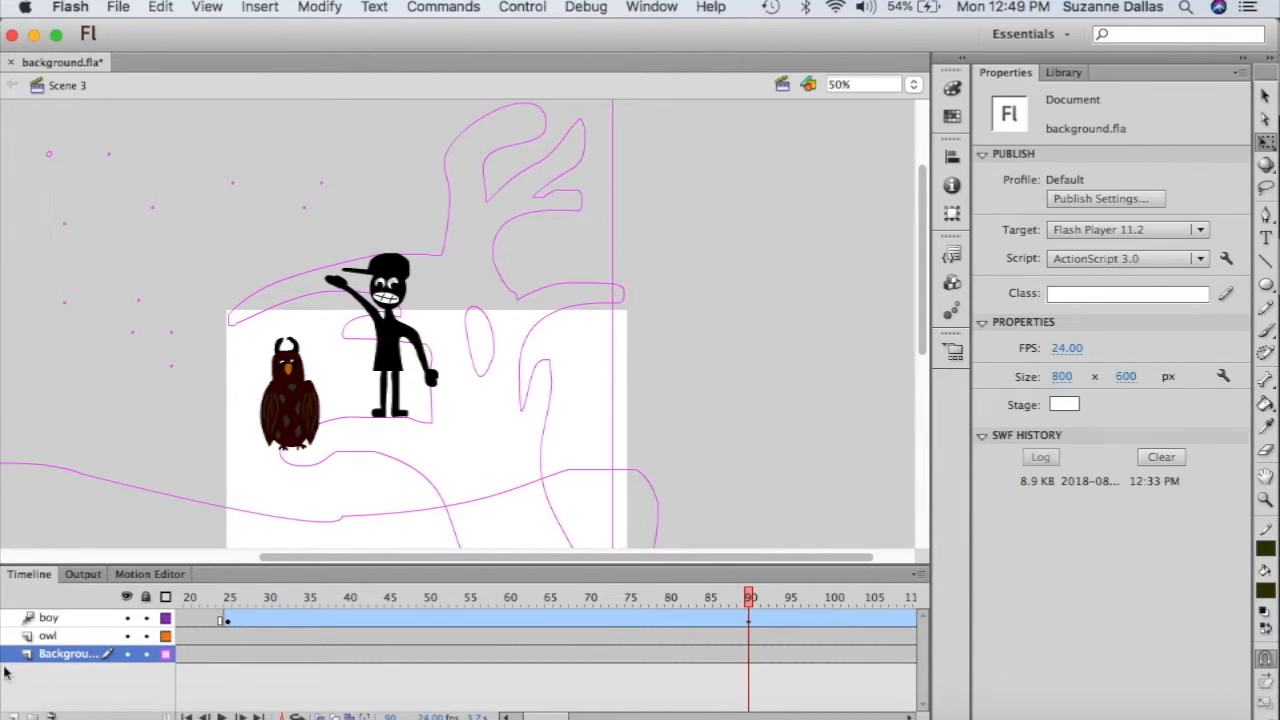
{"action": "left_click", "coordinate": [63, 656]}
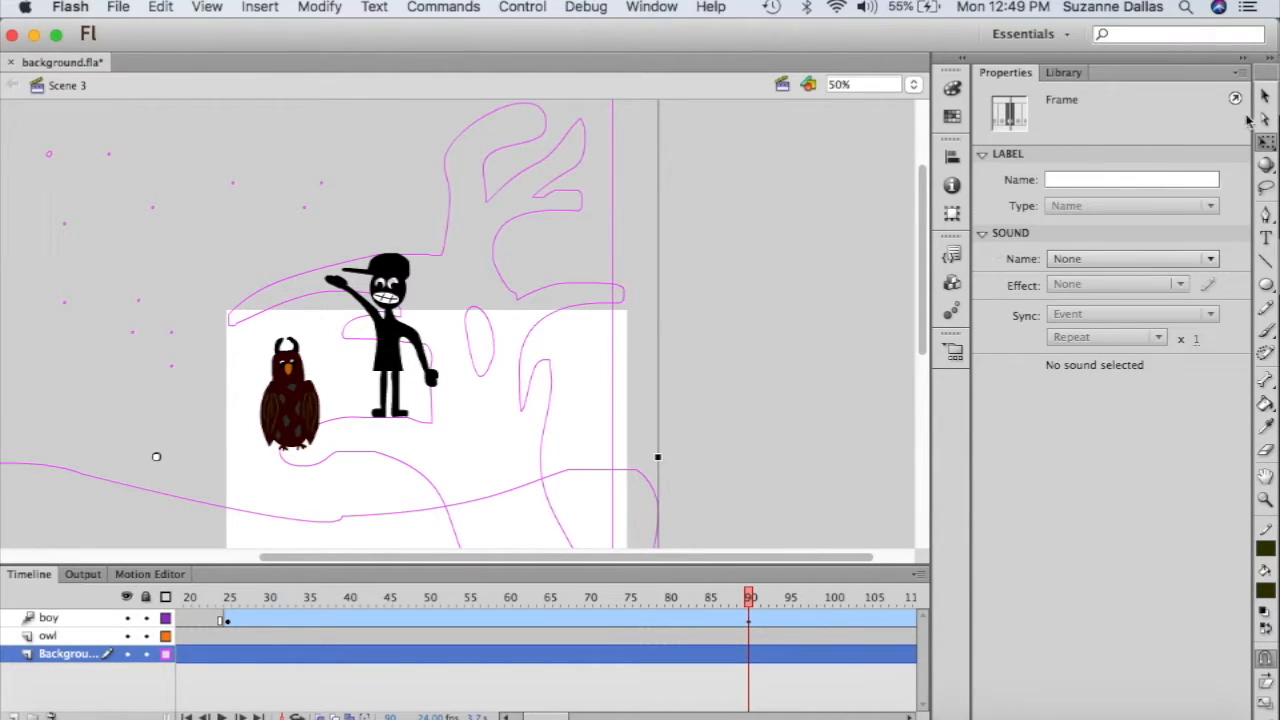
{"action": "left_click", "coordinate": [766, 389]}
{"action": "scroll", "coordinate": [766, 390], "scroll_direction": "down", "scroll_amount": 5}
{"action": "scroll", "coordinate": [766, 391], "scroll_direction": "up", "scroll_amount": 1}
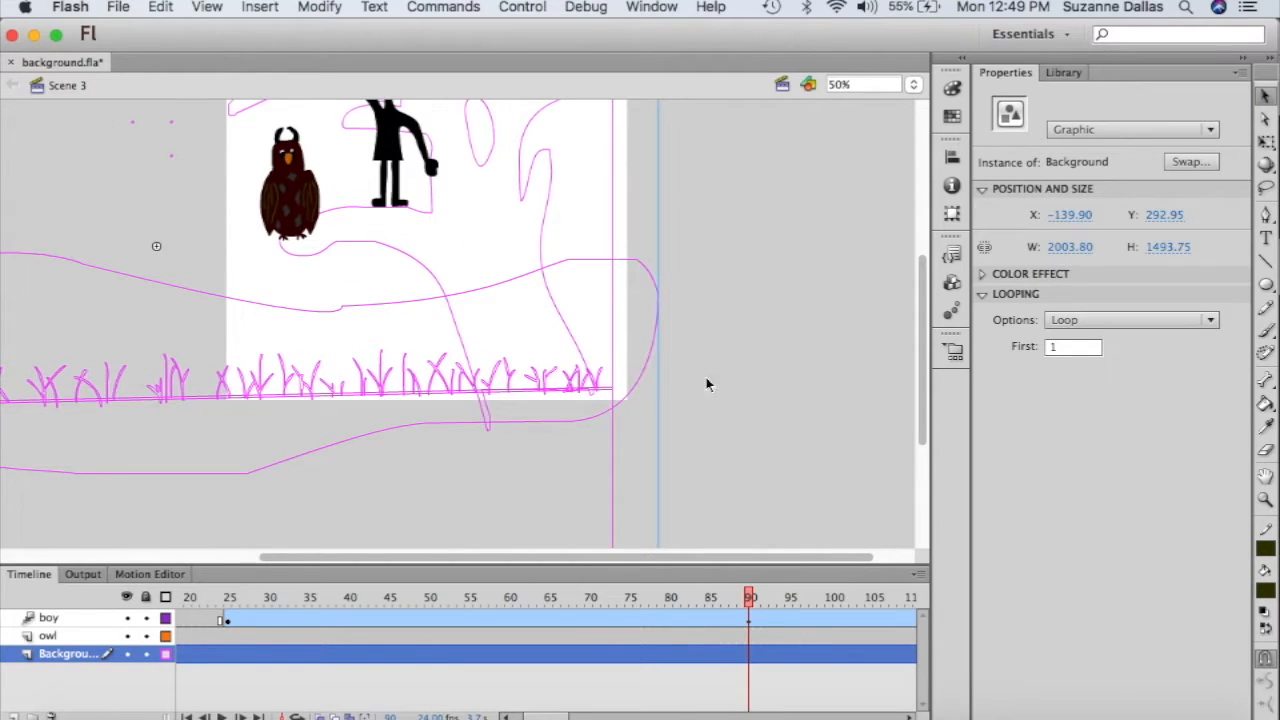
{"action": "scroll", "coordinate": [600, 430], "scroll_direction": "down", "scroll_amount": 5}
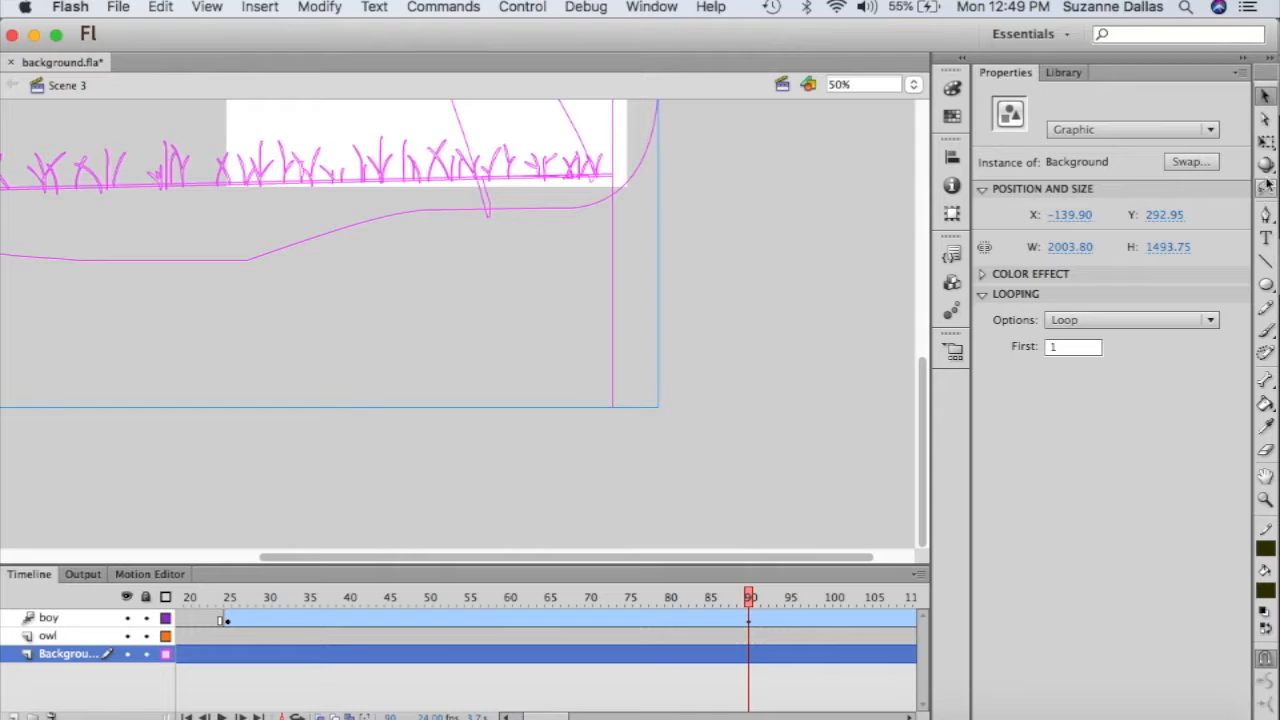
{"action": "left_click", "coordinate": [1265, 141]}
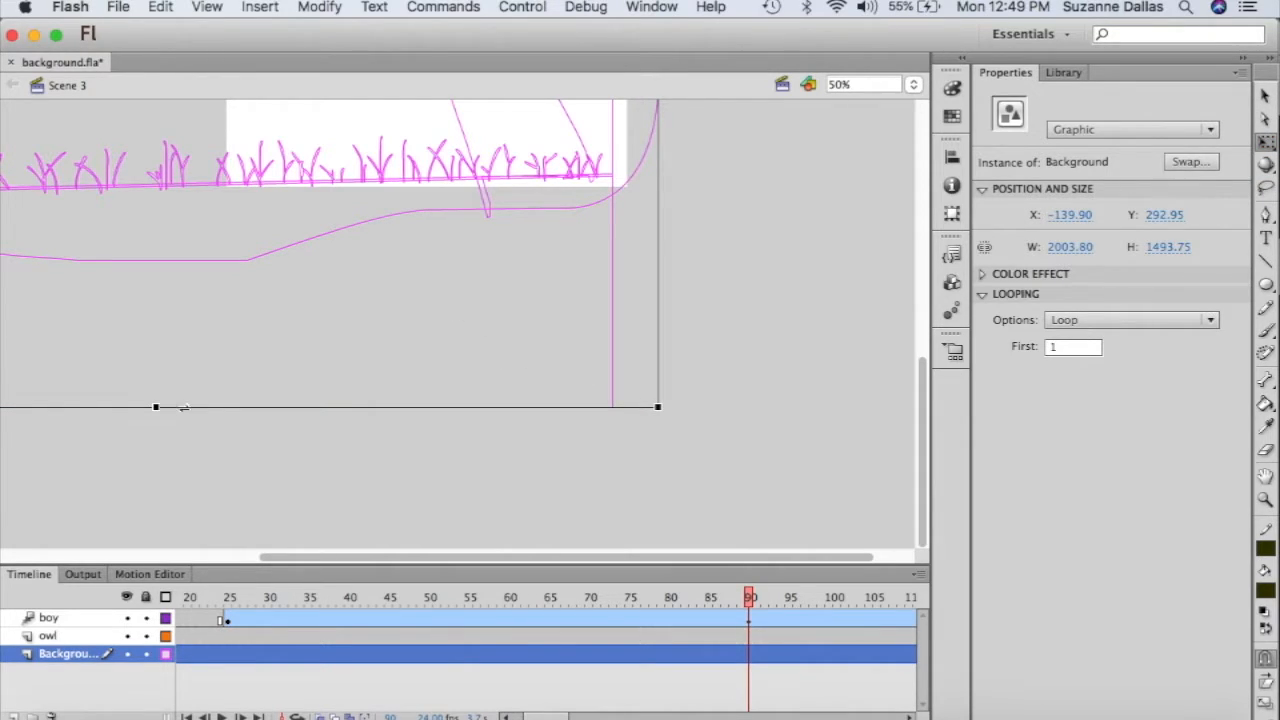
{"action": "scroll", "coordinate": [190, 325], "scroll_direction": "up", "scroll_amount": 8}
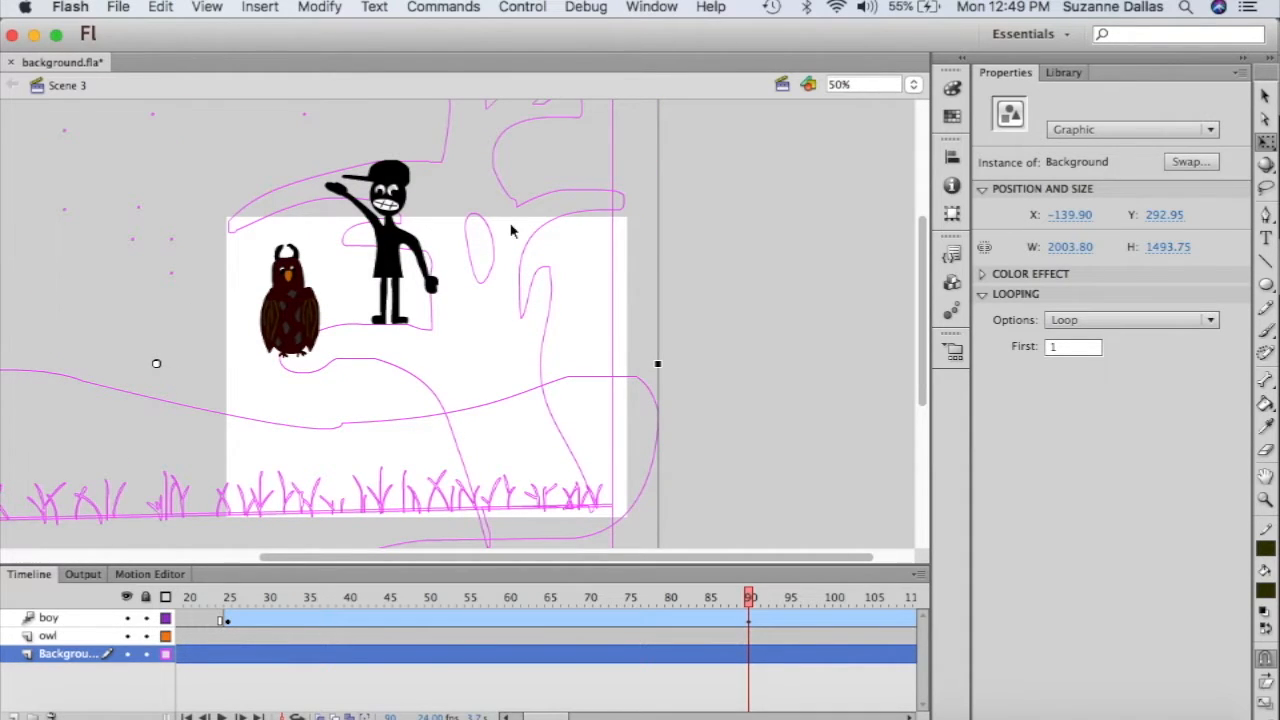
{"action": "left_click", "coordinate": [914, 84]}
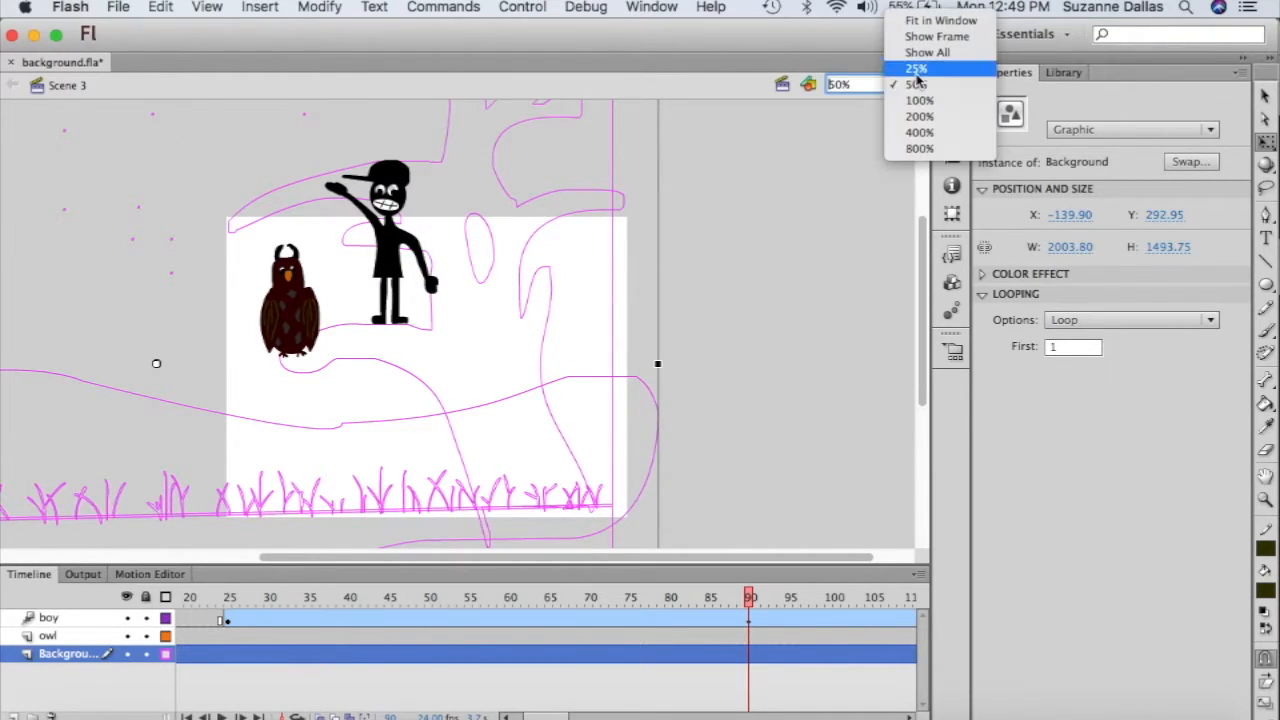
{"action": "left_click", "coordinate": [915, 71]}
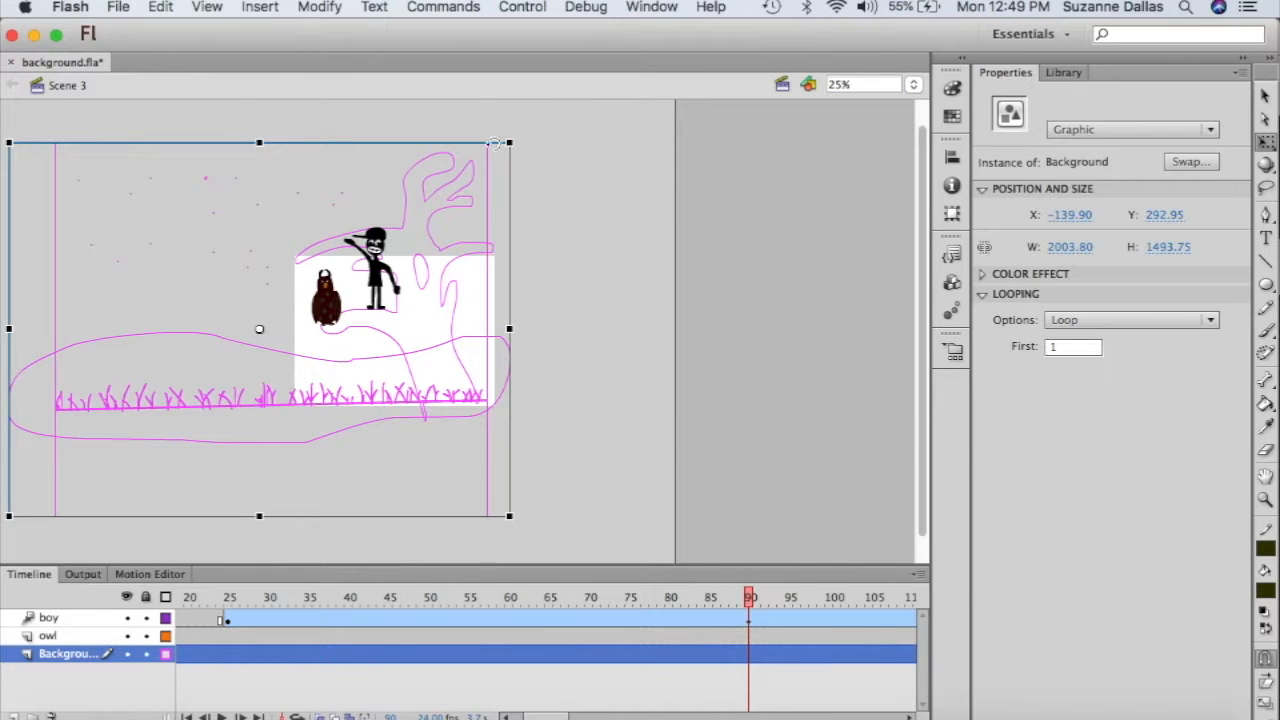
- Shrink the Background to 1731.70 × 1157.80 and move it to X 48.15, Y 356.95
{"action": "left_click", "coordinate": [277, 190]}
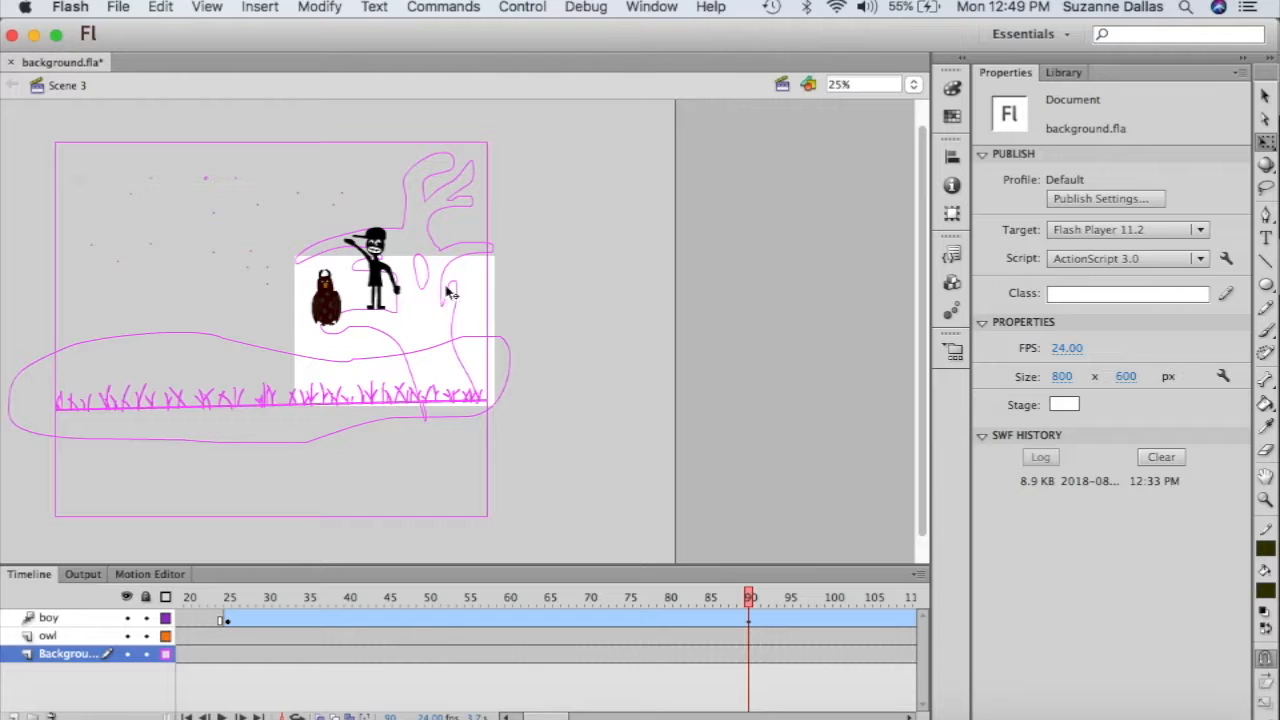
{"action": "left_click", "coordinate": [454, 280]}
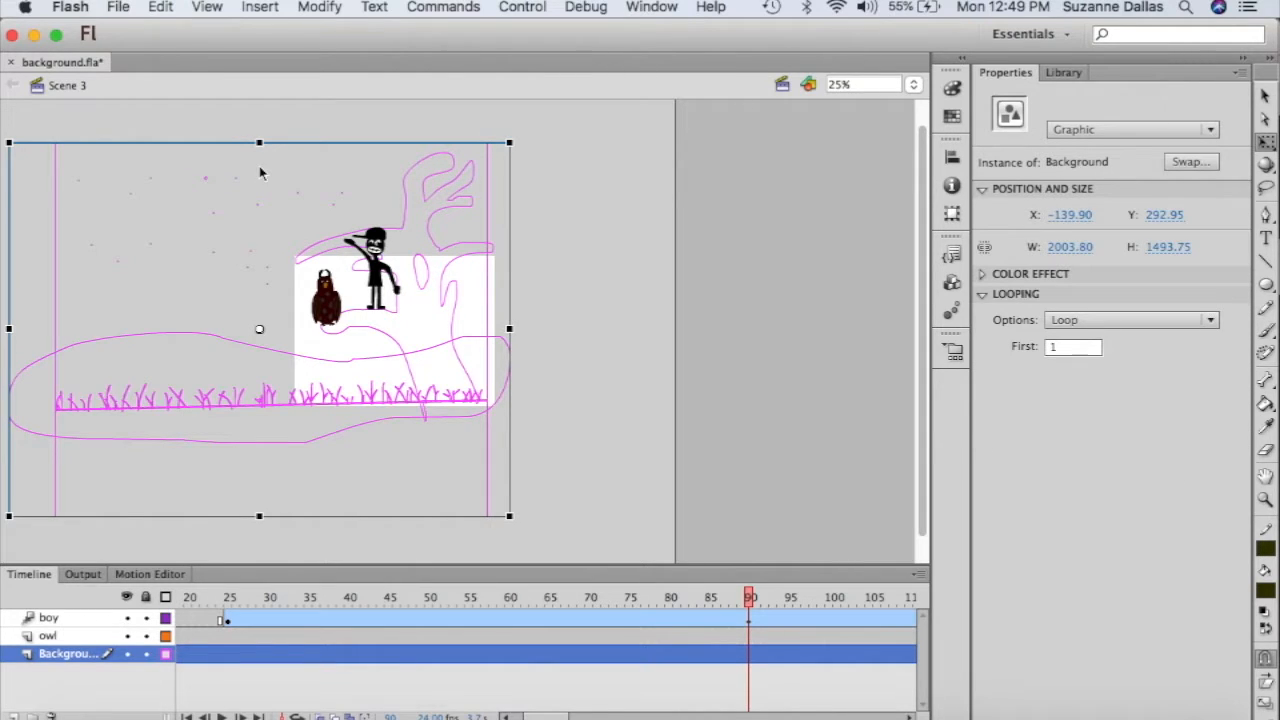
{"action": "left_click_drag", "start_coordinate": [9, 144], "coordinate": [42, 185]}
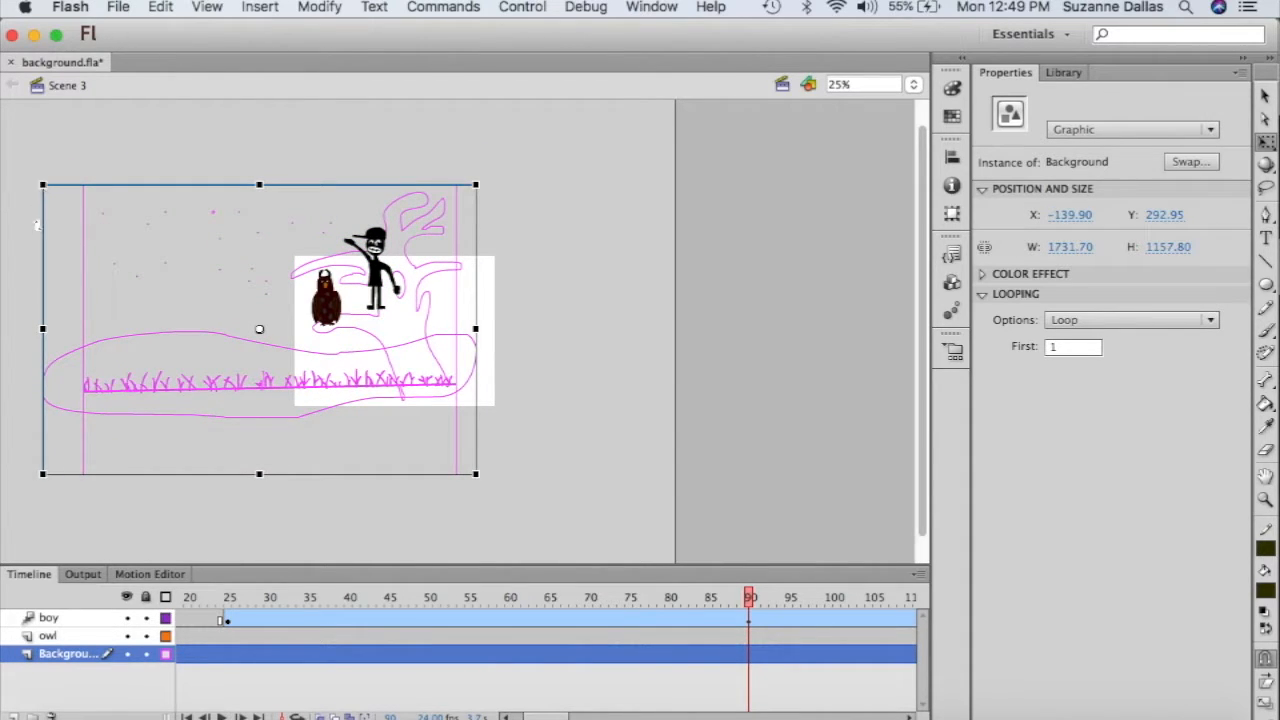
{"action": "left_click", "coordinate": [1265, 95]}
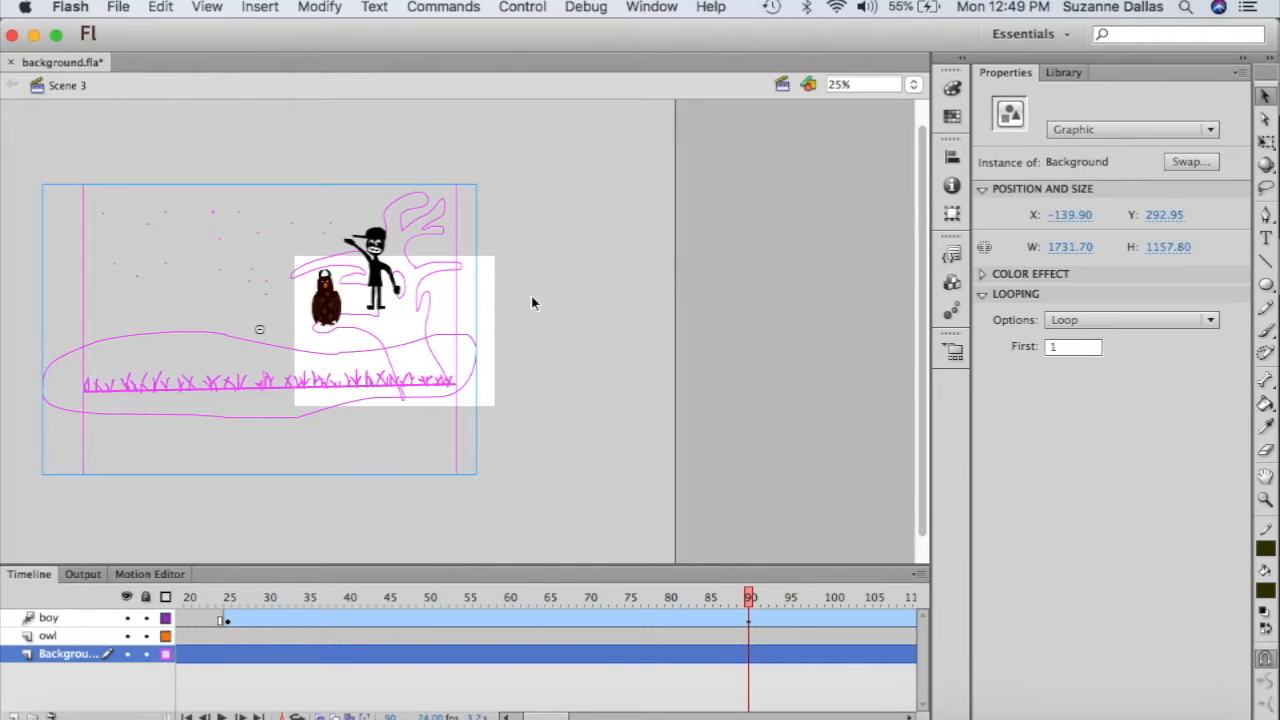
{"action": "left_click_drag", "start_coordinate": [463, 302], "coordinate": [510, 318]}
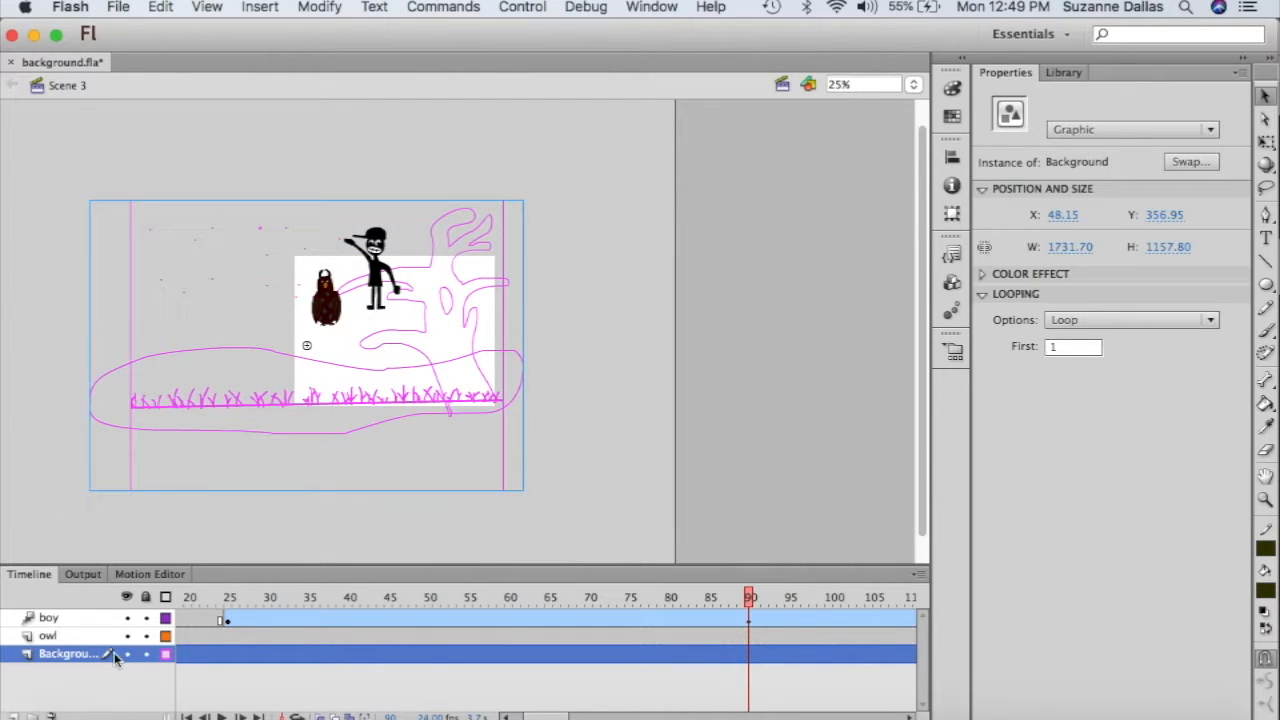
{"action": "left_click", "coordinate": [52, 621]}
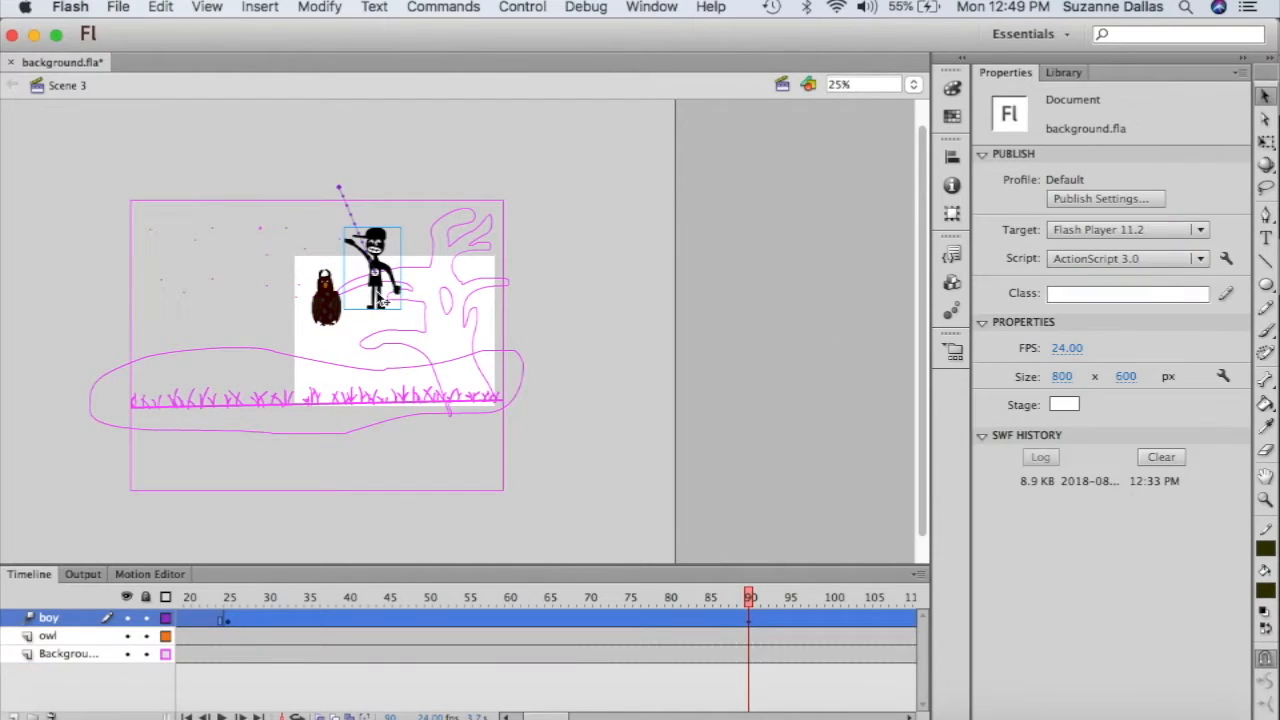
- At frame 90, tilt and squash the boy and lower him onto the tree at X 442.75, Y 195.20
{"action": "left_click_drag", "start_coordinate": [380, 302], "coordinate": [410, 323]}
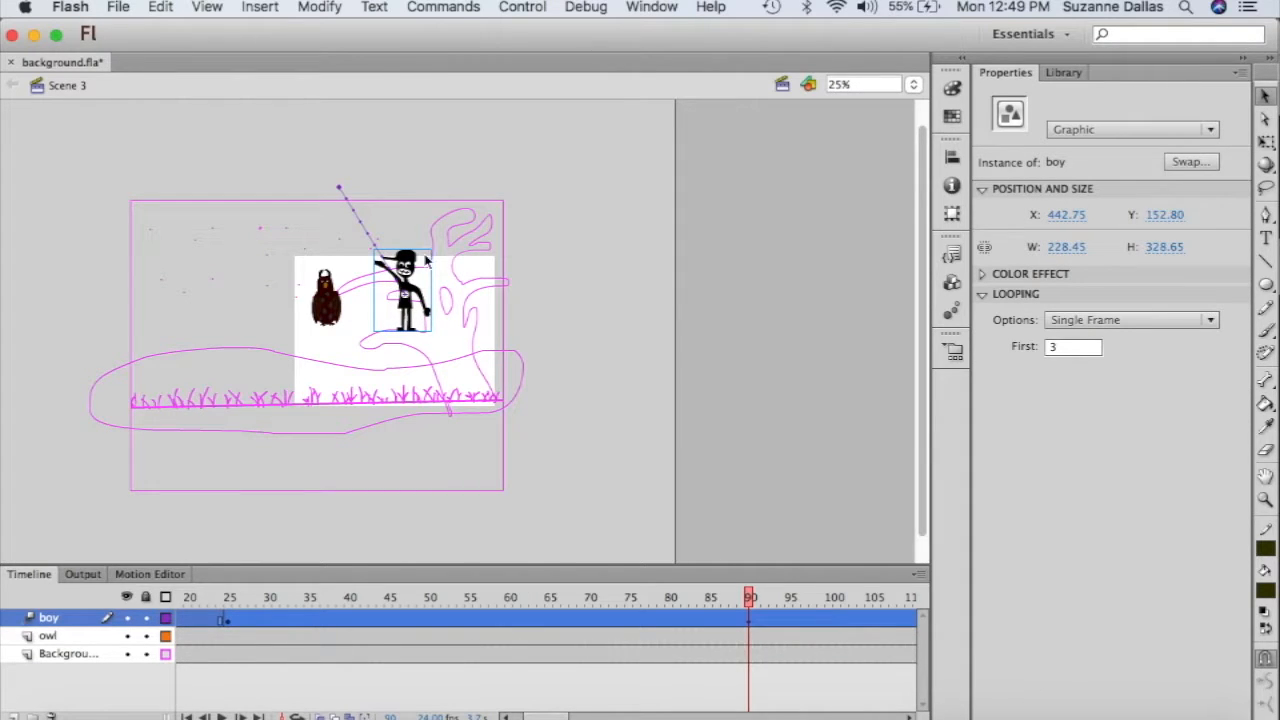
{"action": "left_click", "coordinate": [1266, 141]}
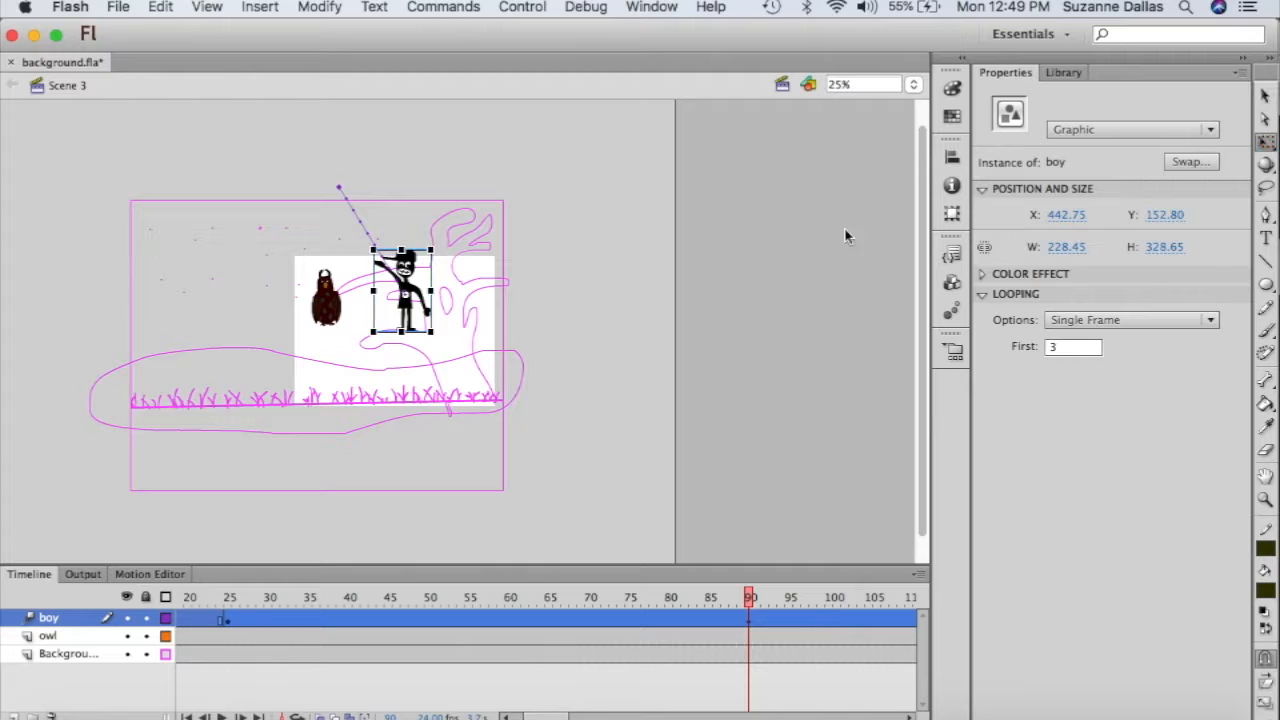
{"action": "left_click_drag", "start_coordinate": [441, 244], "coordinate": [431, 262]}
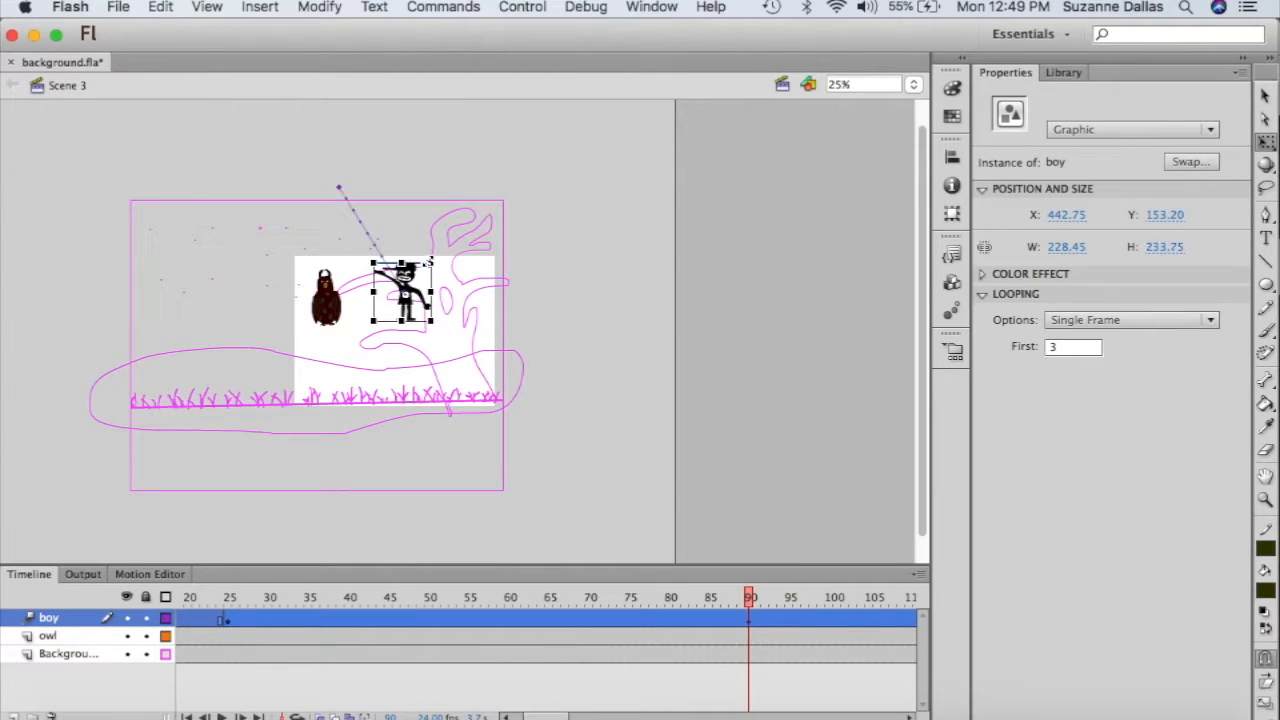
{"action": "left_click", "coordinate": [914, 87]}
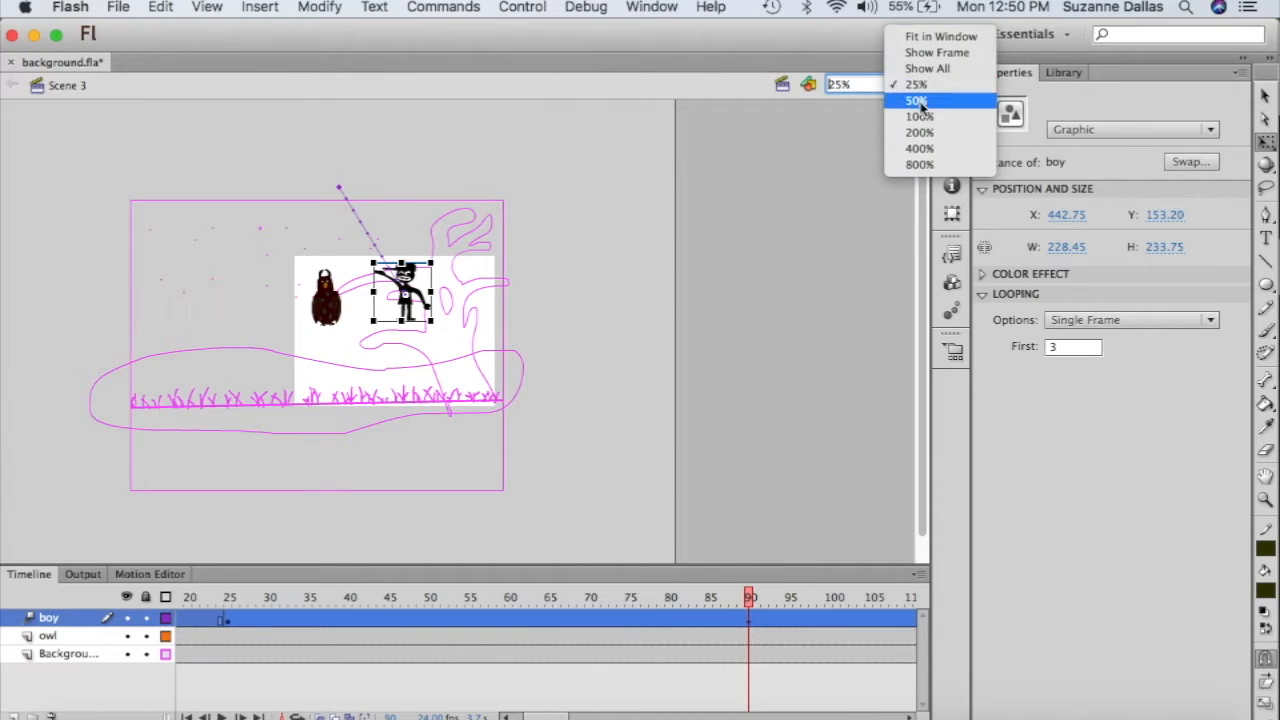
{"action": "left_click", "coordinate": [918, 100]}
{"action": "left_click_drag", "start_coordinate": [470, 288], "coordinate": [478, 312]}
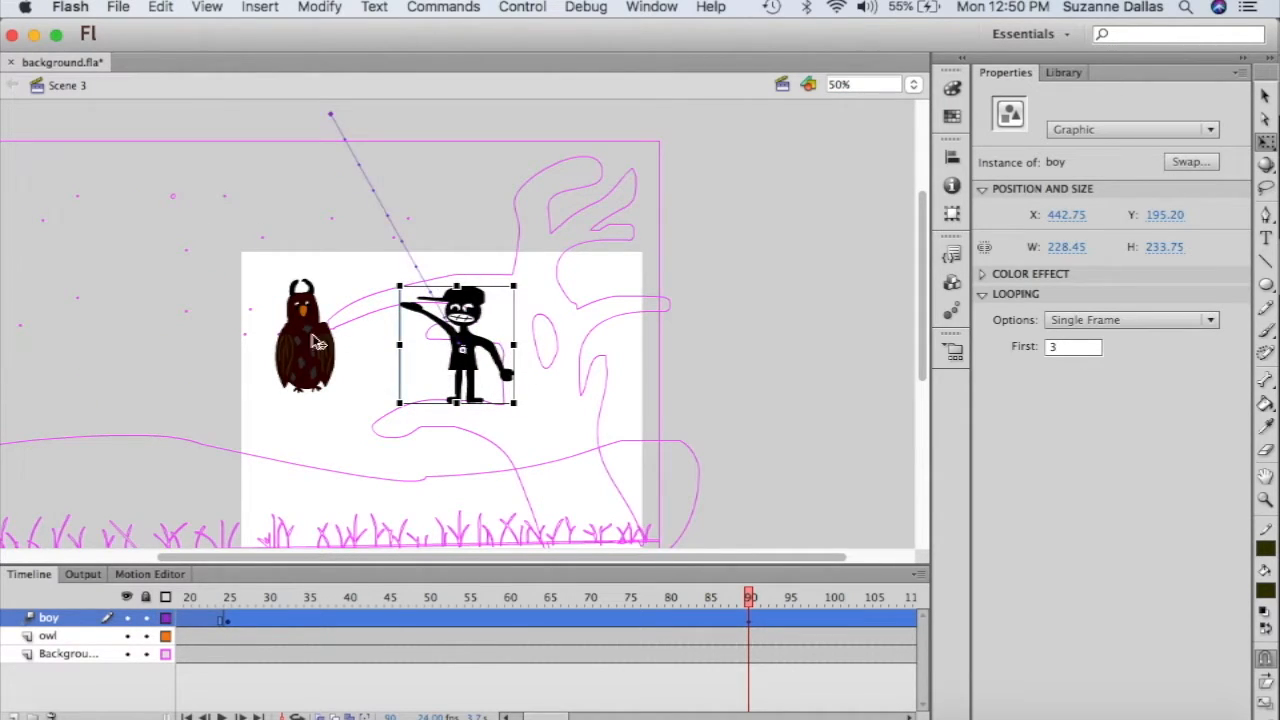
{"action": "left_click", "coordinate": [312, 343]}
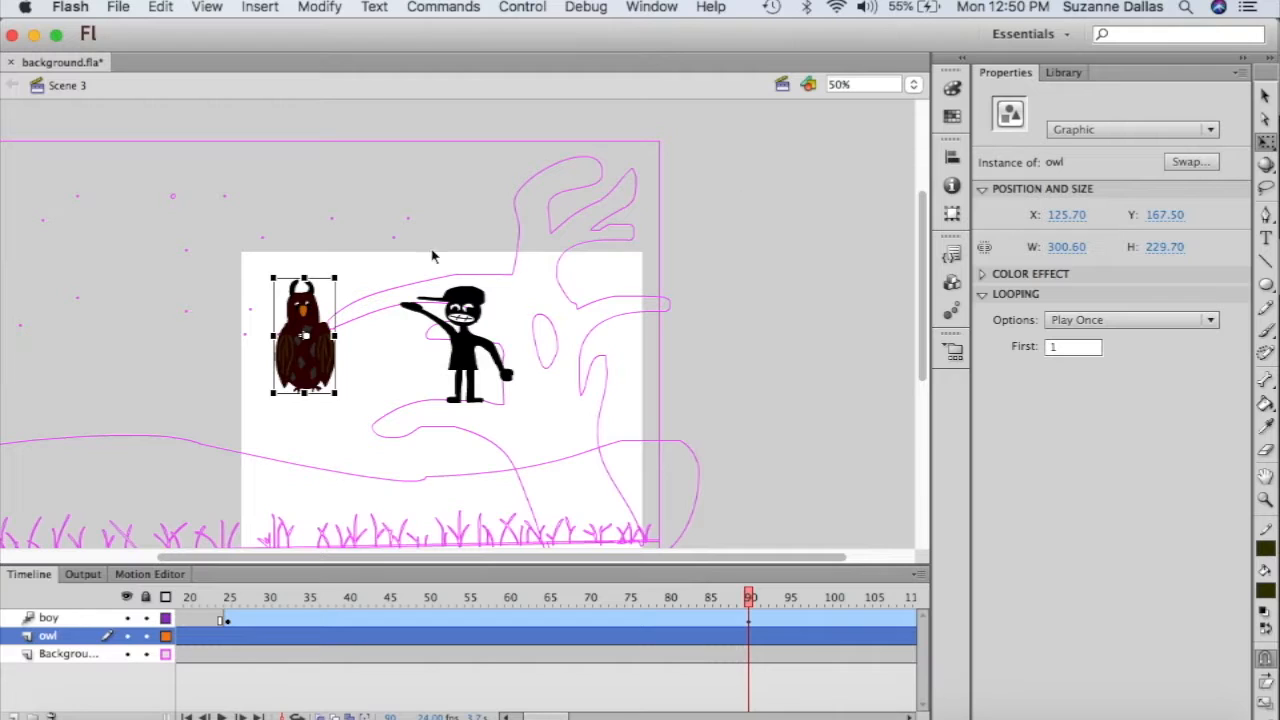
- At frame 1, move the owl right onto the branch and squash it to 185.65 × 145.70
{"action": "left_click_drag", "start_coordinate": [336, 278], "coordinate": [326, 293]}
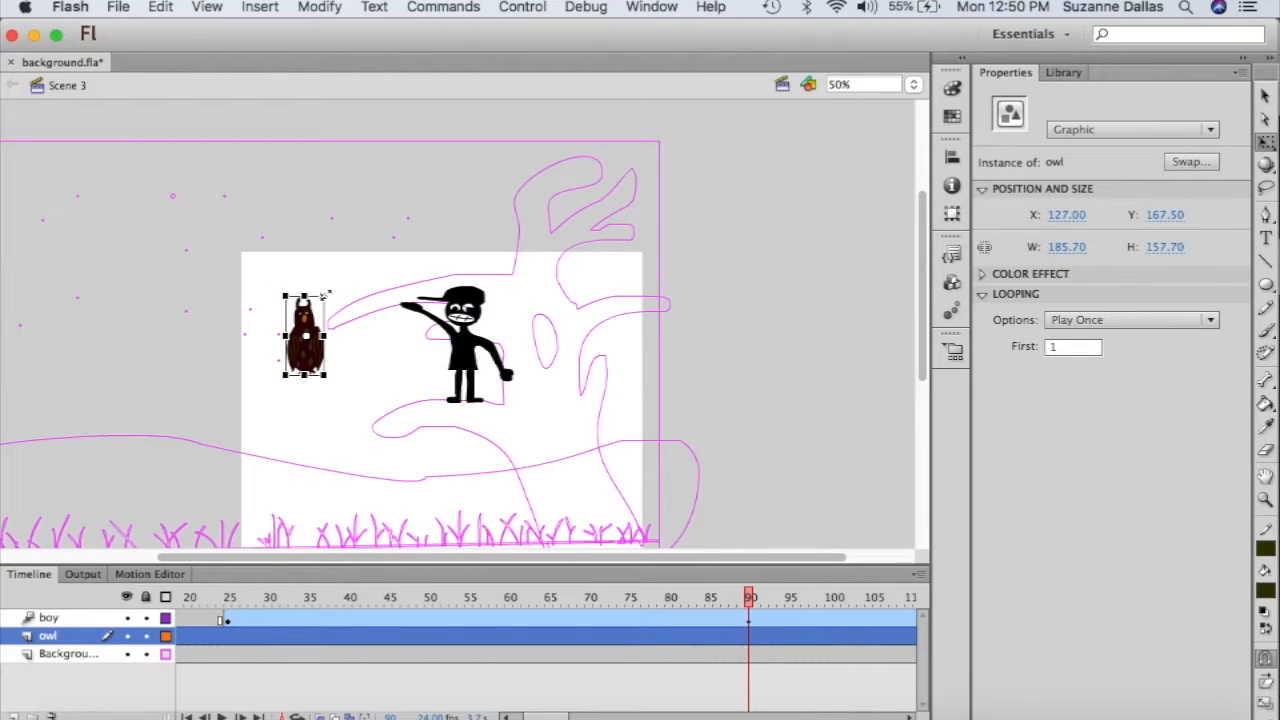
{"action": "key", "text": "super+z"}
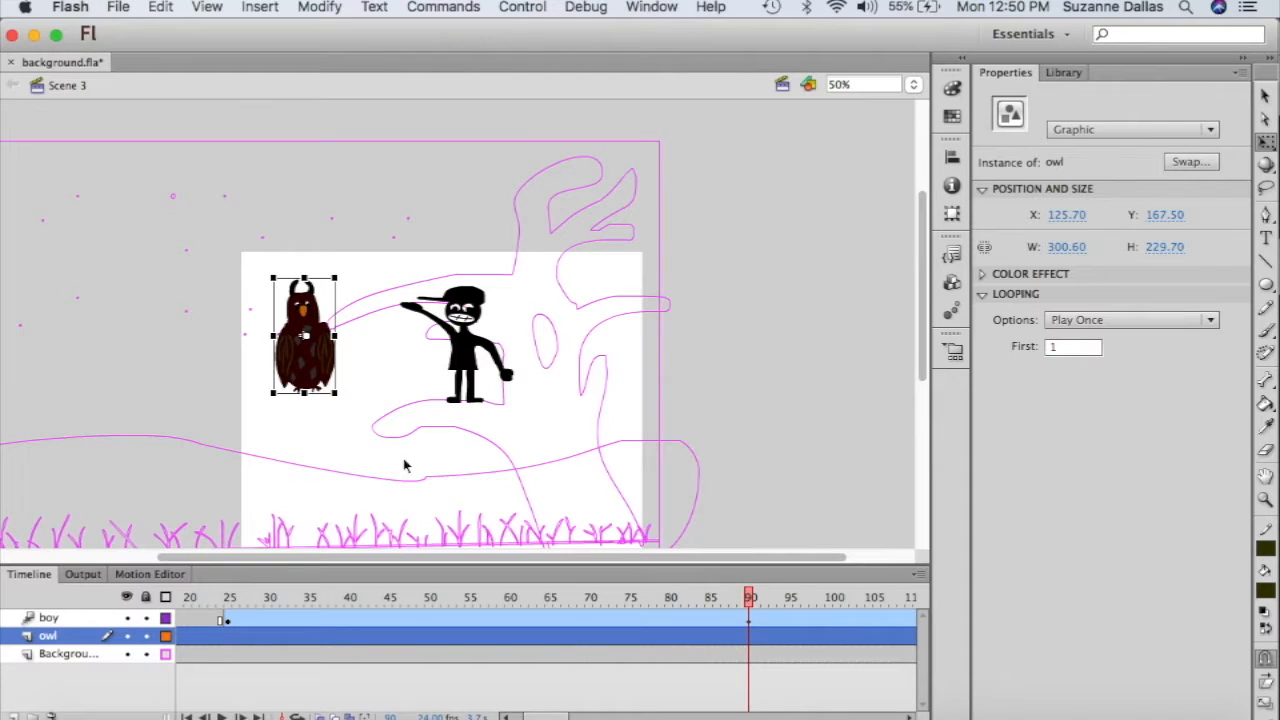
{"action": "scroll", "coordinate": [318, 620], "scroll_direction": "left", "scroll_amount": 3}
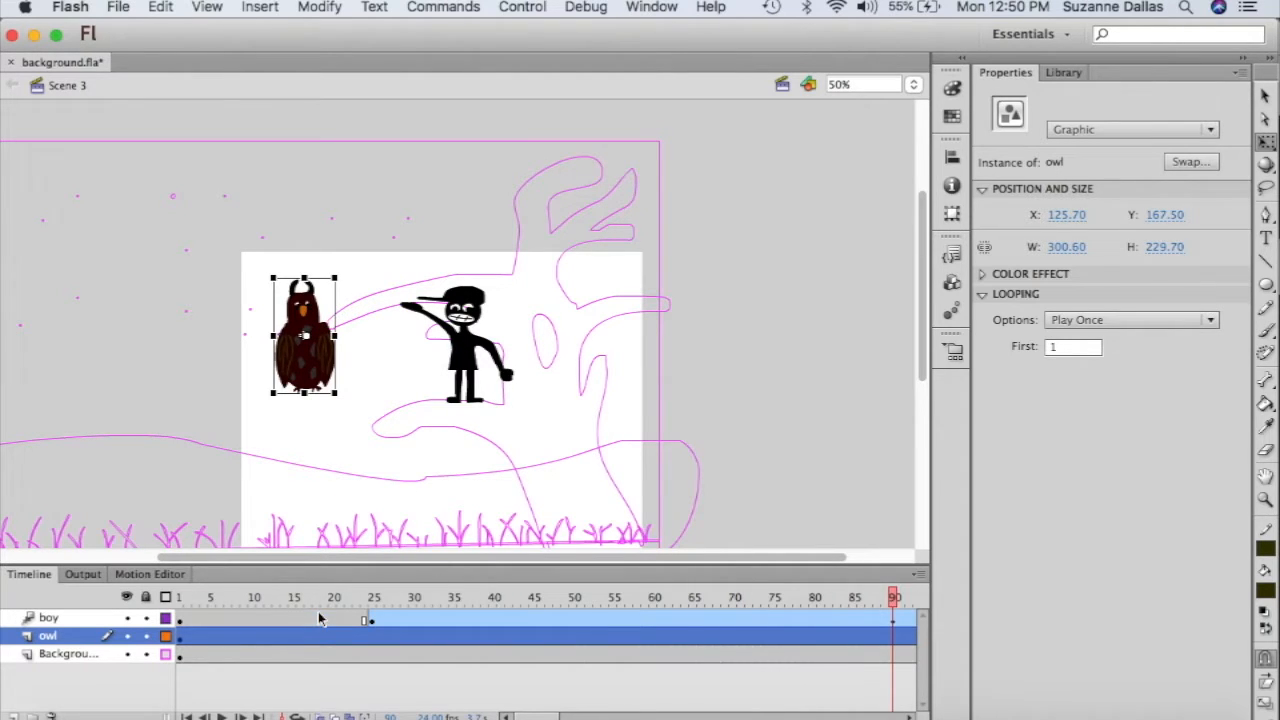
{"action": "left_click", "coordinate": [180, 597]}
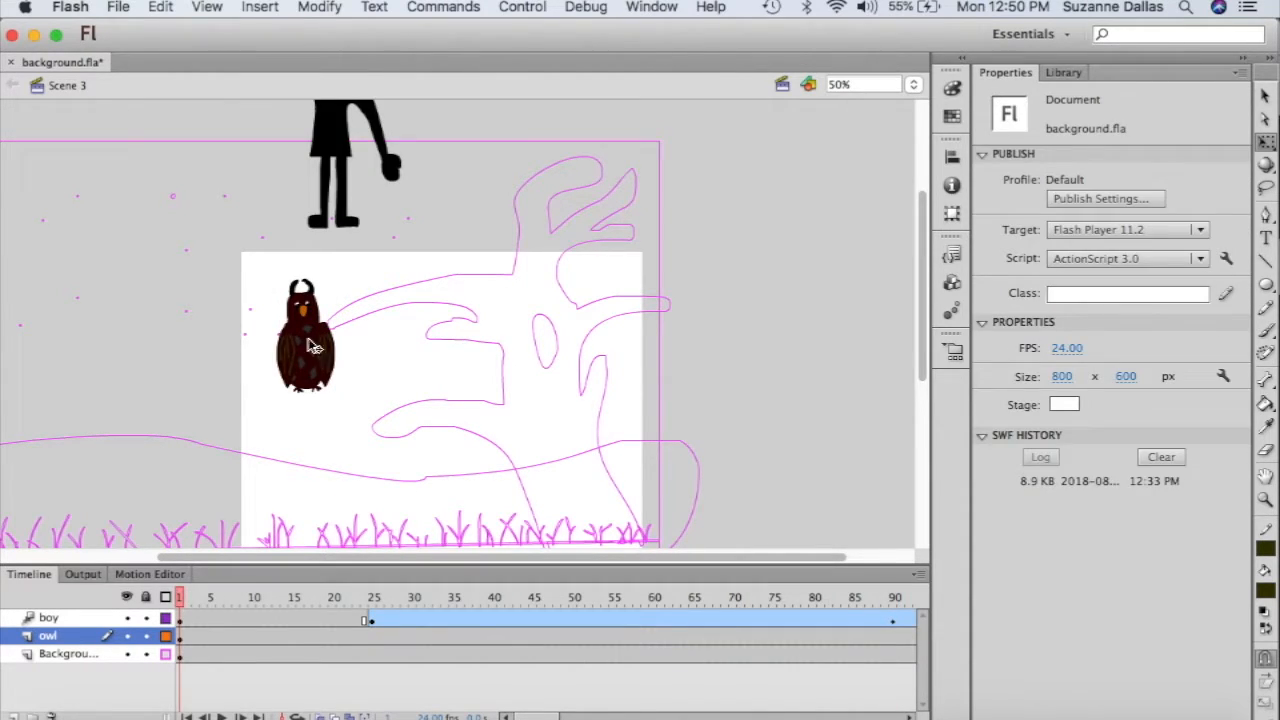
{"action": "left_click_drag", "start_coordinate": [320, 356], "coordinate": [394, 378]}
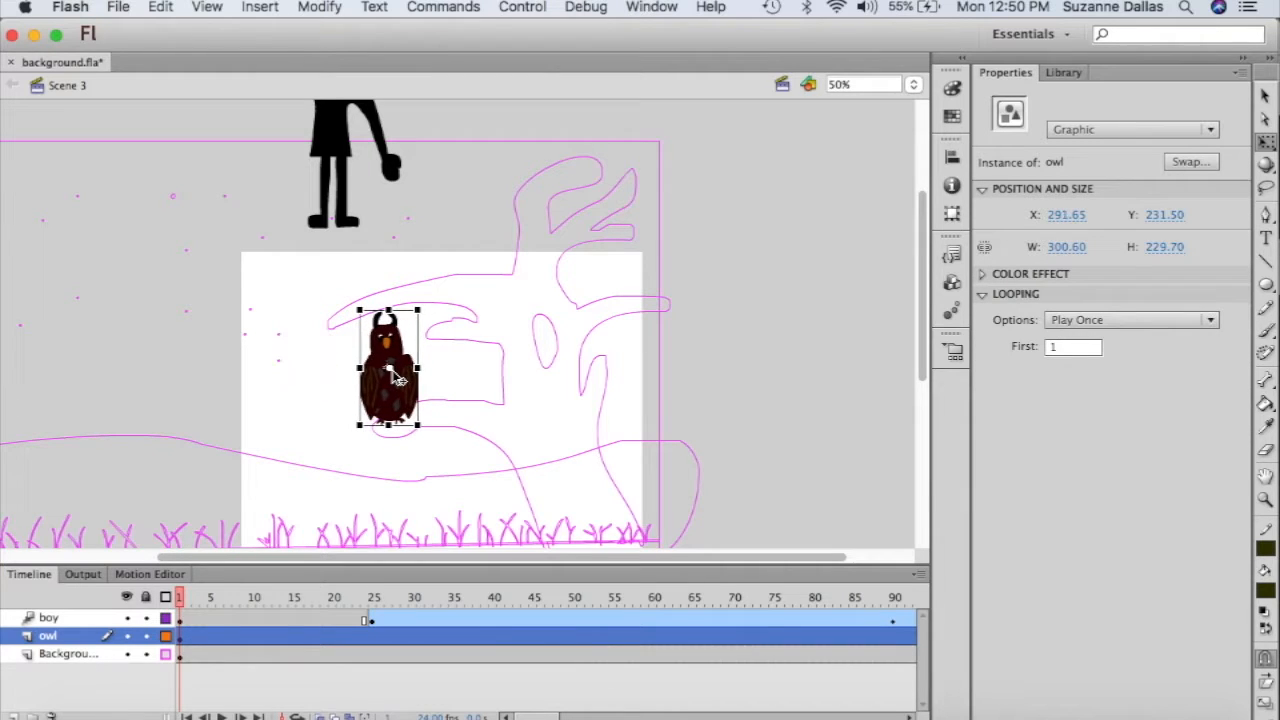
{"action": "left_click_drag", "start_coordinate": [418, 308], "coordinate": [388, 365]}
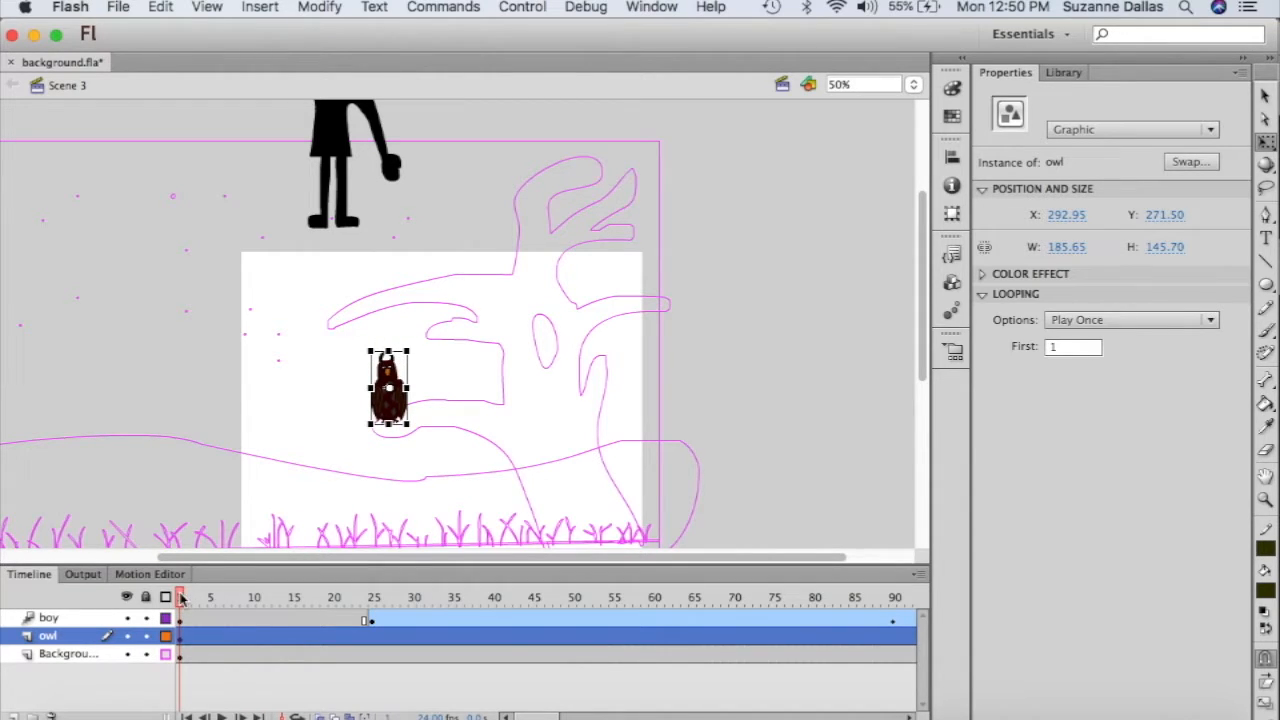
{"action": "left_click_drag", "start_coordinate": [181, 598], "coordinate": [181, 652]}
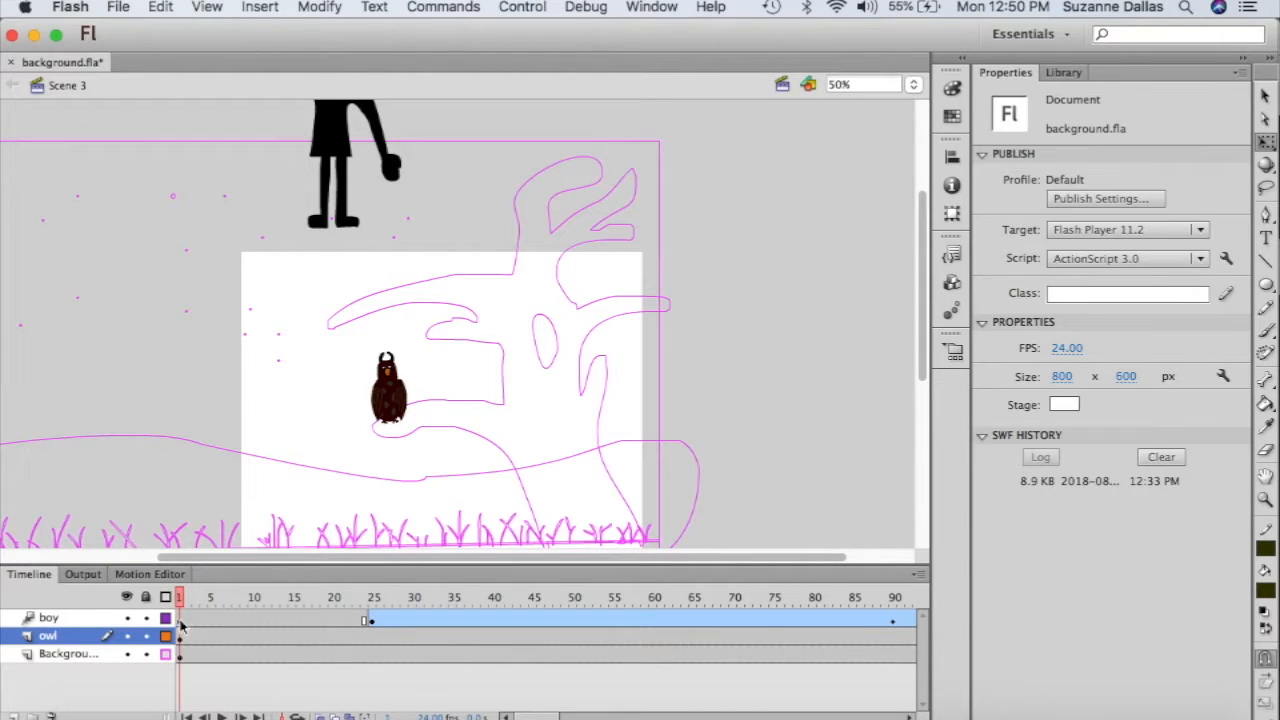
- Enlarge the boy at frame 1 of his motion tween
{"action": "left_click", "coordinate": [181, 621]}
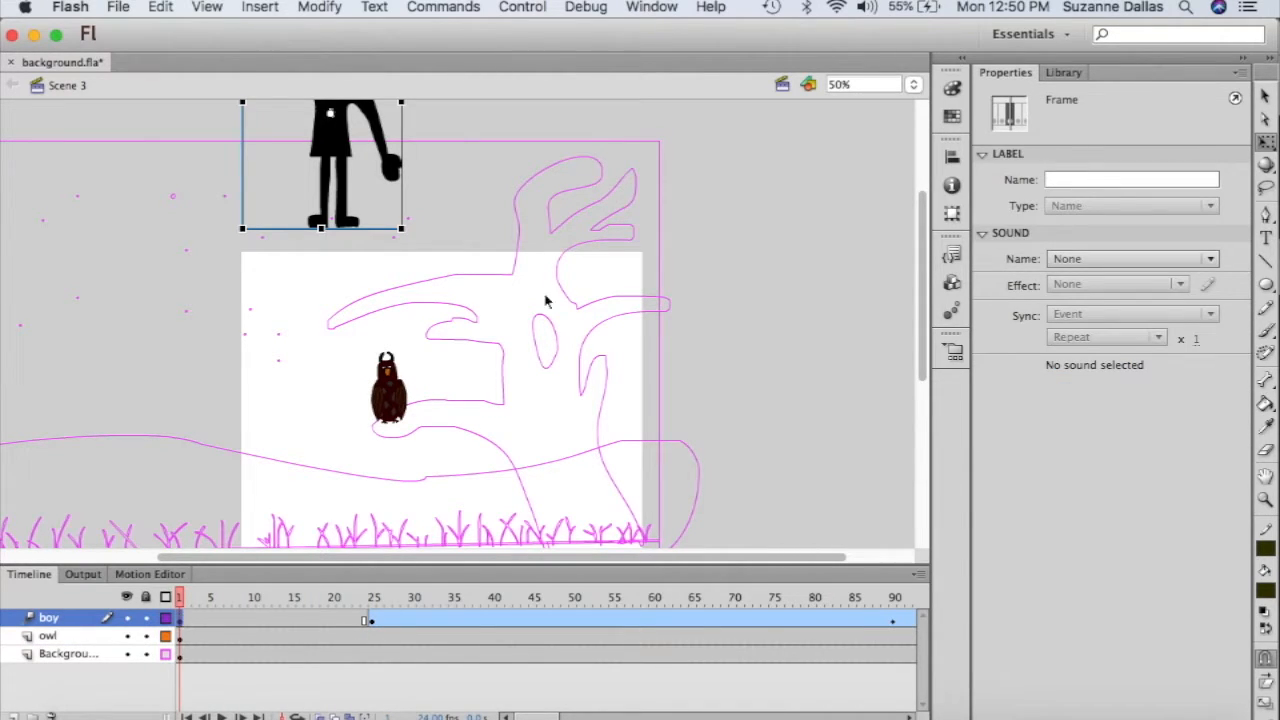
{"action": "scroll", "coordinate": [755, 280], "scroll_direction": "up", "scroll_amount": 5}
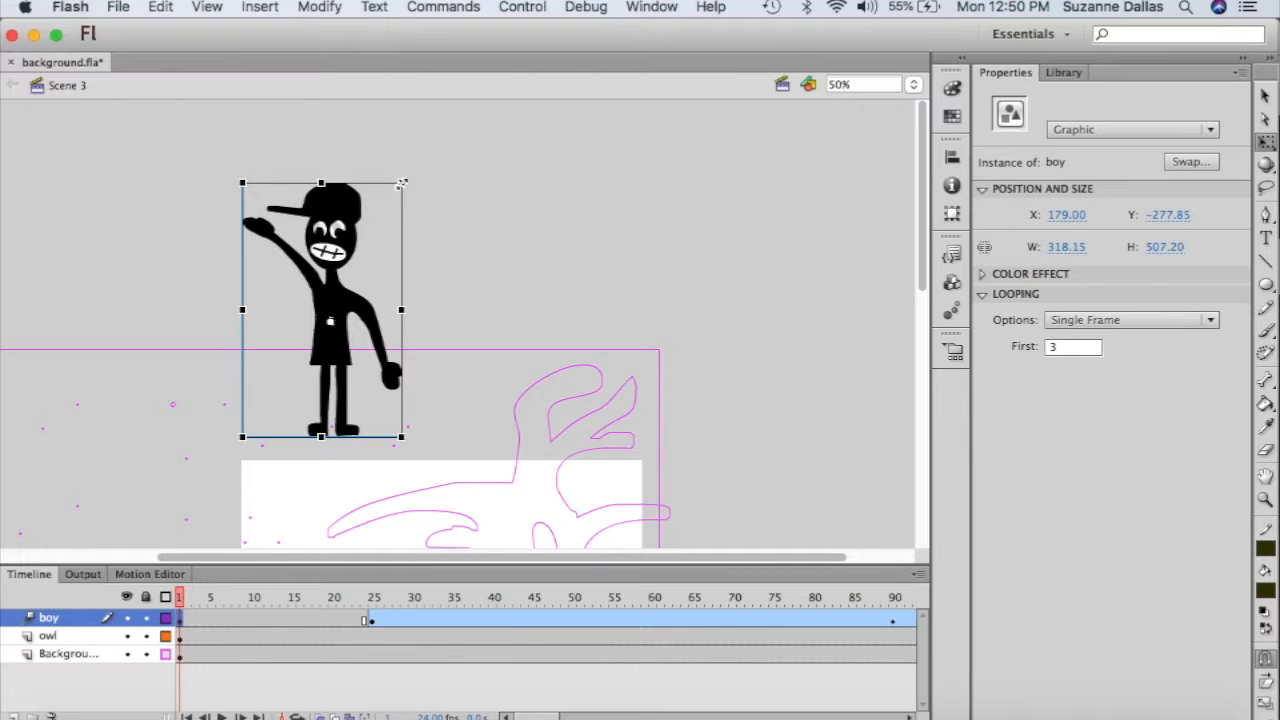
{"action": "left_click_drag", "start_coordinate": [401, 183], "coordinate": [368, 248]}
{"action": "left_click_drag", "start_coordinate": [181, 598], "coordinate": [374, 613]}
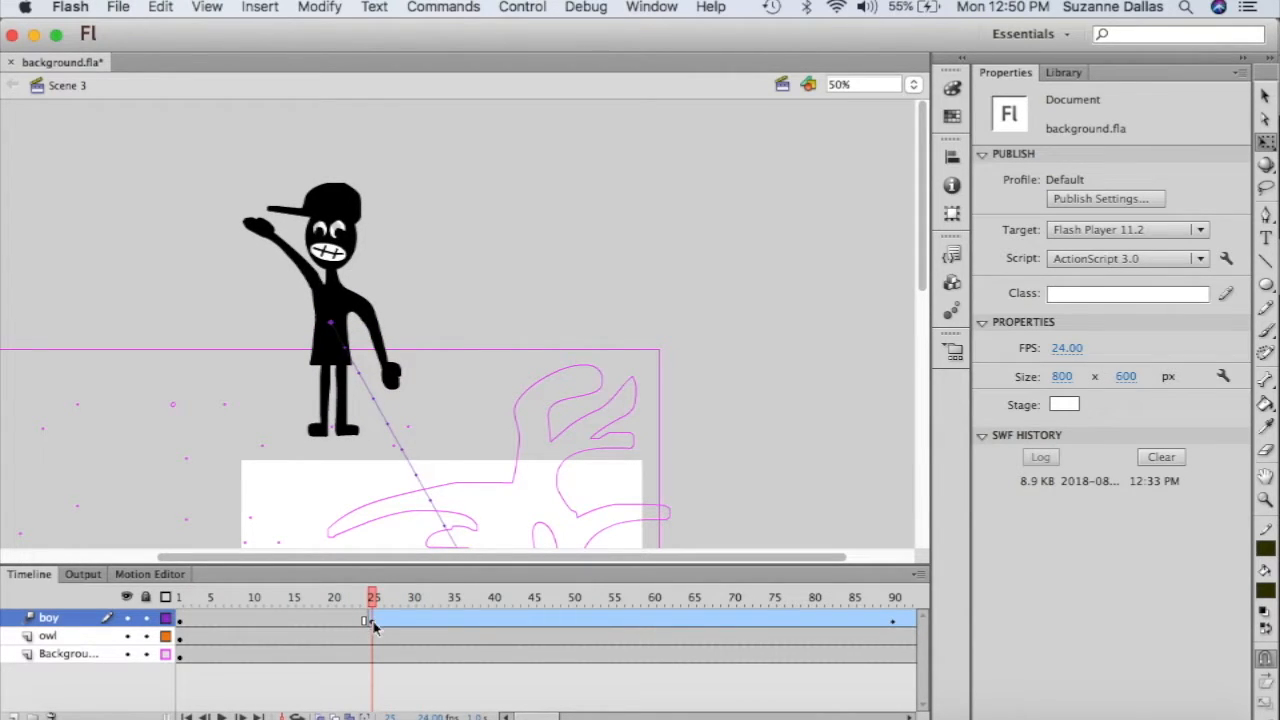
{"action": "left_click", "coordinate": [181, 621]}
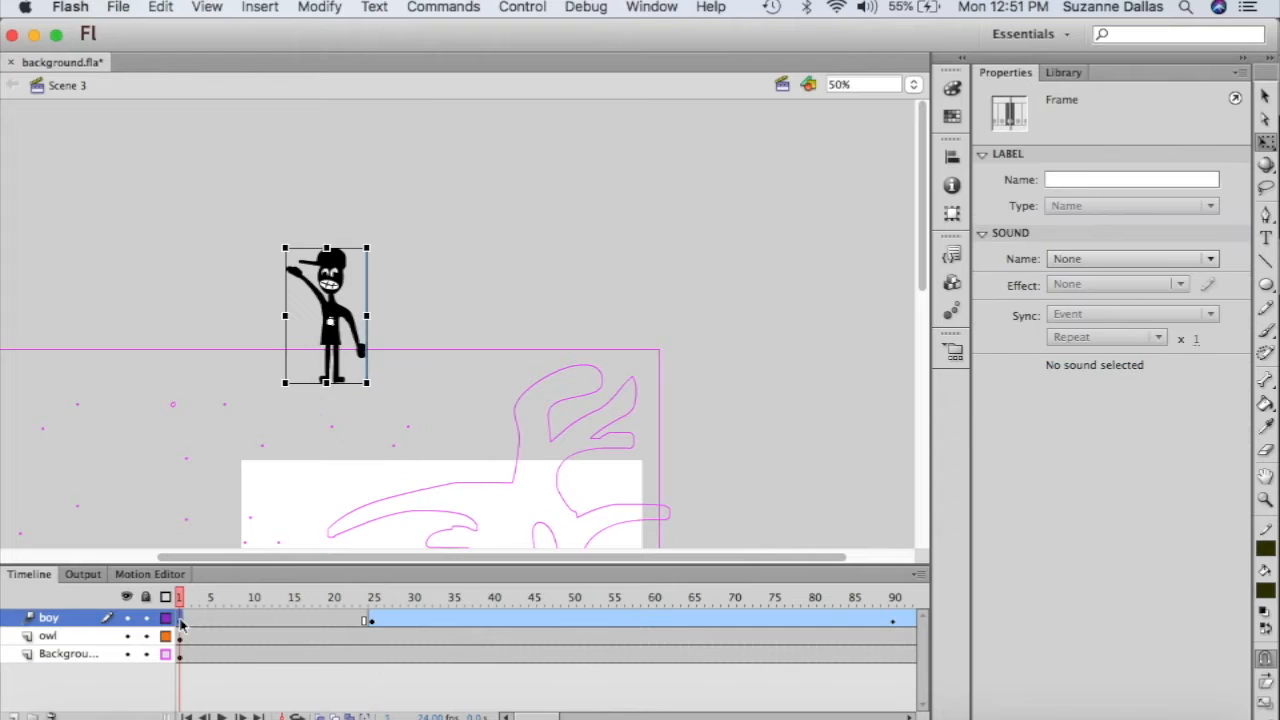
{"action": "left_click_drag", "start_coordinate": [284, 247], "coordinate": [250, 221]}
- Shrink the boy at frame 25 to 160.85 × 310.25 and fit the stage in the window
{"action": "left_click_drag", "start_coordinate": [181, 598], "coordinate": [375, 621]}
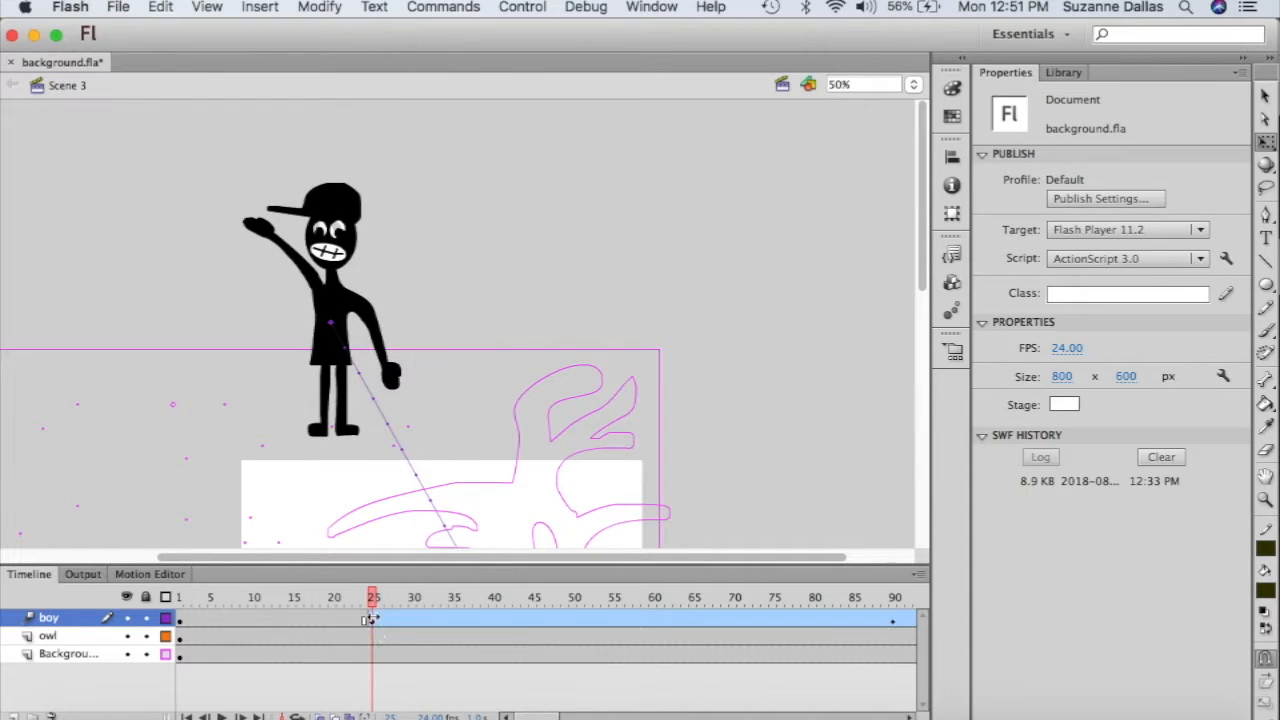
{"action": "left_click", "coordinate": [372, 621]}
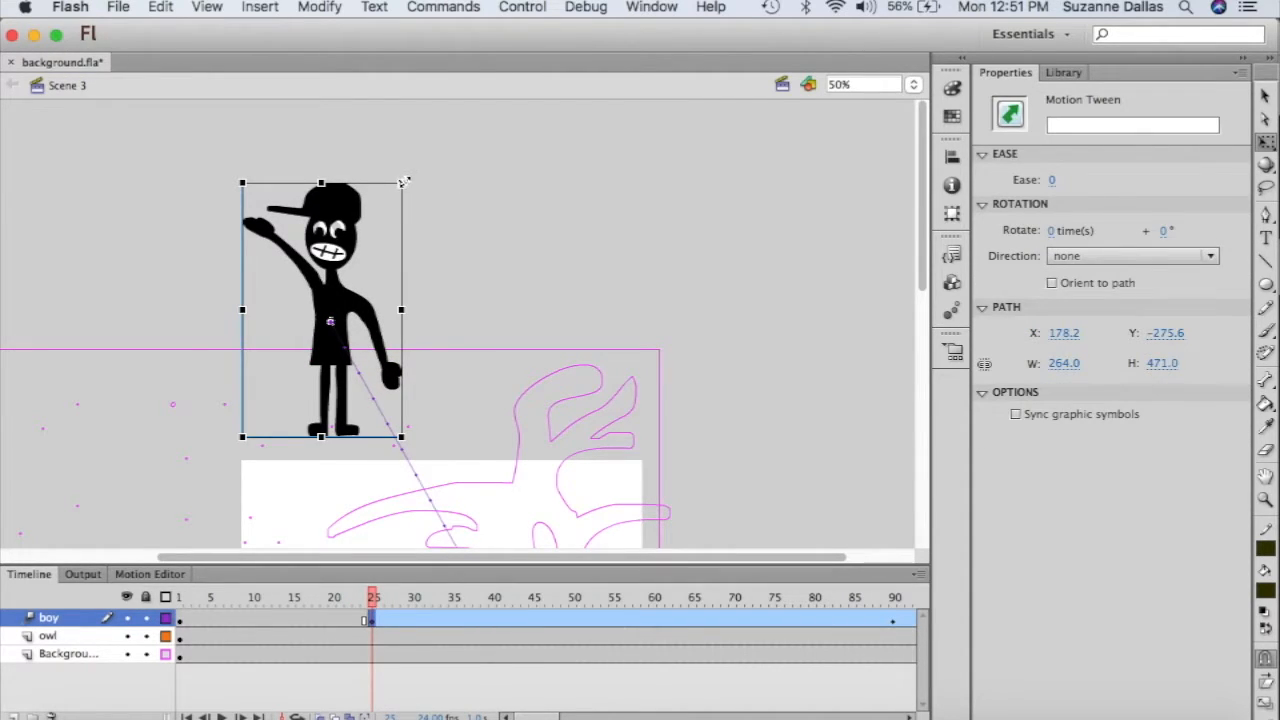
{"action": "left_click_drag", "start_coordinate": [404, 182], "coordinate": [367, 237]}
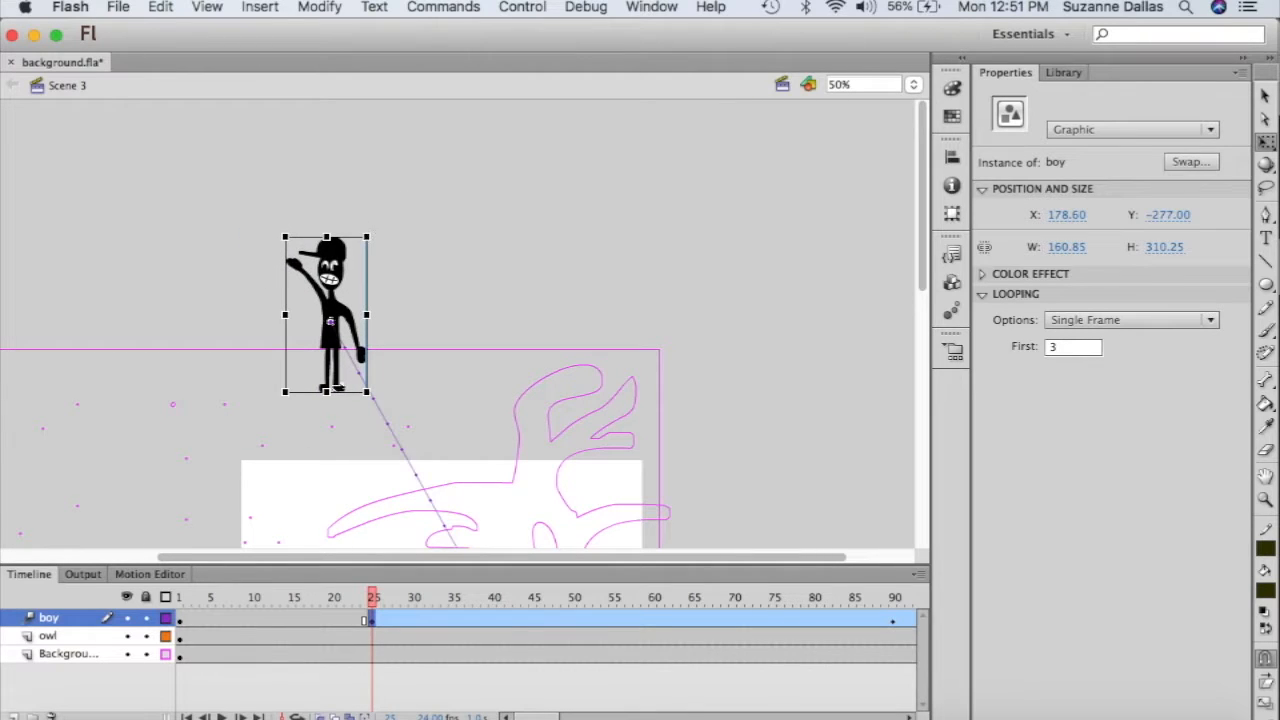
{"action": "left_click_drag", "start_coordinate": [372, 603], "coordinate": [815, 634]}
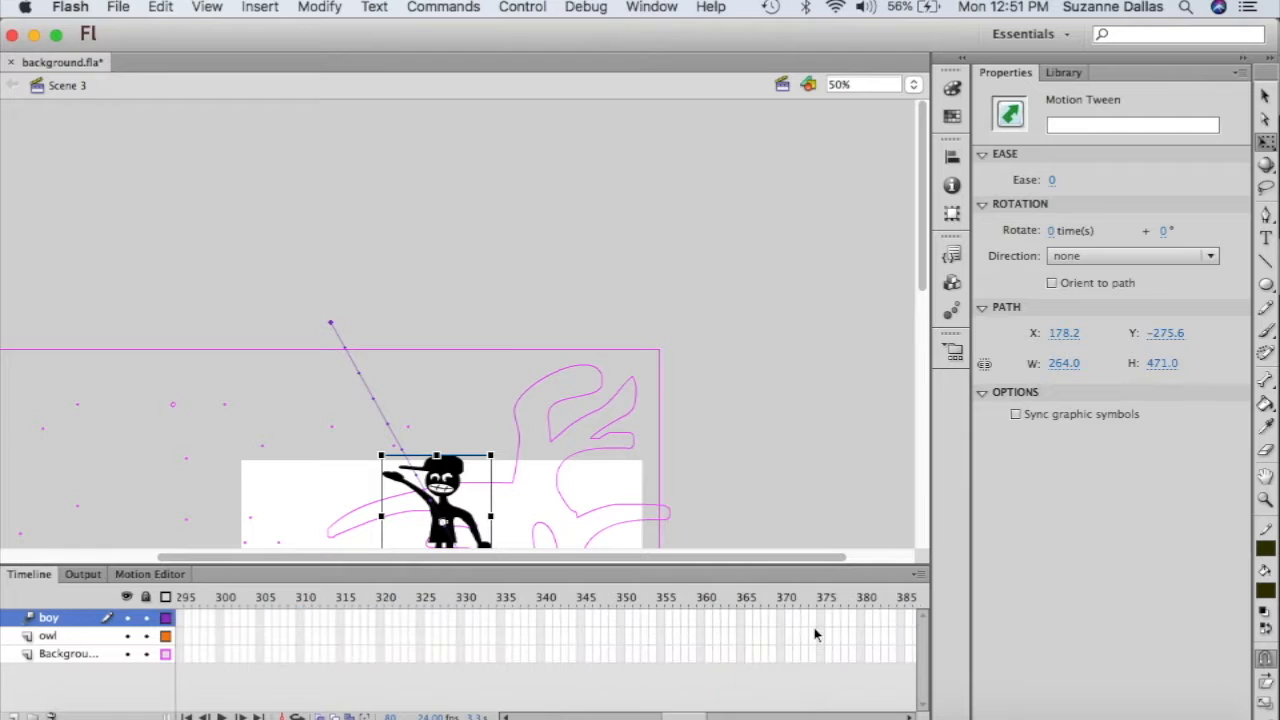
{"action": "left_click_drag", "start_coordinate": [684, 717], "coordinate": [525, 706]}
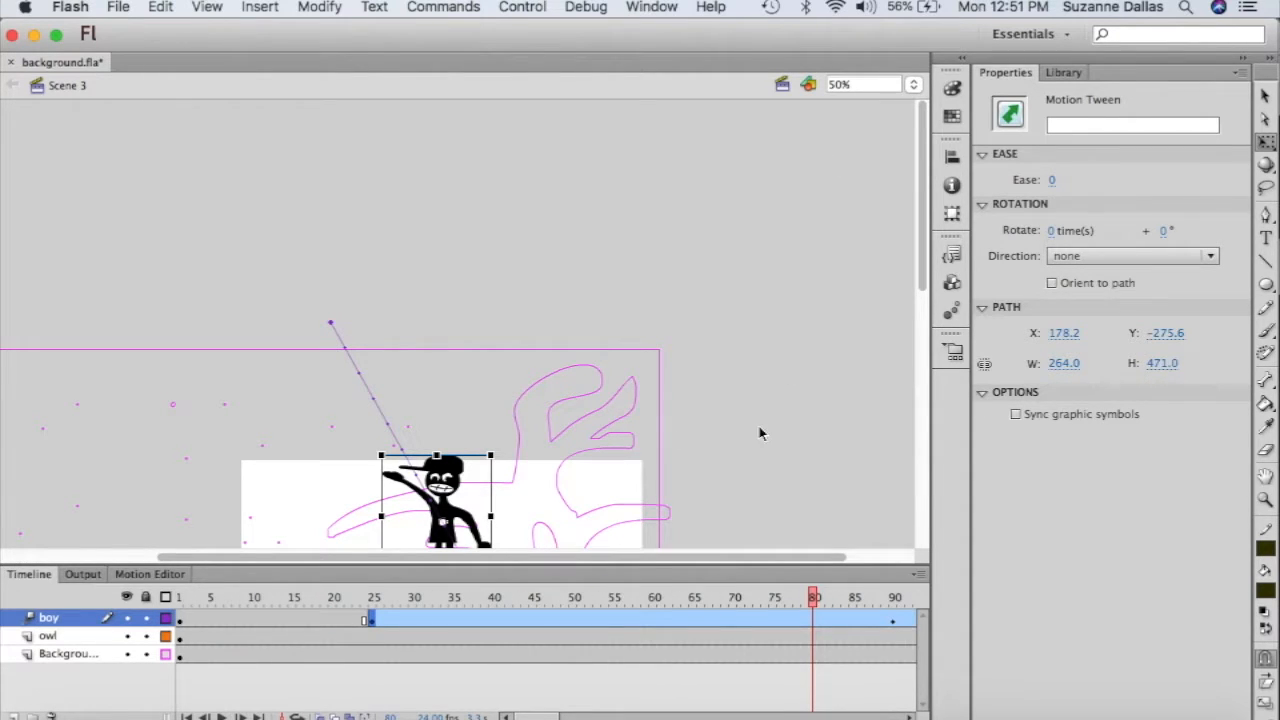
{"action": "left_click", "coordinate": [913, 84]}
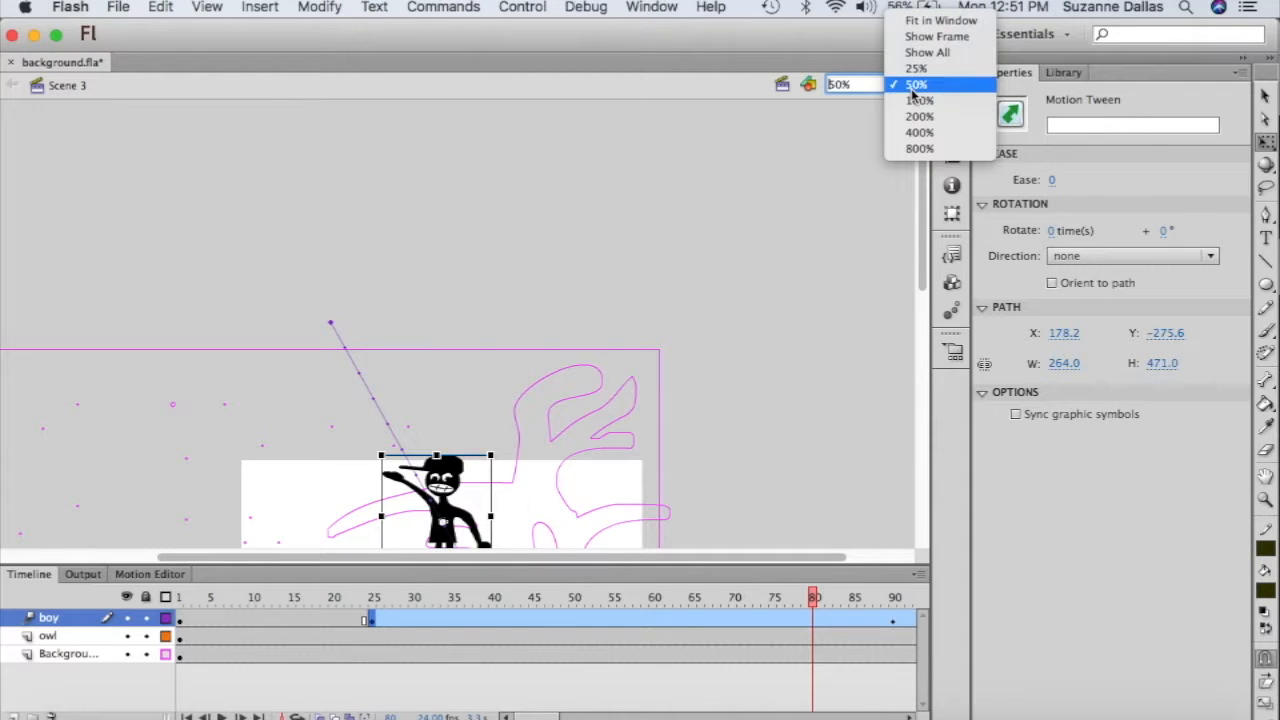
{"action": "left_click", "coordinate": [927, 27]}
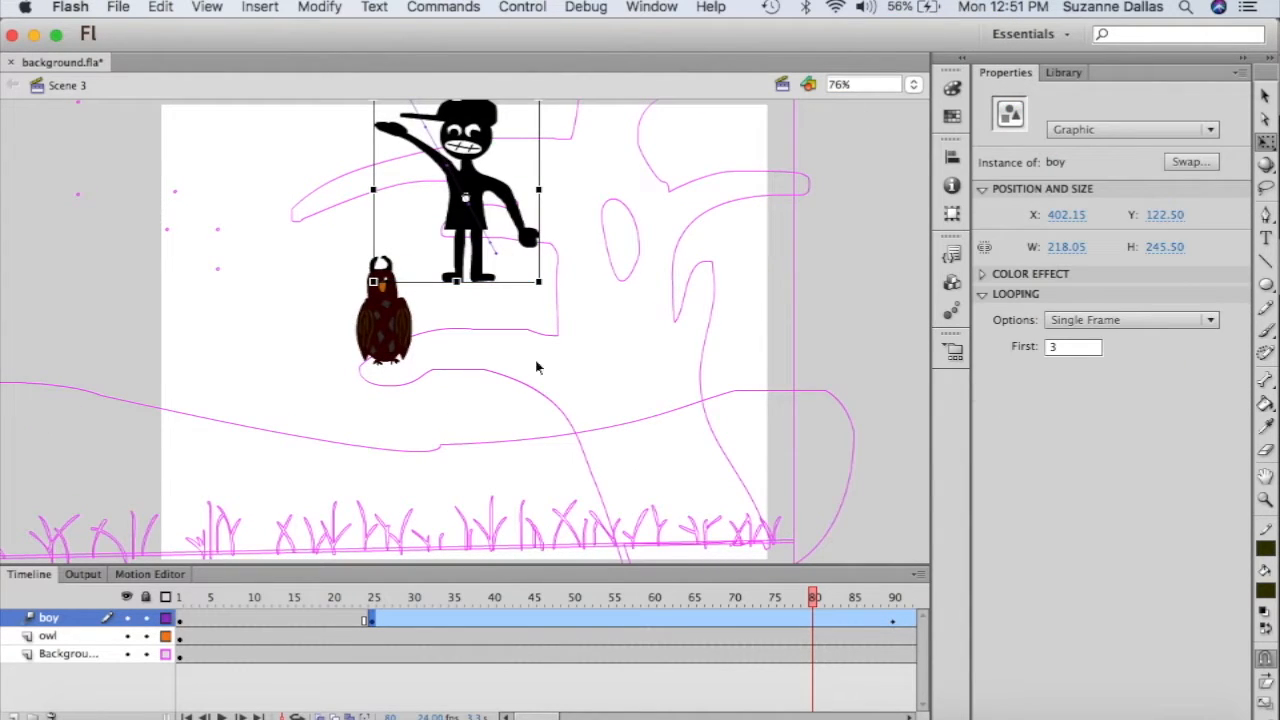
- Play the animation from frame 1, then show the Background layer in full colour instead of outlines
{"action": "left_click", "coordinate": [181, 598]}
{"action": "key", "text": "Return"}
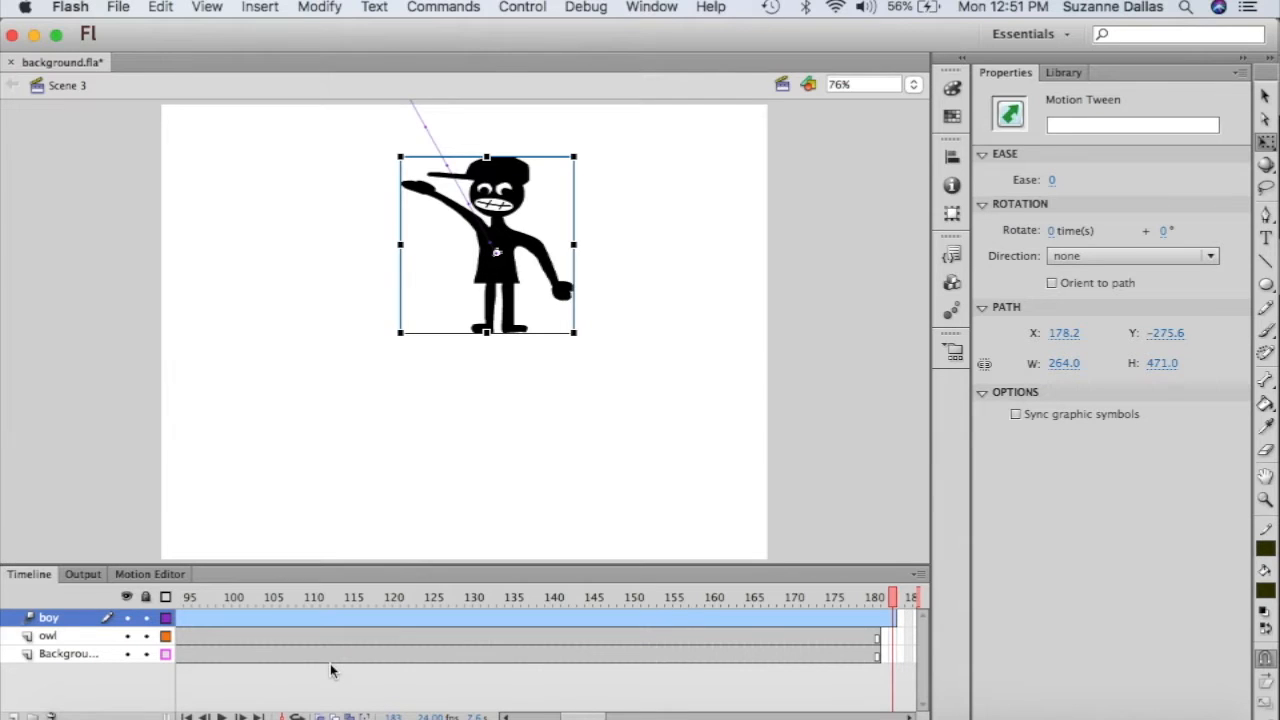
{"action": "scroll", "coordinate": [331, 671], "scroll_direction": "left", "scroll_amount": 10}
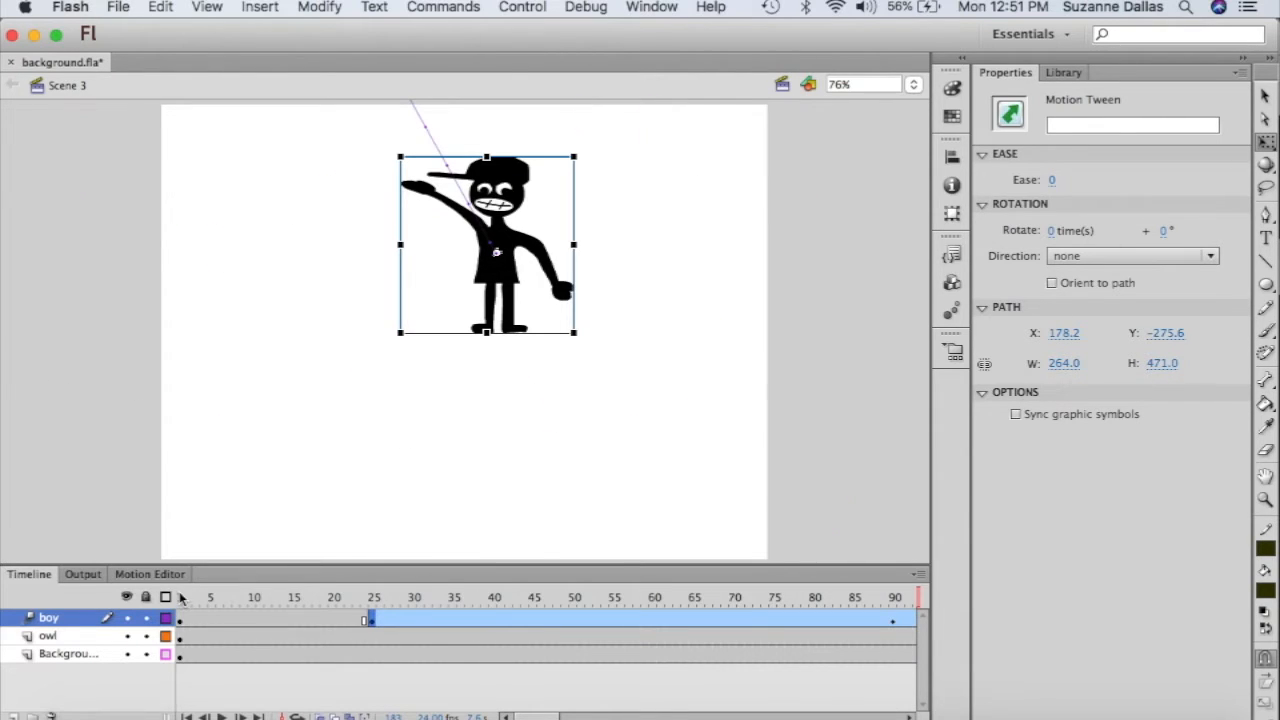
{"action": "left_click", "coordinate": [181, 597]}
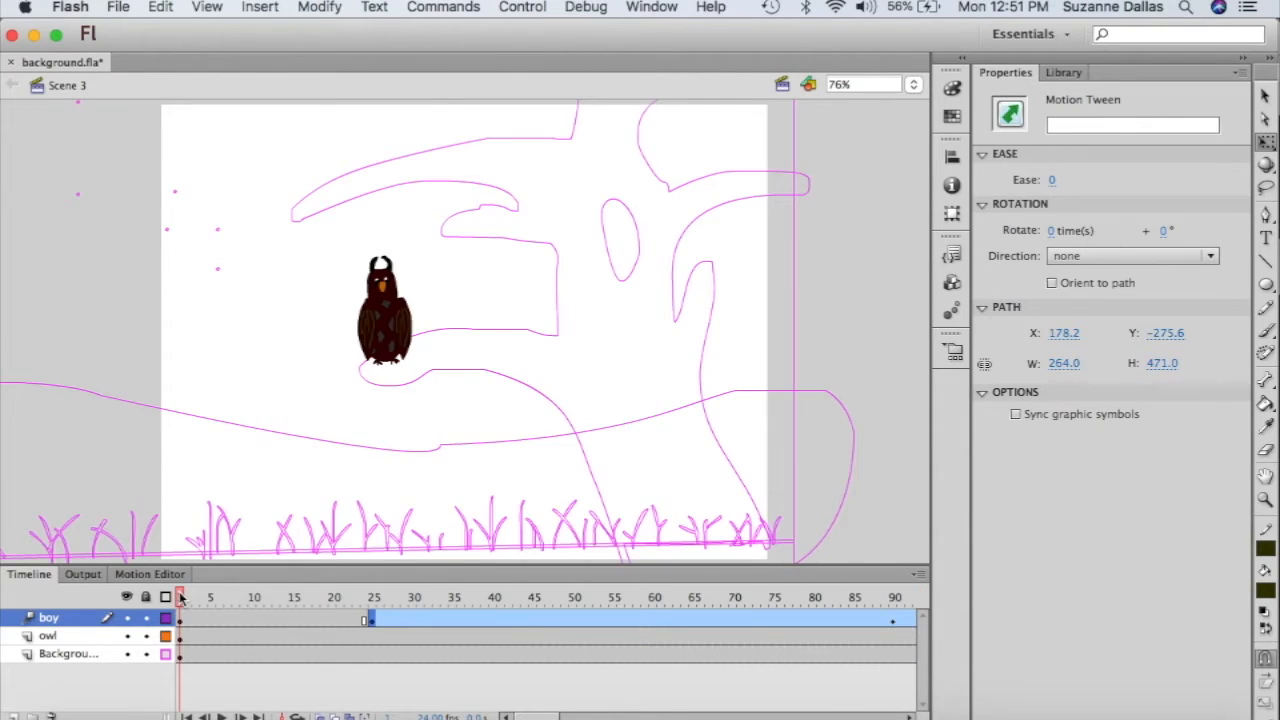
{"action": "left_click", "coordinate": [165, 654]}
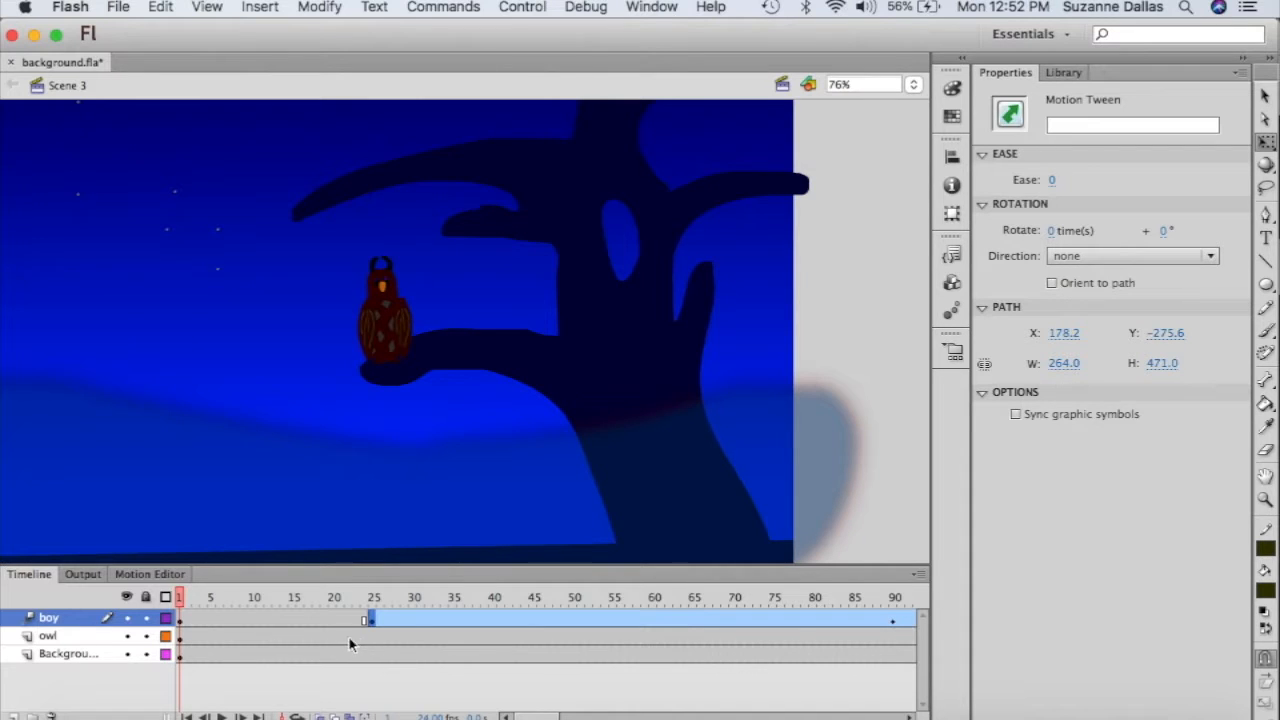
- At frame 25, set the boy's Looping Options to Loop with First frame 3 and preview it
{"action": "left_click", "coordinate": [375, 622]}
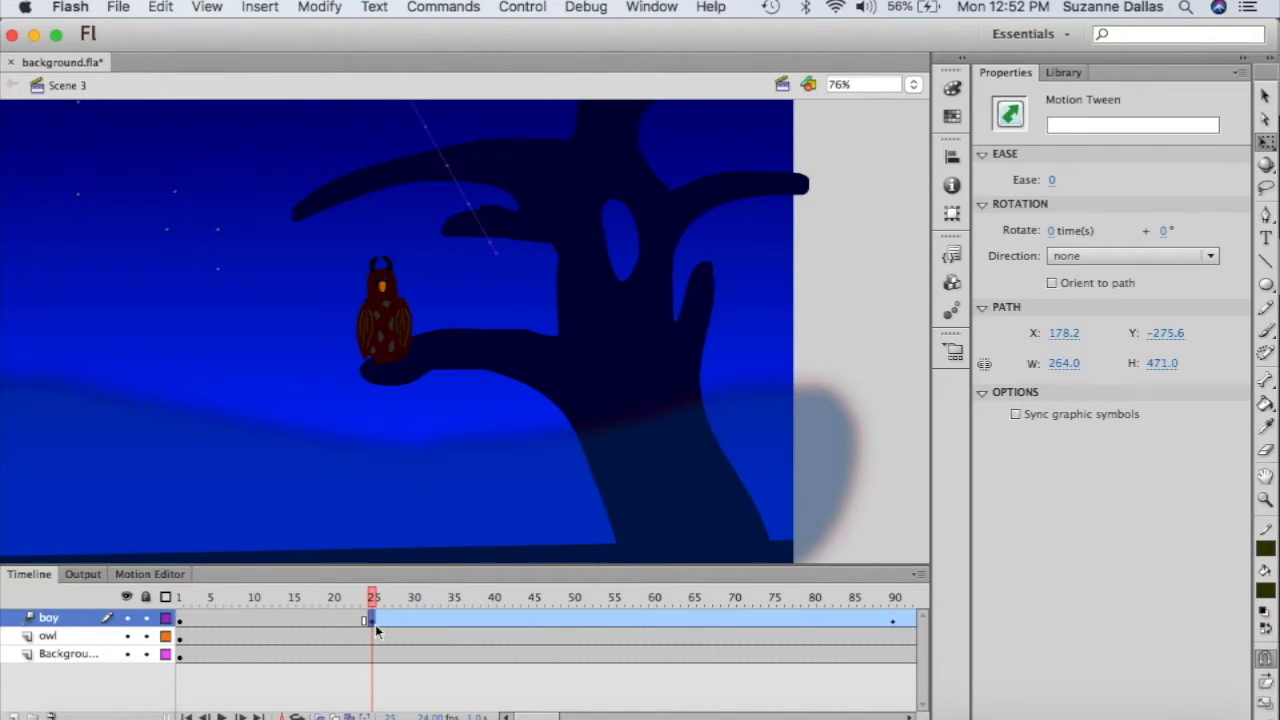
{"action": "left_click", "coordinate": [471, 433]}
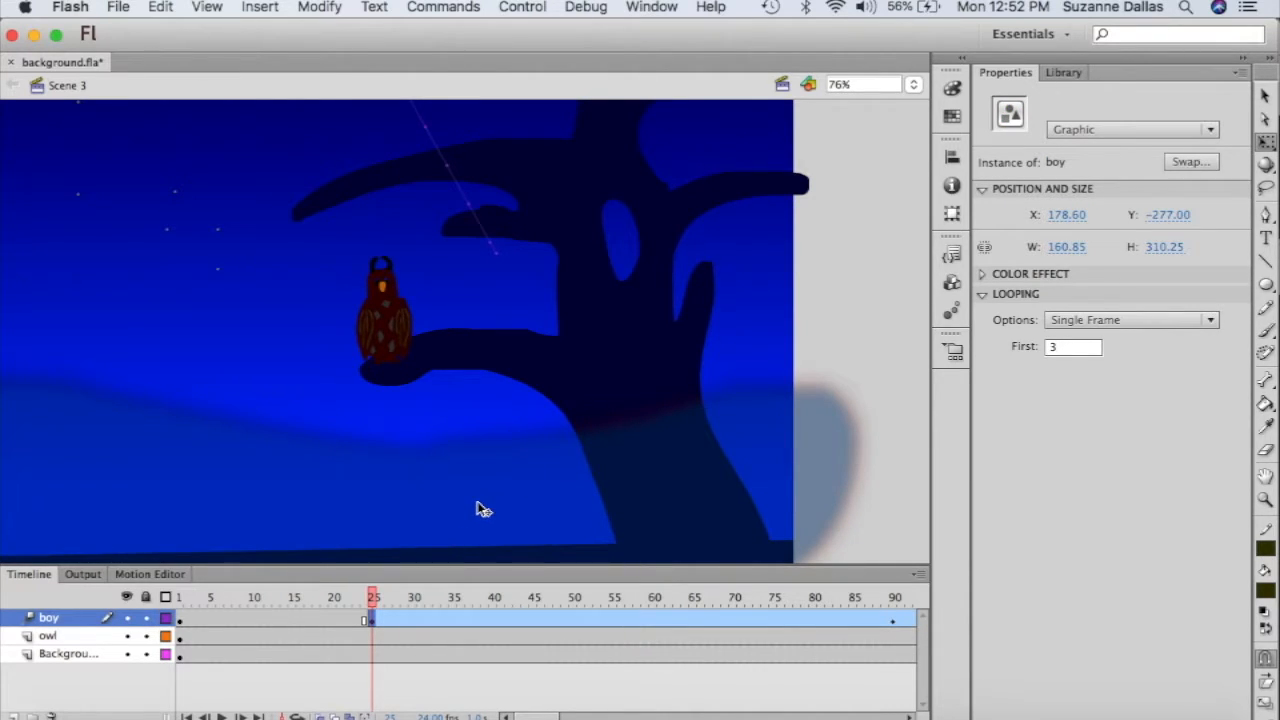
{"action": "left_click", "coordinate": [1211, 322]}
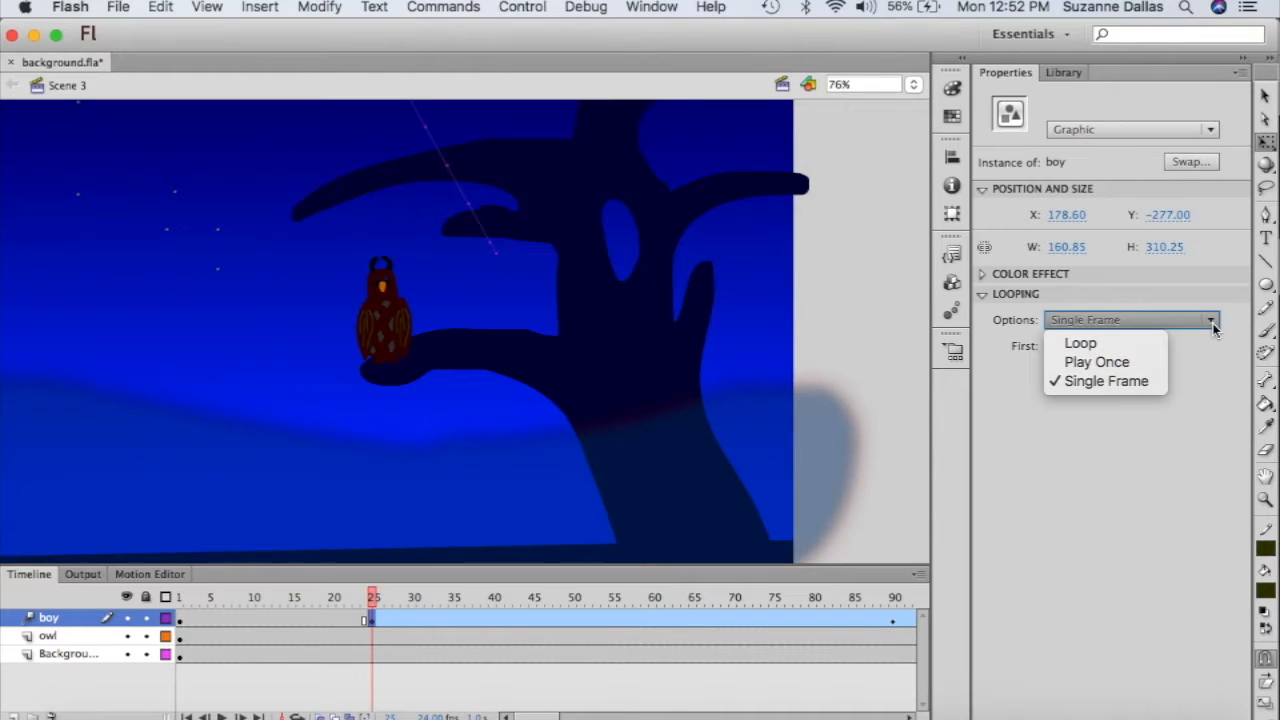
{"action": "left_click", "coordinate": [1152, 343]}
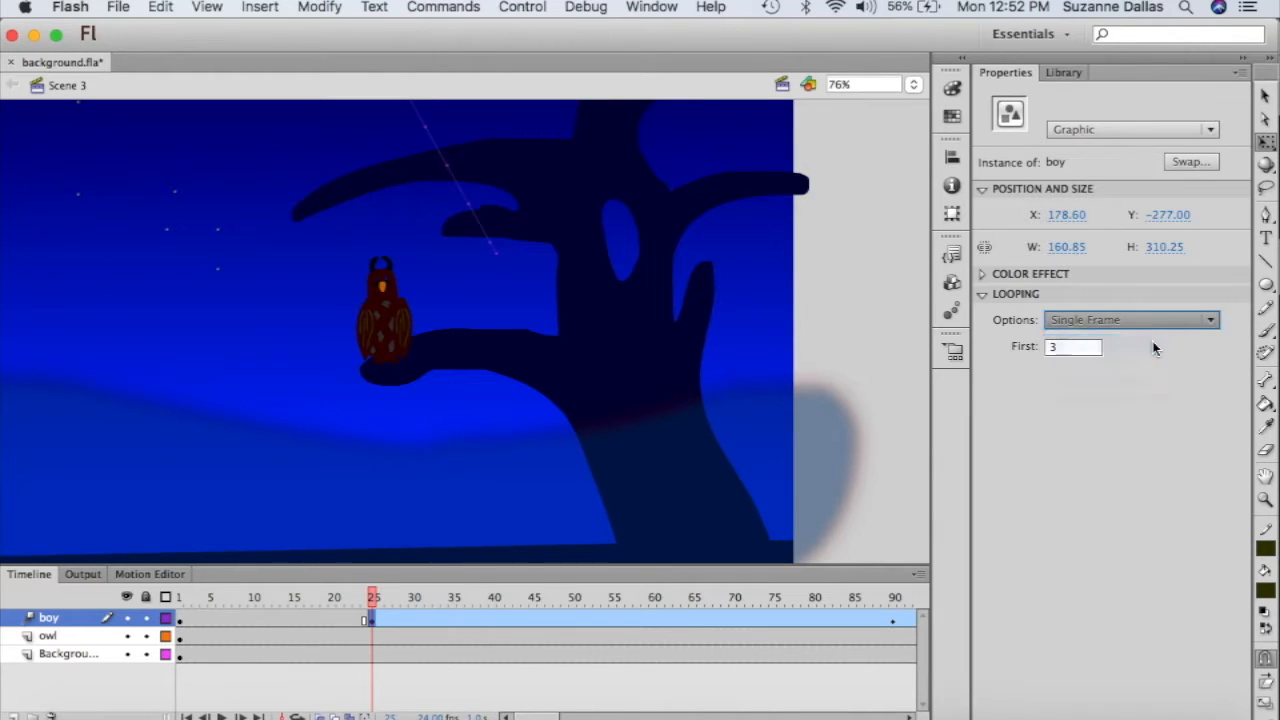
{"action": "left_click", "coordinate": [1070, 348]}
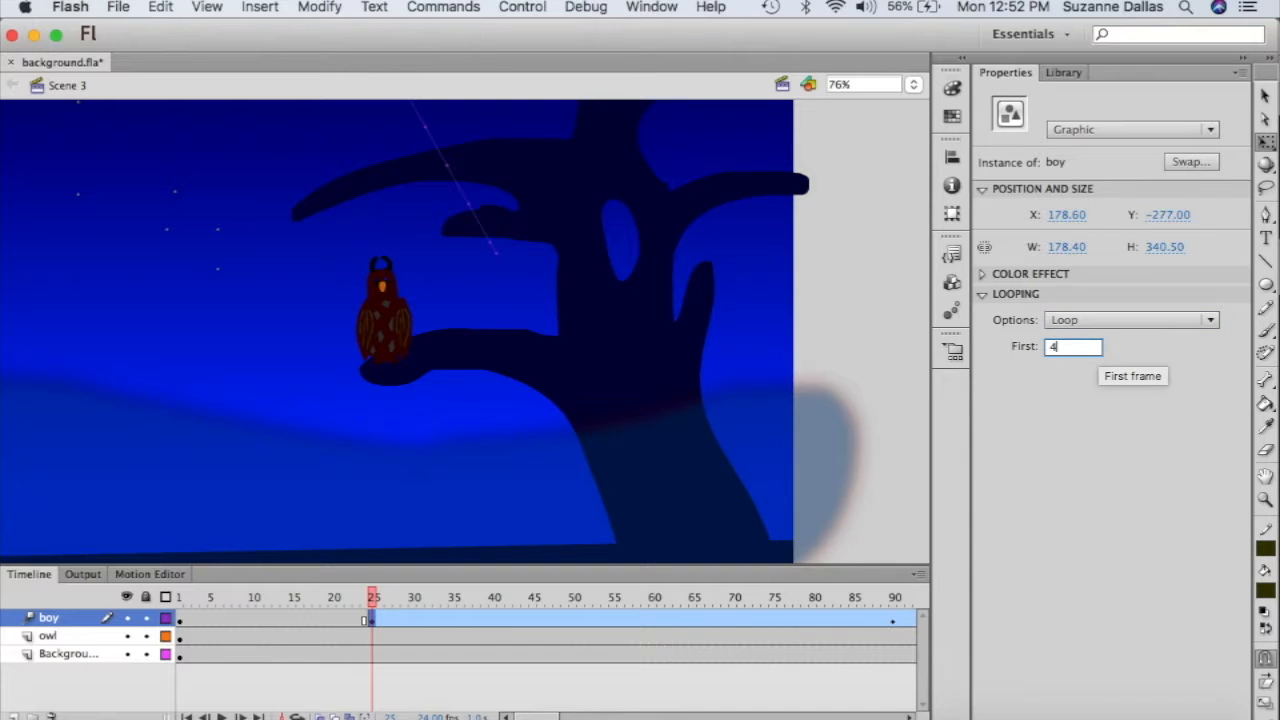
{"action": "left_click", "coordinate": [1114, 447]}
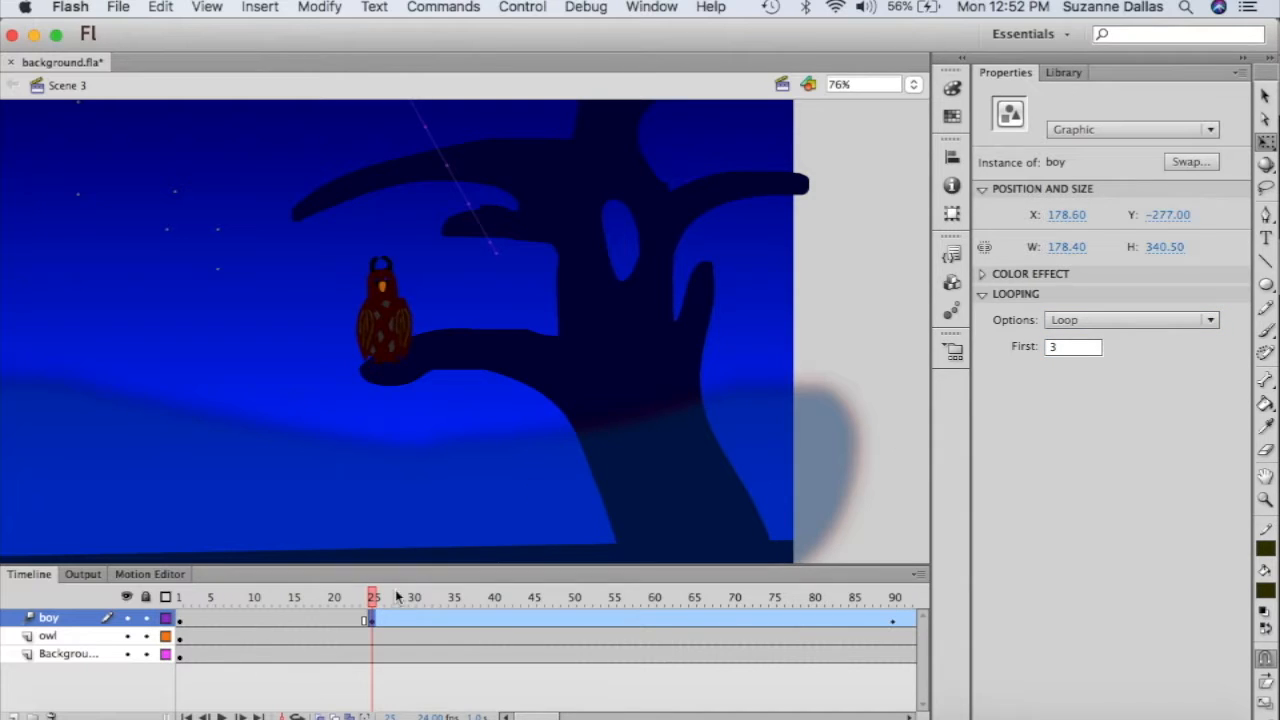
{"action": "left_click_drag", "start_coordinate": [374, 597], "coordinate": [375, 652]}
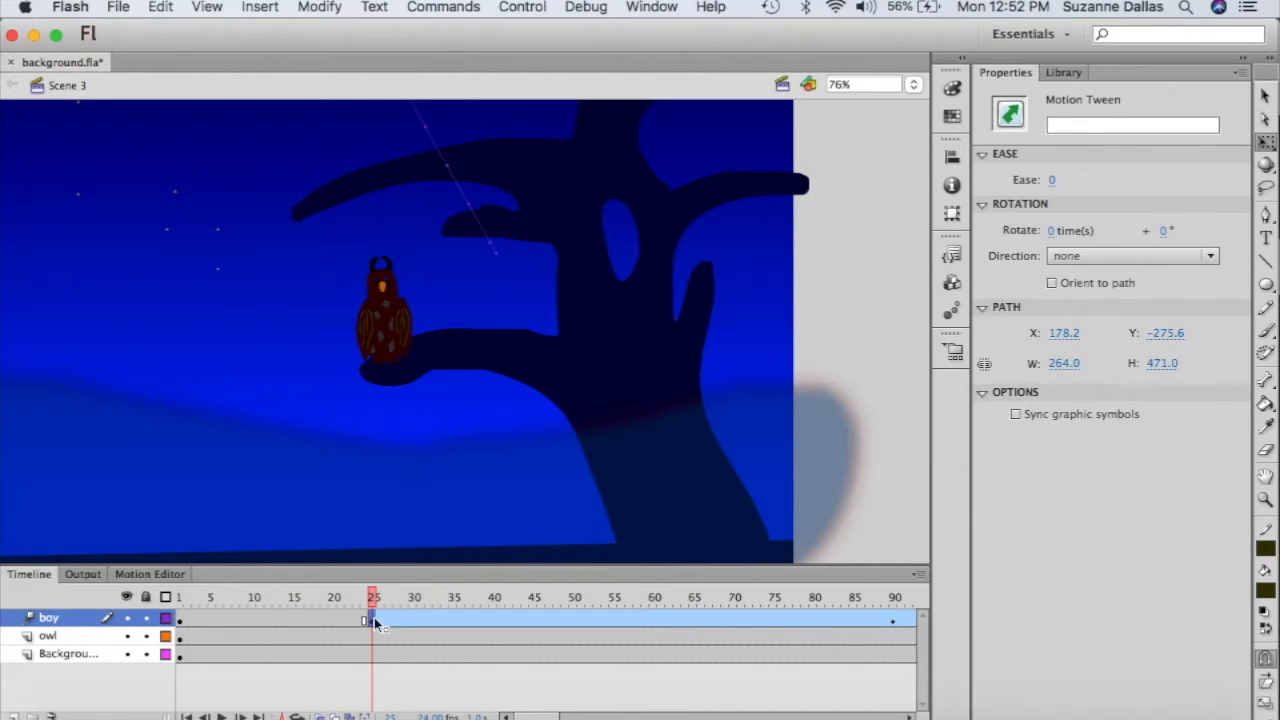
{"action": "left_click", "coordinate": [63, 618]}
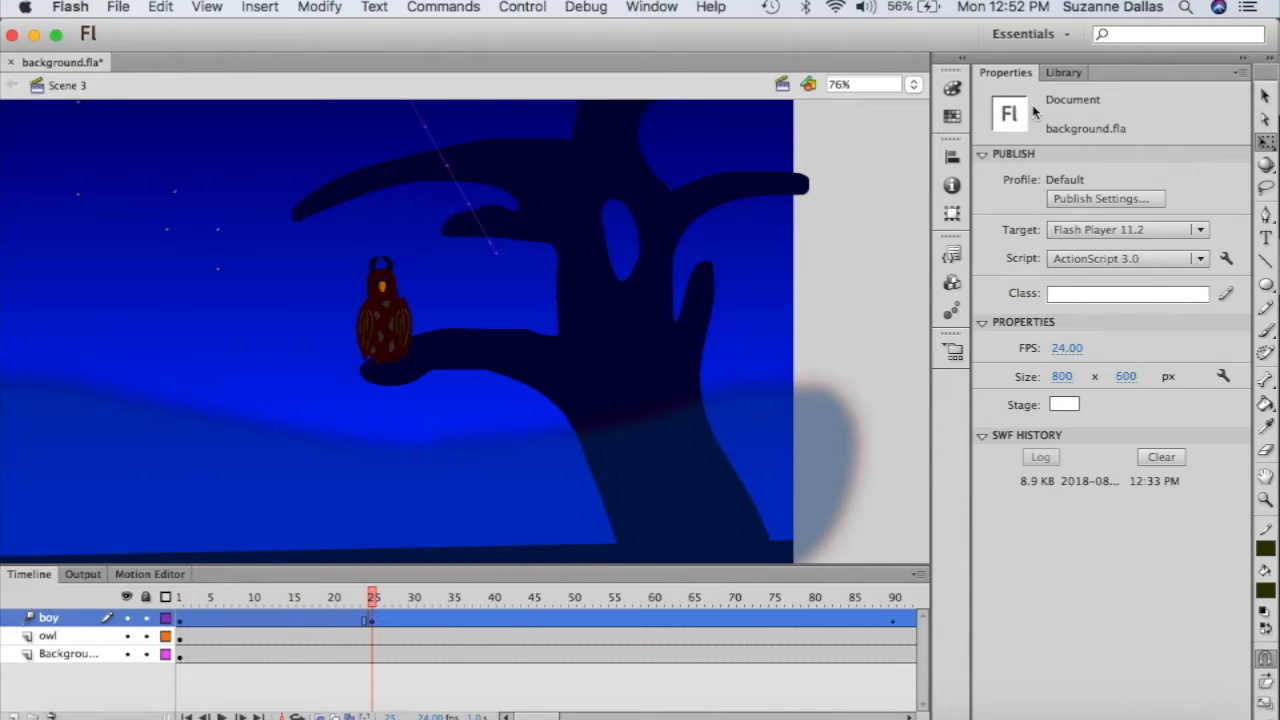
- Zoom to 50% and set the frame-25 boy to Single Frame showing frame 2
{"action": "left_click", "coordinate": [734, 386]}
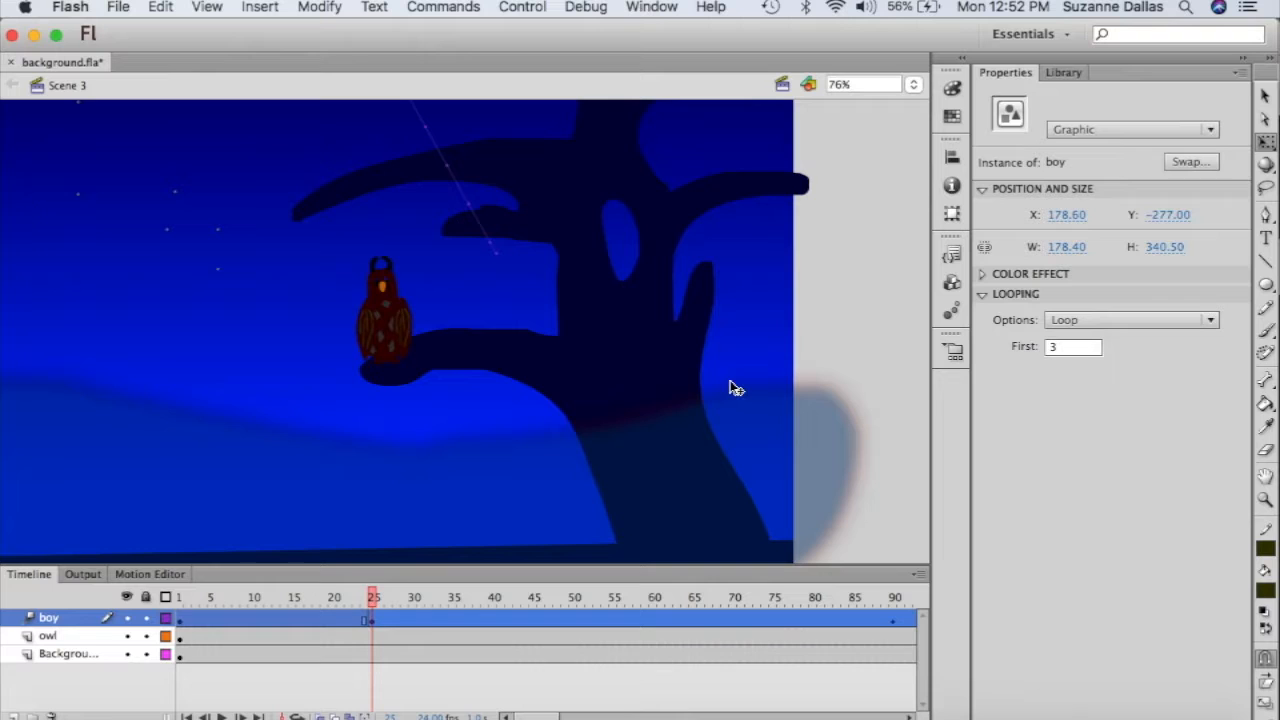
{"action": "left_click", "coordinate": [913, 85]}
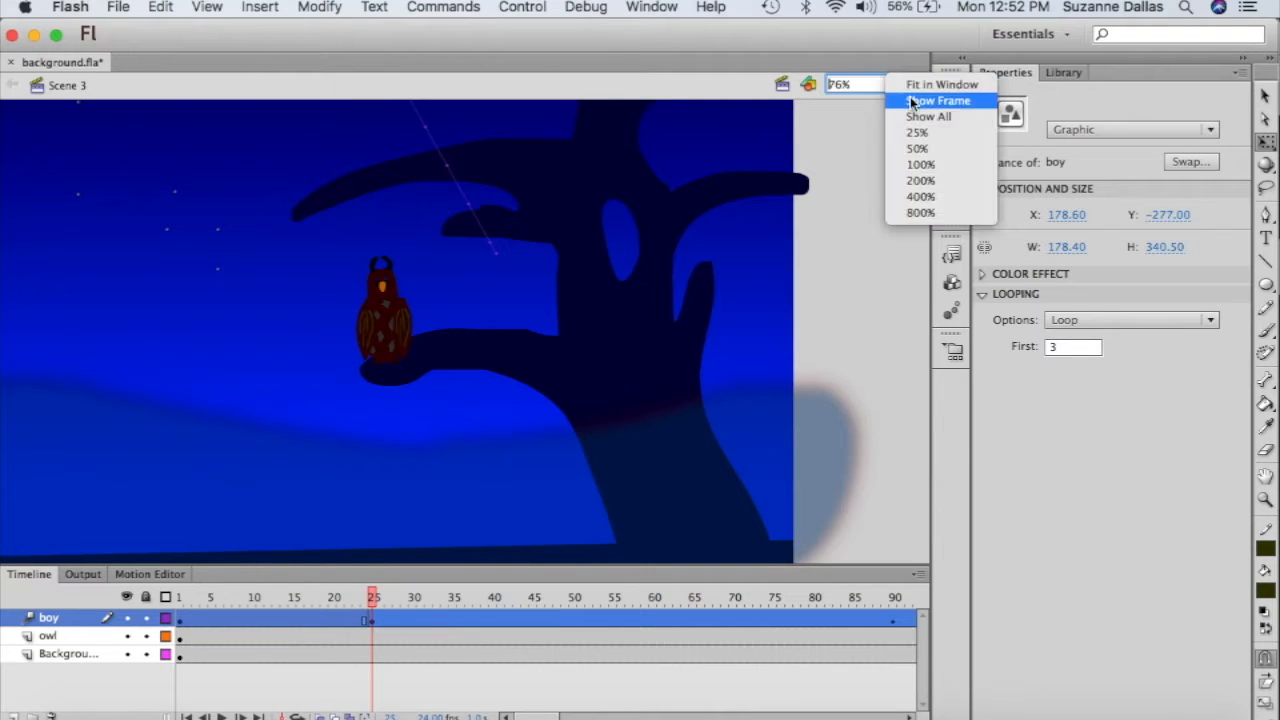
{"action": "left_click", "coordinate": [920, 149]}
{"action": "scroll", "coordinate": [397, 224], "scroll_direction": "up", "scroll_amount": 5}
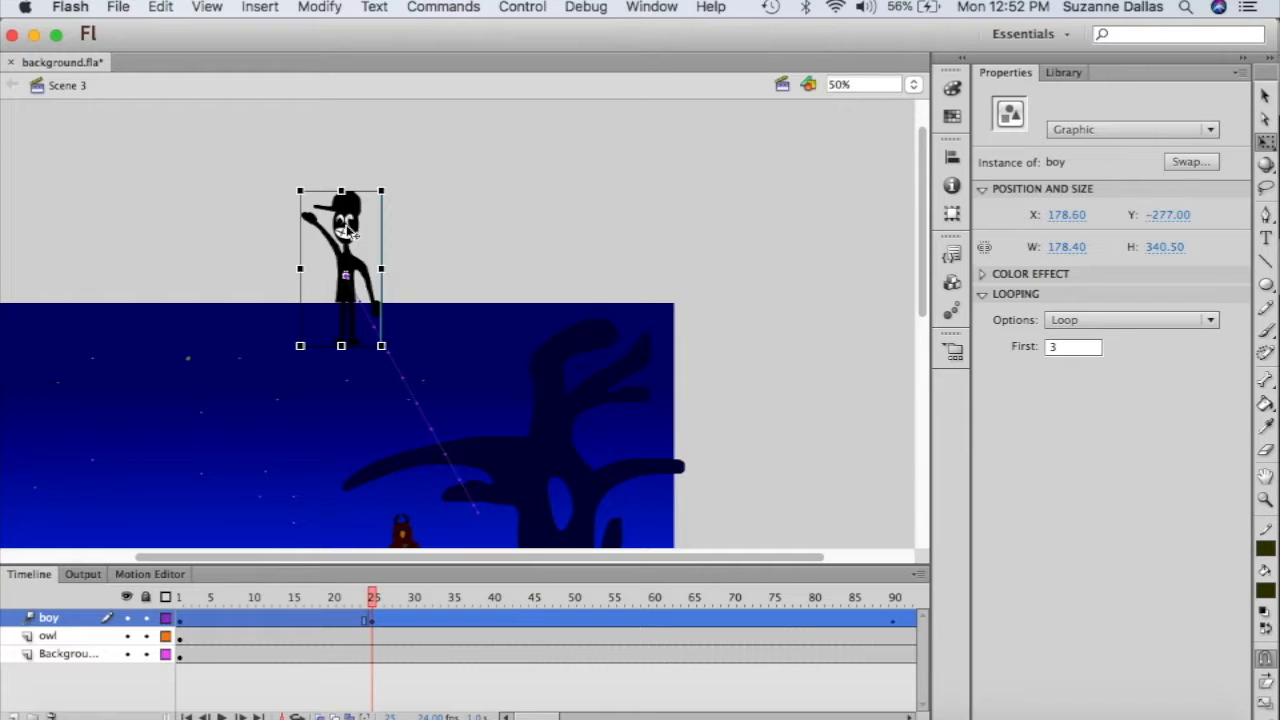
{"action": "left_click", "coordinate": [1211, 320]}
{"action": "left_click", "coordinate": [1151, 384]}
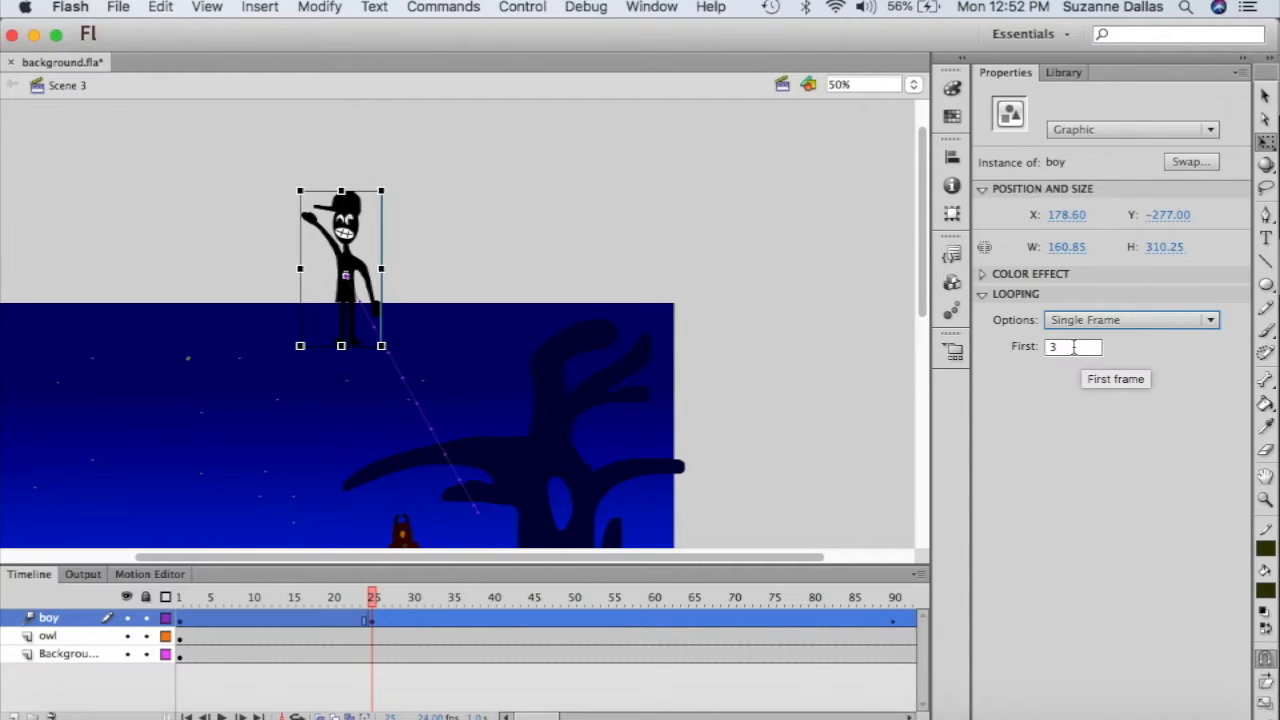
{"action": "left_click", "coordinate": [1073, 347]}
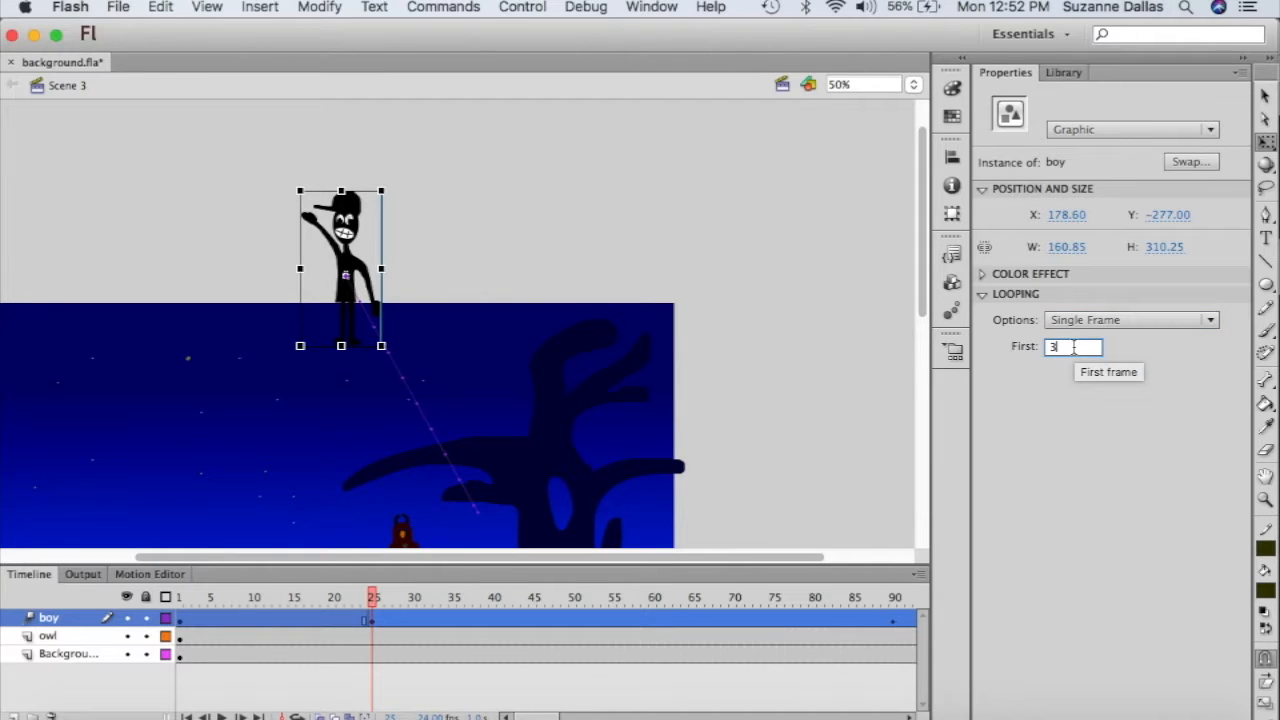
{"action": "left_click", "coordinate": [1116, 449]}
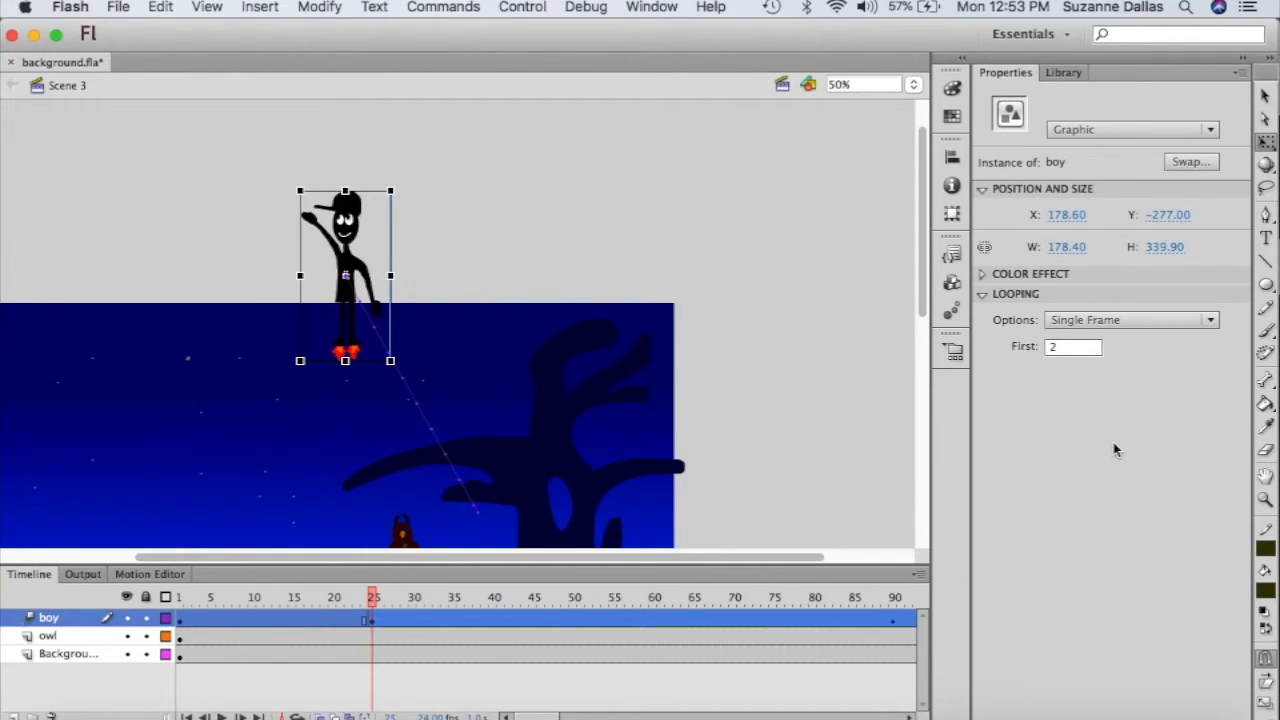
{"action": "left_click_drag", "start_coordinate": [373, 597], "coordinate": [176, 598]}
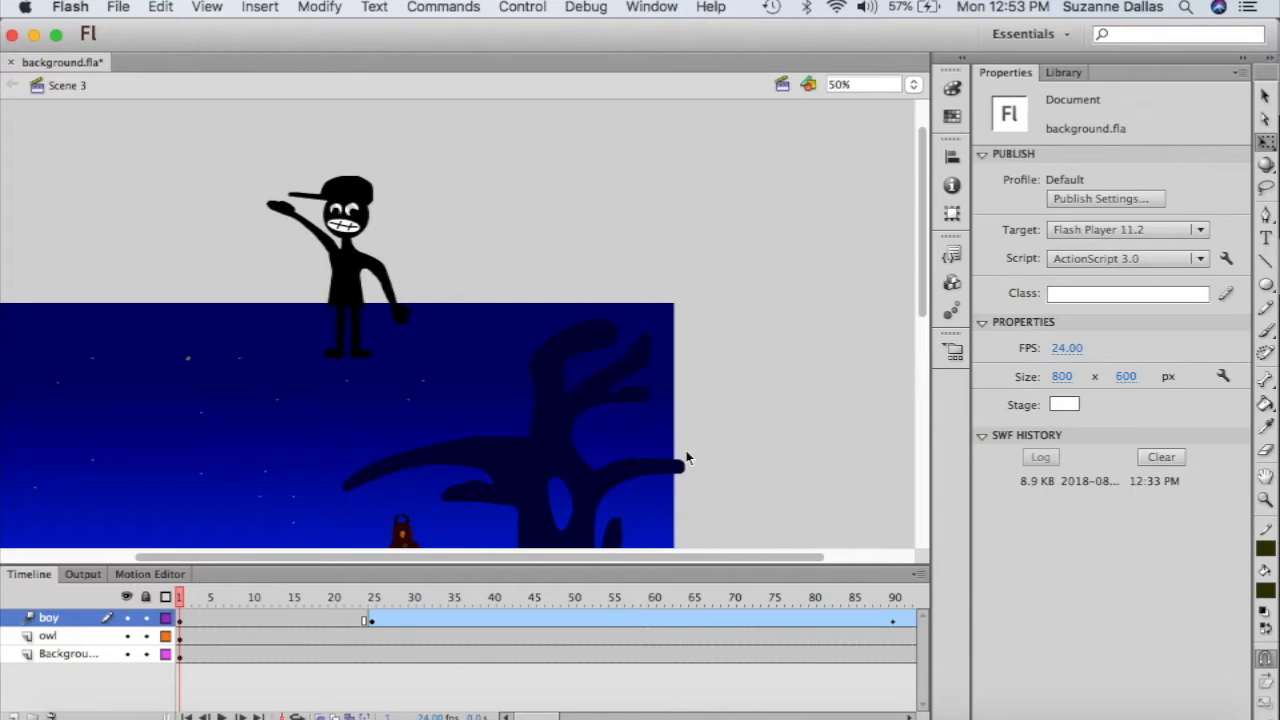
- Raise the boy's frame-1 starting position to Y -453.10 and play the tween to check it
{"action": "key", "text": "Return"}
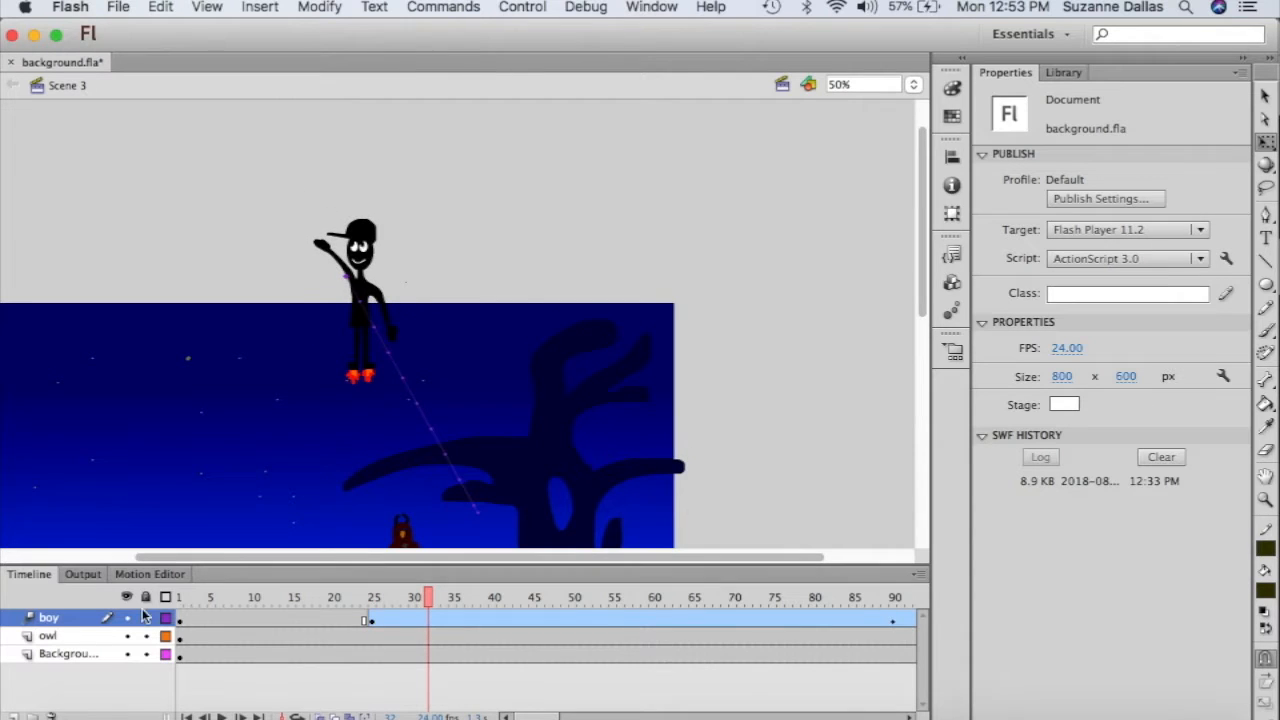
{"action": "left_click", "coordinate": [180, 619]}
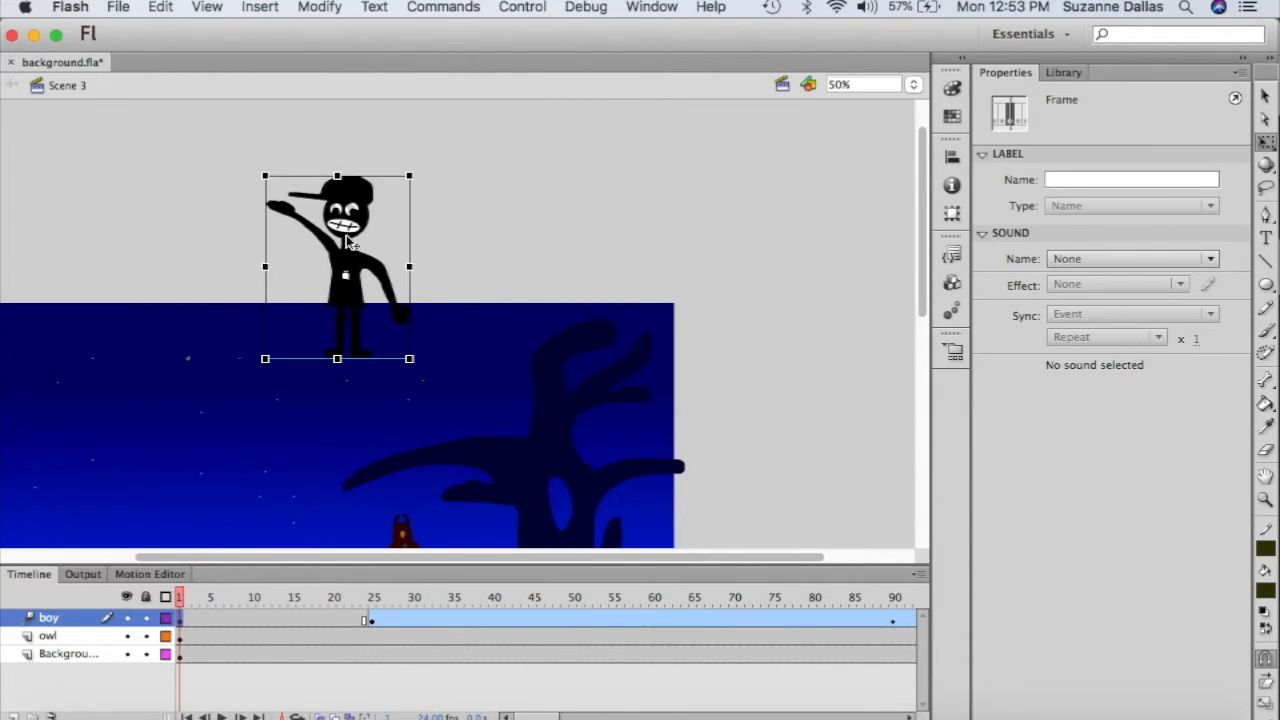
{"action": "left_click_drag", "start_coordinate": [350, 240], "coordinate": [345, 148]}
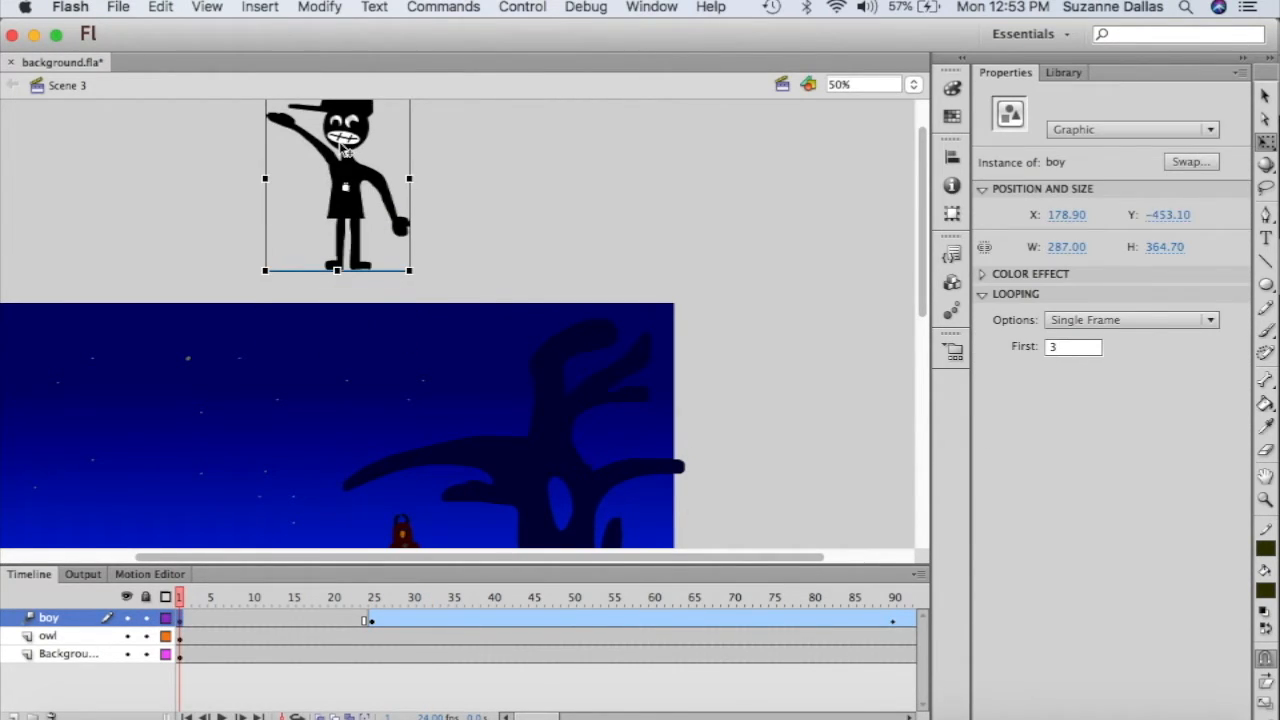
{"action": "key", "text": "Return"}
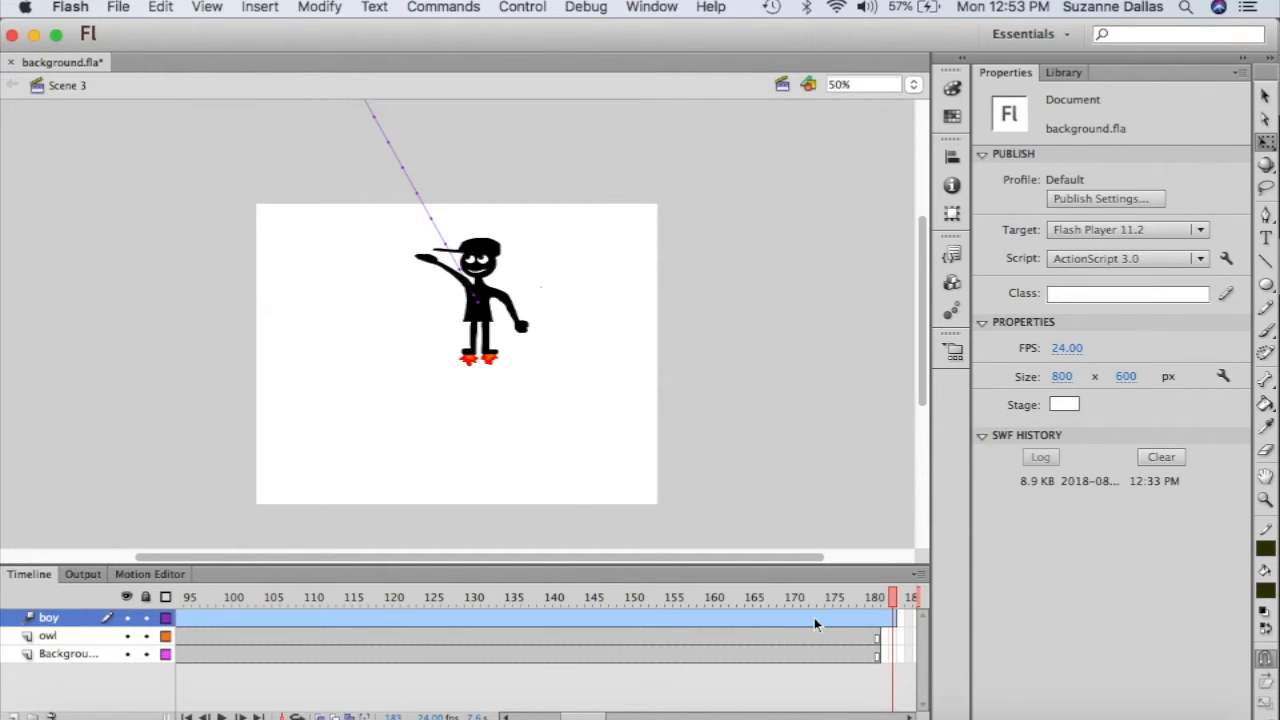
- Extend the owl and Background layers with frames to the end of the timeline
{"action": "left_click", "coordinate": [893, 660]}
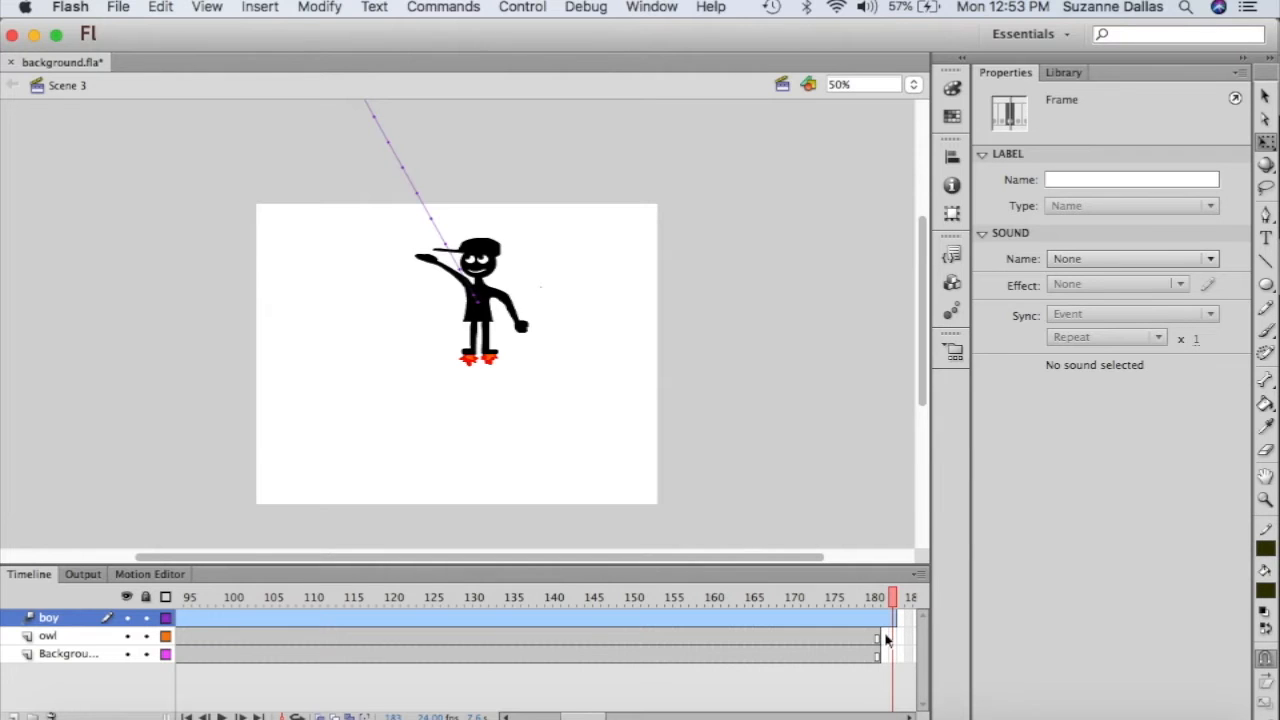
{"action": "left_click_drag", "start_coordinate": [888, 637], "coordinate": [890, 655]}
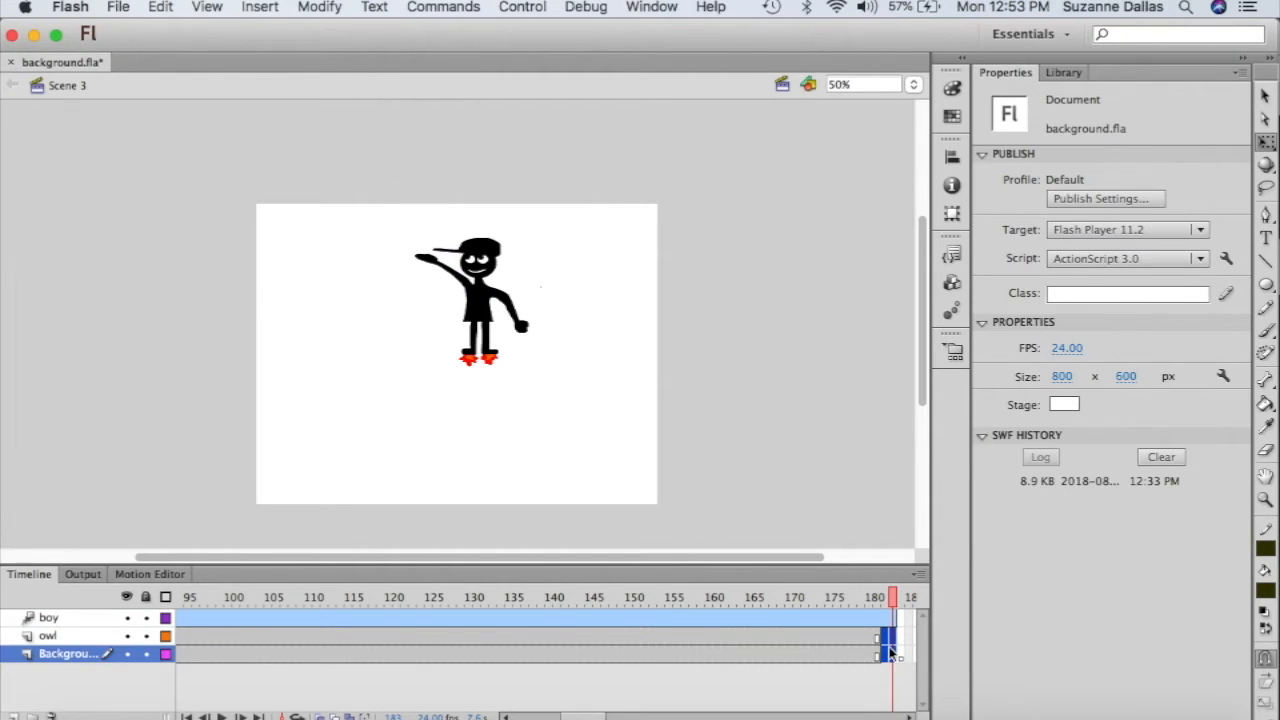
{"action": "right_click", "coordinate": [890, 655]}
{"action": "left_click", "coordinate": [938, 294]}
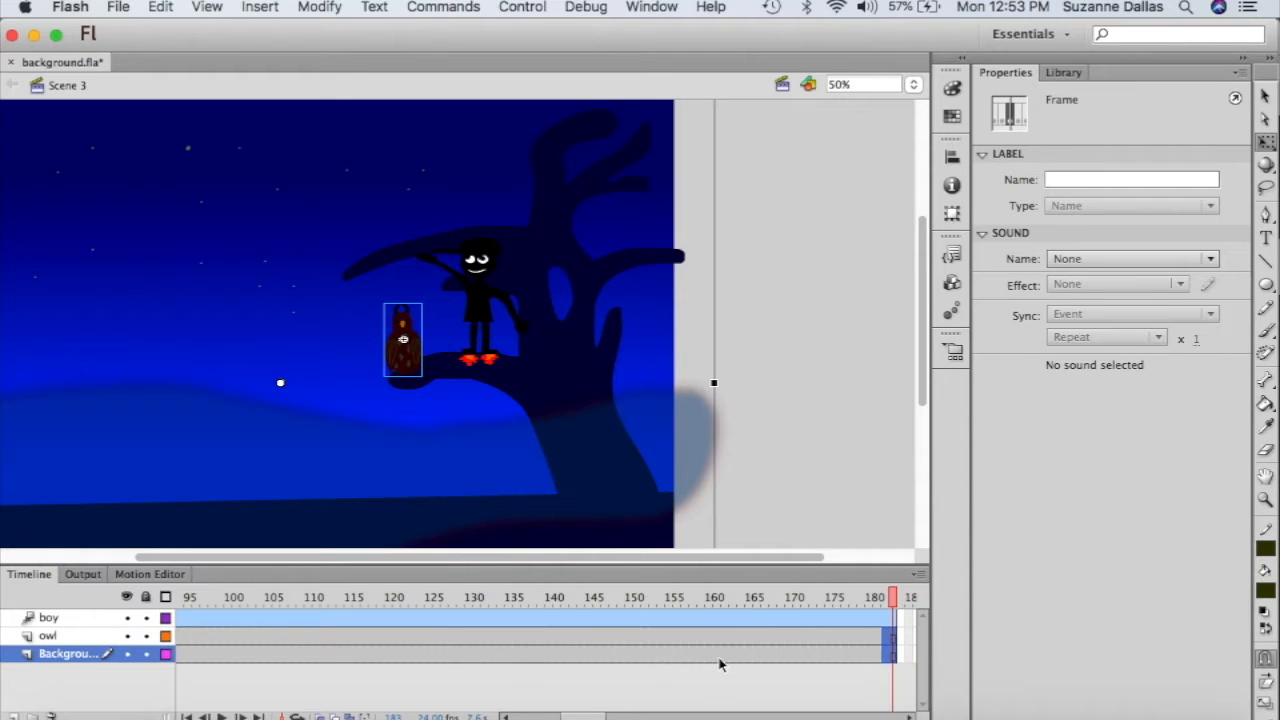
- Put the playhead on frame 105 within the boy layer's tween span
{"action": "scroll", "coordinate": [663, 663], "scroll_direction": "right", "scroll_amount": 10}
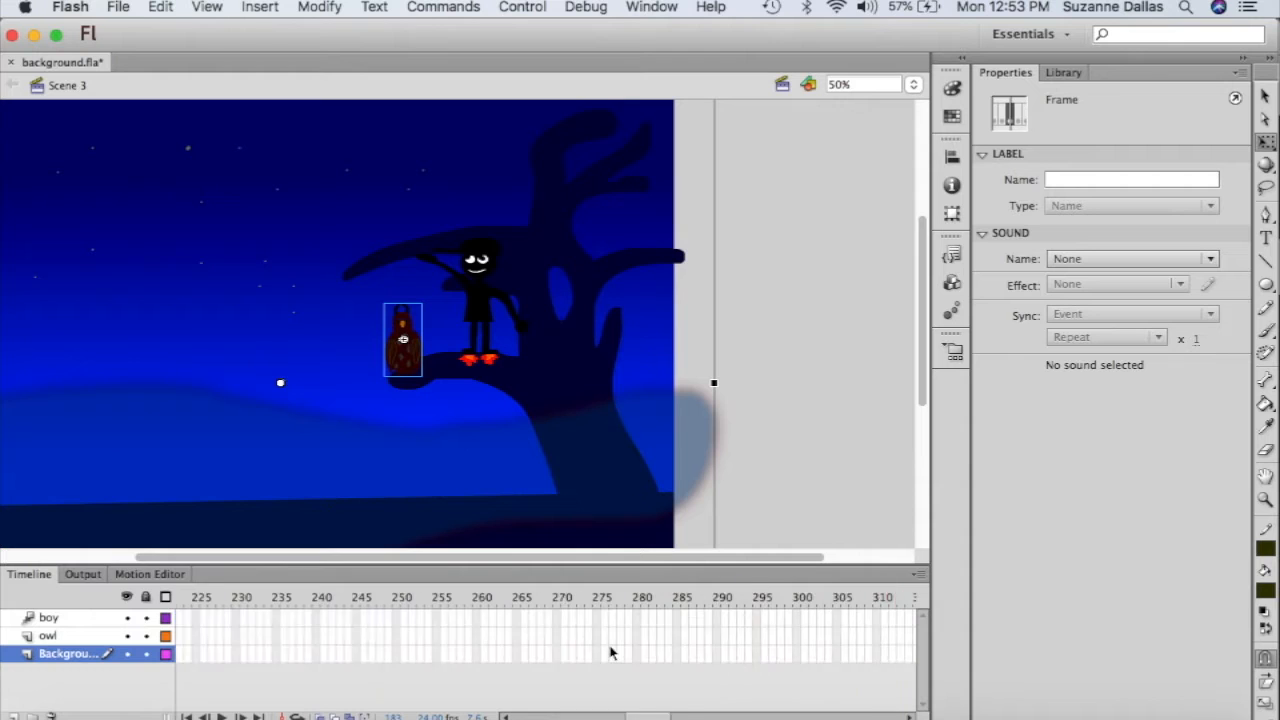
{"action": "scroll", "coordinate": [610, 652], "scroll_direction": "left", "scroll_amount": 20}
{"action": "scroll", "coordinate": [612, 653], "scroll_direction": "right", "scroll_amount": 4}
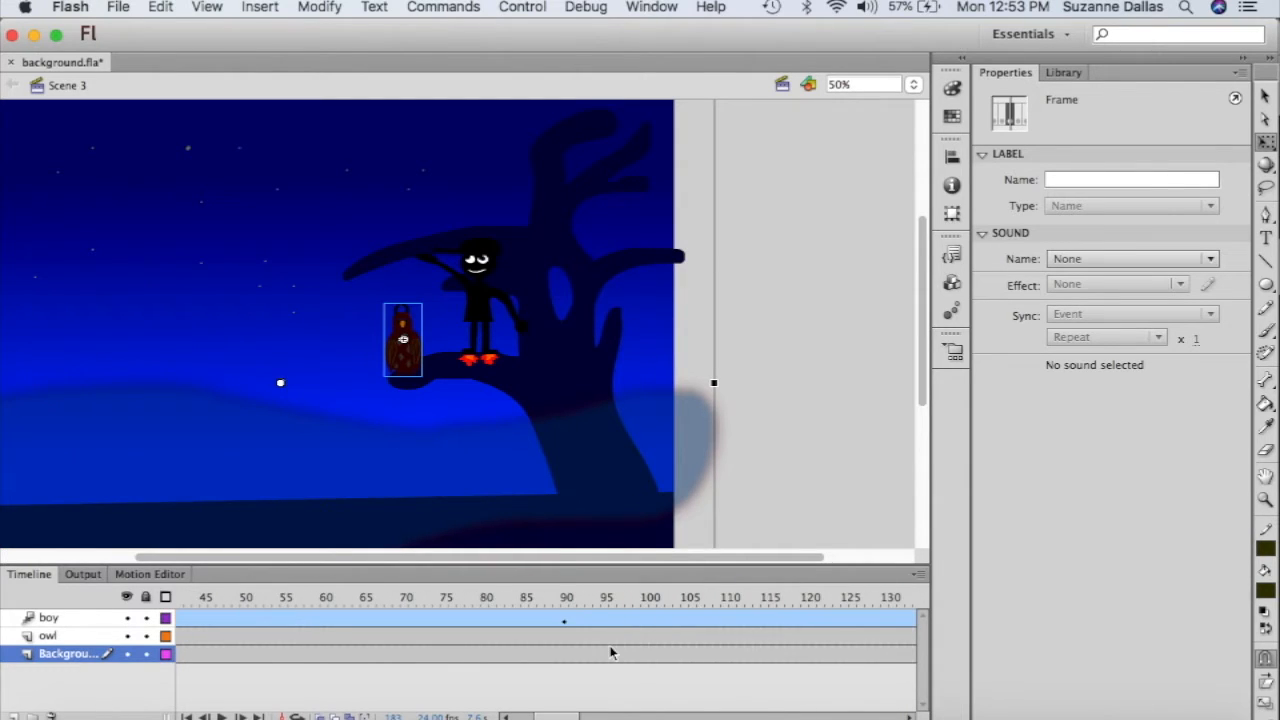
{"action": "left_click", "coordinate": [695, 621]}
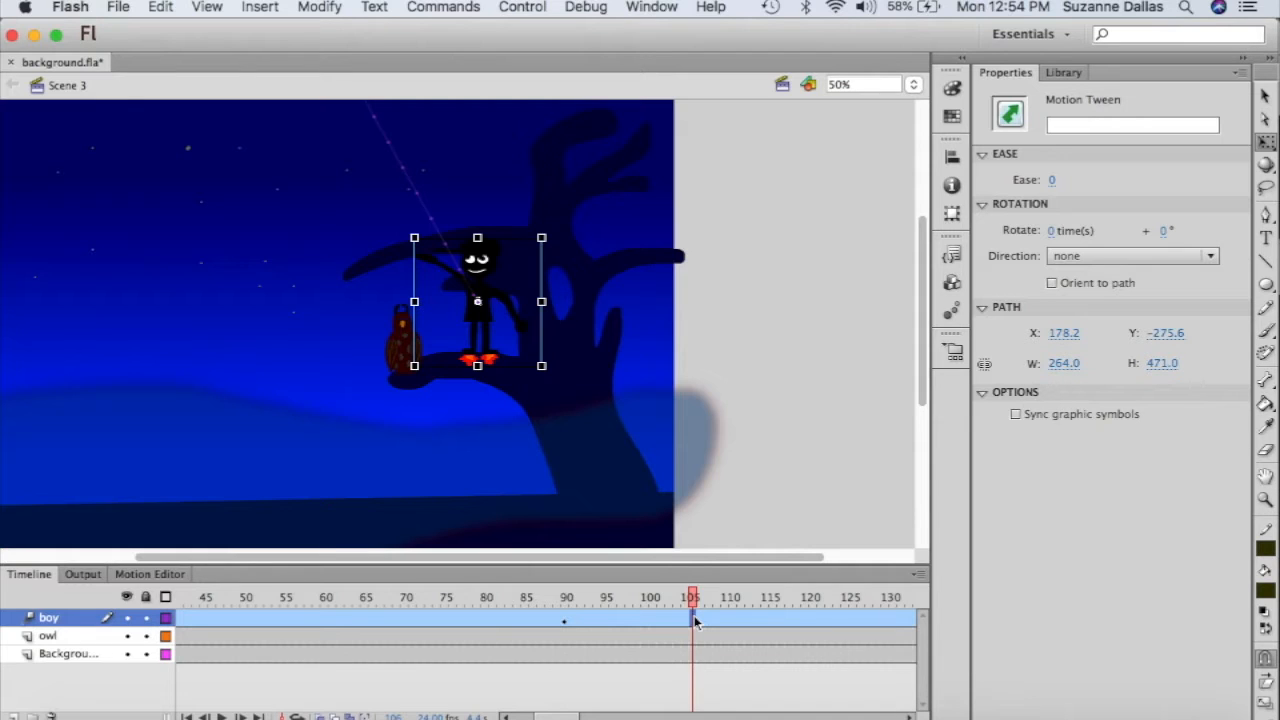
- Split the boy's motion tween at frame 105
{"action": "left_click", "coordinate": [330, 9]}
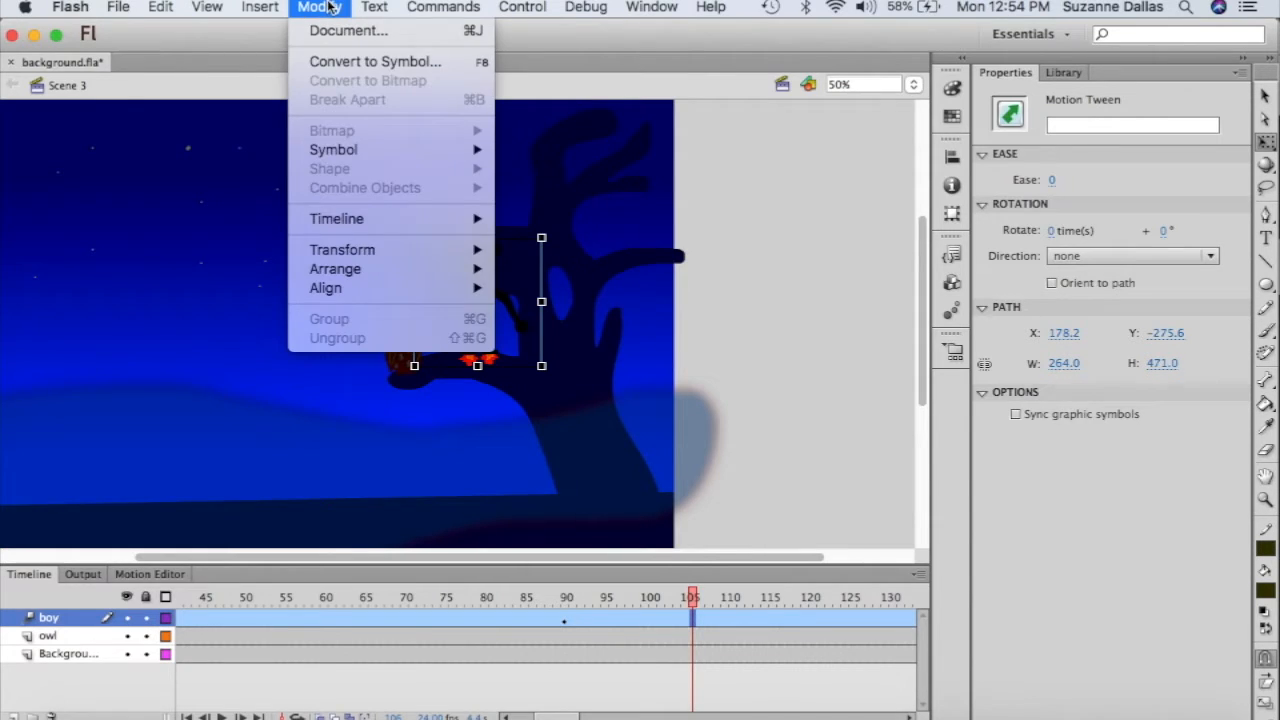
{"action": "left_click", "coordinate": [698, 627]}
{"action": "right_click", "coordinate": [697, 626]}
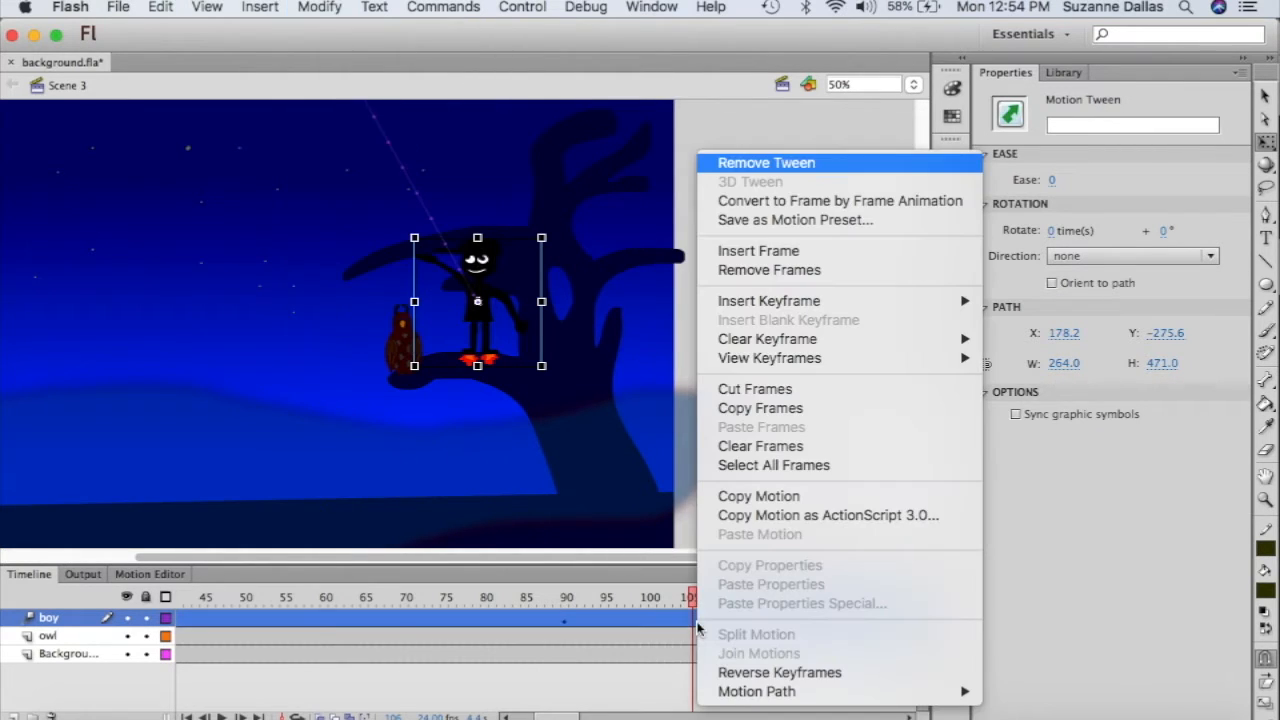
{"action": "left_click", "coordinate": [678, 622]}
{"action": "left_click", "coordinate": [697, 636]}
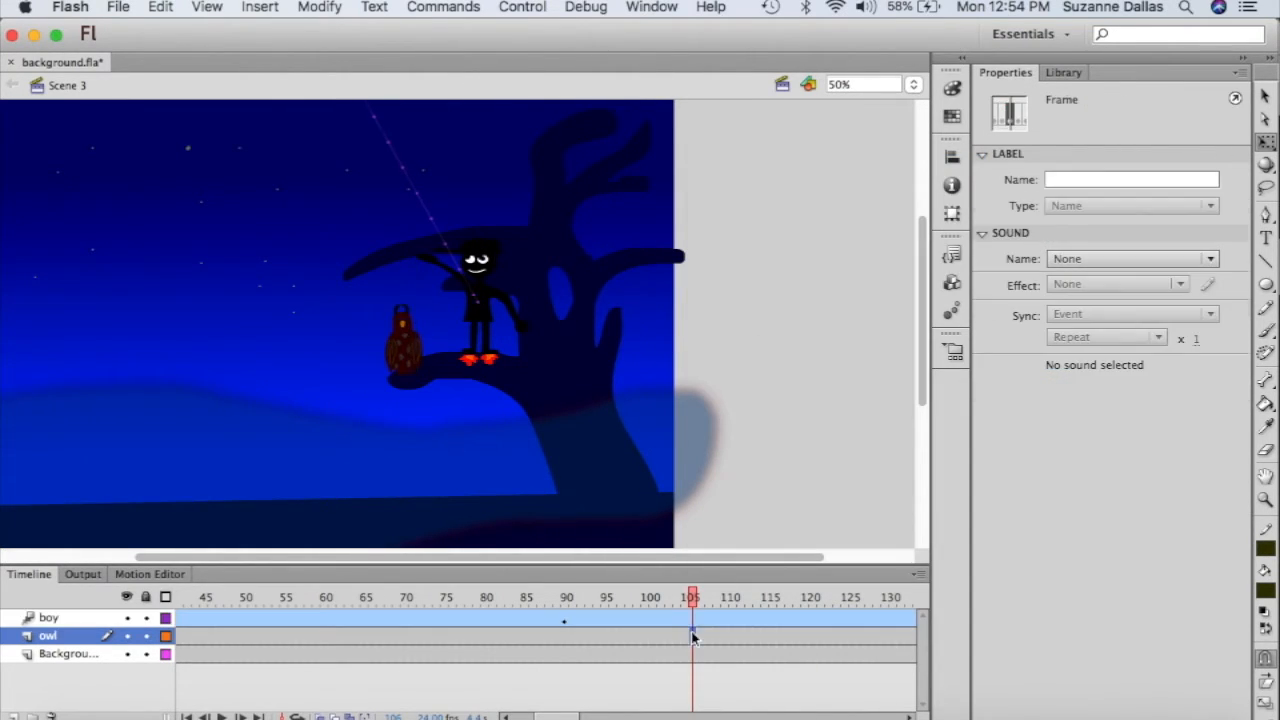
{"action": "left_click", "coordinate": [695, 620]}
{"action": "right_click", "coordinate": [692, 621]}
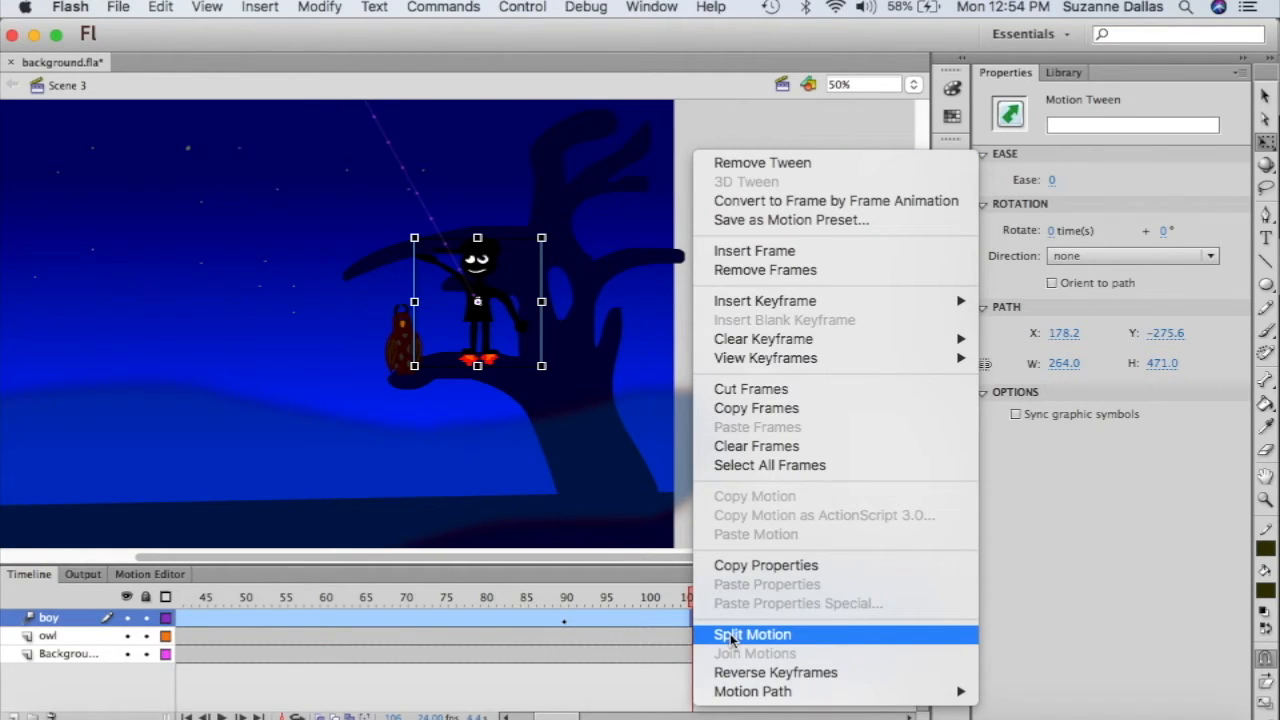
{"action": "left_click", "coordinate": [730, 633]}
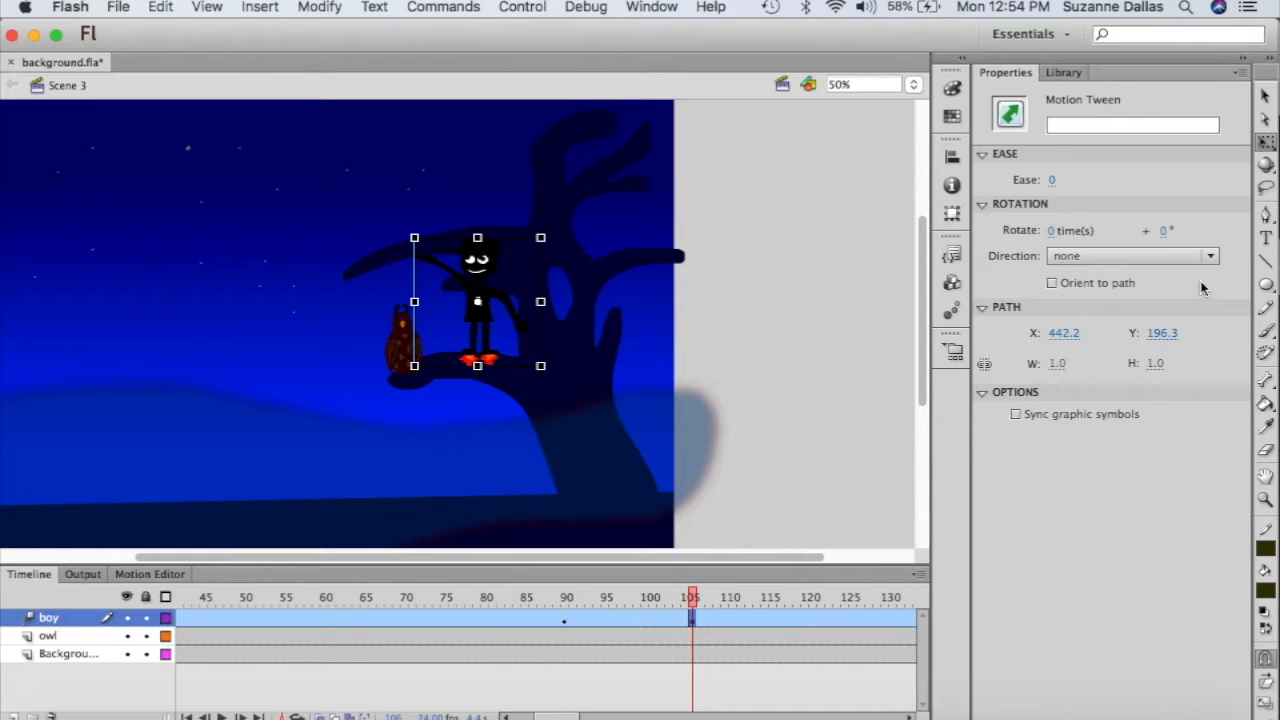
- Set the boy graphic's Looping First frame to 3 after the split
{"action": "left_click", "coordinate": [489, 334]}
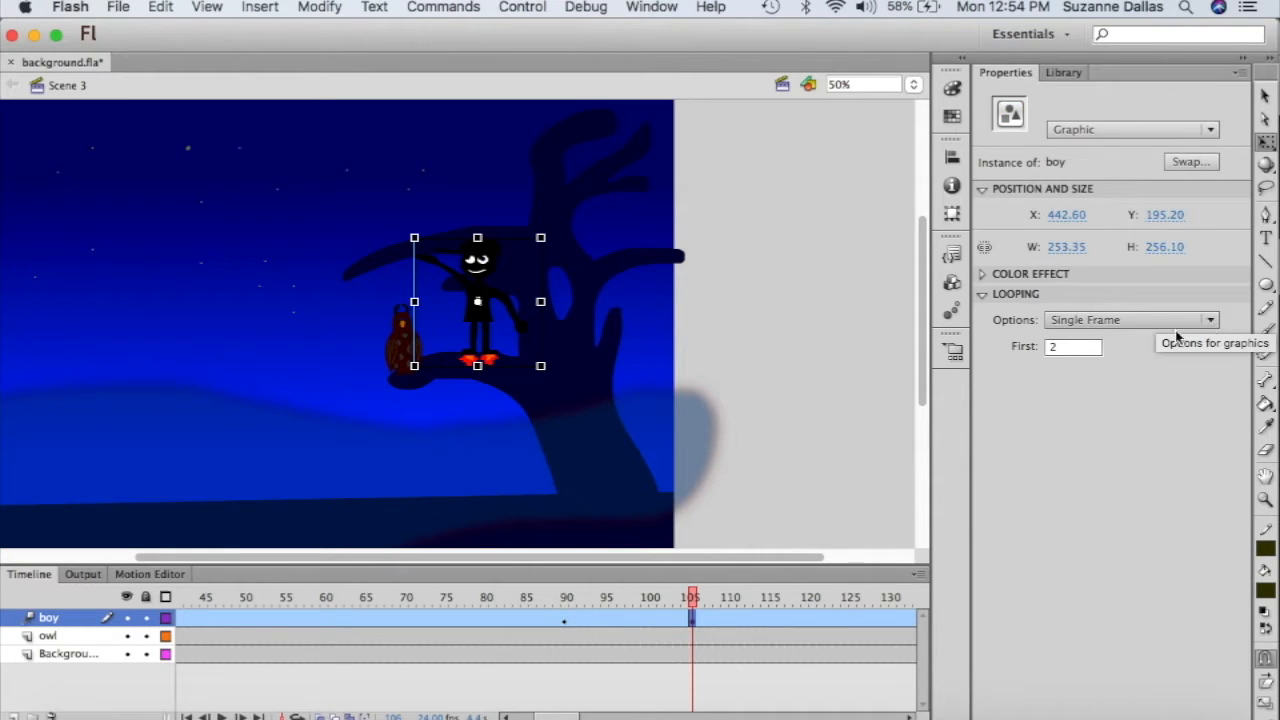
{"action": "left_click", "coordinate": [1075, 347]}
{"action": "key", "text": "BackSpace"}
{"action": "type", "text": "3"}
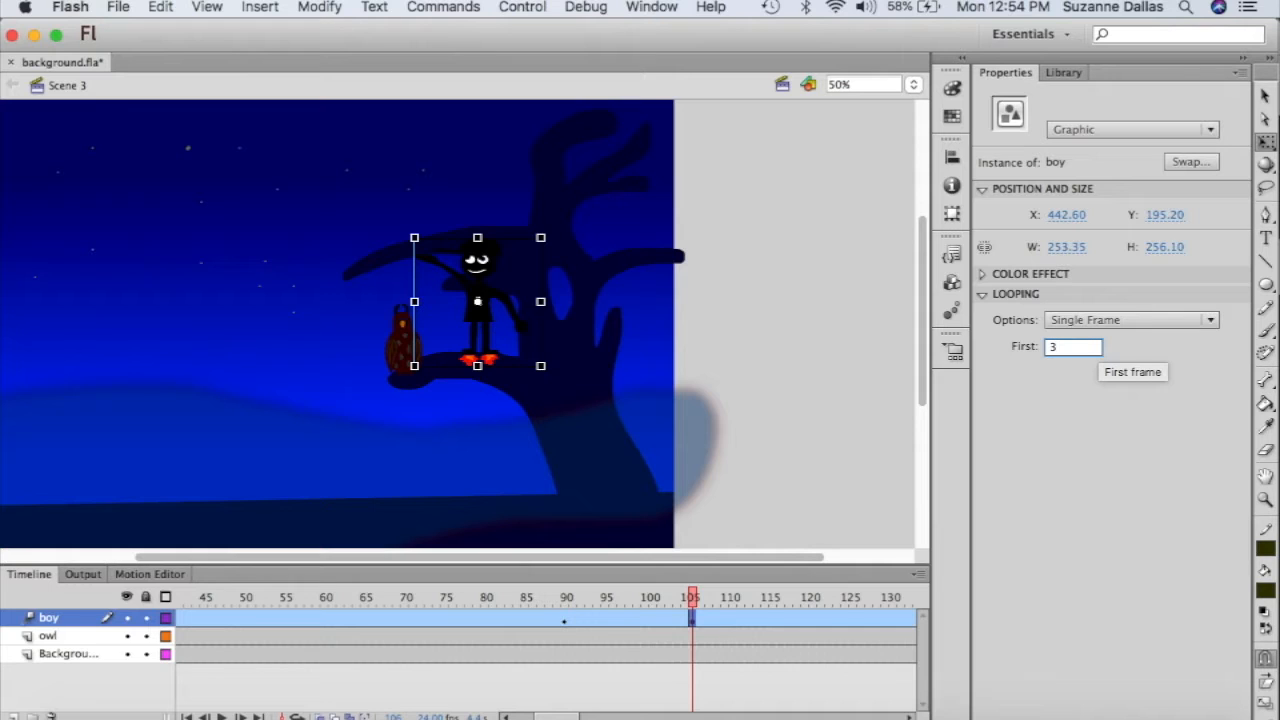
{"action": "key", "text": "Return"}
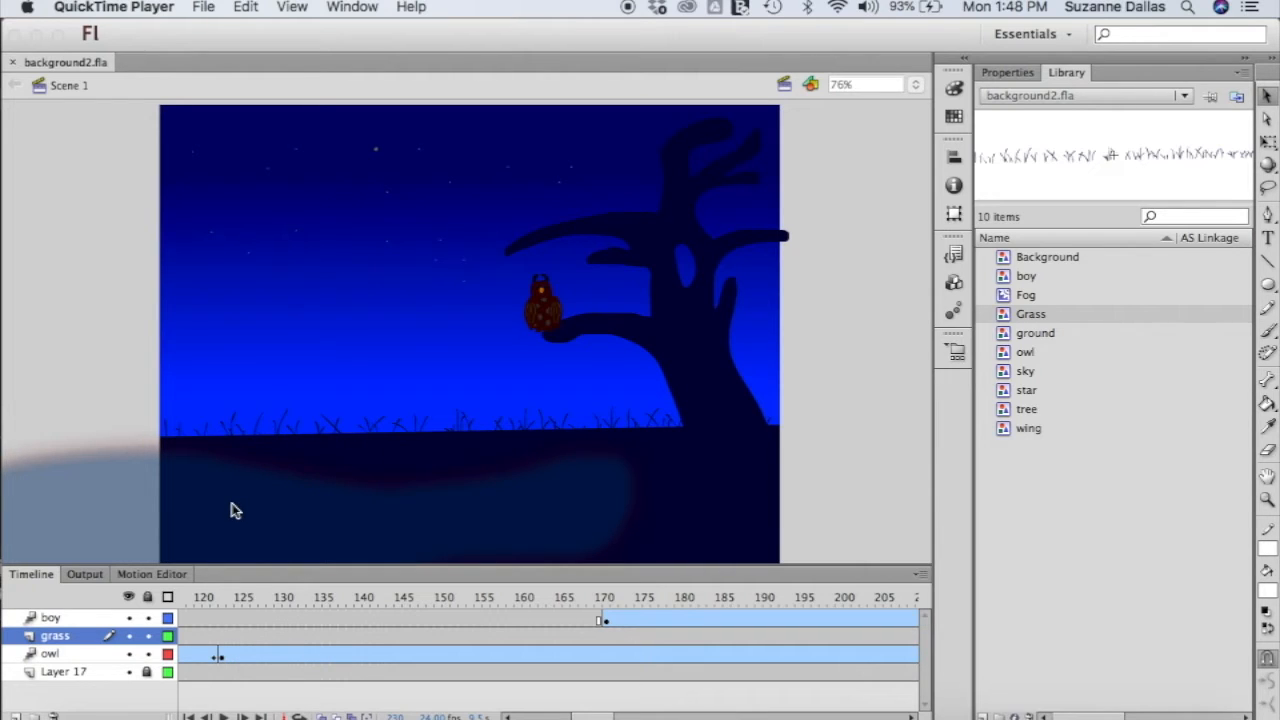
- Unlock Layer 17 and nudge its background artwork up slightly
{"action": "left_click", "coordinate": [147, 673]}
{"action": "left_click", "coordinate": [147, 673]}
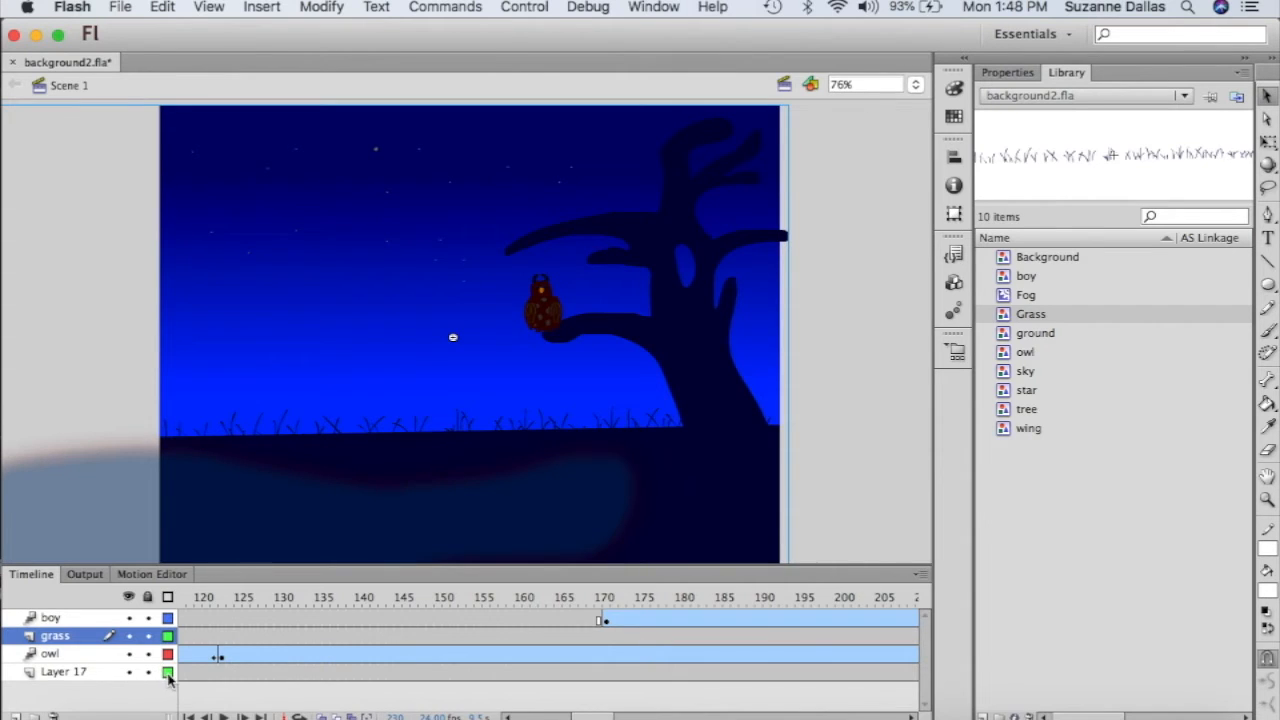
{"action": "left_click", "coordinate": [167, 673]}
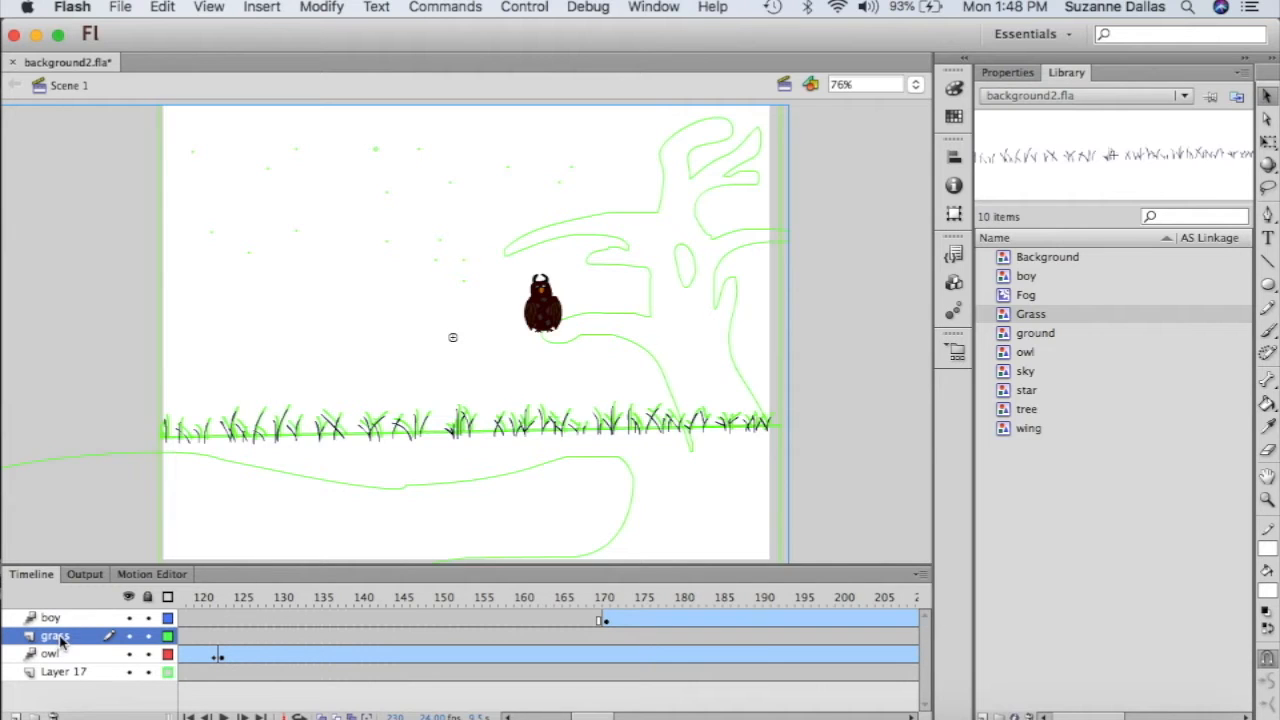
{"action": "left_click", "coordinate": [168, 672]}
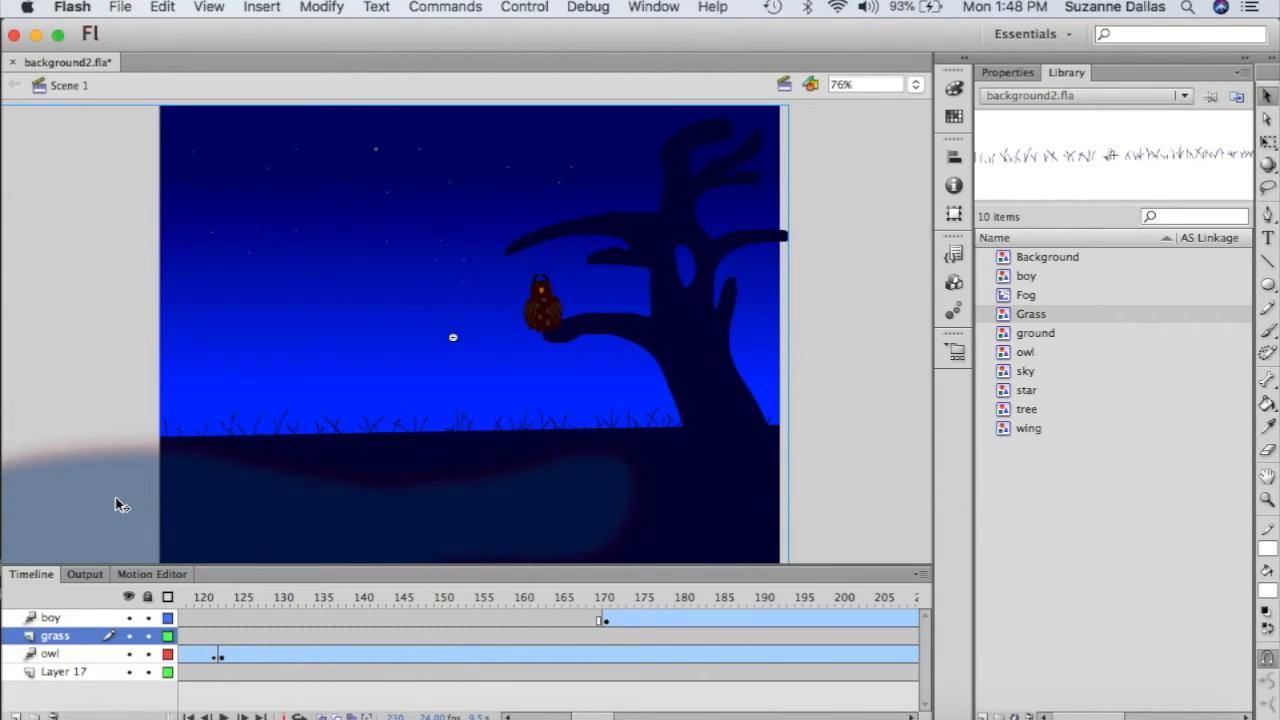
{"action": "left_click_drag", "start_coordinate": [597, 491], "coordinate": [597, 485]}
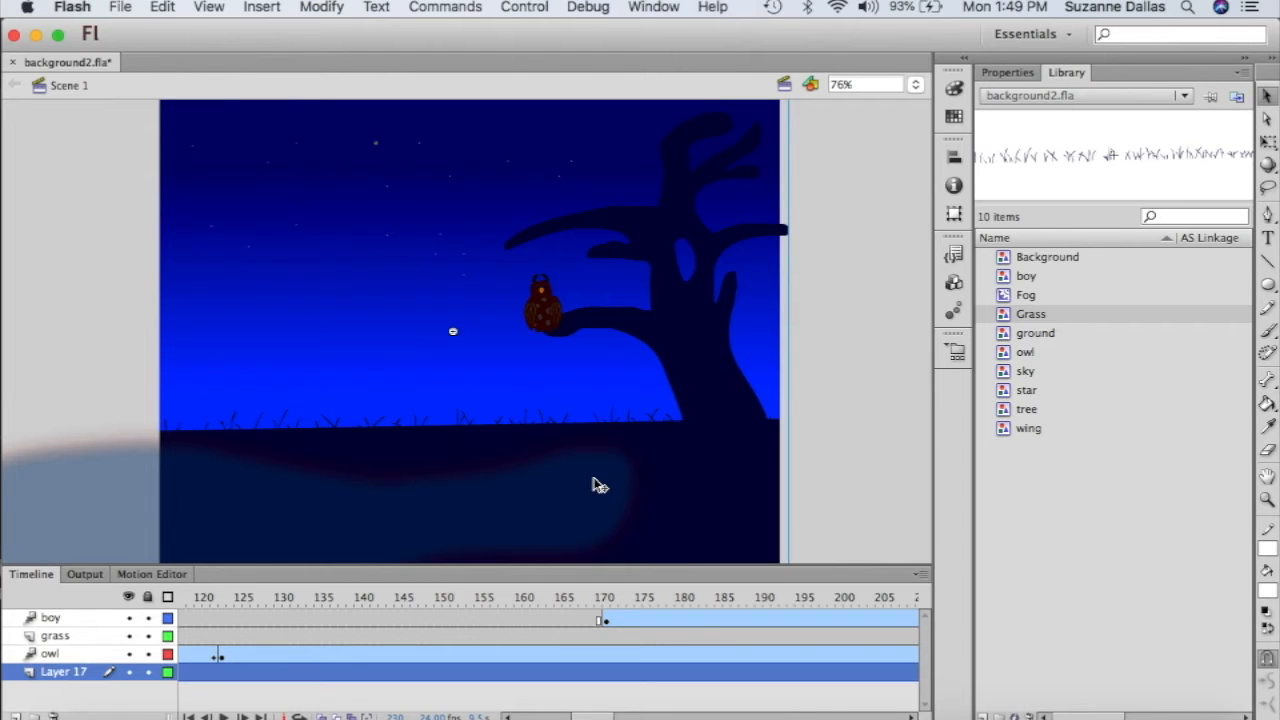
{"action": "double_click", "coordinate": [597, 485]}
{"action": "double_click", "coordinate": [597, 485]}
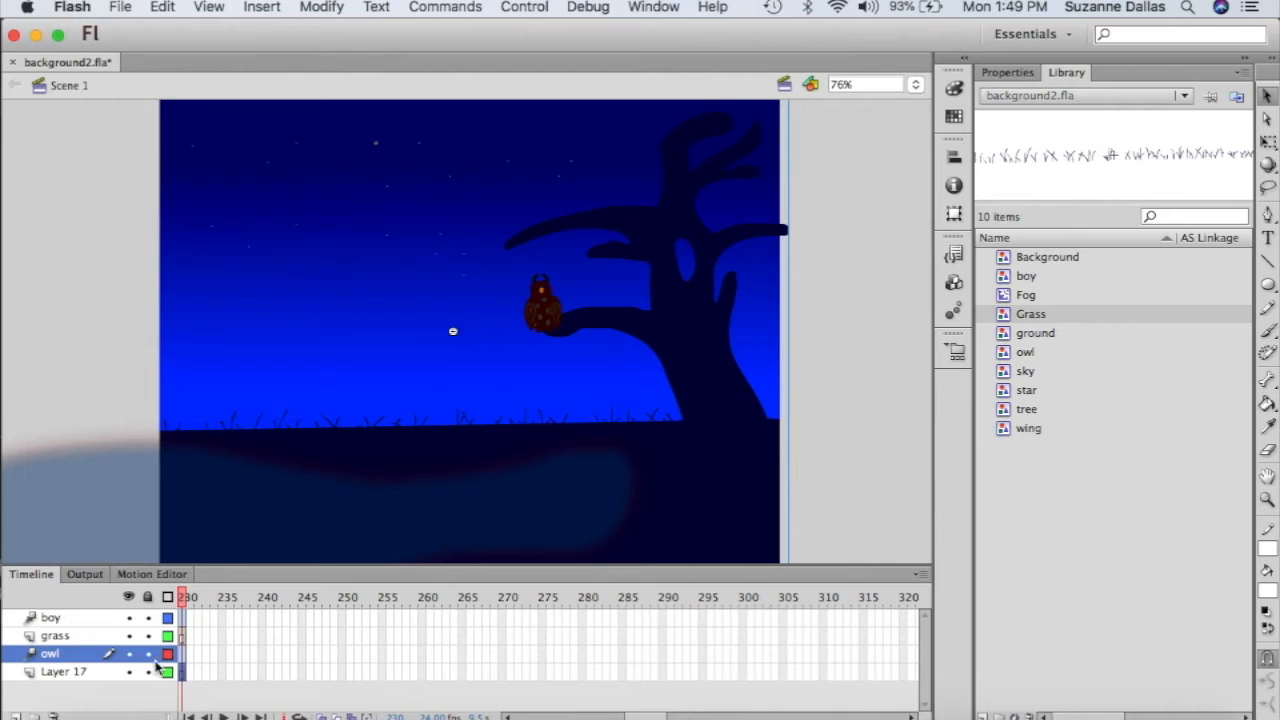
- Inside the Background symbol, drag the fog shape up across the grass line, then return to Scene 1
{"action": "left_click", "coordinate": [71, 678]}
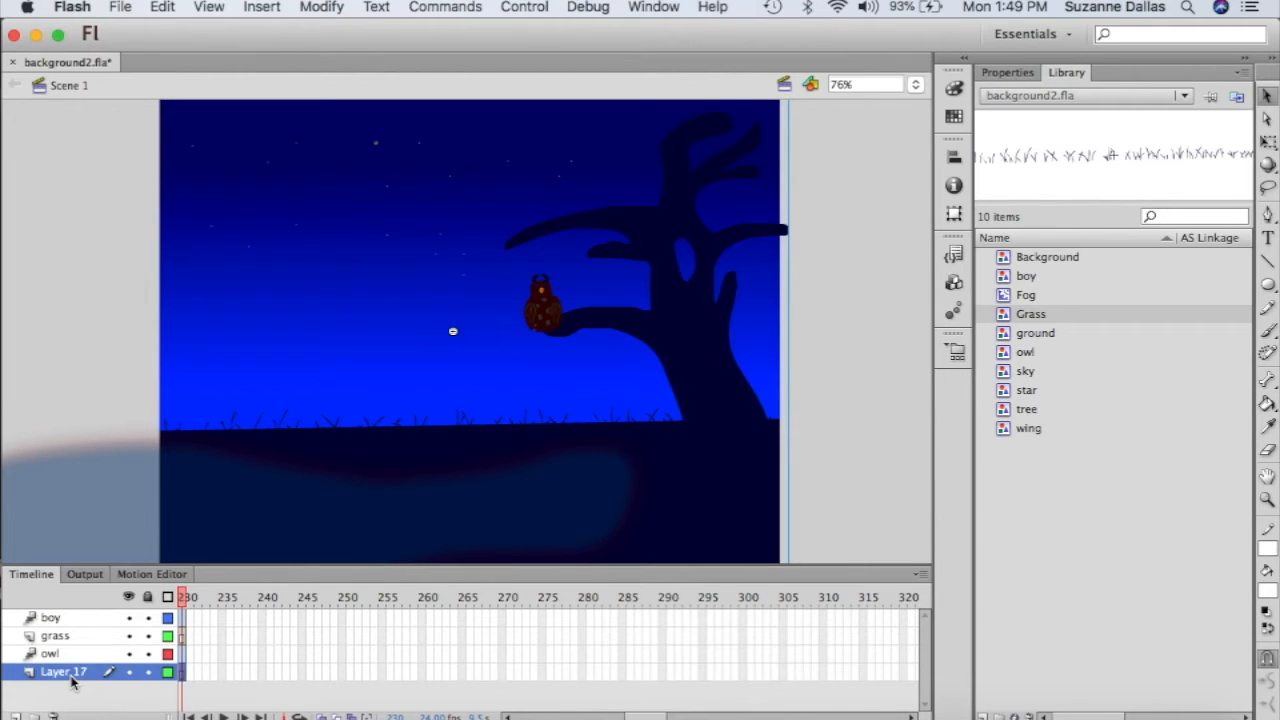
{"action": "double_click", "coordinate": [106, 497]}
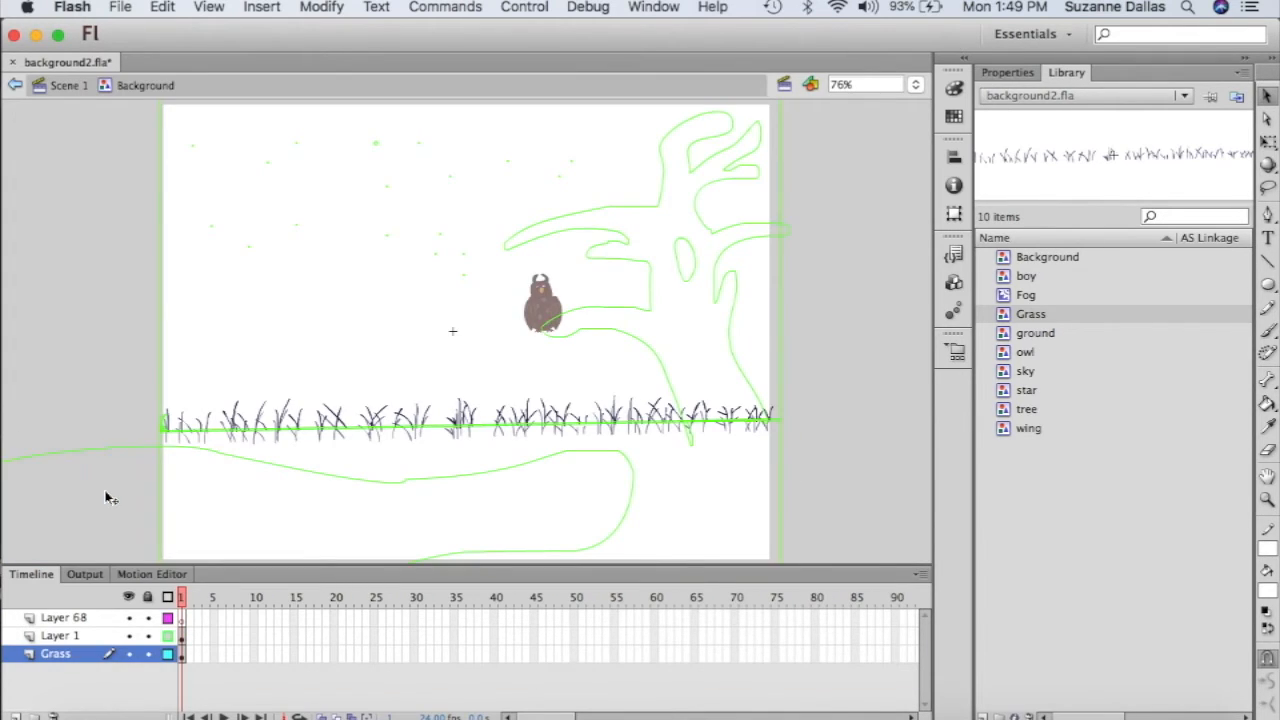
{"action": "left_click", "coordinate": [108, 451]}
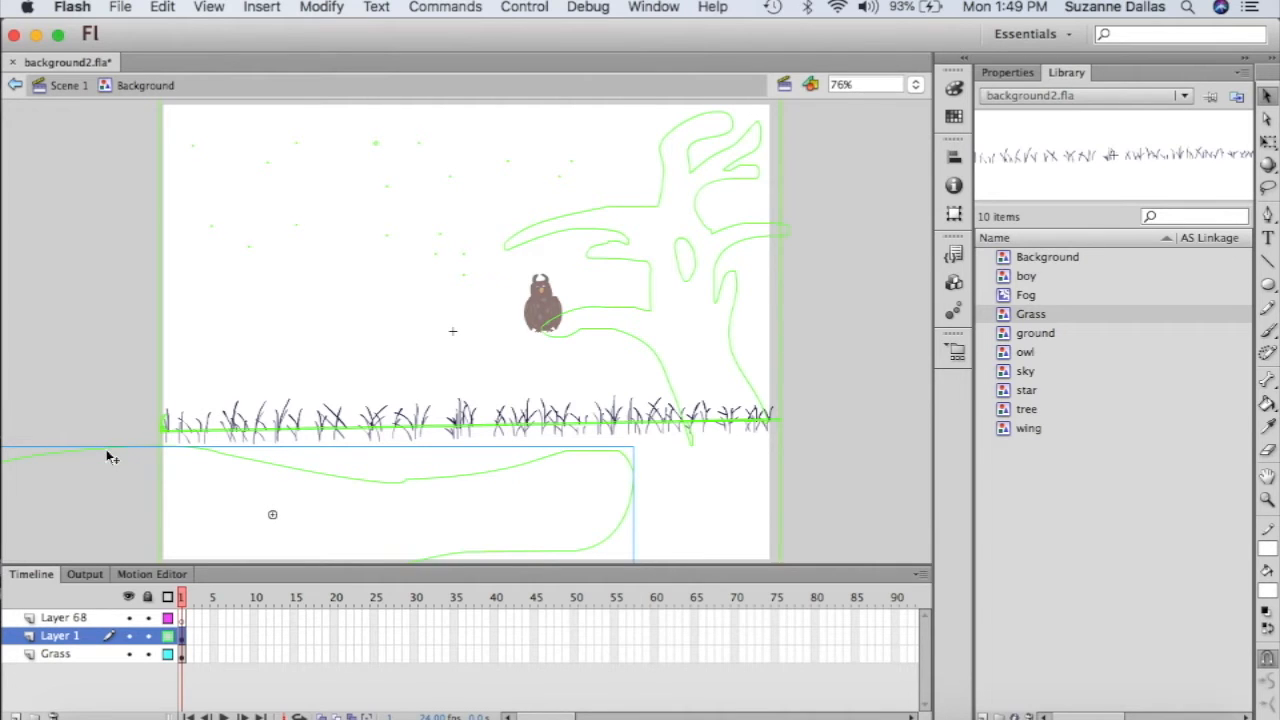
{"action": "left_click_drag", "start_coordinate": [106, 451], "coordinate": [313, 386]}
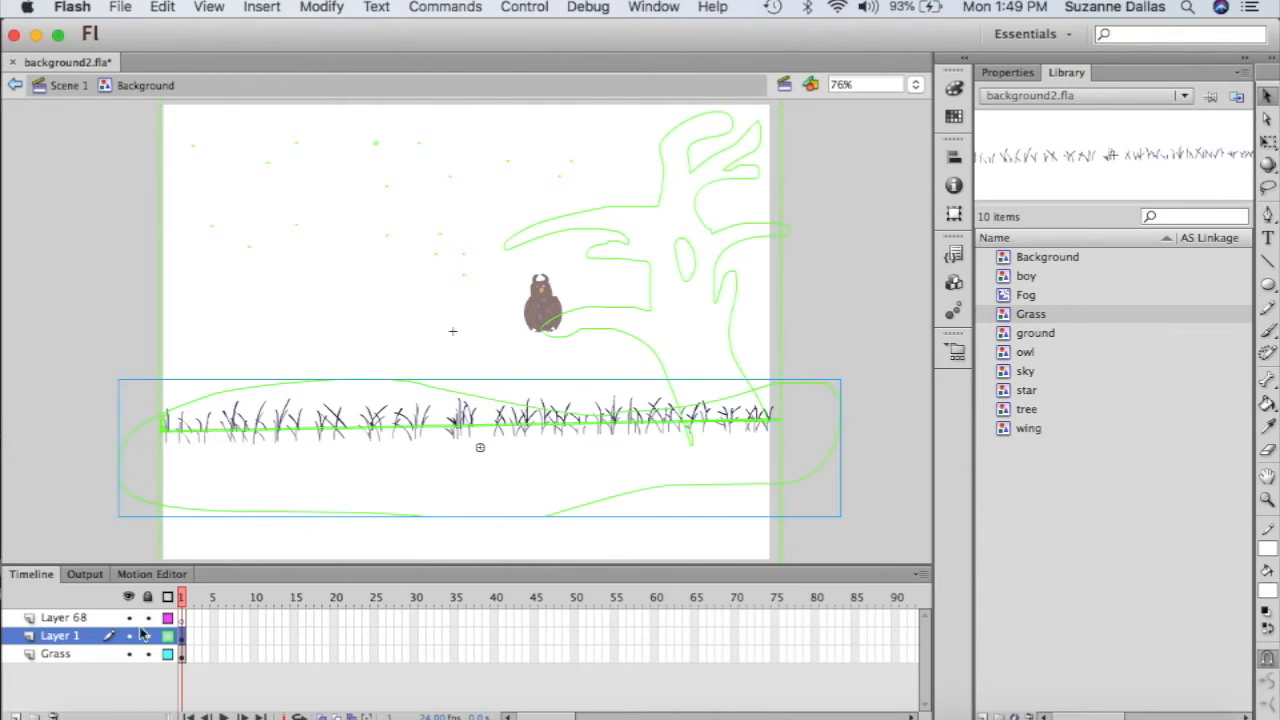
{"action": "left_click", "coordinate": [60, 89]}
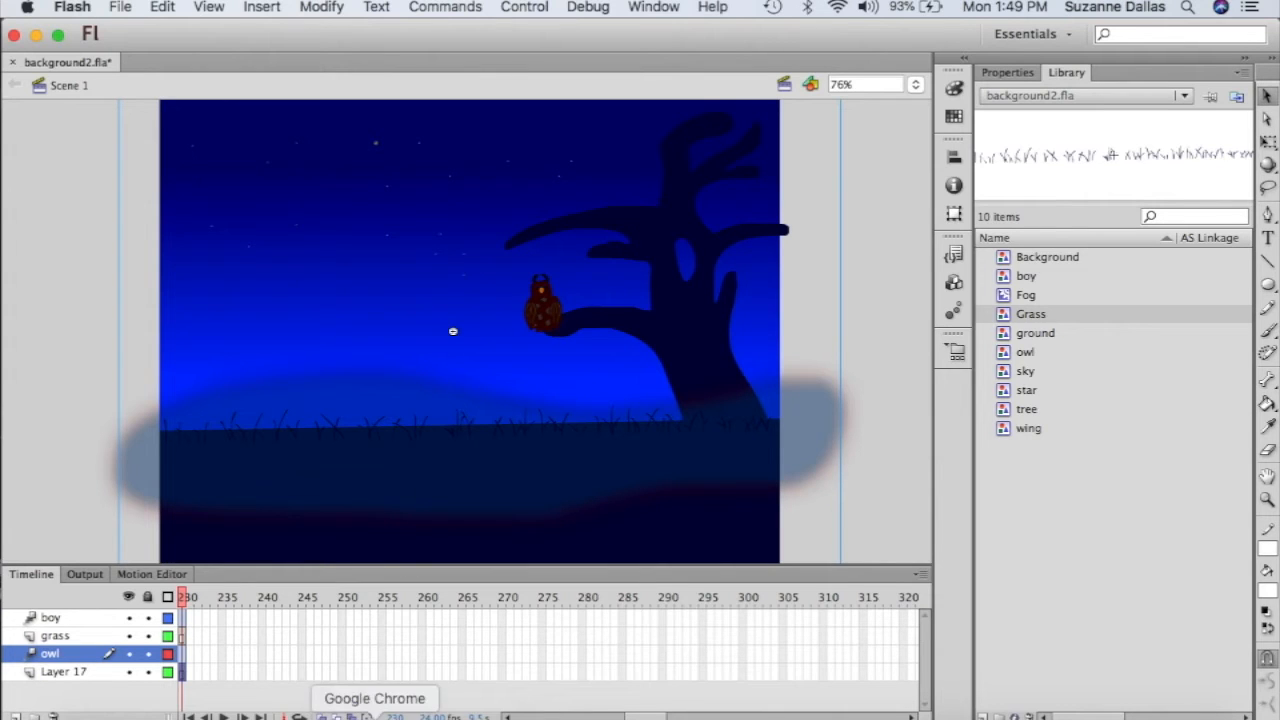
- From frame 1, export background2.fla as SWF and test the night scene in the browser
{"action": "left_click", "coordinate": [189, 717]}
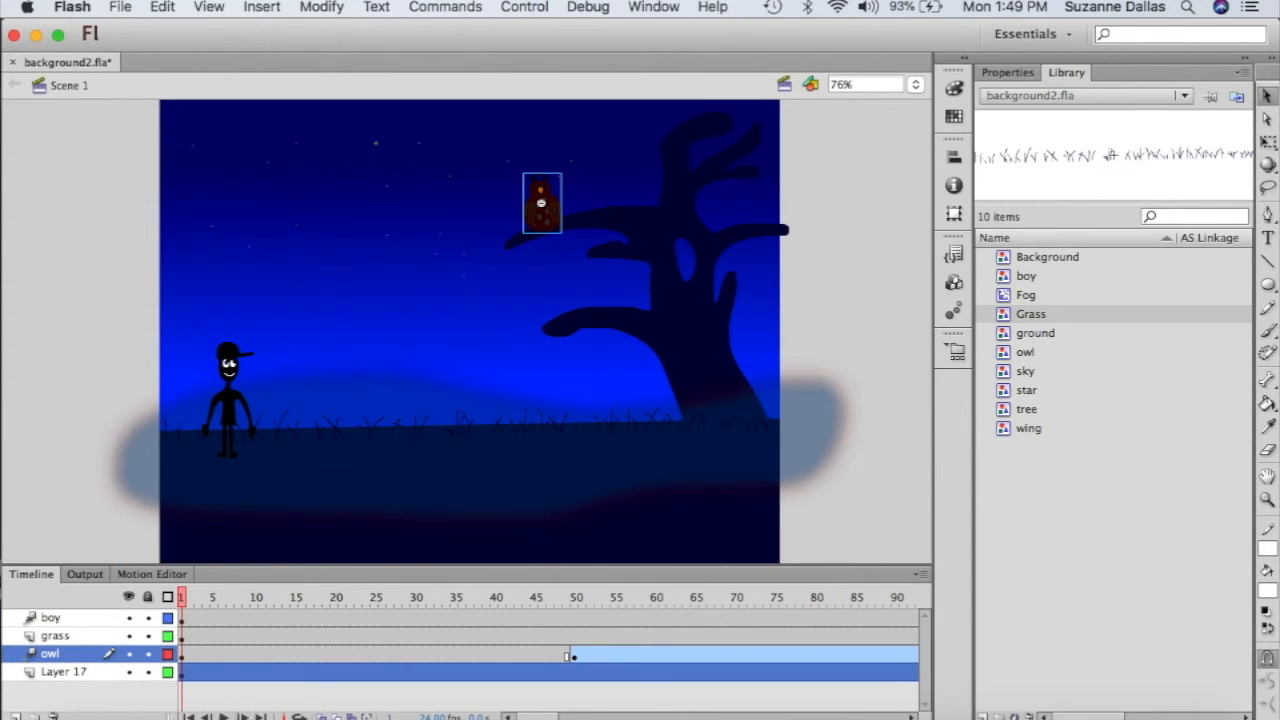
{"action": "left_click", "coordinate": [524, 7]}
{"action": "mouse_move", "coordinate": [562, 152]}
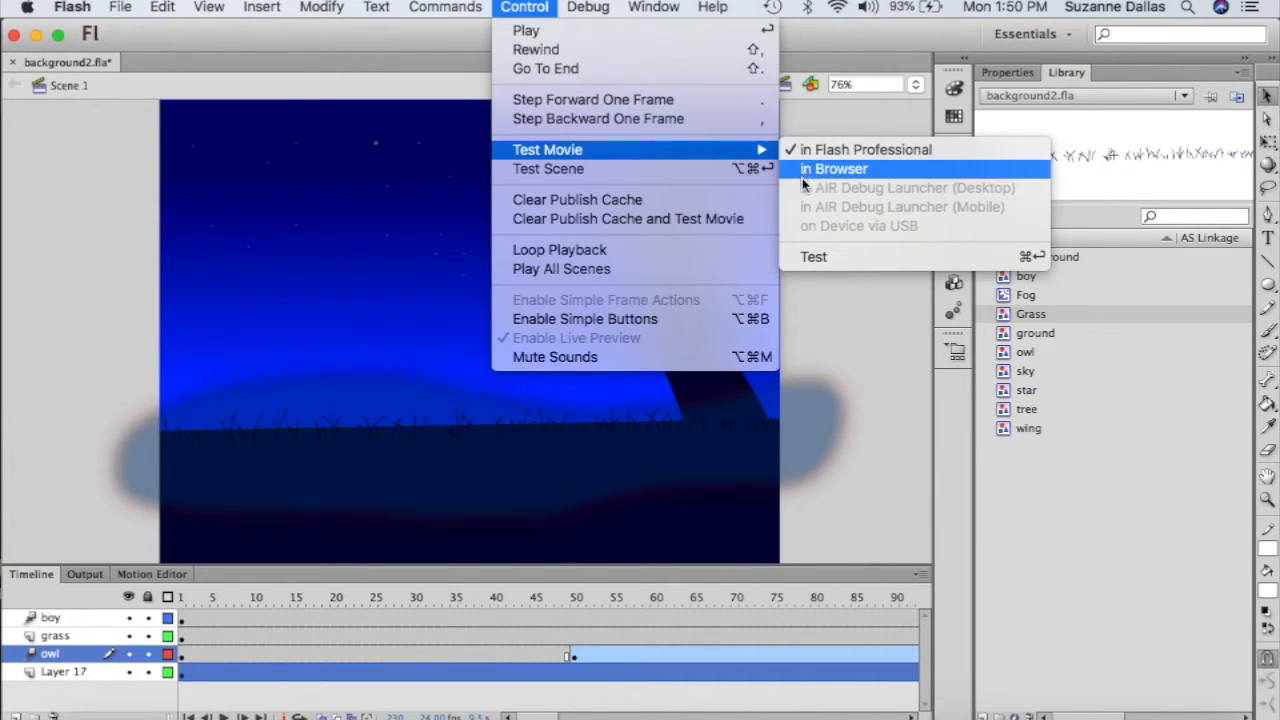
{"action": "left_click", "coordinate": [813, 258]}
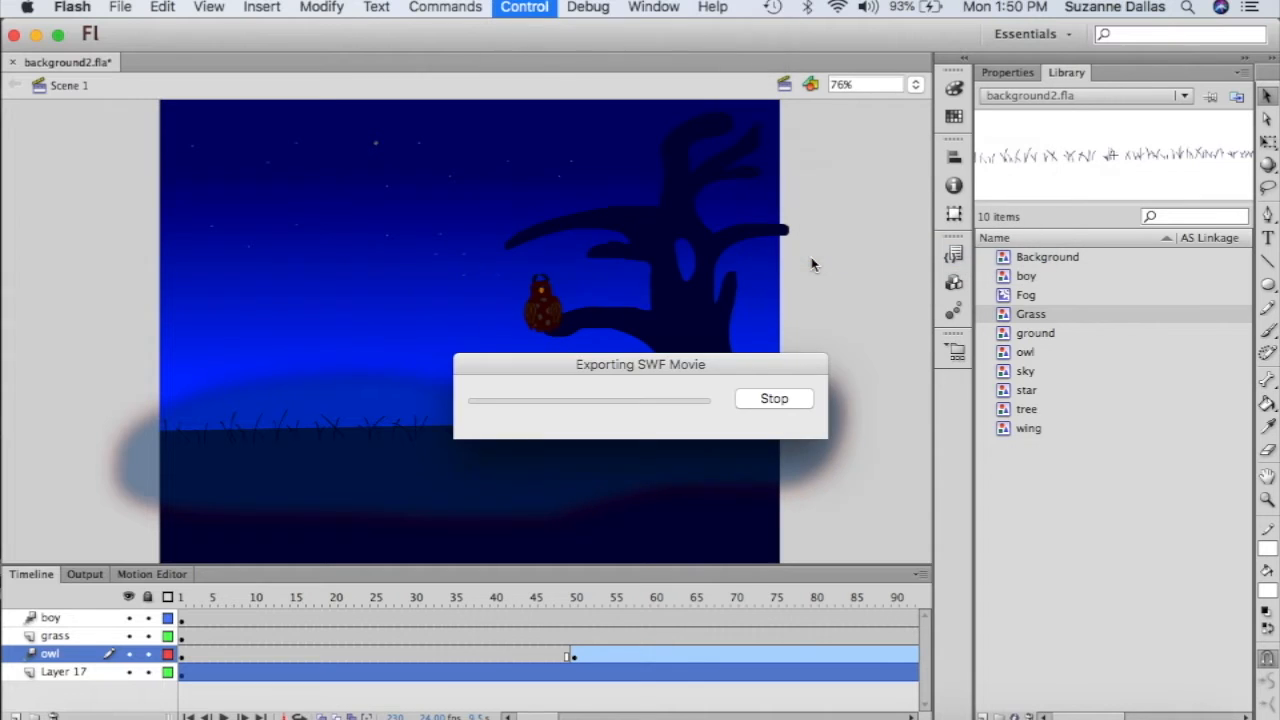
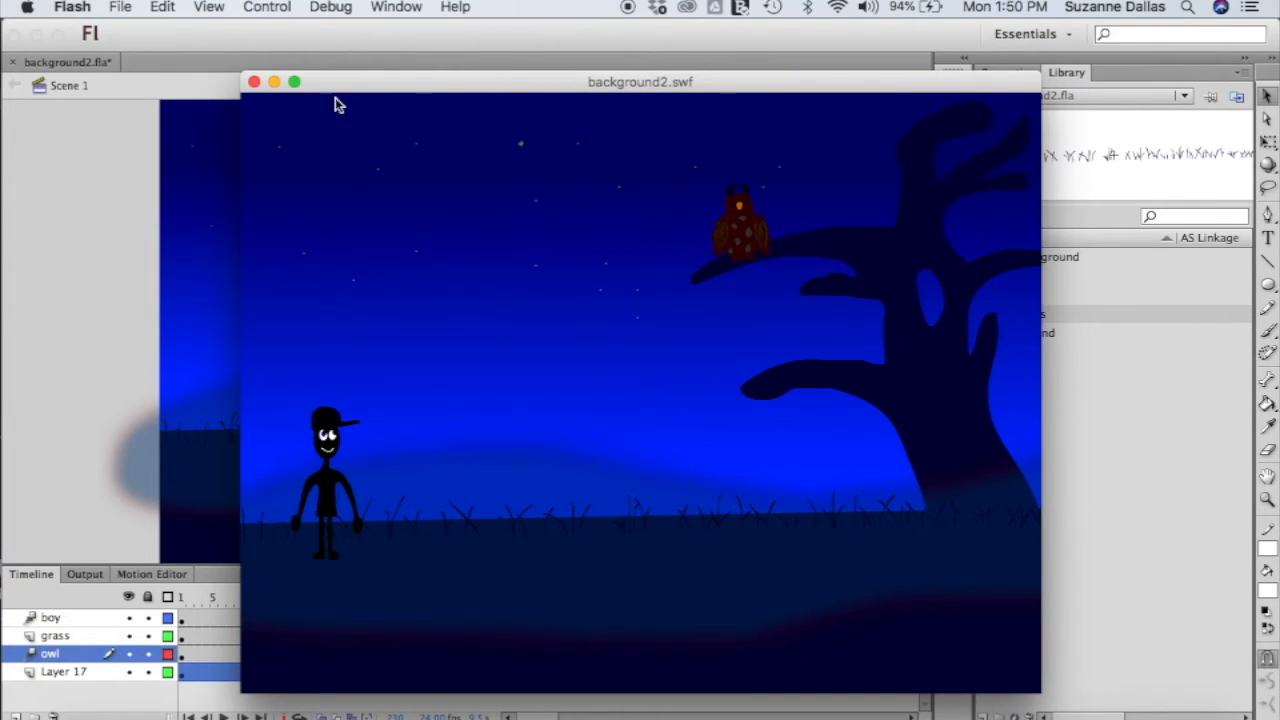
- Close the background2.swf test player to return to the Scene 1 stage
{"action": "left_click", "coordinate": [254, 81]}
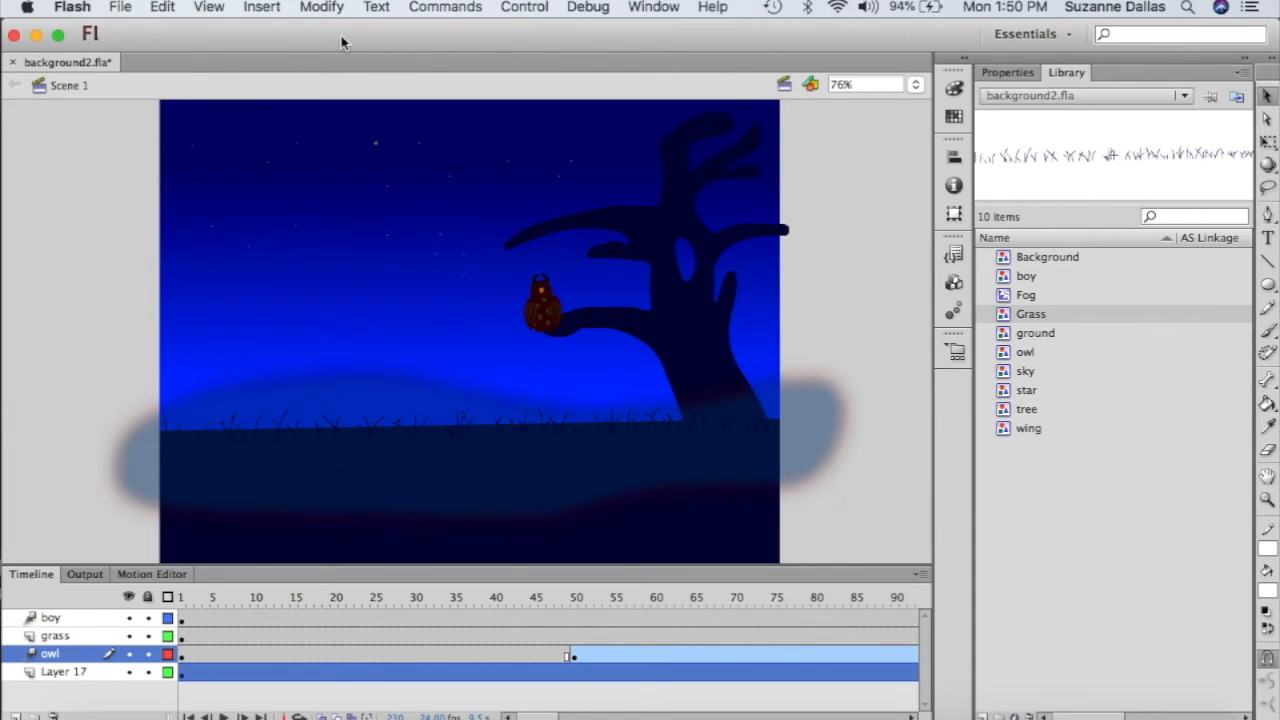
- Go to Scene 3 through View > Go to
{"action": "left_click", "coordinate": [263, 8]}
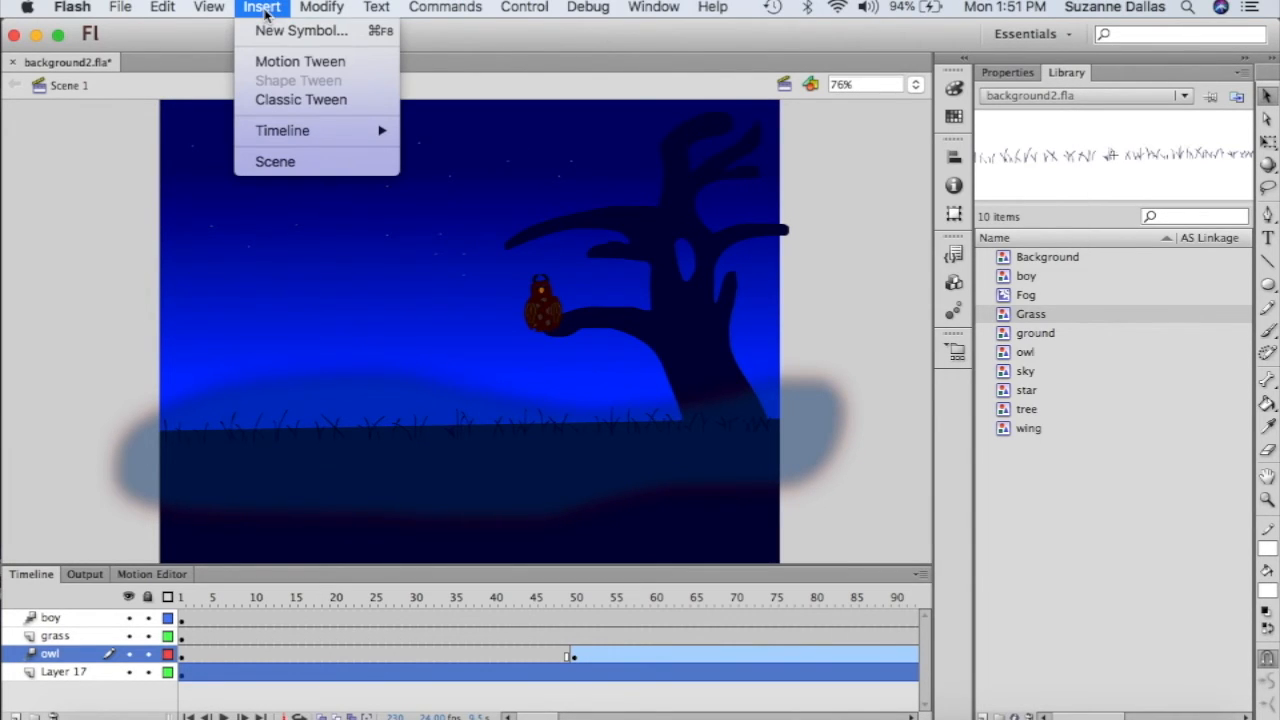
{"action": "mouse_move", "coordinate": [208, 8]}
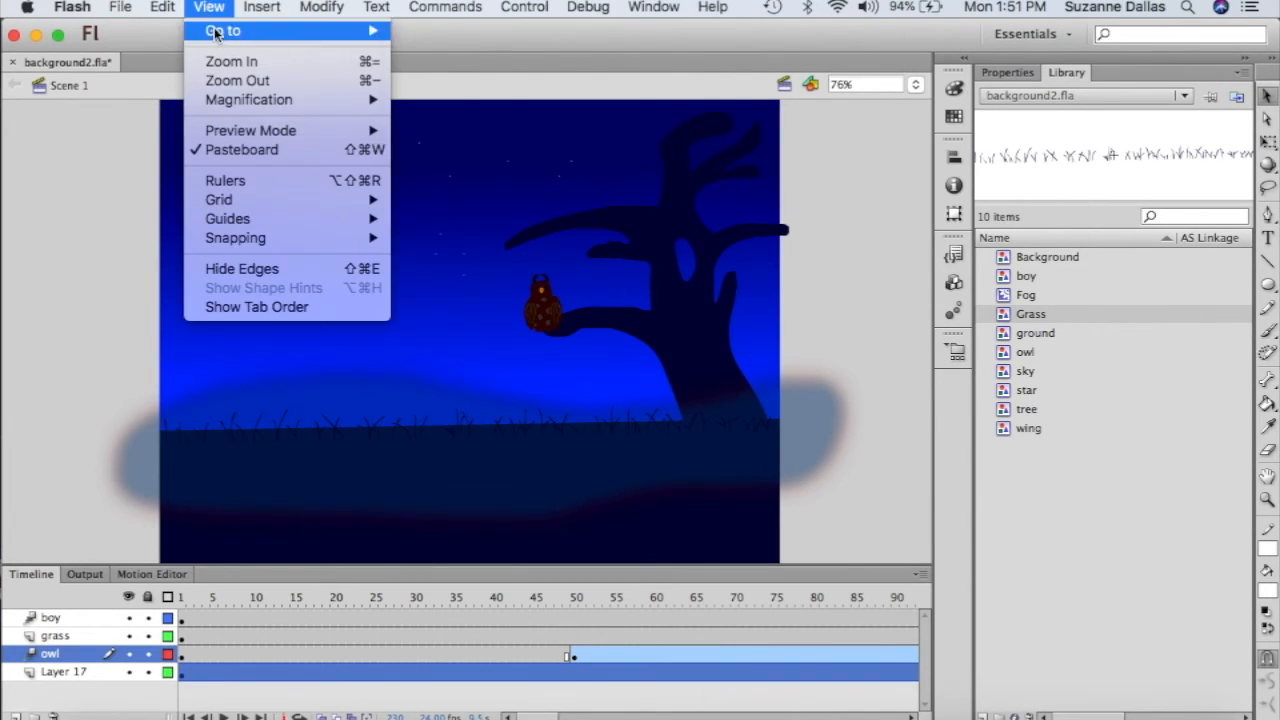
{"action": "mouse_move", "coordinate": [216, 33]}
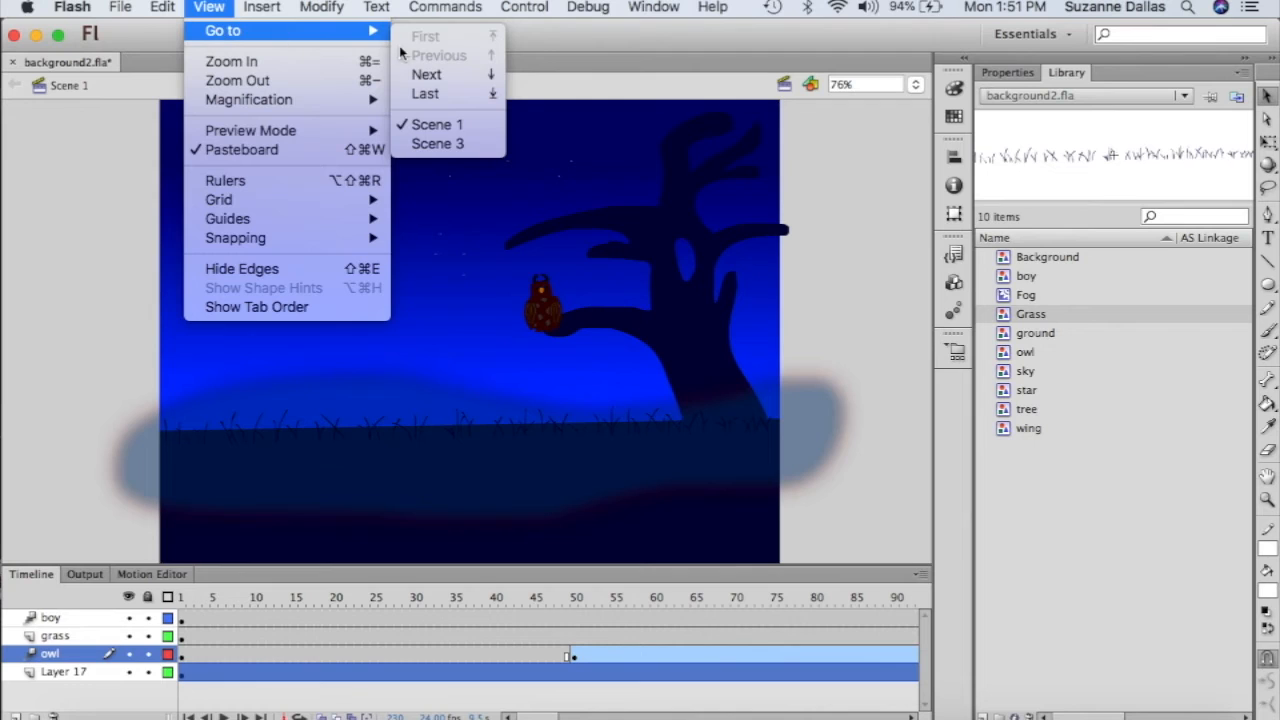
{"action": "left_click", "coordinate": [443, 146]}
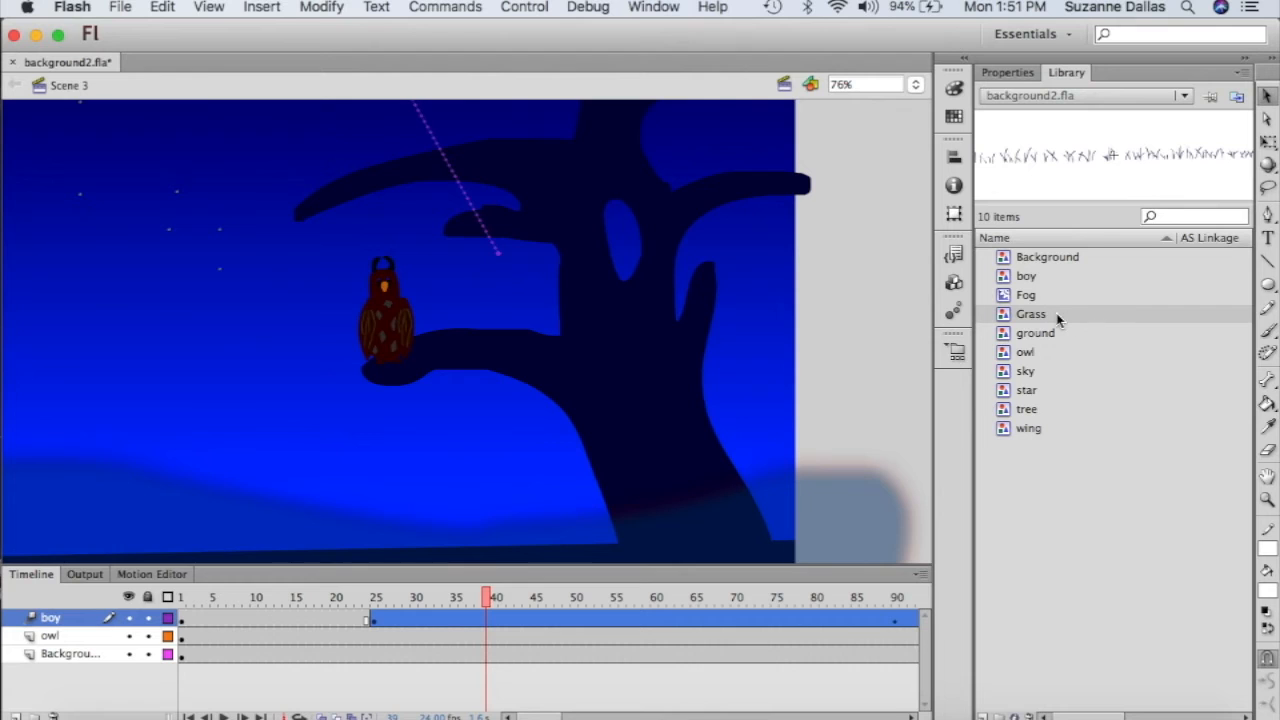
- Cancel the Grass drop onto the boy tween and add a new empty Layer 1 instead
{"action": "left_click_drag", "start_coordinate": [1018, 318], "coordinate": [401, 527]}
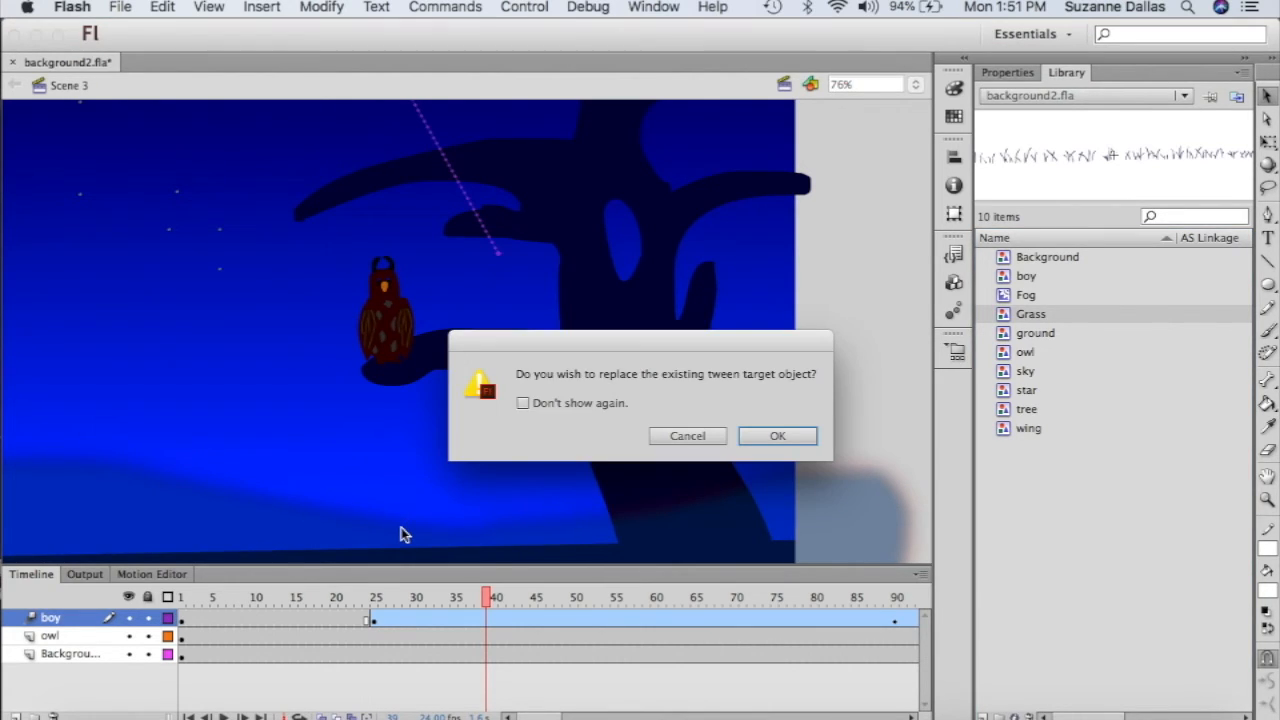
{"action": "left_click", "coordinate": [711, 438]}
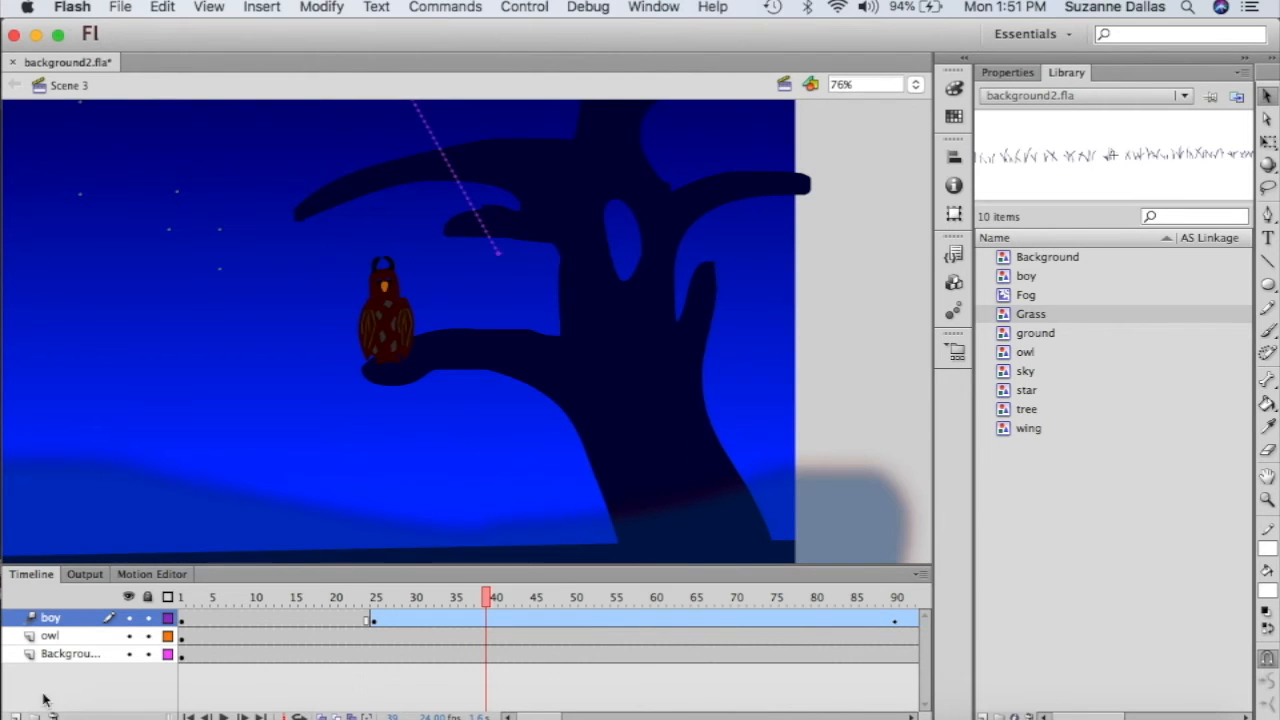
{"action": "left_click", "coordinate": [14, 716]}
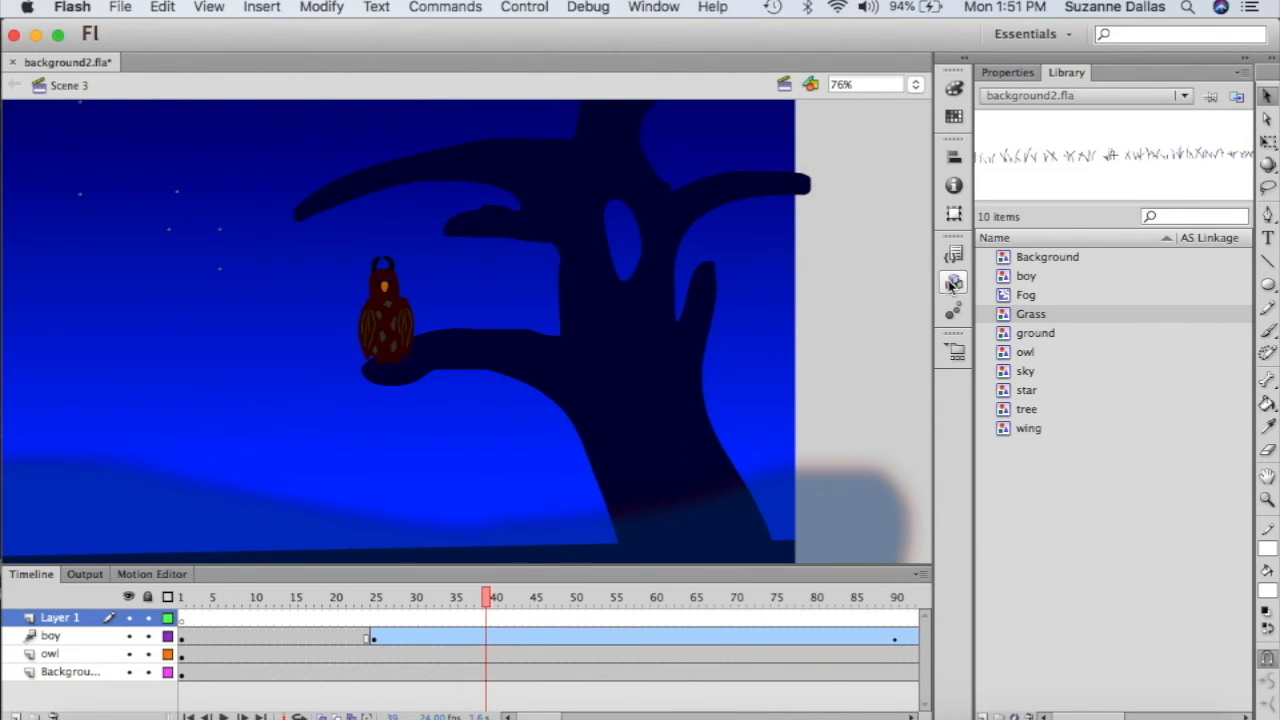
- Place a Grass instance on Layer 1, then widen and lower it with Free Transform
{"action": "left_click_drag", "start_coordinate": [1028, 317], "coordinate": [440, 497]}
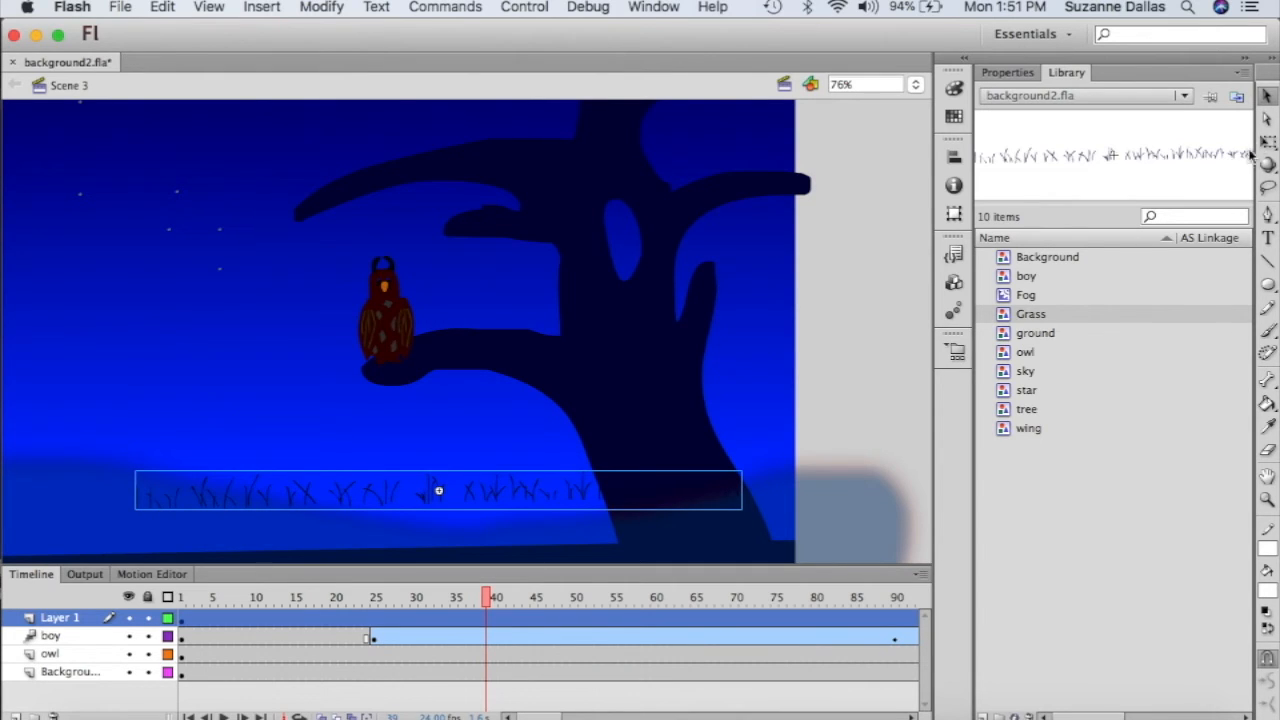
{"action": "left_click", "coordinate": [1266, 143]}
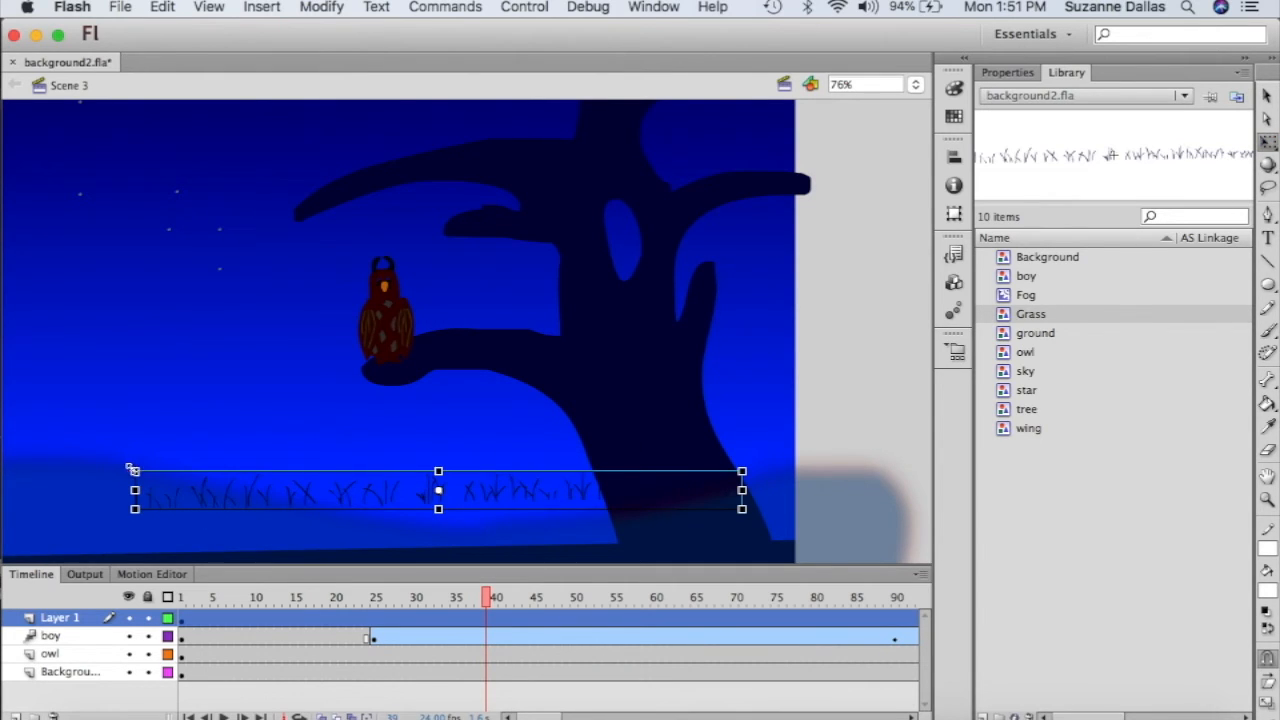
{"action": "left_click_drag", "start_coordinate": [742, 510], "coordinate": [801, 516]}
{"action": "left_click_drag", "start_coordinate": [600, 494], "coordinate": [605, 549]}
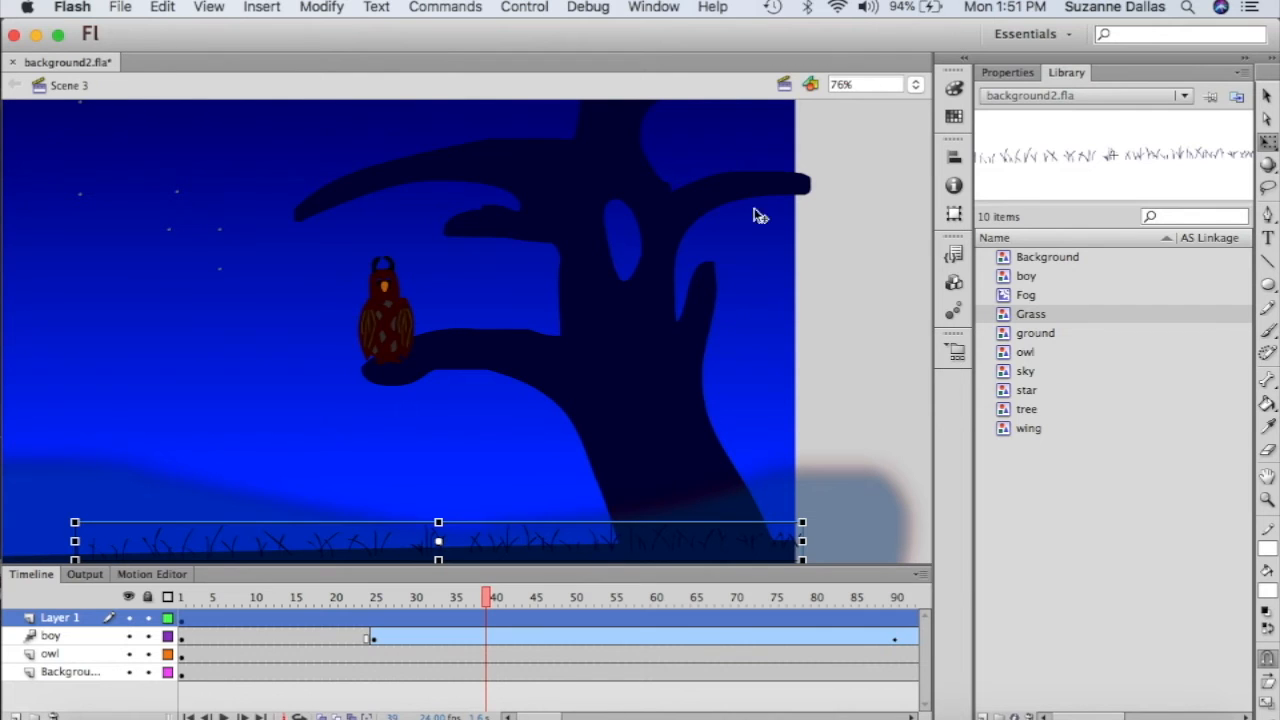
- Zoom the stage to 50% and stretch the grass past both stage edges
{"action": "left_click", "coordinate": [916, 85]}
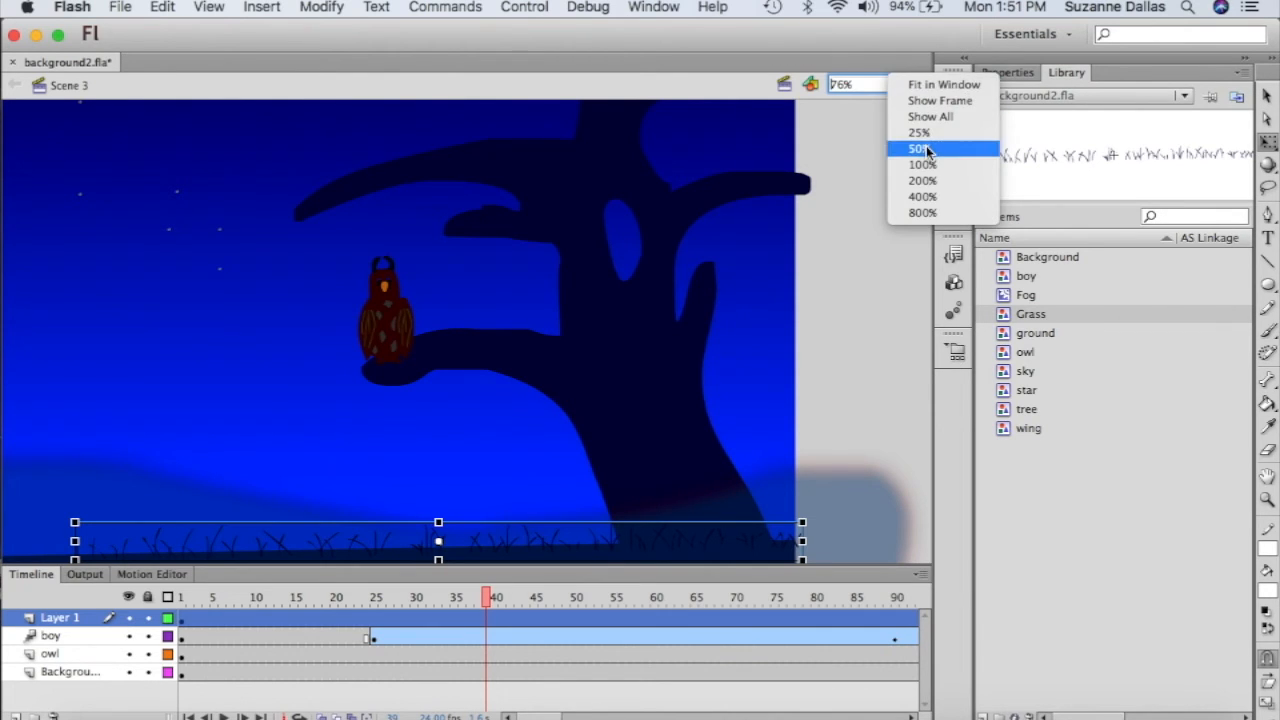
{"action": "left_click", "coordinate": [918, 148]}
{"action": "scroll", "coordinate": [319, 476], "scroll_direction": "left", "scroll_amount": 3}
{"action": "scroll", "coordinate": [319, 476], "scroll_direction": "left", "scroll_amount": 1}
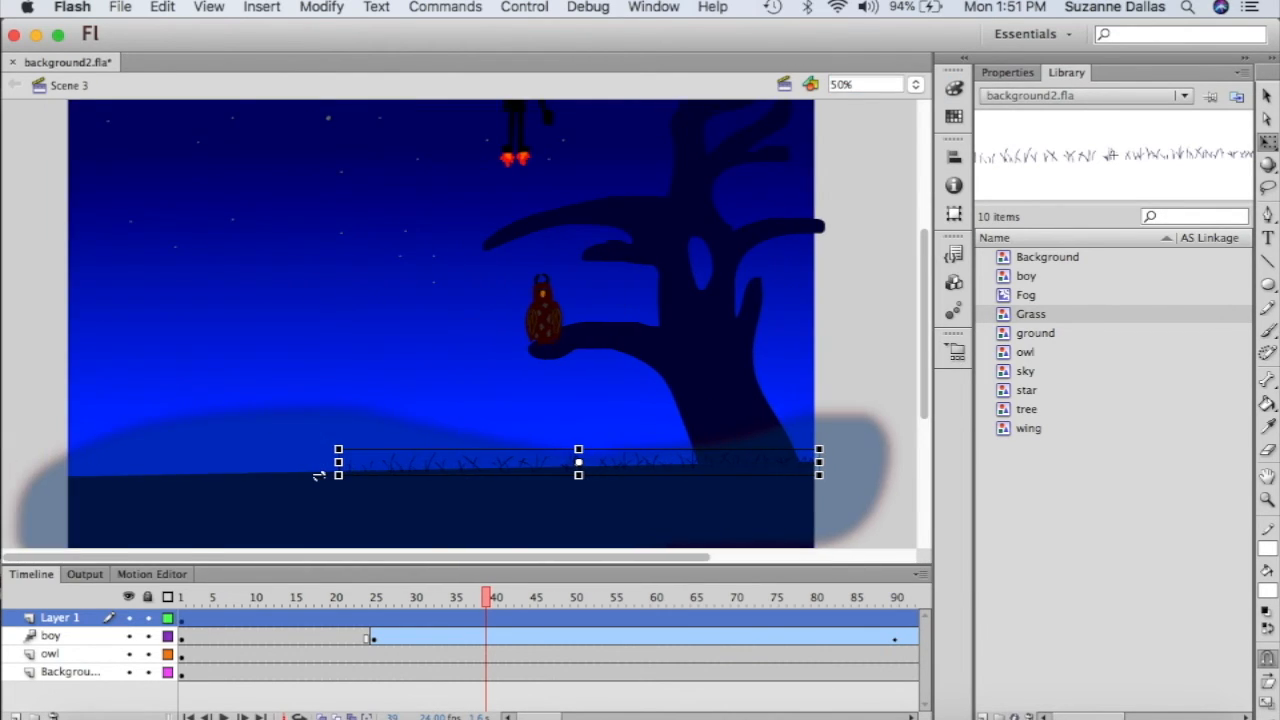
{"action": "left_click_drag", "start_coordinate": [339, 477], "coordinate": [82, 488]}
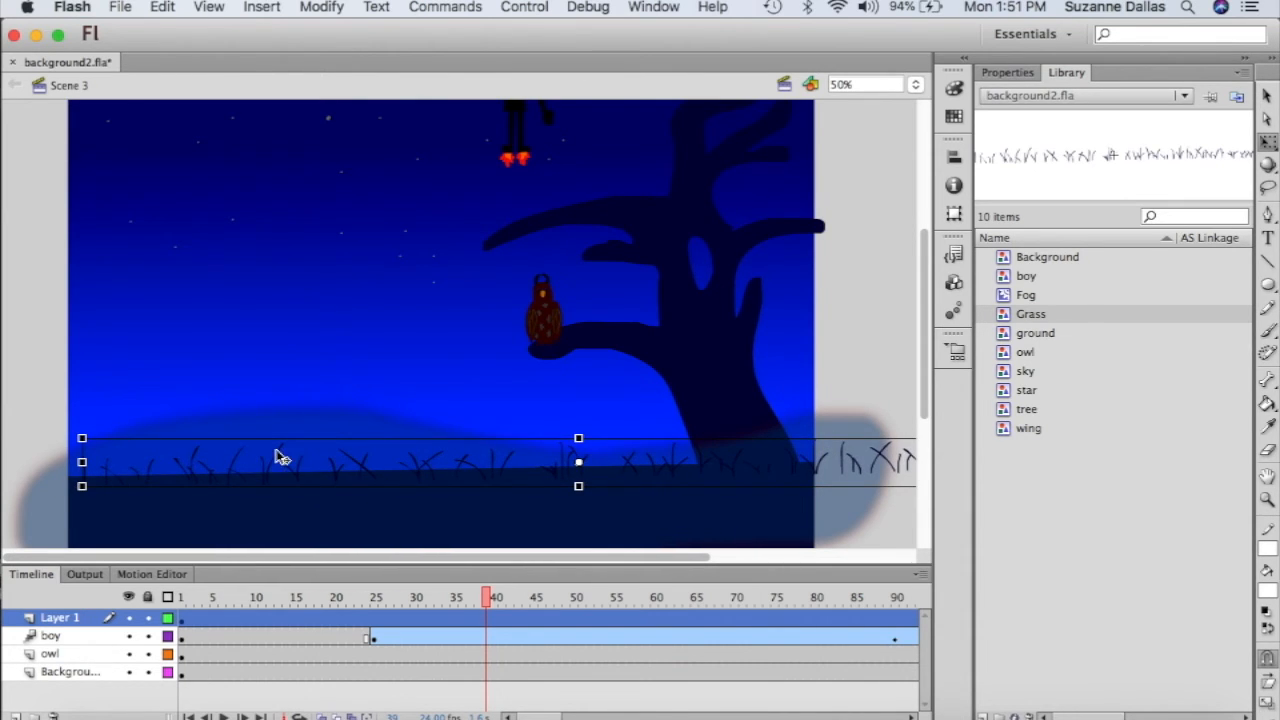
{"action": "left_click_drag", "start_coordinate": [273, 454], "coordinate": [243, 453]}
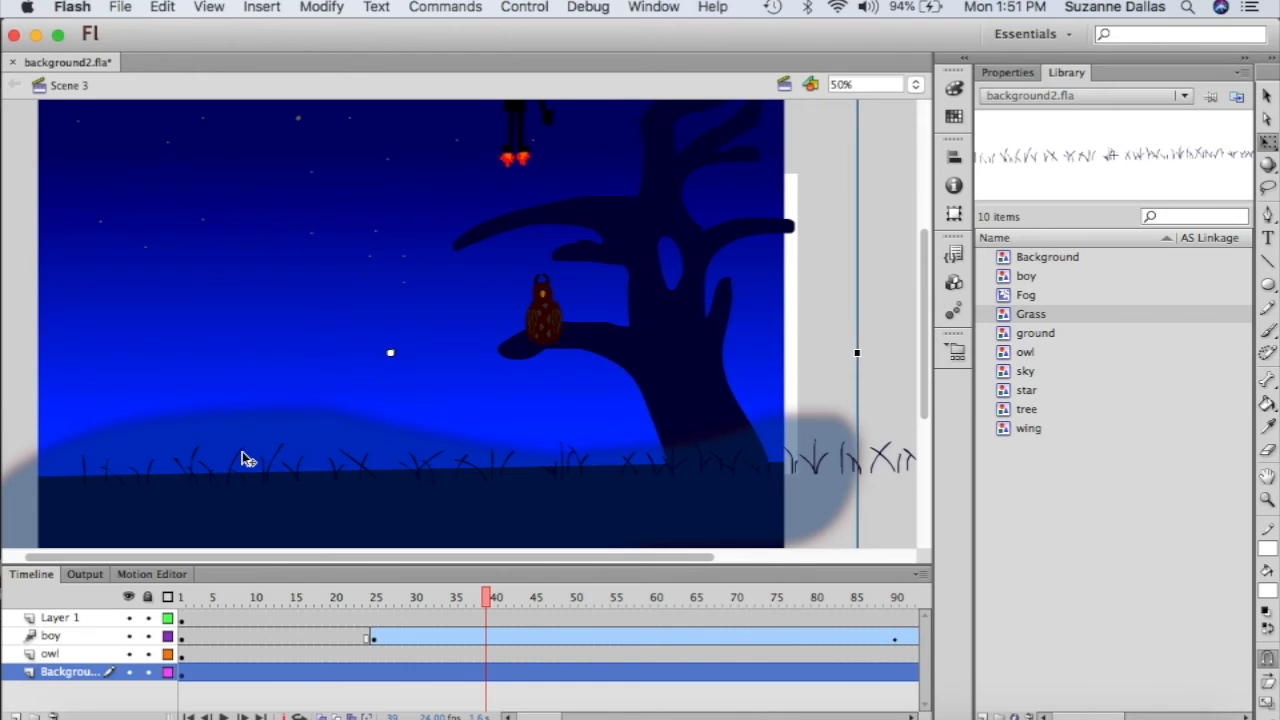
- Undo the Background move, lock the Background layer, and shift the grass left to cover the edge
{"action": "key", "text": "super+z"}
{"action": "left_click", "coordinate": [148, 673]}
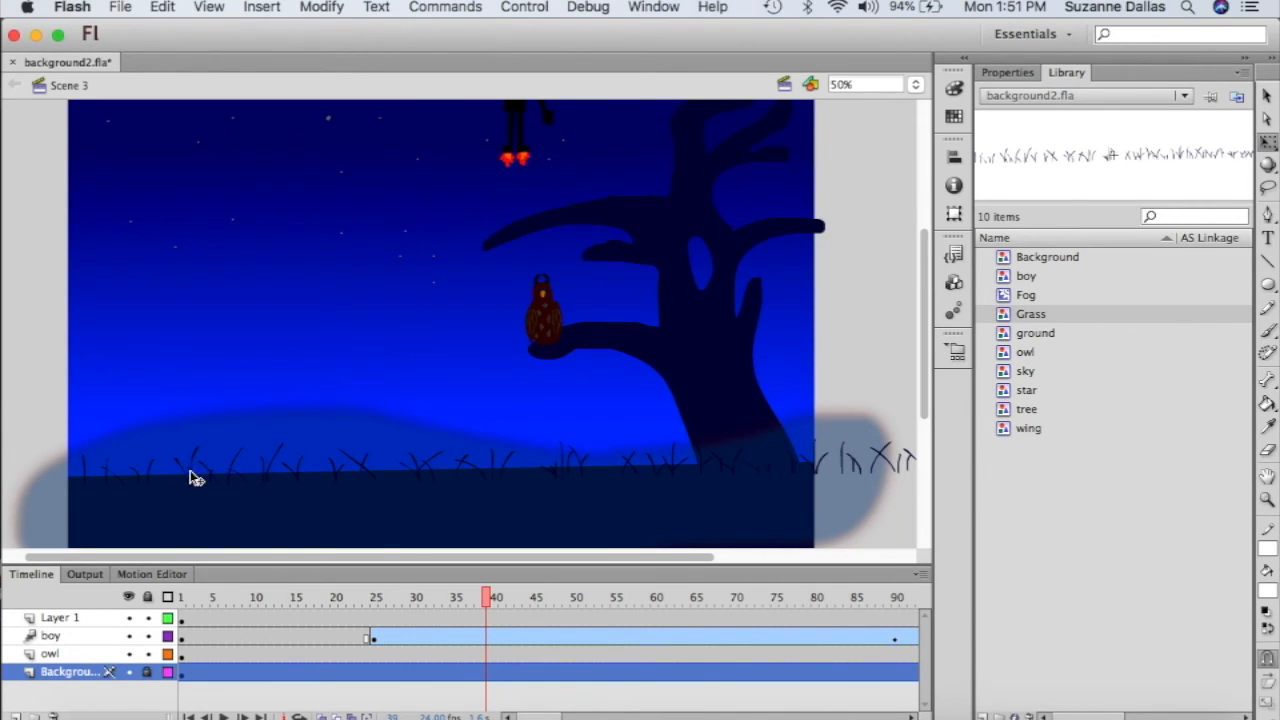
{"action": "left_click", "coordinate": [95, 619]}
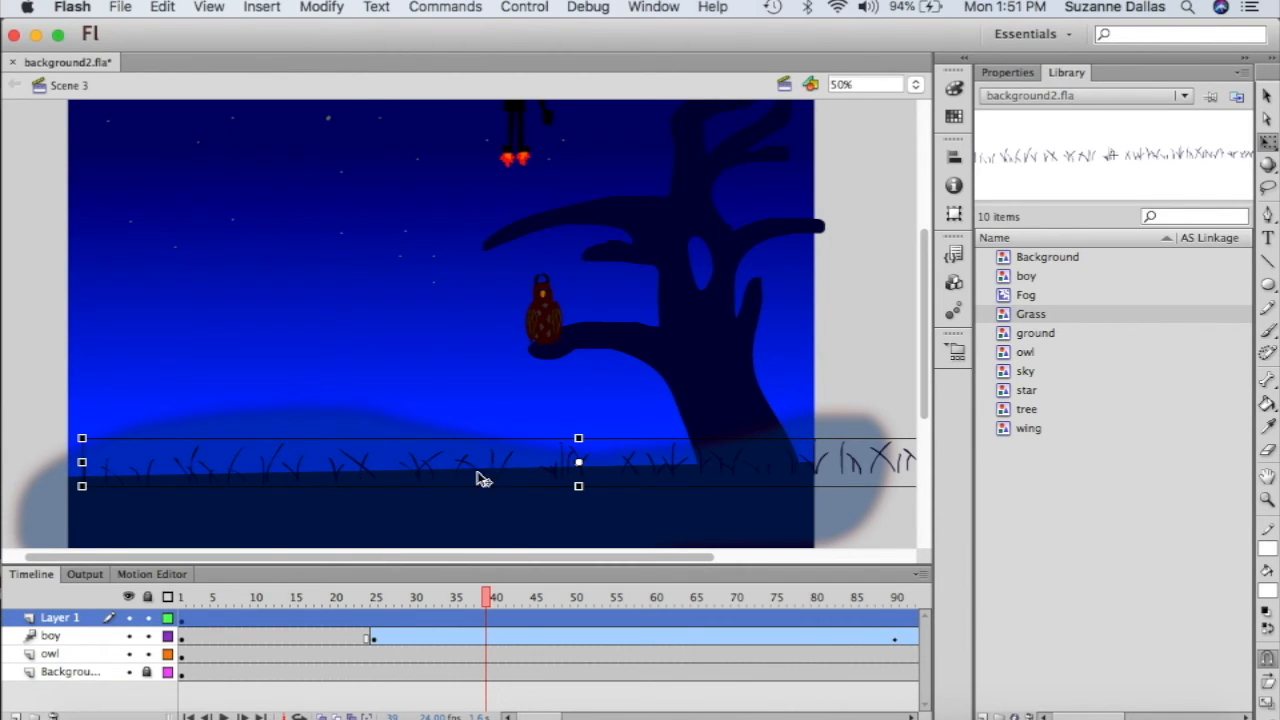
{"action": "left_click_drag", "start_coordinate": [478, 478], "coordinate": [425, 473]}
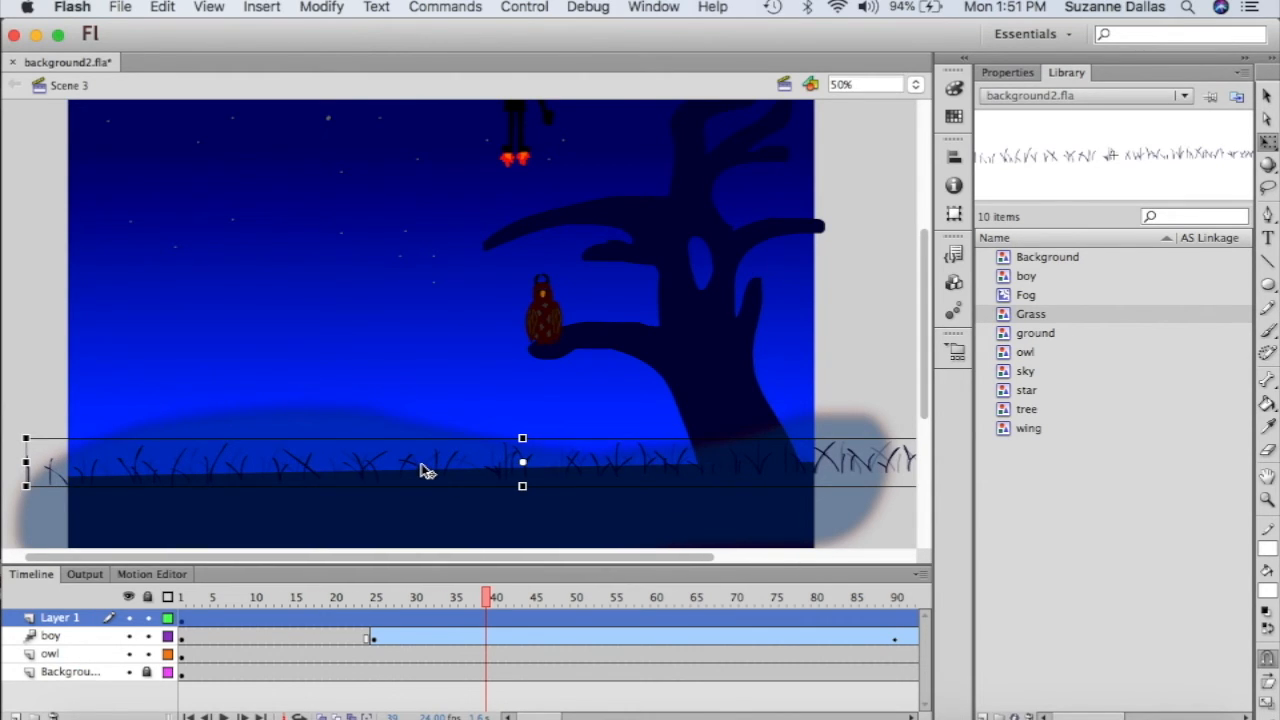
{"action": "left_click", "coordinate": [58, 345]}
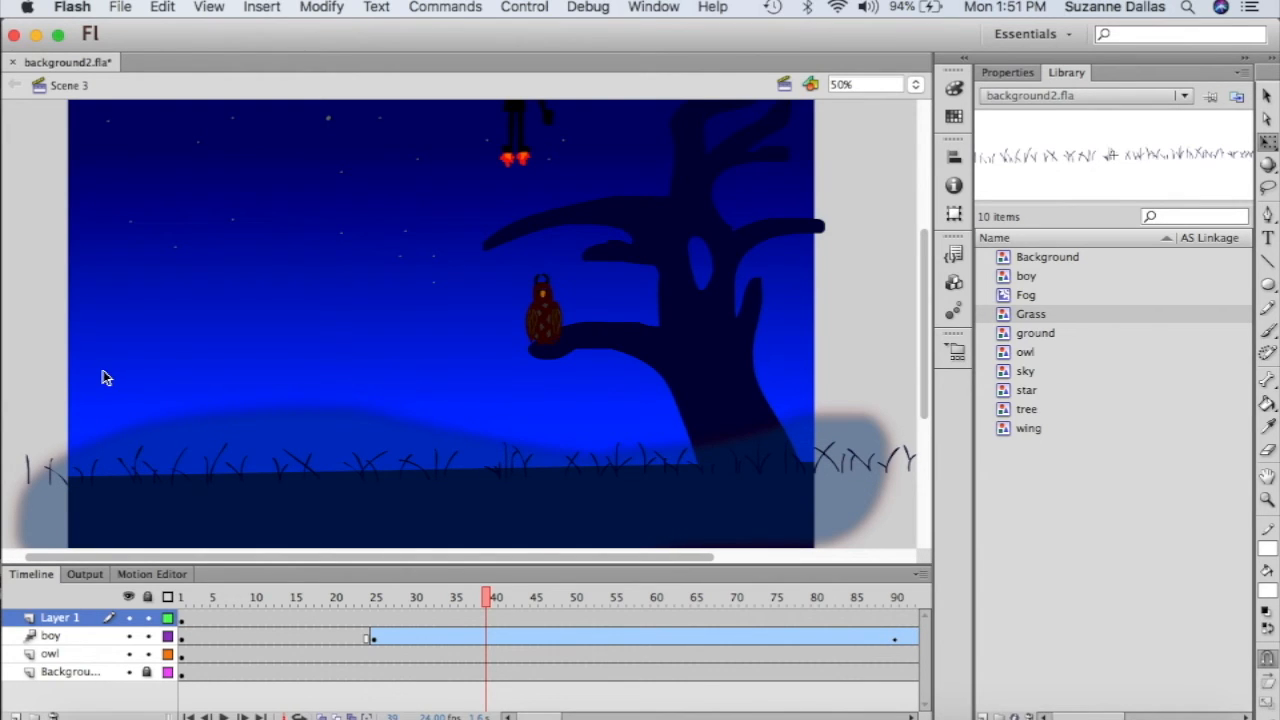
- Return to Scene 1 through View > Go to
{"action": "left_click", "coordinate": [445, 6]}
{"action": "mouse_move", "coordinate": [357, 3]}
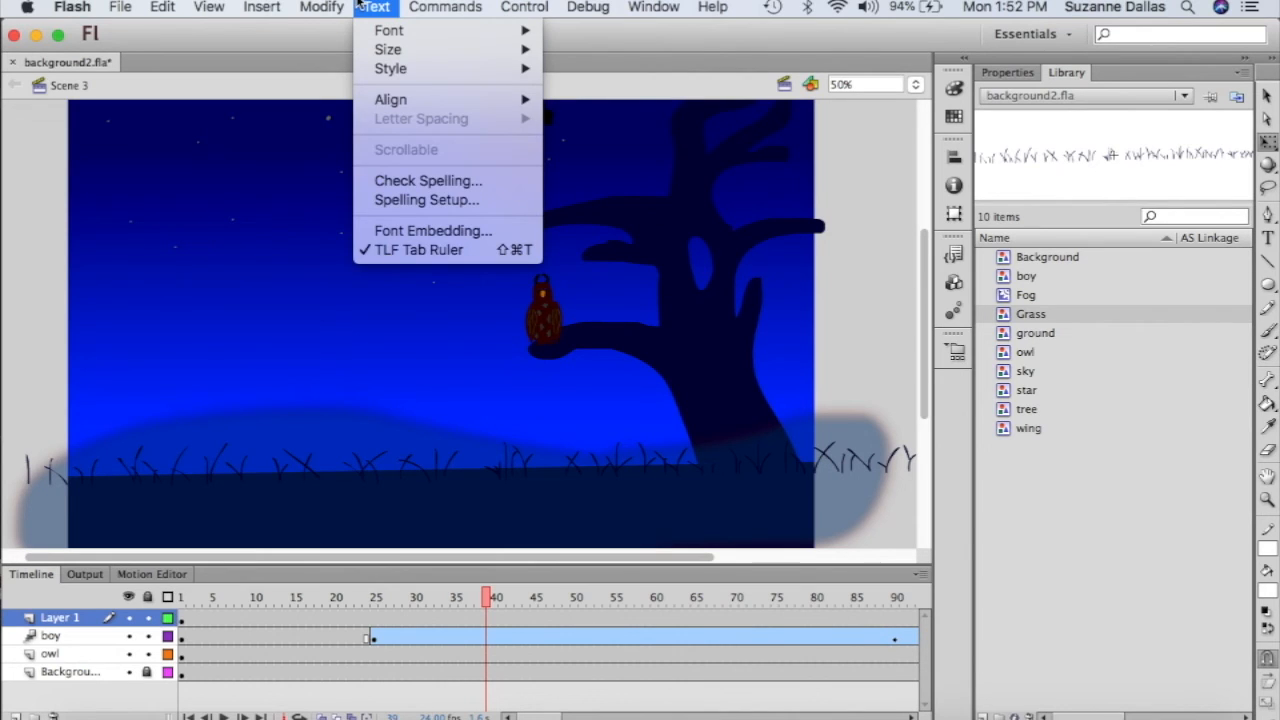
{"action": "mouse_move", "coordinate": [307, 7]}
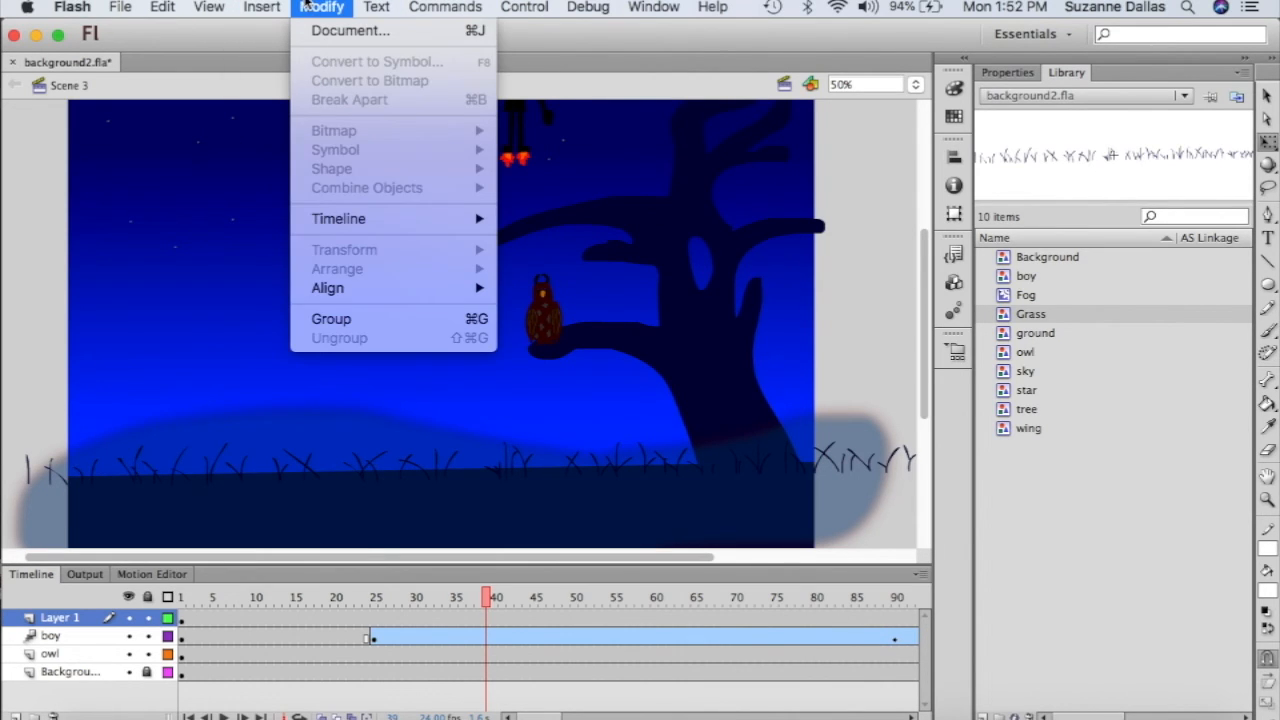
{"action": "mouse_move", "coordinate": [207, 7]}
{"action": "mouse_move", "coordinate": [218, 30]}
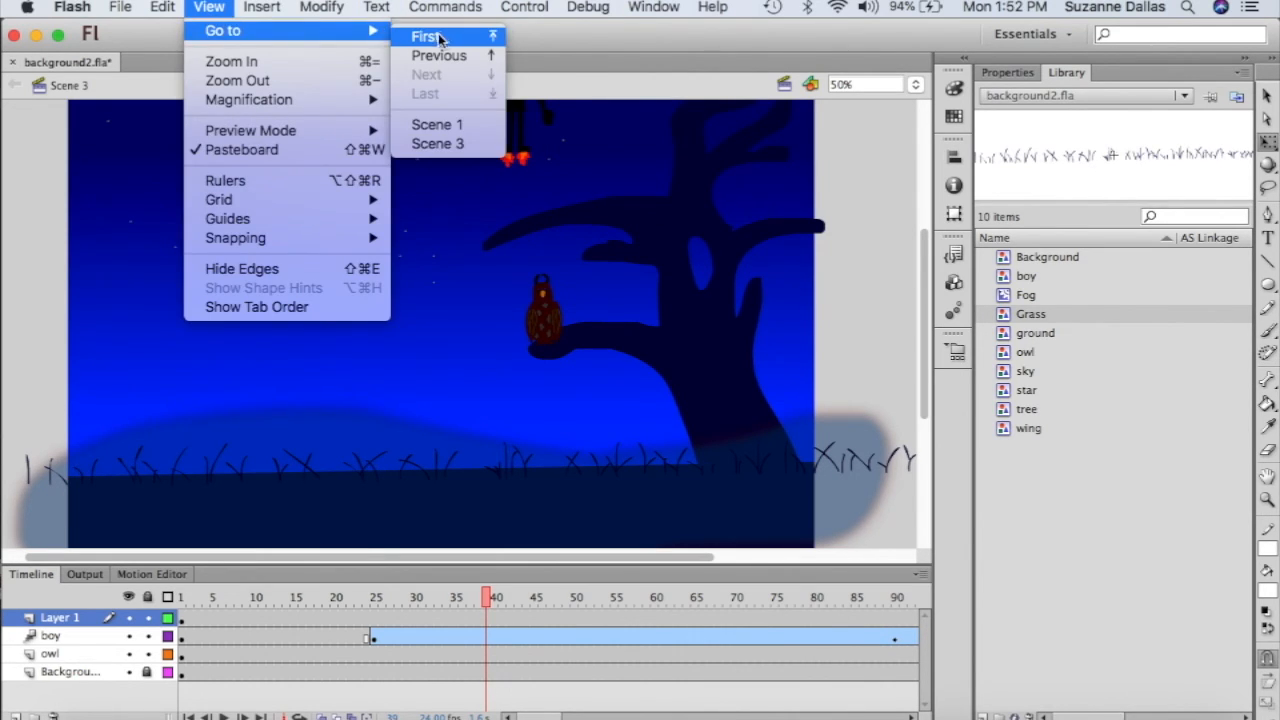
{"action": "left_click", "coordinate": [437, 125]}
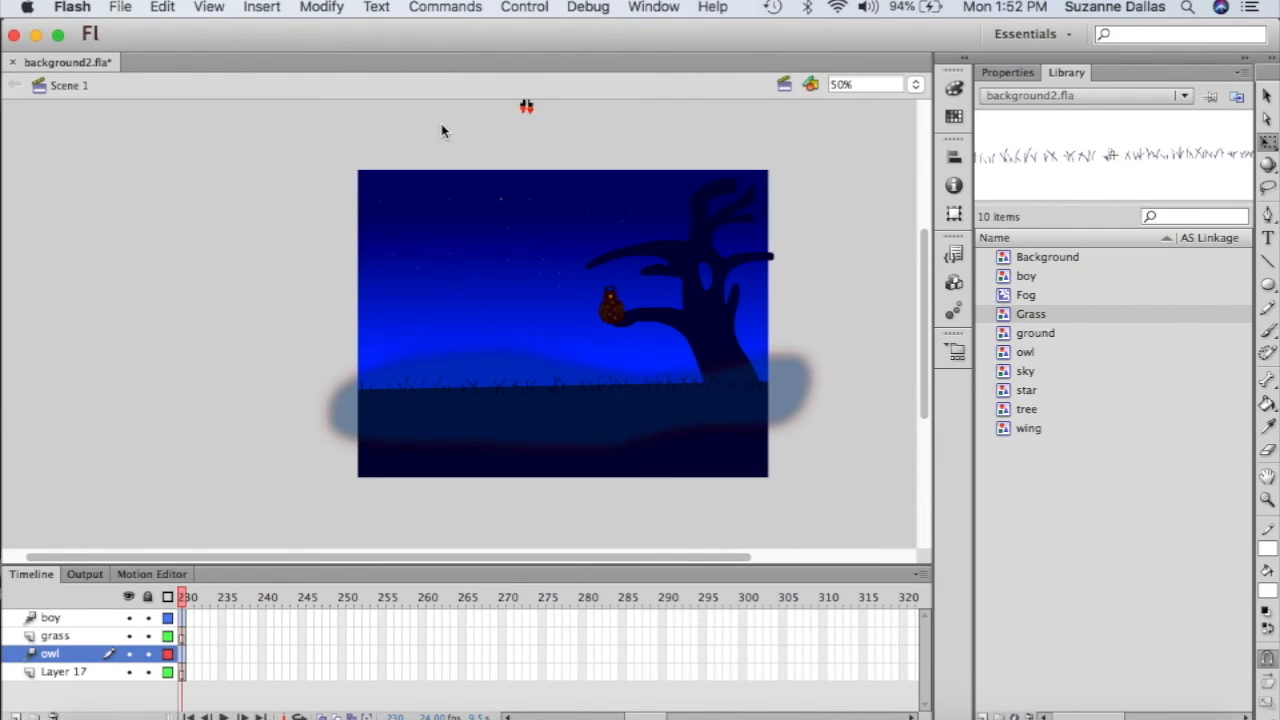
- Set the stage zoom to Fit in Window
{"action": "left_click", "coordinate": [915, 85]}
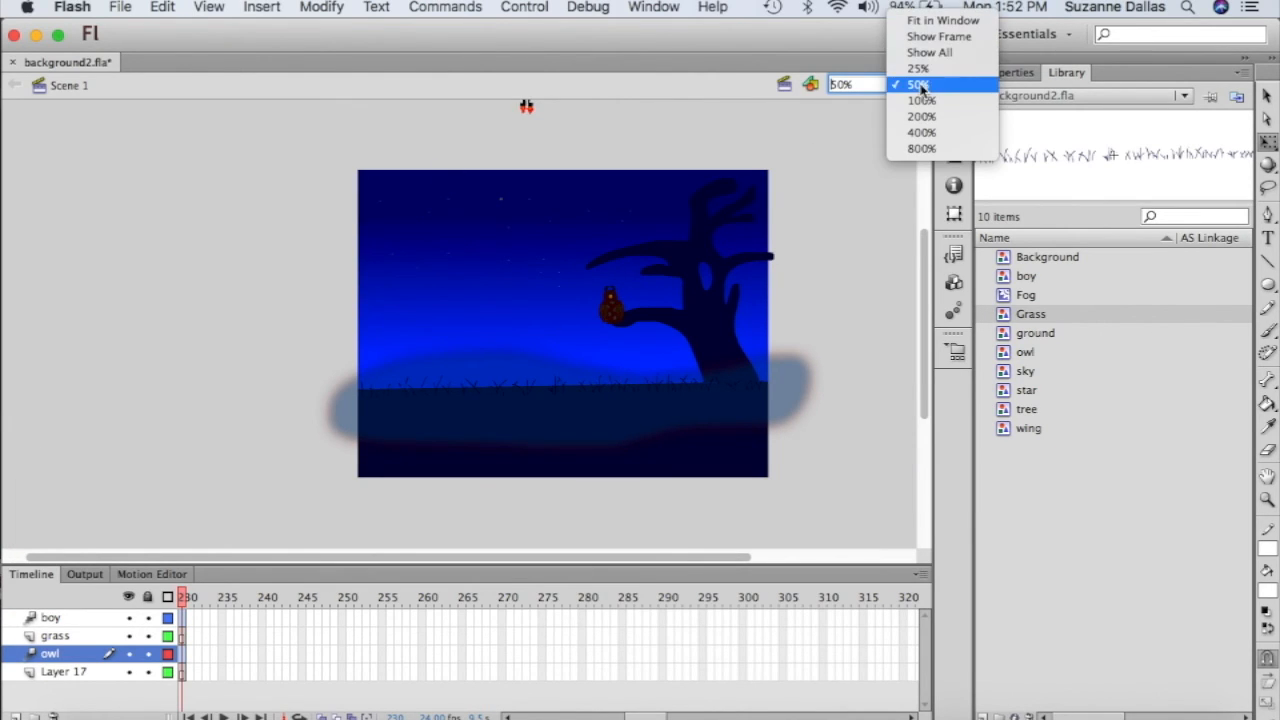
{"action": "left_click", "coordinate": [929, 22]}
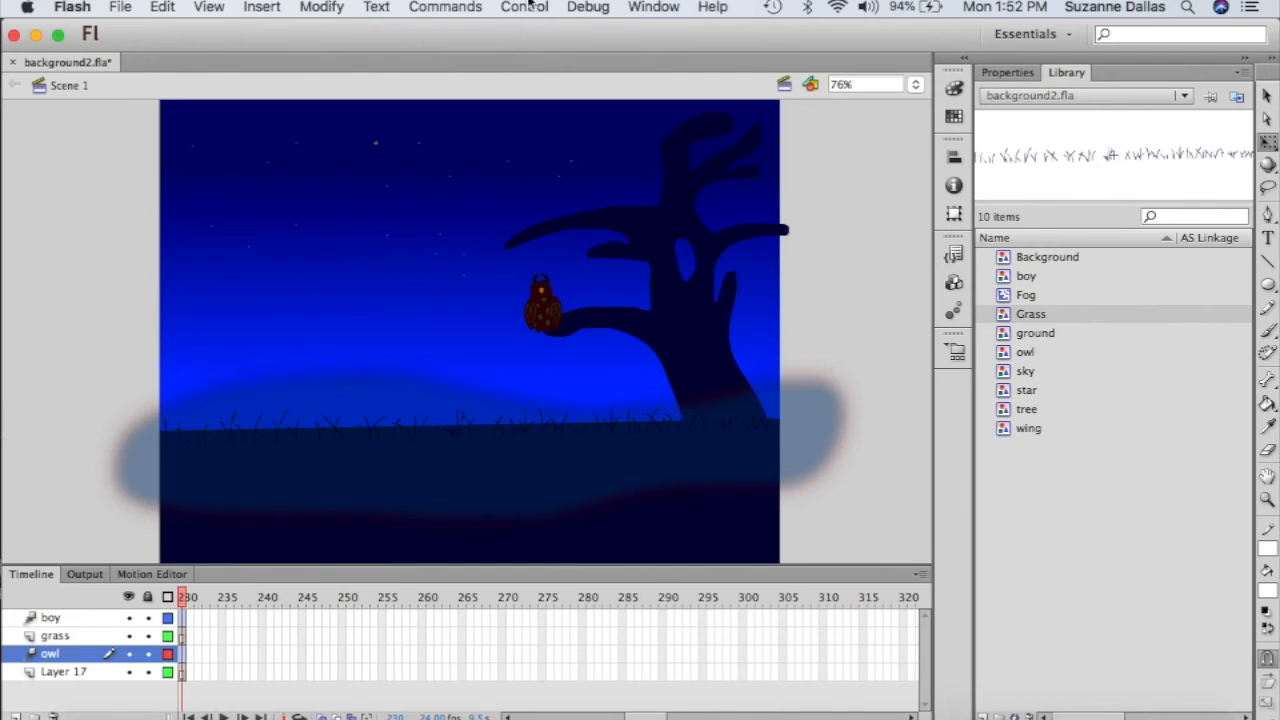
{"action": "left_click", "coordinate": [453, 5]}
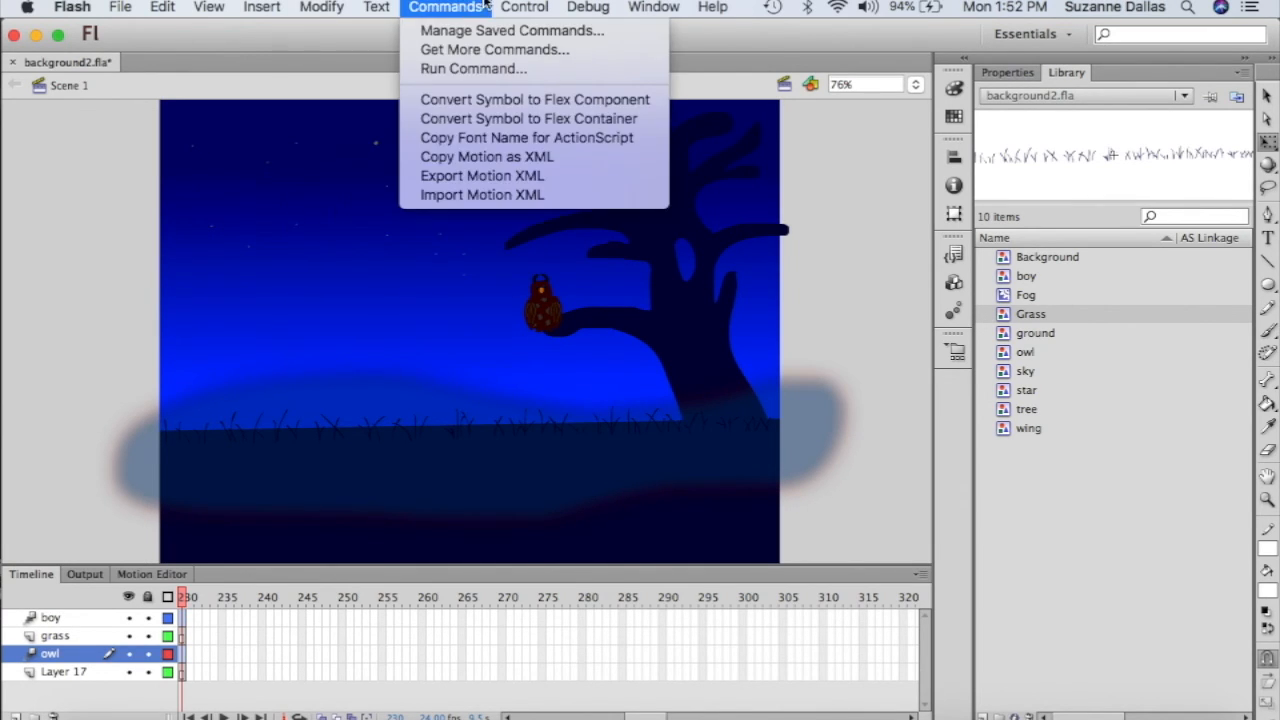
- Test the movie as background2.swf, close the player, and switch over to Finder
{"action": "mouse_move", "coordinate": [537, 4]}
{"action": "mouse_move", "coordinate": [667, 149]}
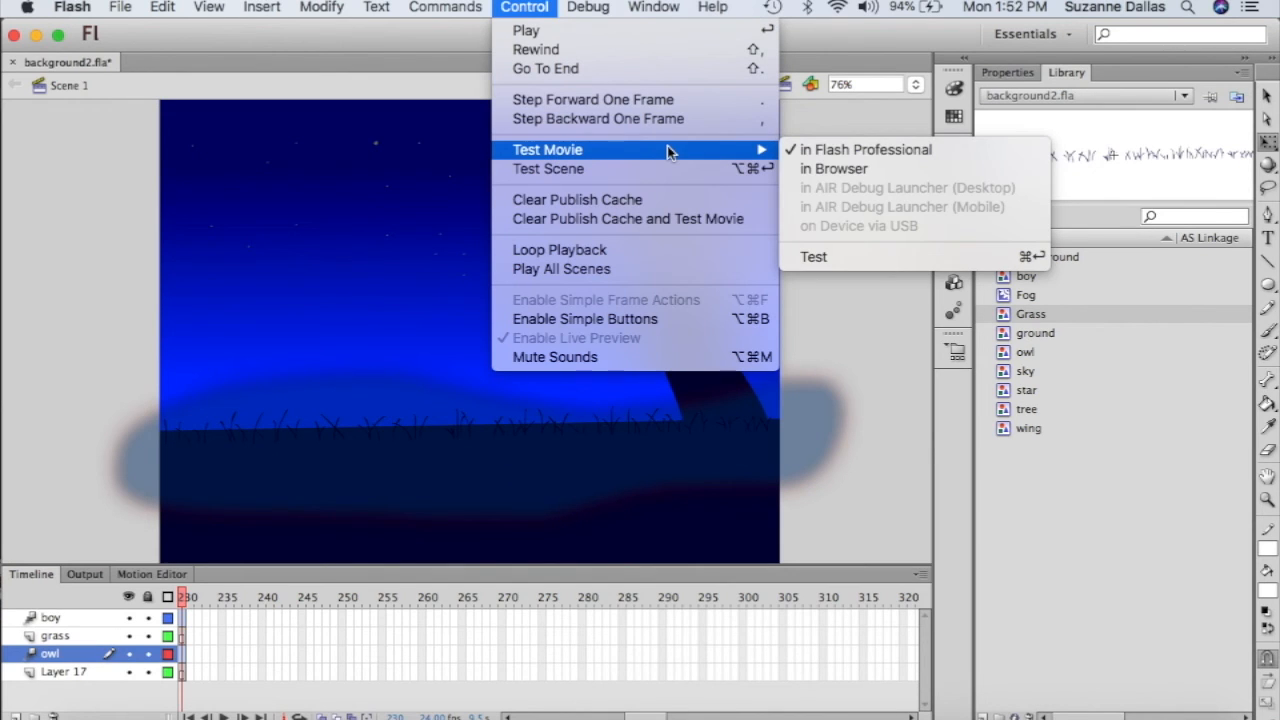
{"action": "left_click", "coordinate": [870, 257]}
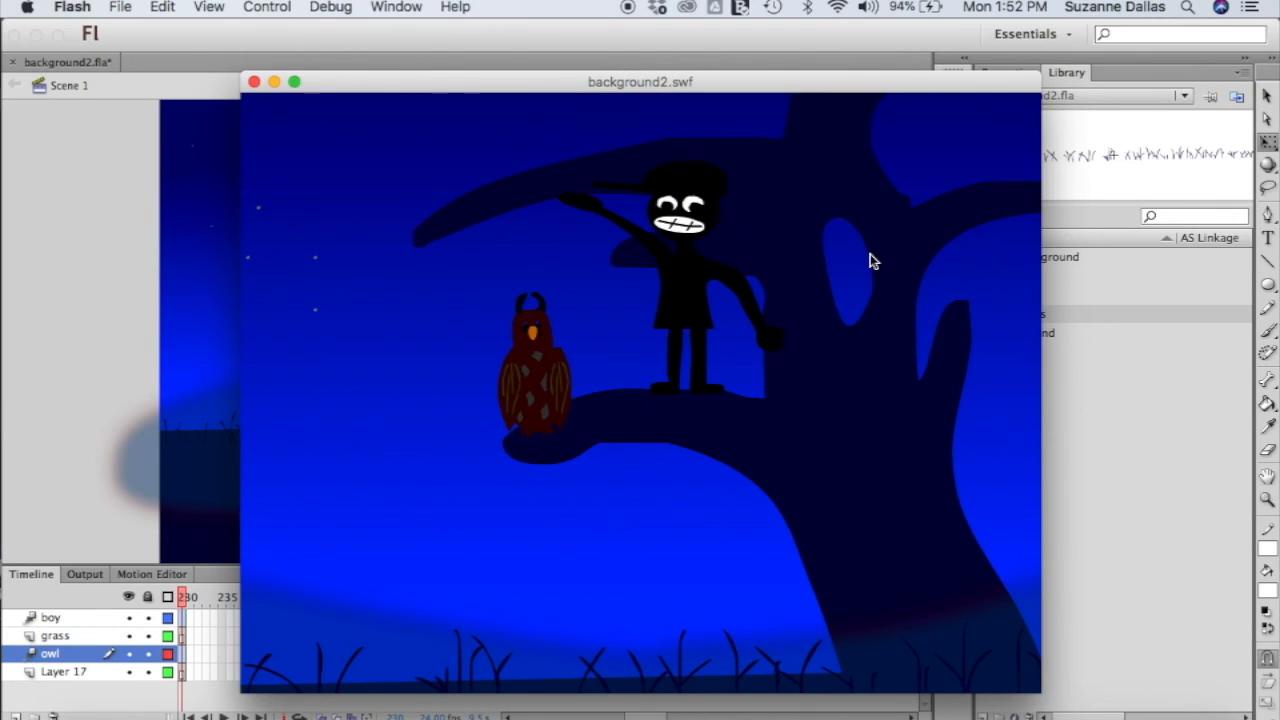
{"action": "left_click", "coordinate": [254, 82]}
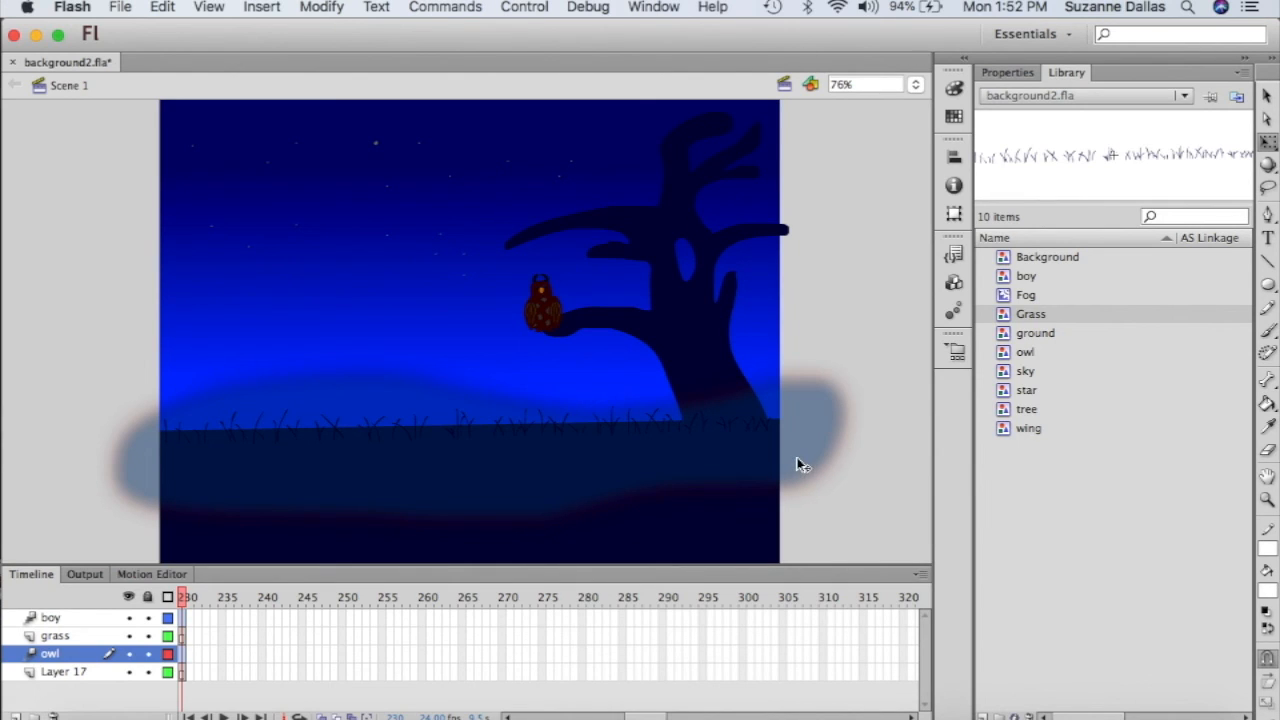
{"action": "key", "text": "super+Tab"}
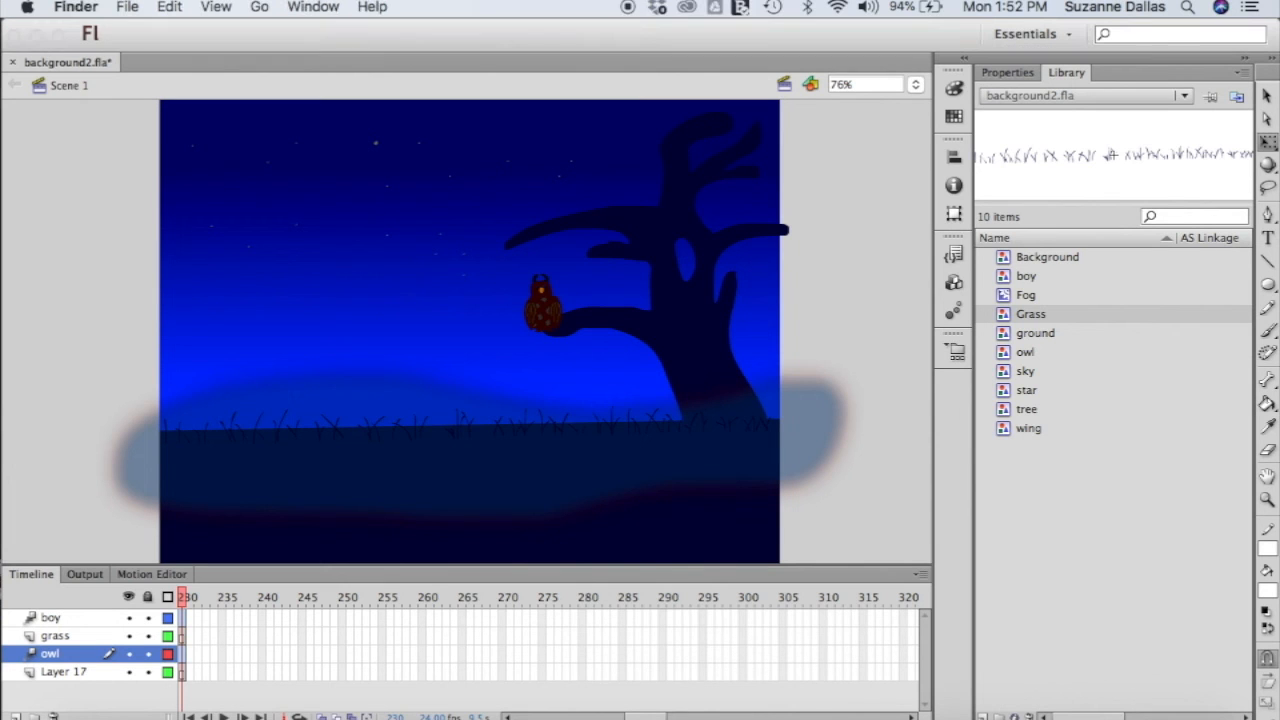